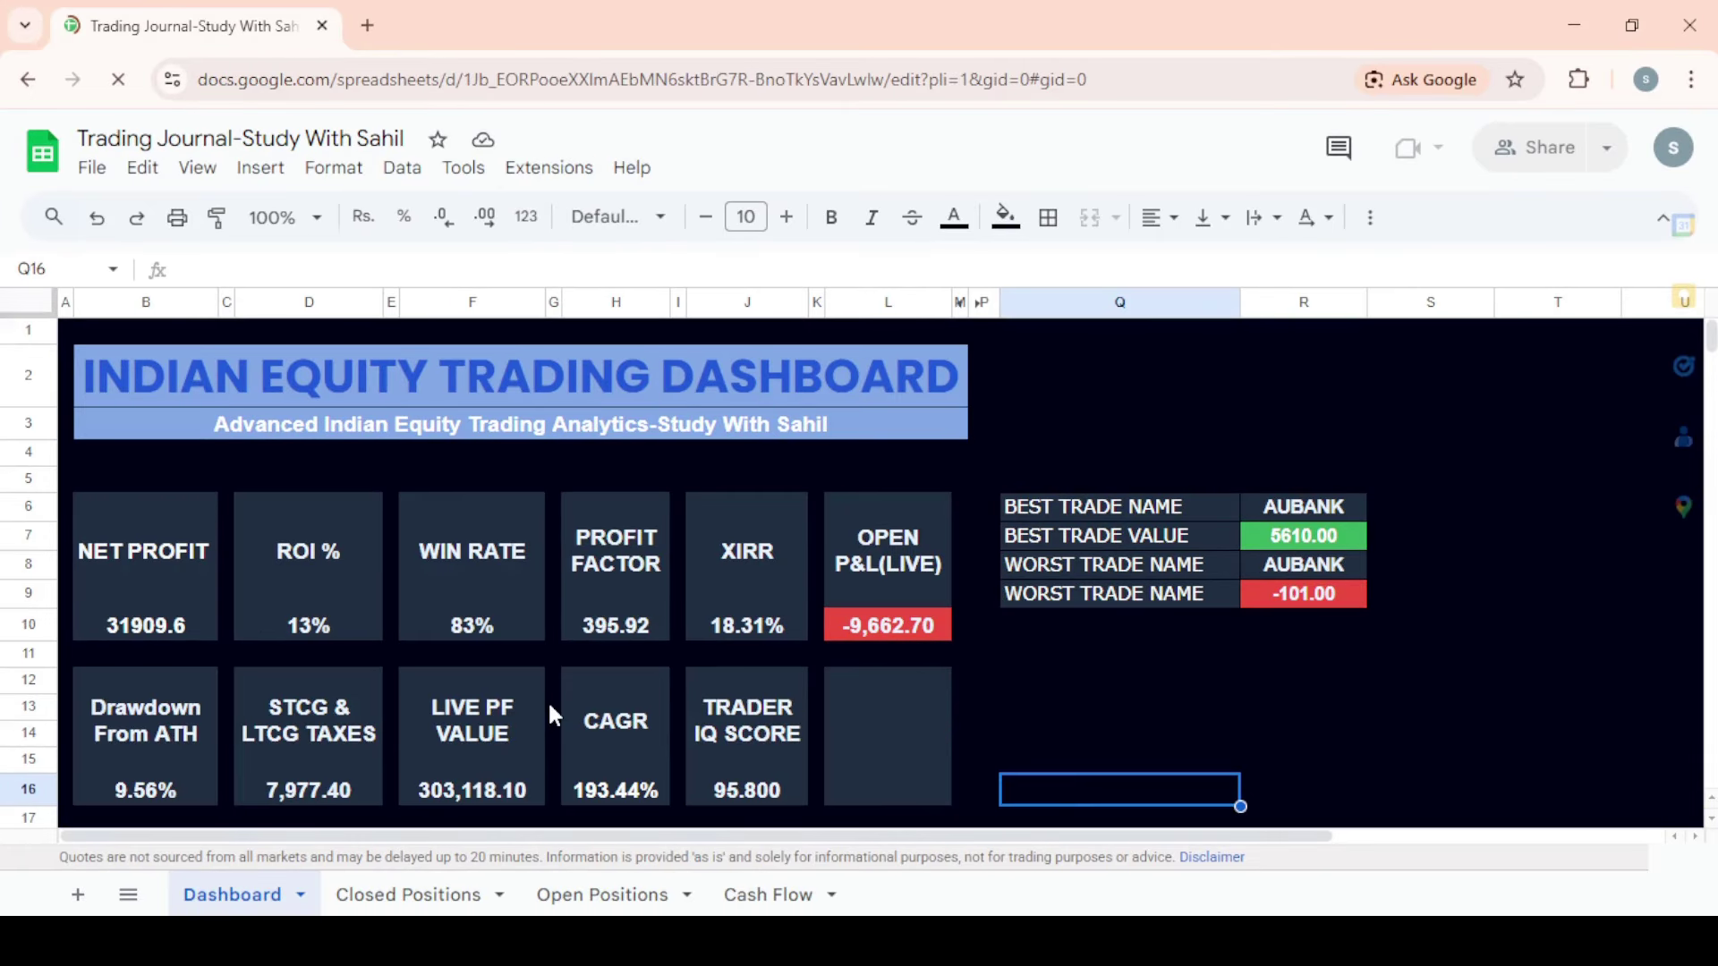
- Look over the ROI %, STCG & LTCG Taxes and Net Profit cards, including the Net Profit formula
{"action": "left_click", "coordinate": [297, 582]}
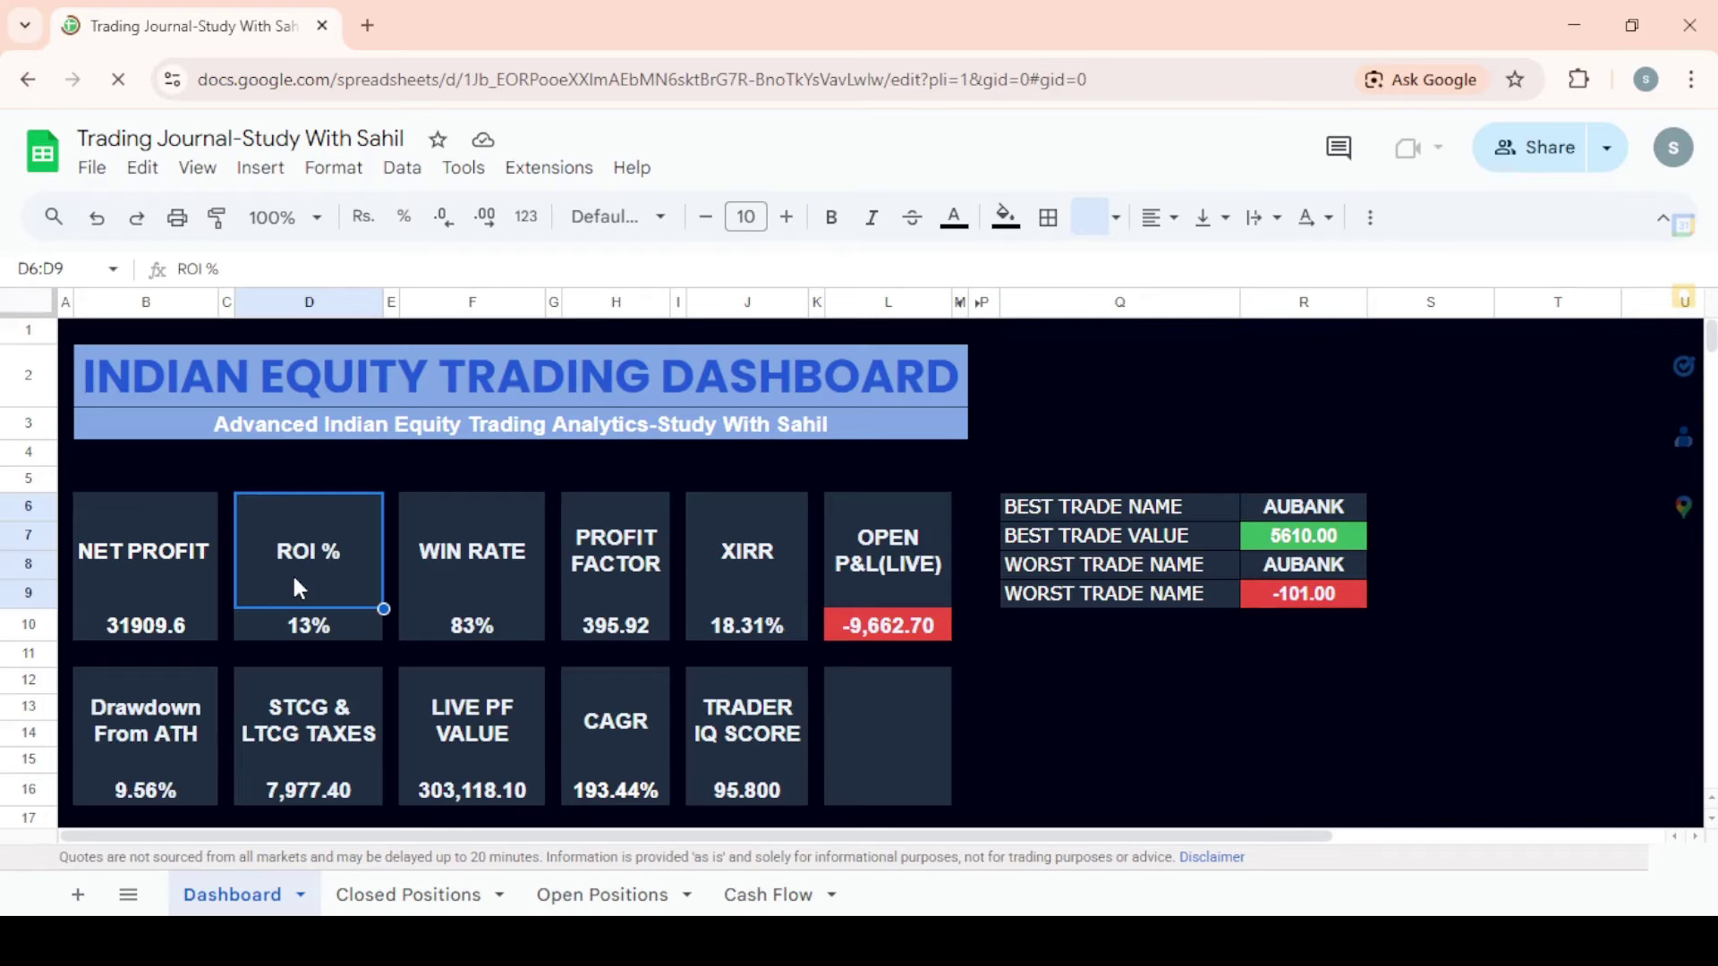
{"action": "left_click", "coordinate": [179, 577]}
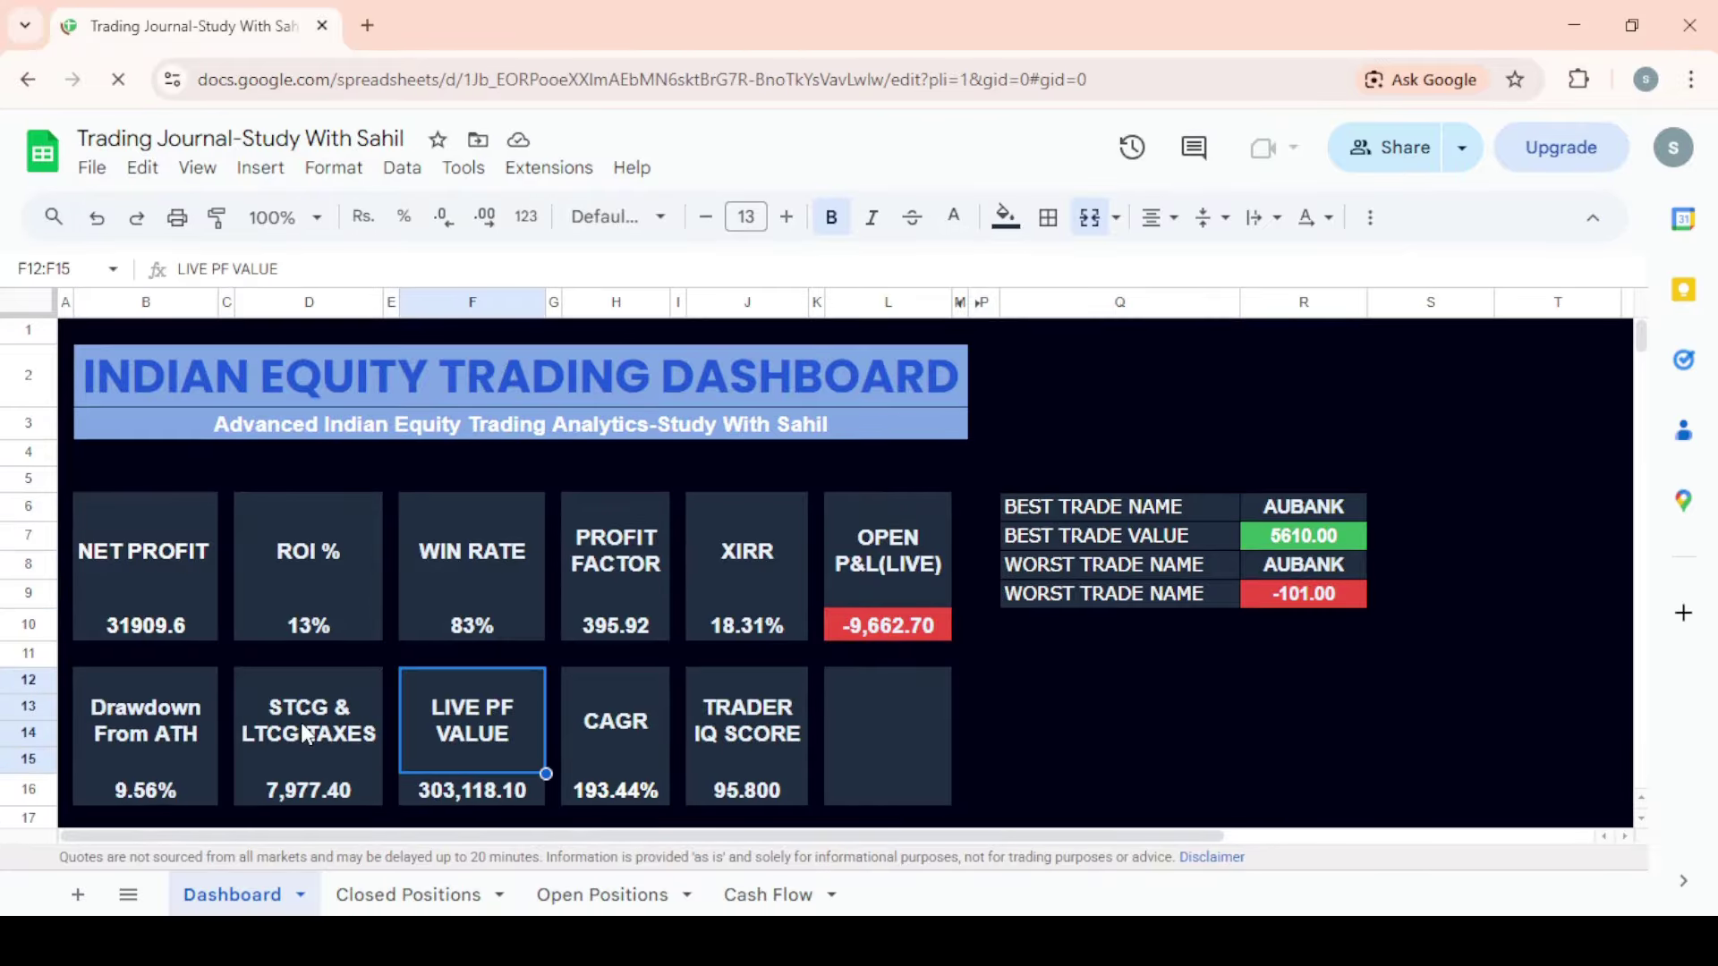
{"action": "left_click", "coordinate": [304, 732]}
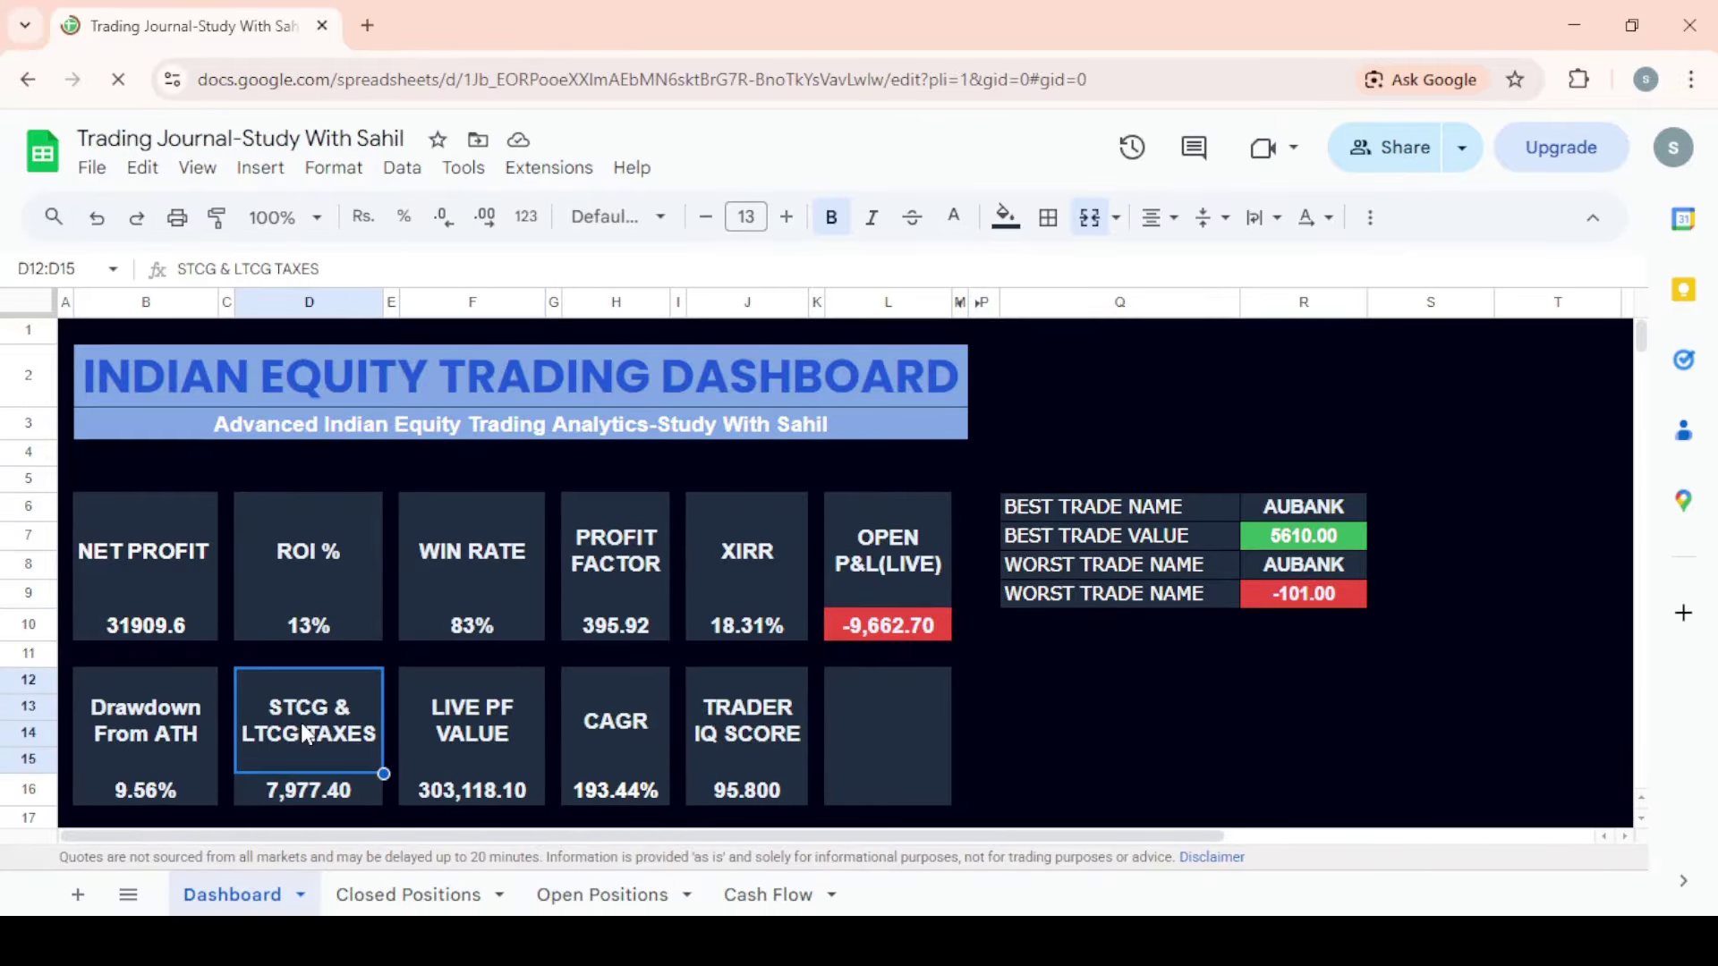
{"action": "left_click", "coordinate": [152, 586]}
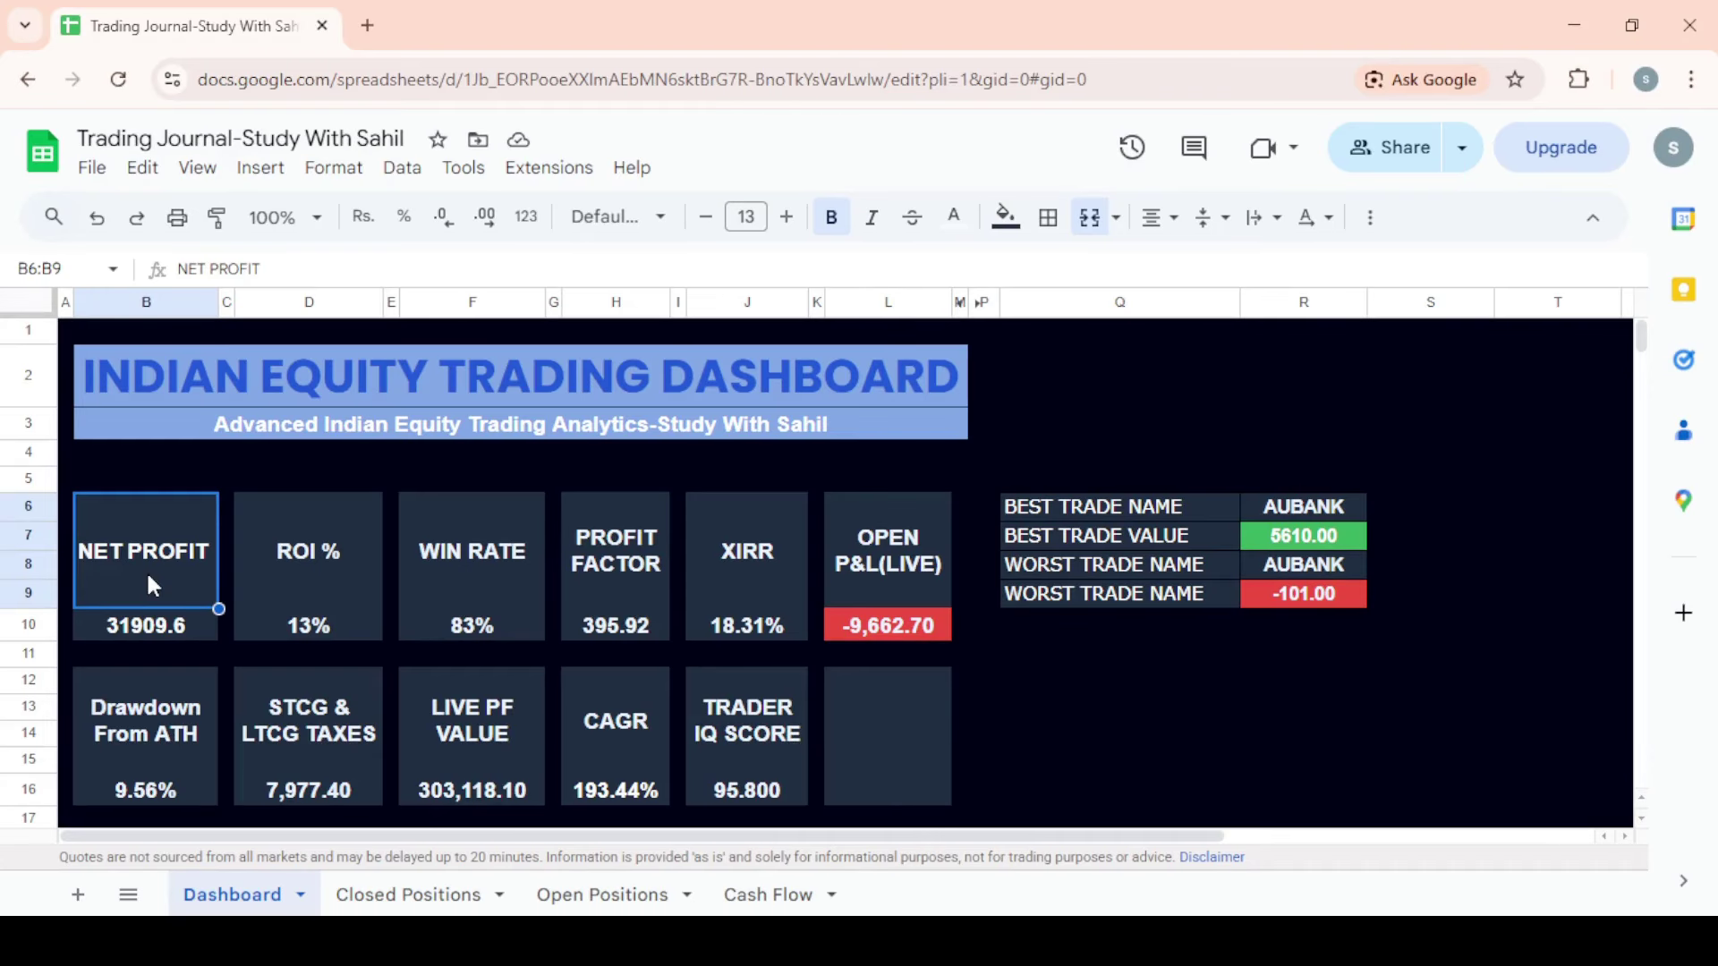
{"action": "key", "text": "Down"}
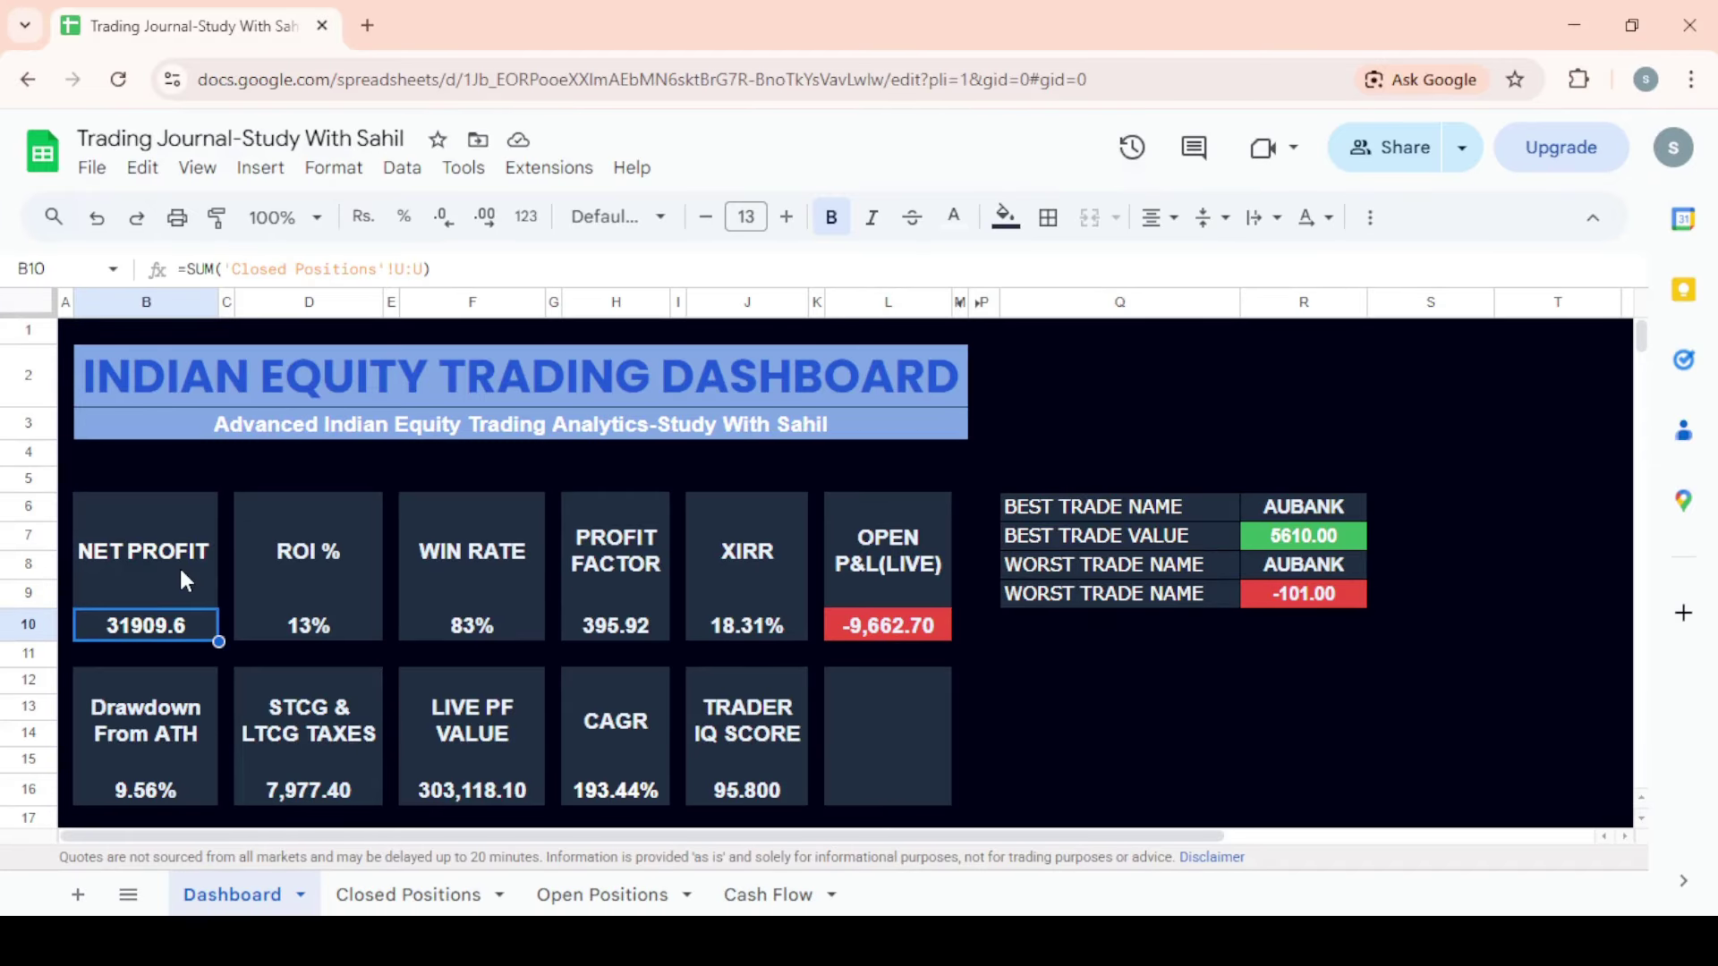
{"action": "left_click", "coordinate": [180, 571]}
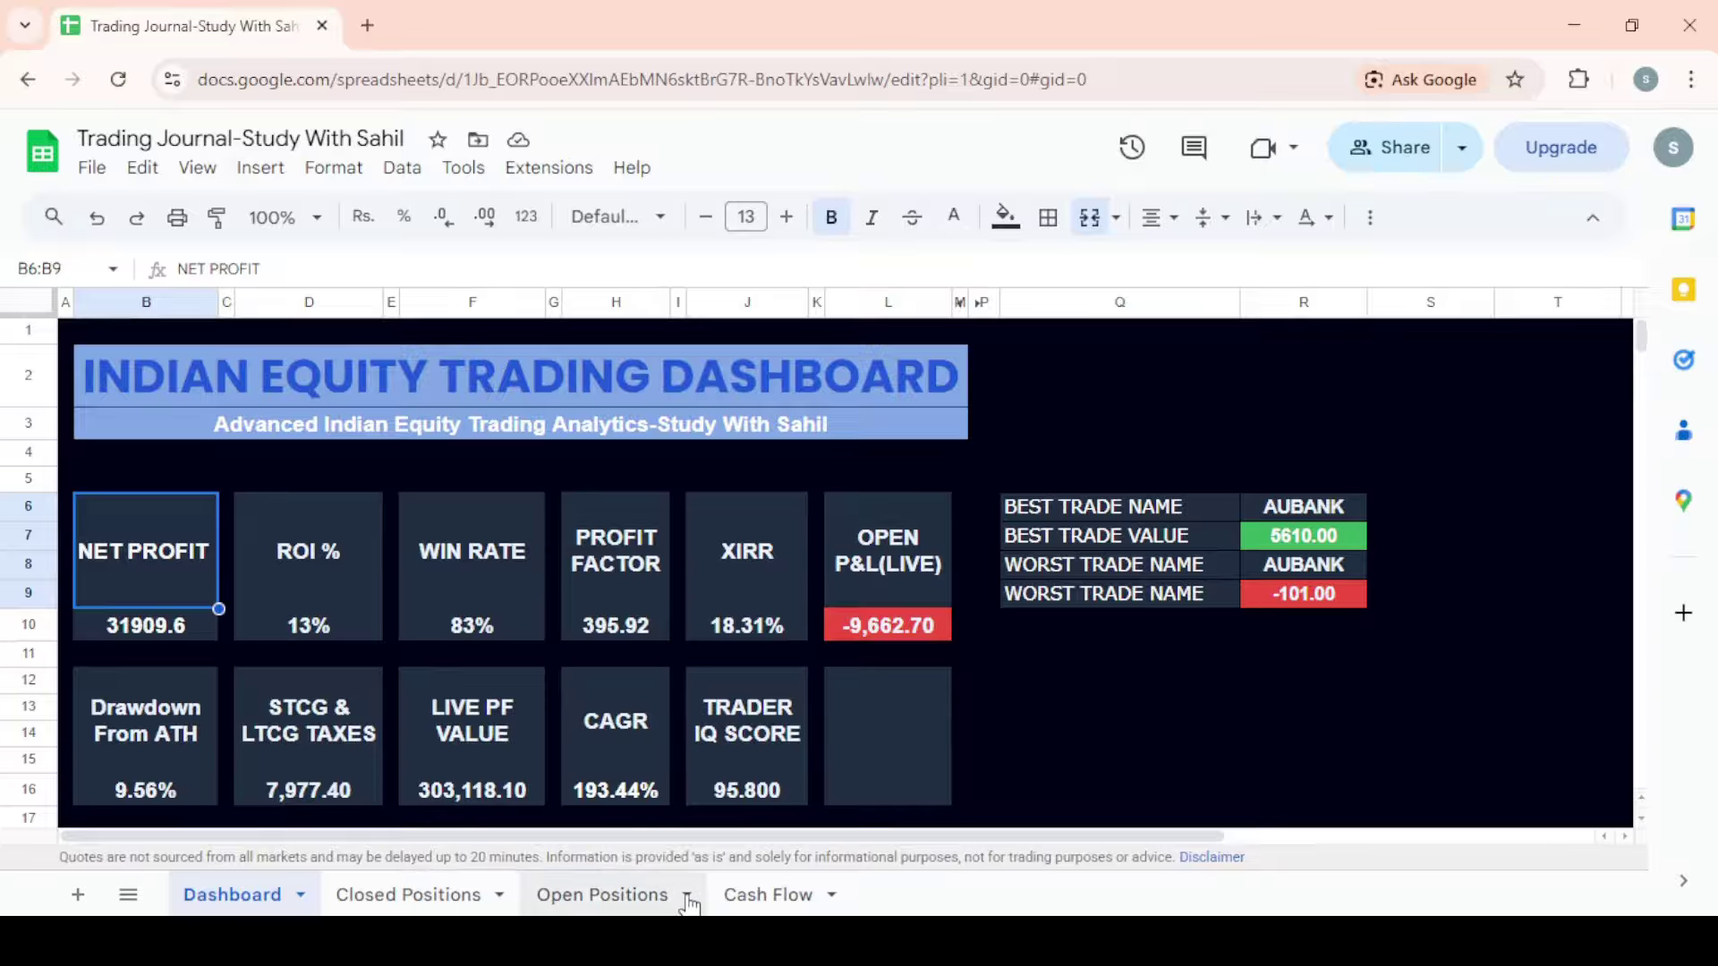
- Examine the ROI %, Win Rate, Profit Factor, XIRR and Open P&L(Live) cards, including the Win Rate and Open P&L formulas
{"action": "left_click", "coordinate": [292, 573]}
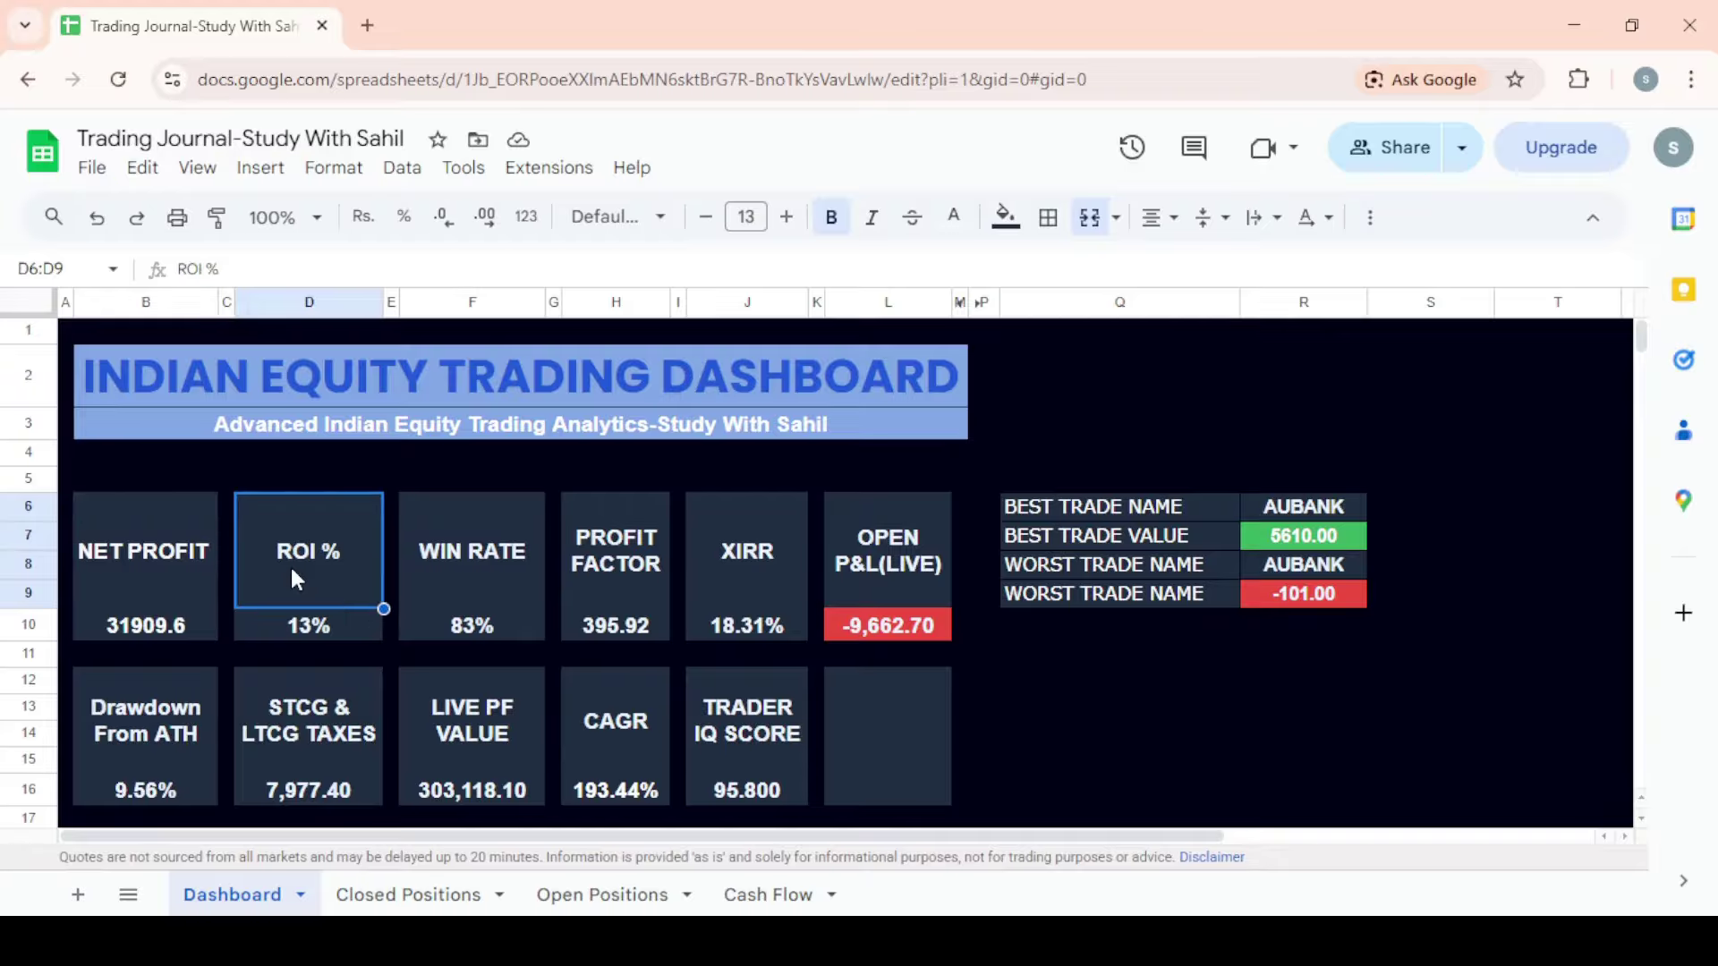
{"action": "left_click", "coordinate": [465, 571]}
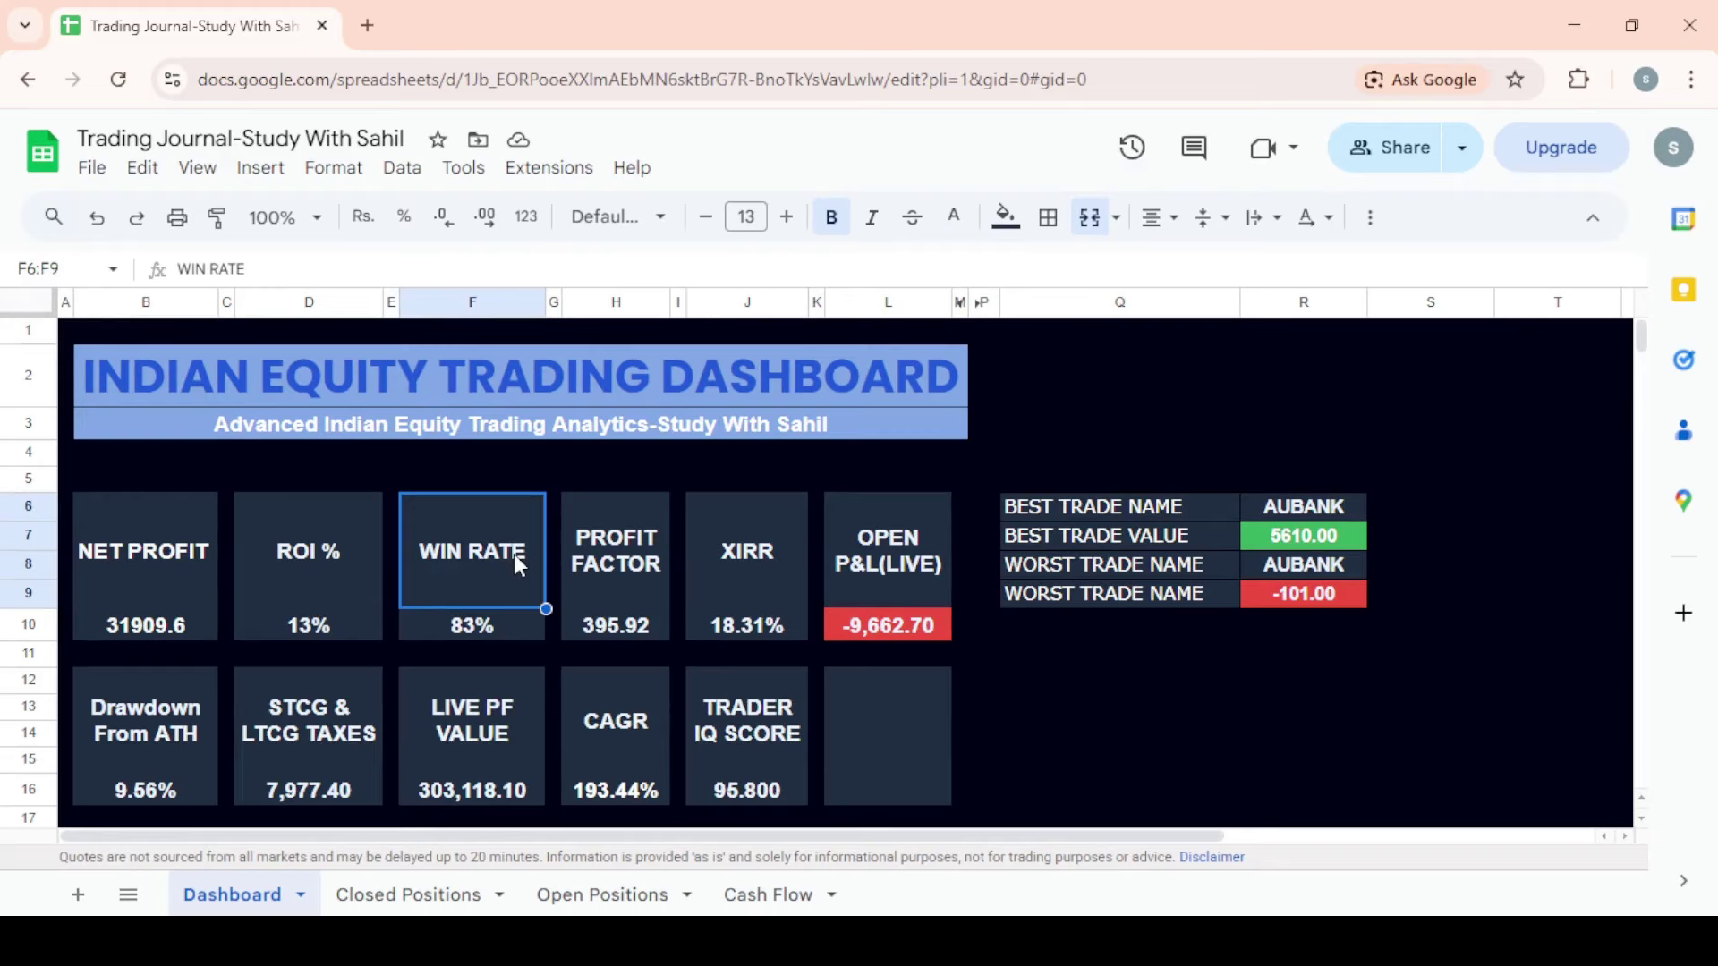
{"action": "left_click", "coordinate": [494, 625]}
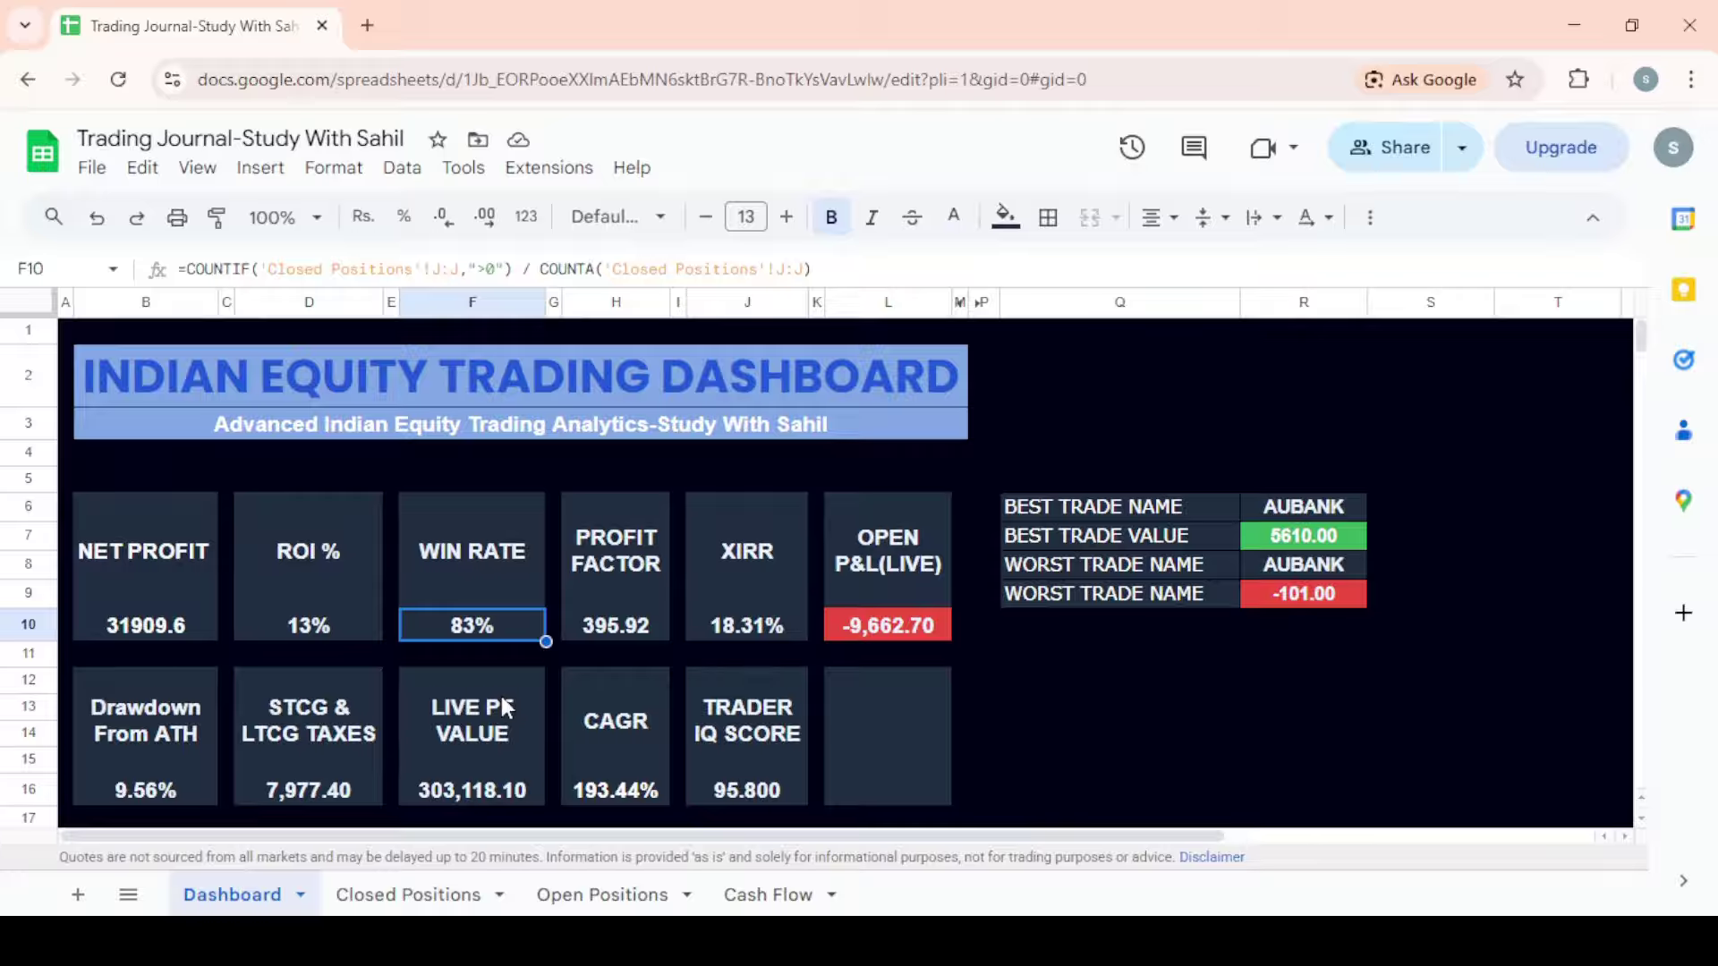
{"action": "key", "text": "Right"}
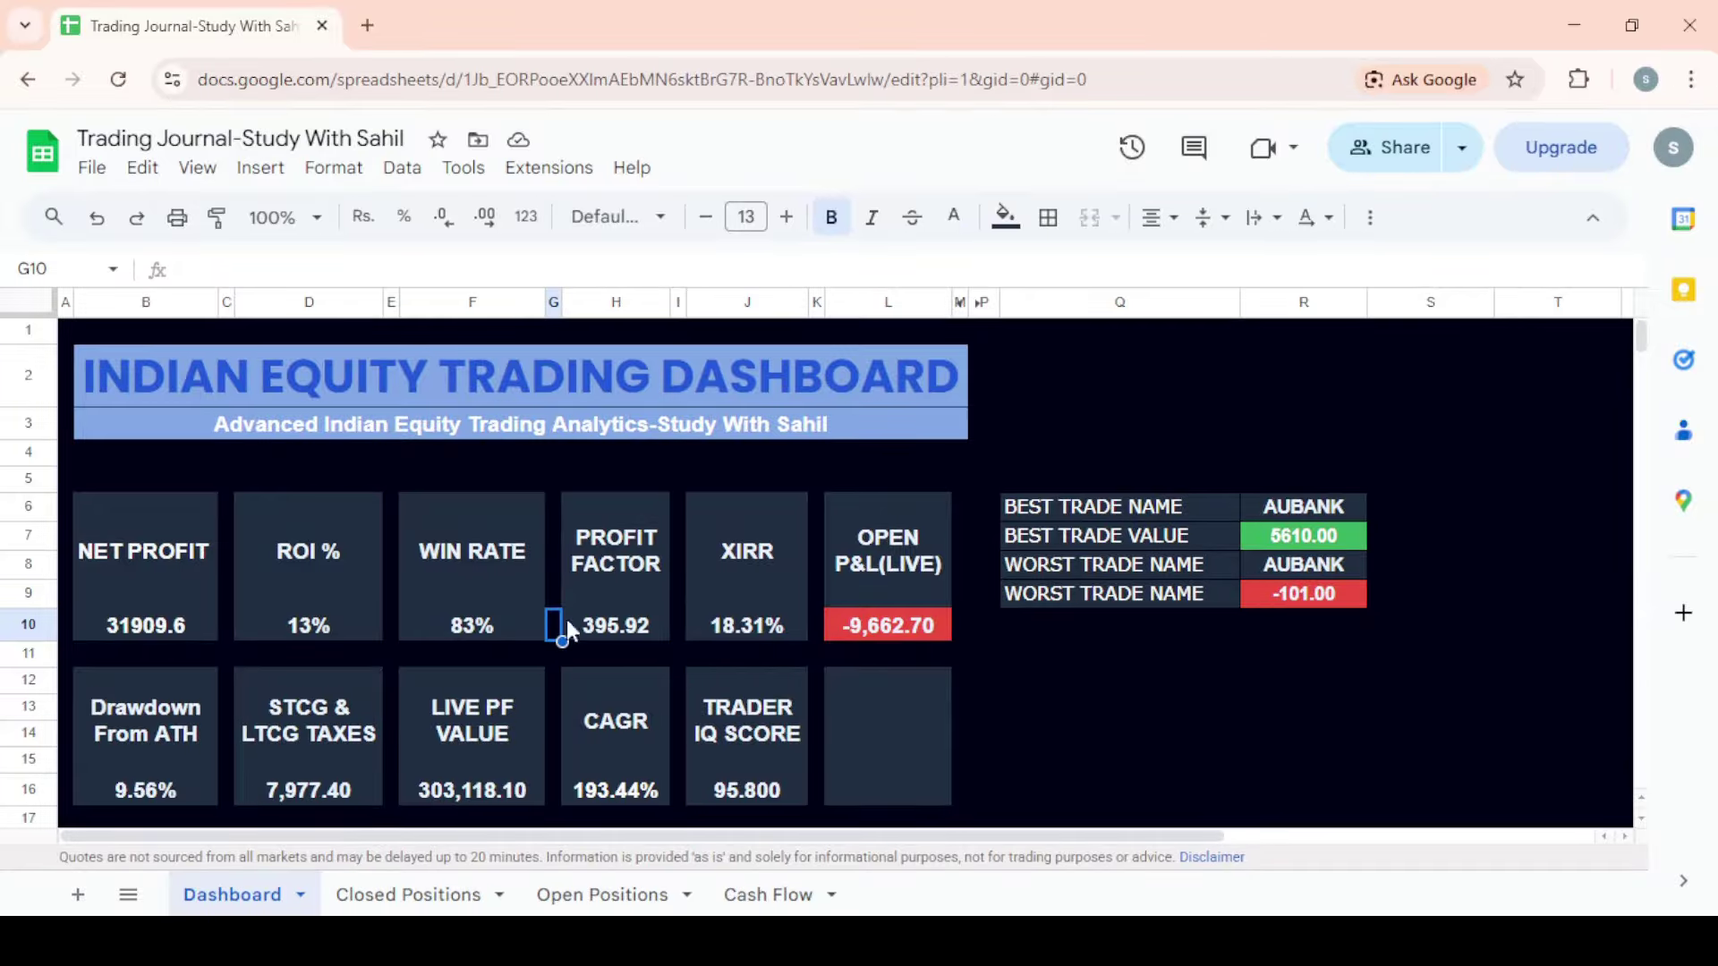
{"action": "left_click", "coordinate": [616, 580]}
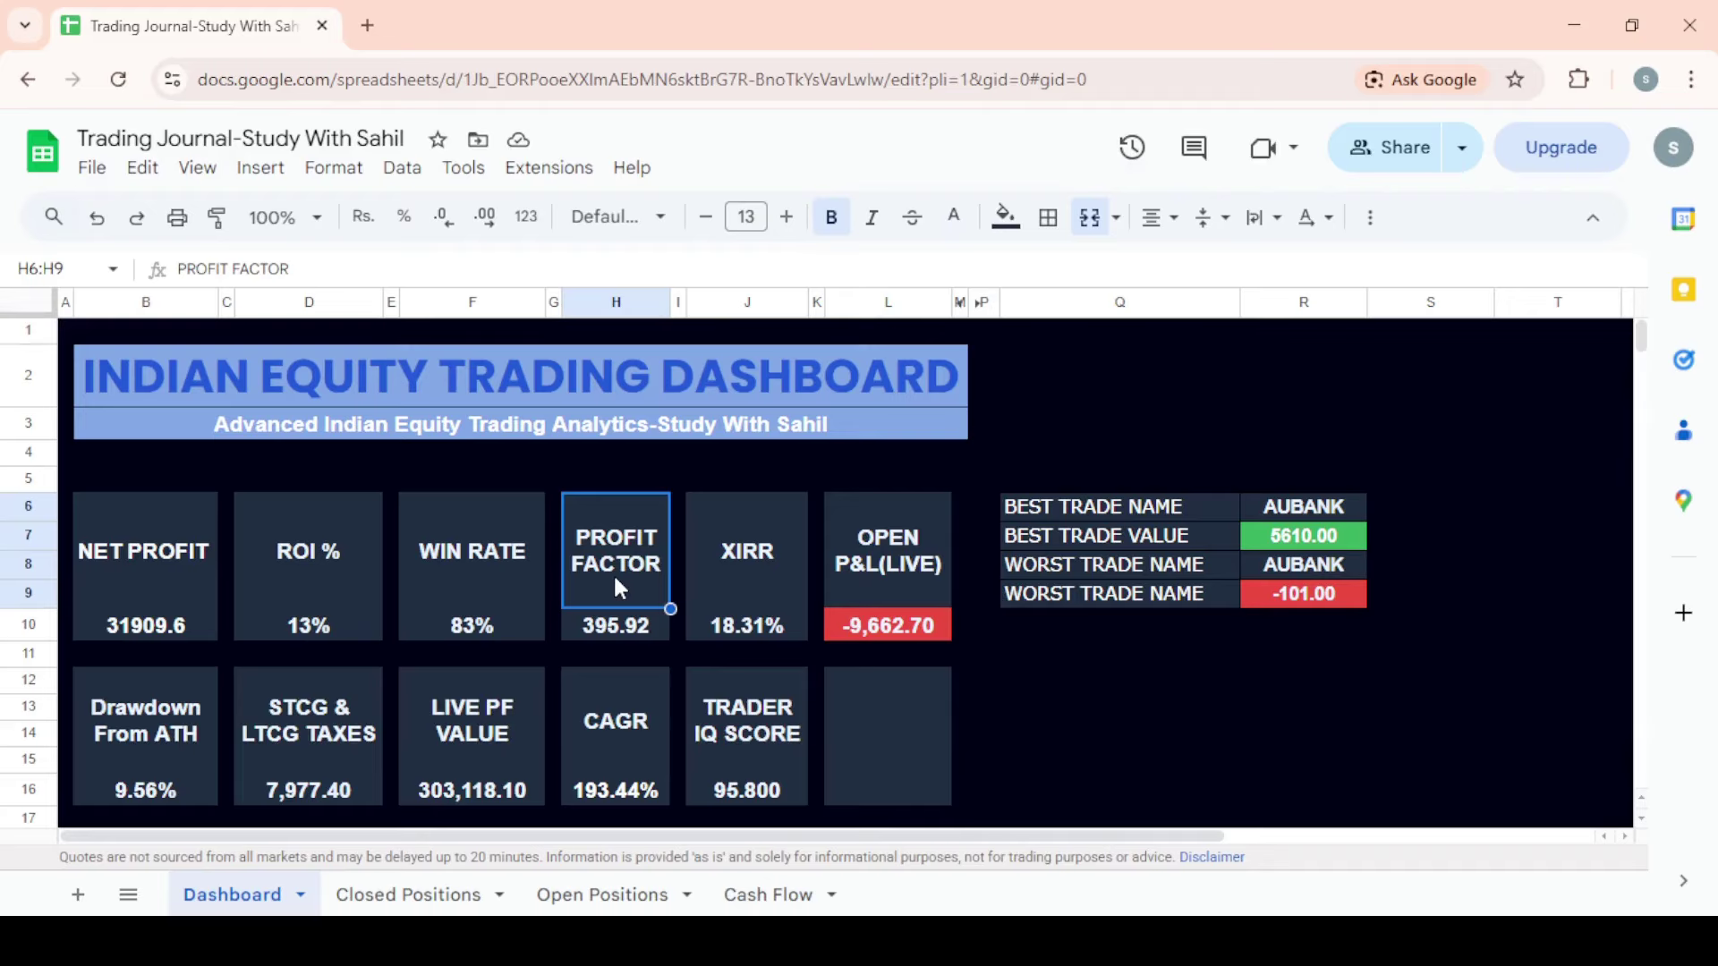
{"action": "key", "text": "Right"}
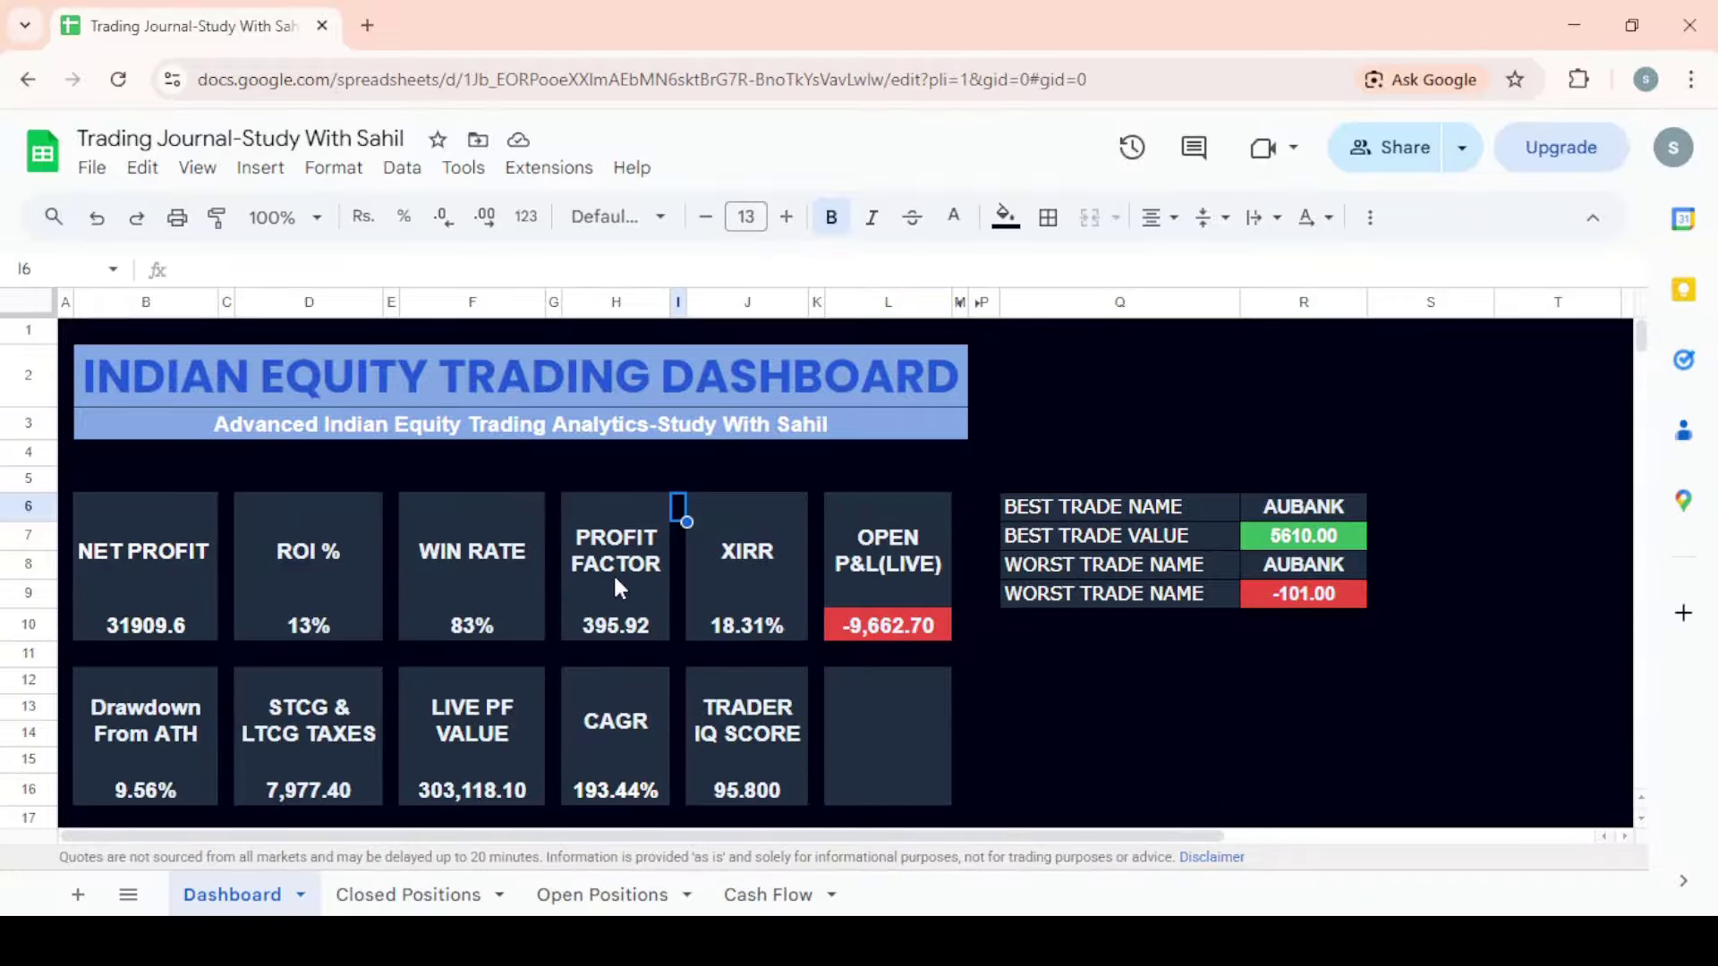
{"action": "left_click", "coordinate": [741, 592]}
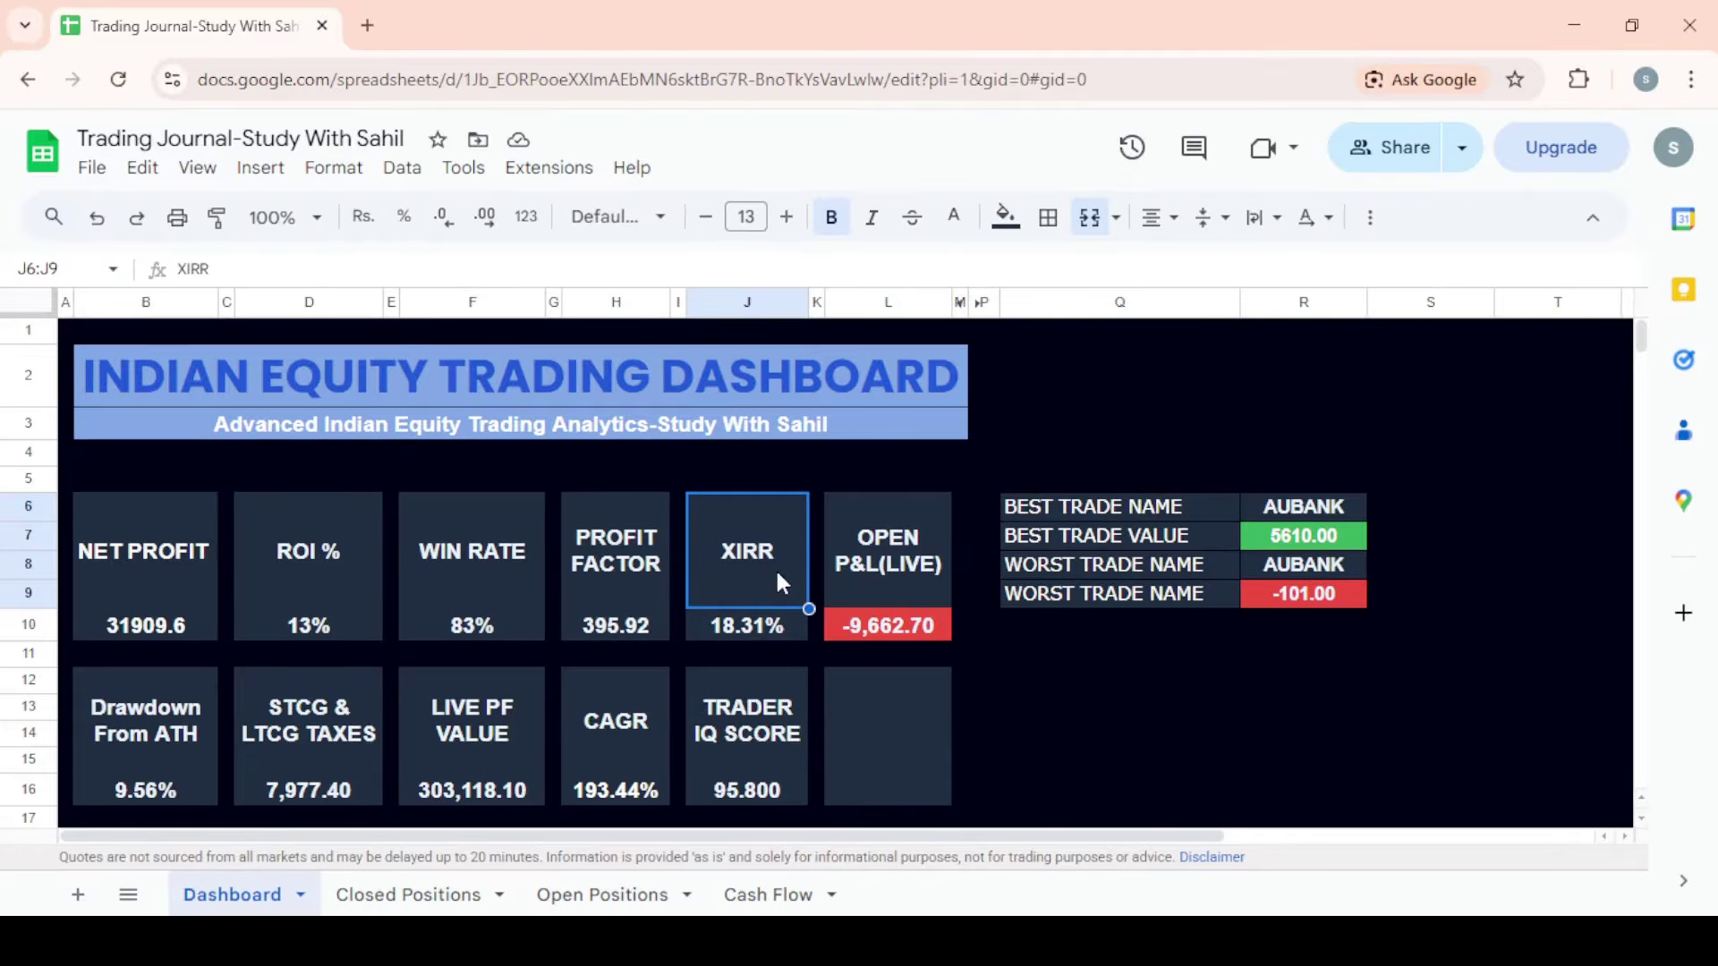
{"action": "left_click", "coordinate": [903, 580]}
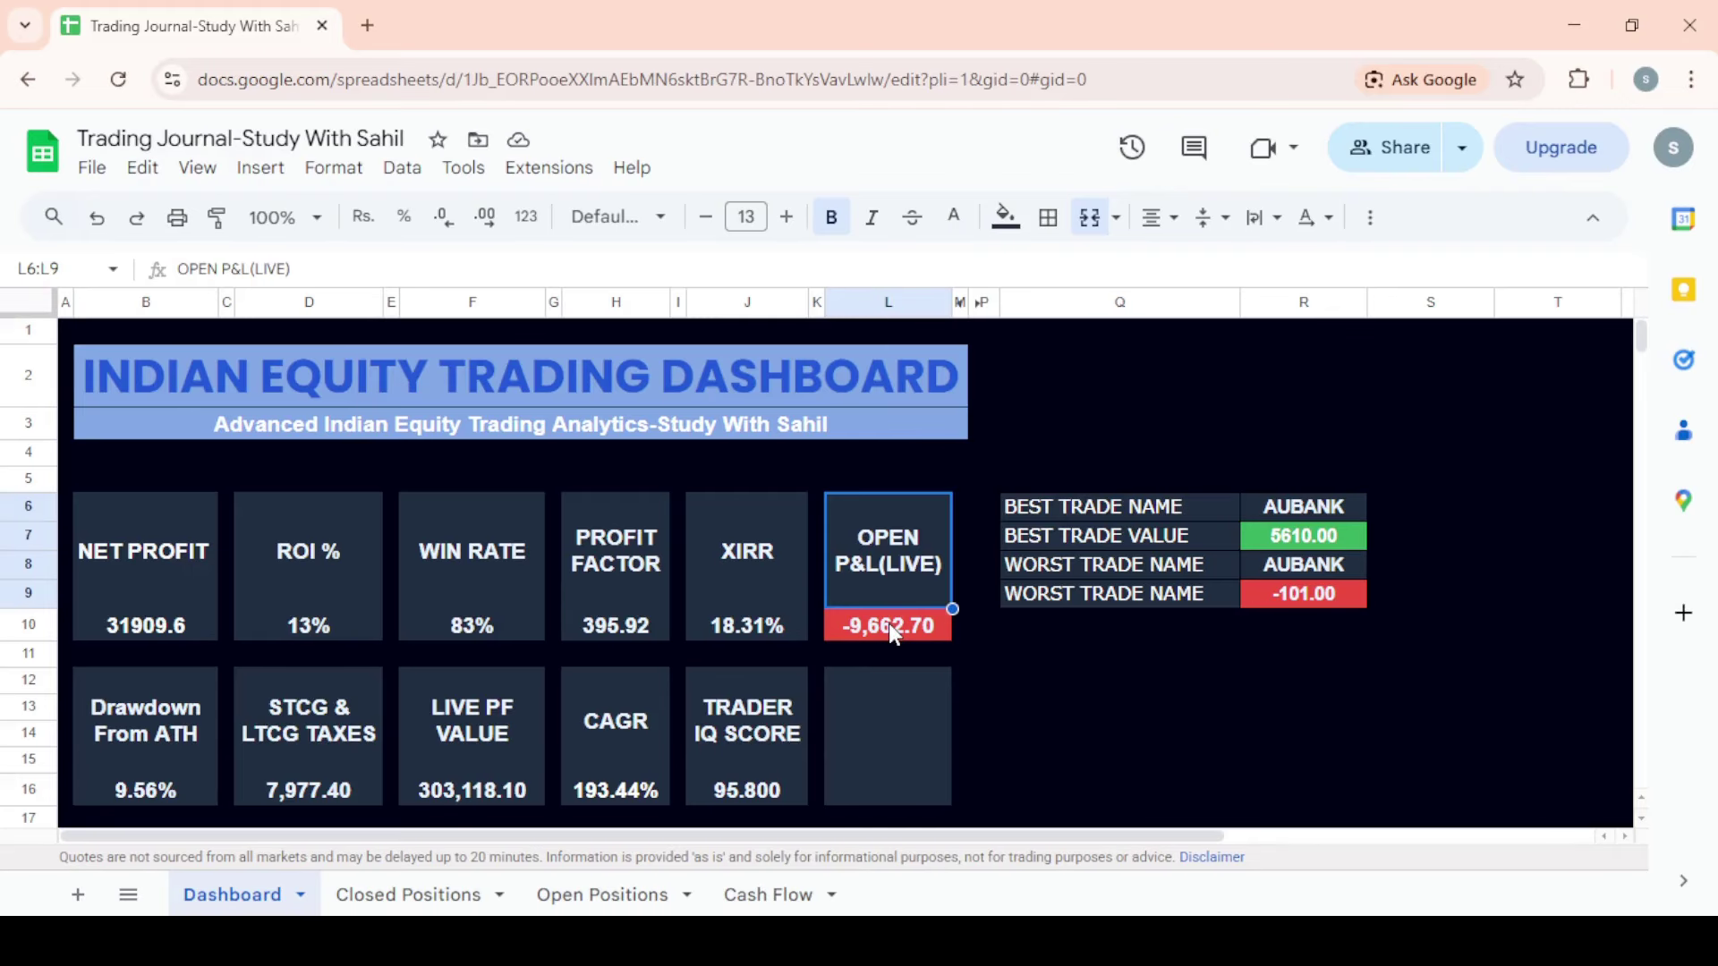
{"action": "key", "text": "Down"}
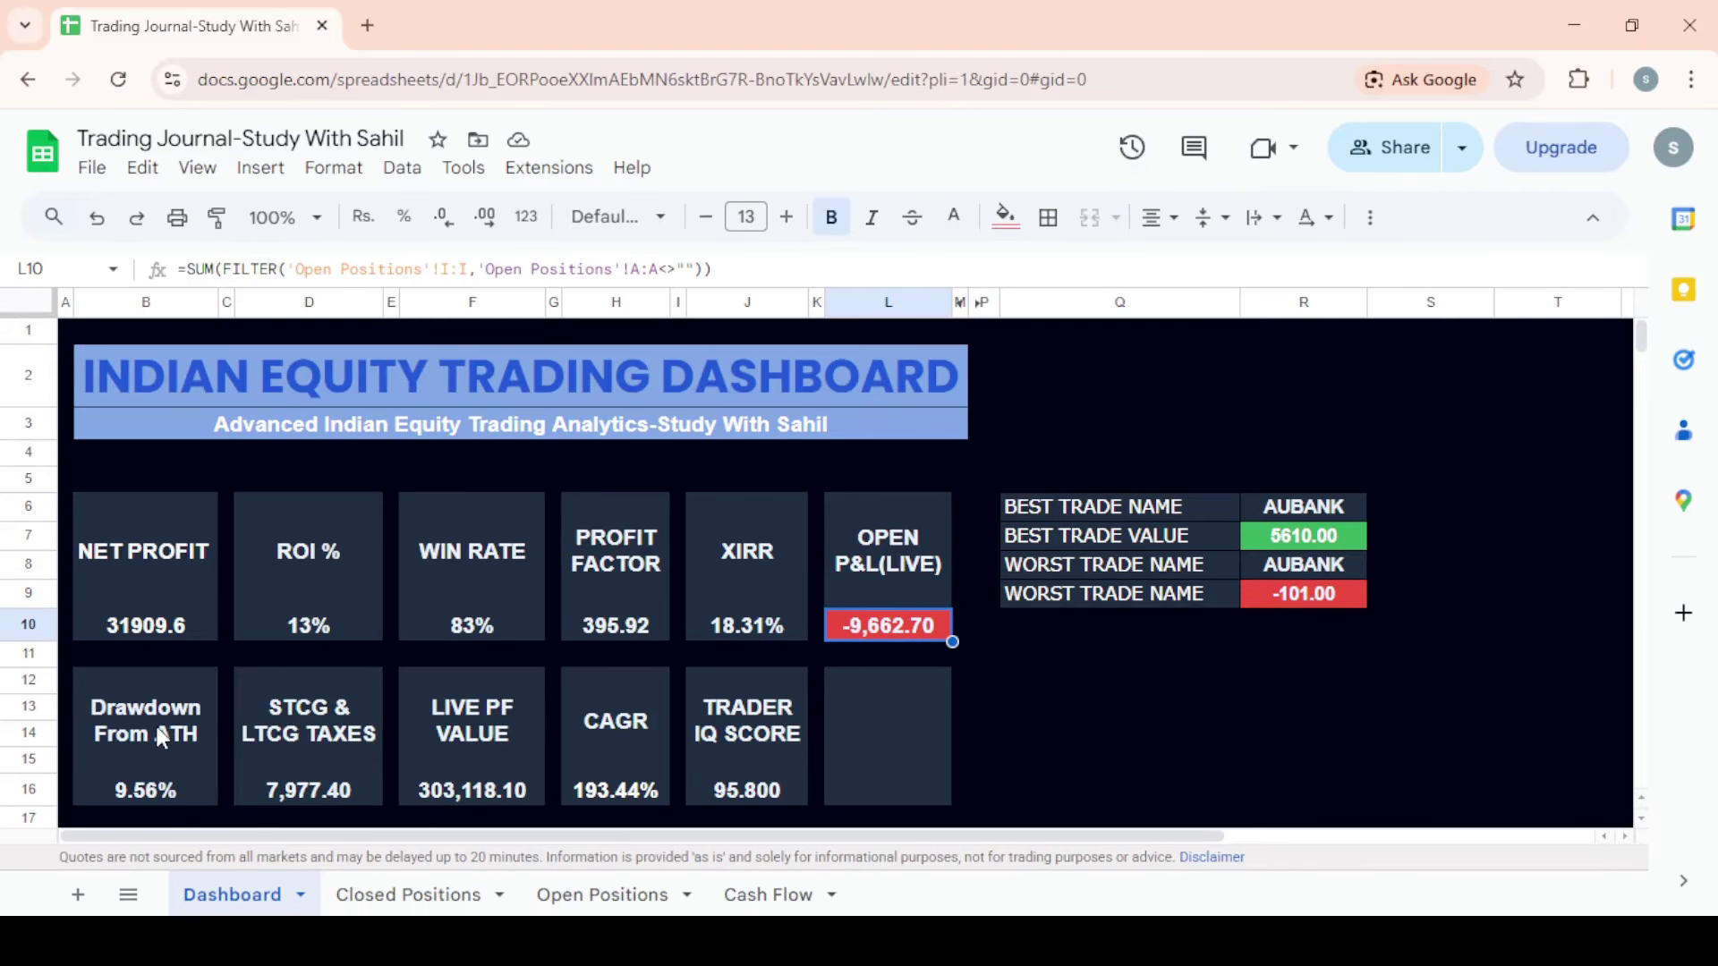
- Examine the Drawdown From ATH, STCG & LTCG Taxes, Live PF Value and CAGR cards, including the formulas behind the last three
{"action": "left_click", "coordinate": [158, 727]}
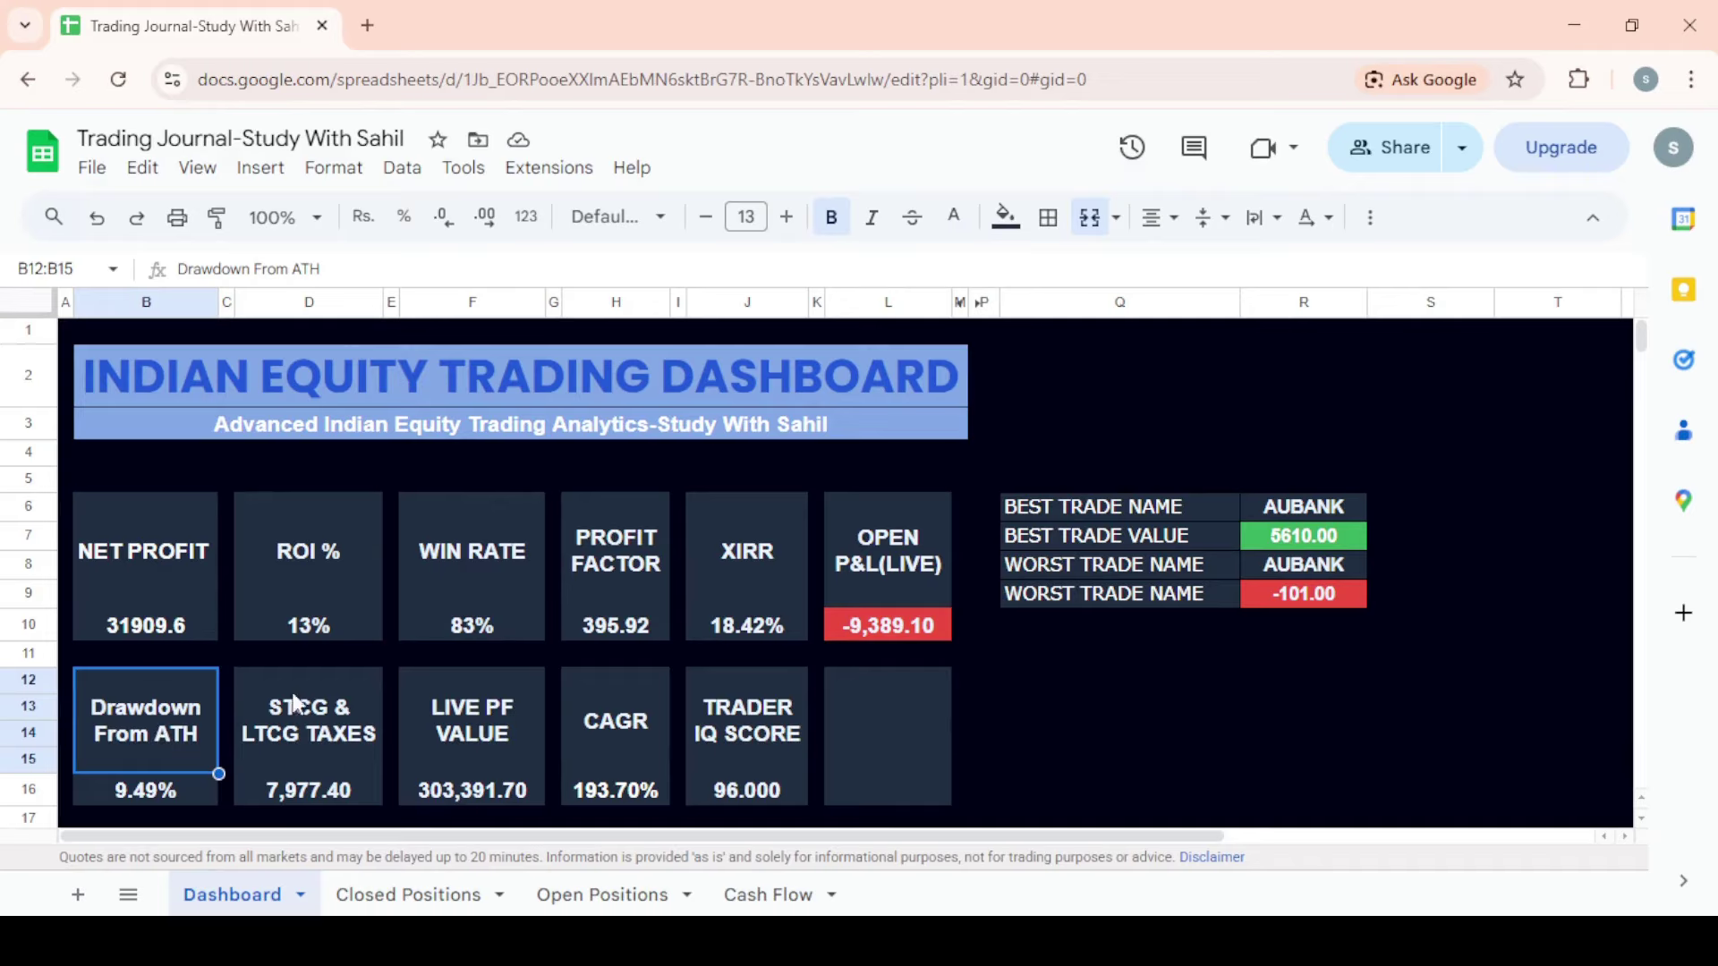
{"action": "left_click", "coordinate": [283, 732]}
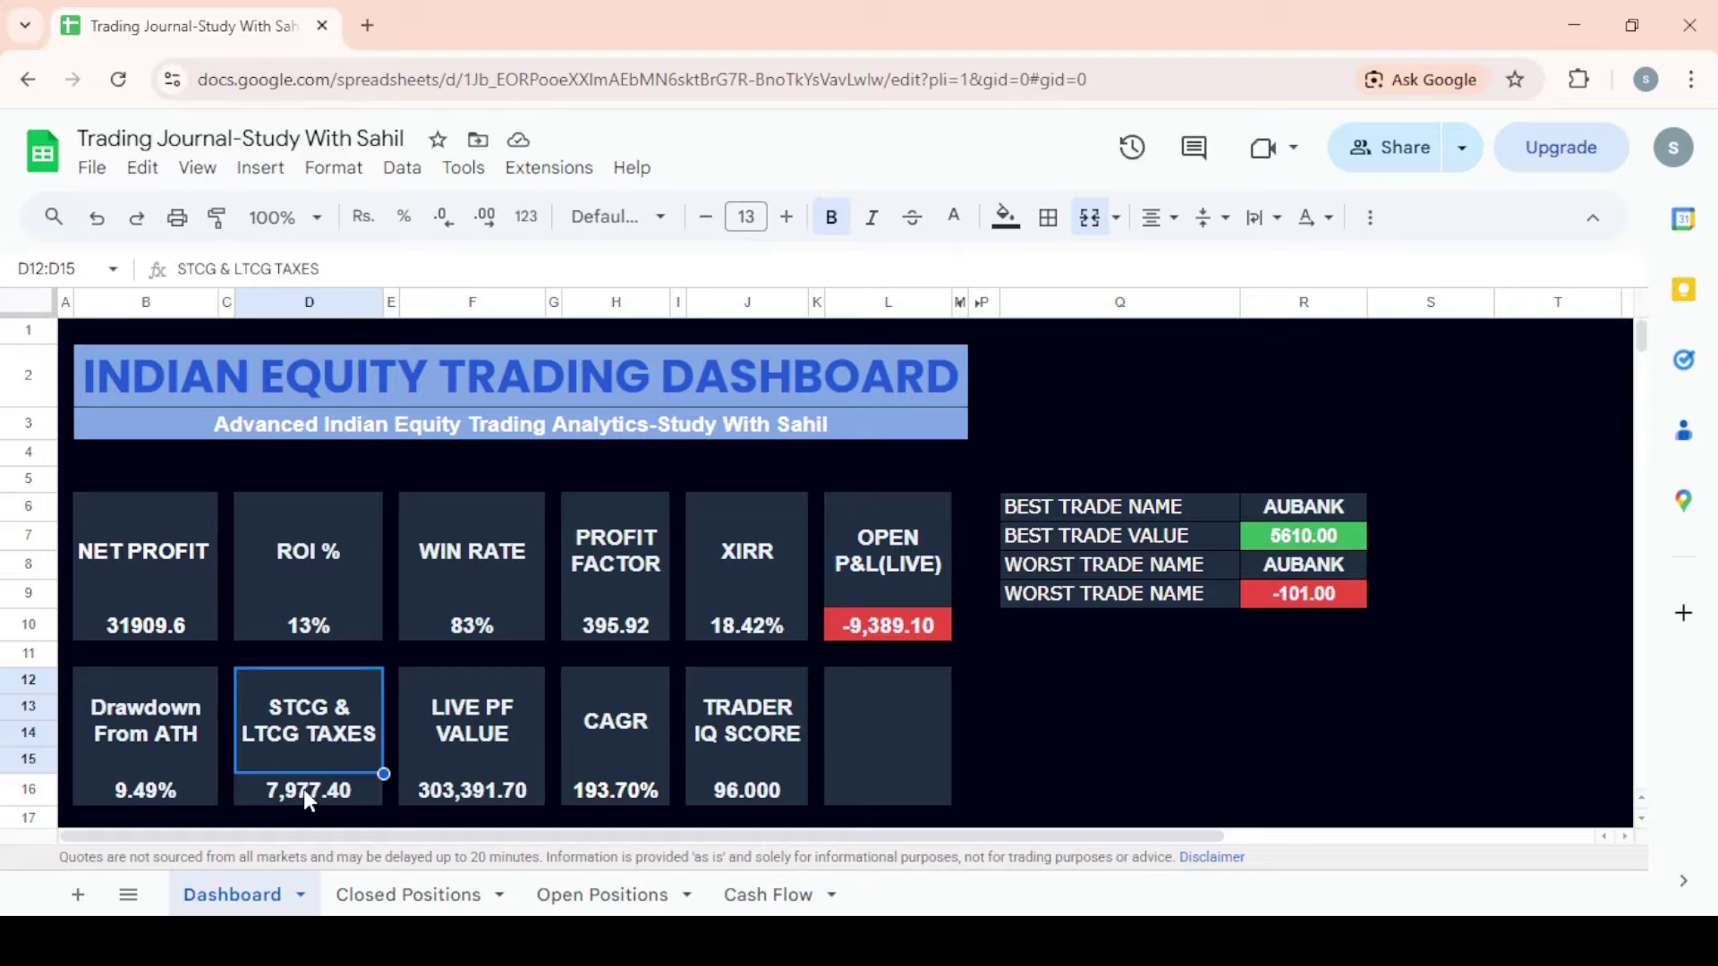
{"action": "key", "text": "Down"}
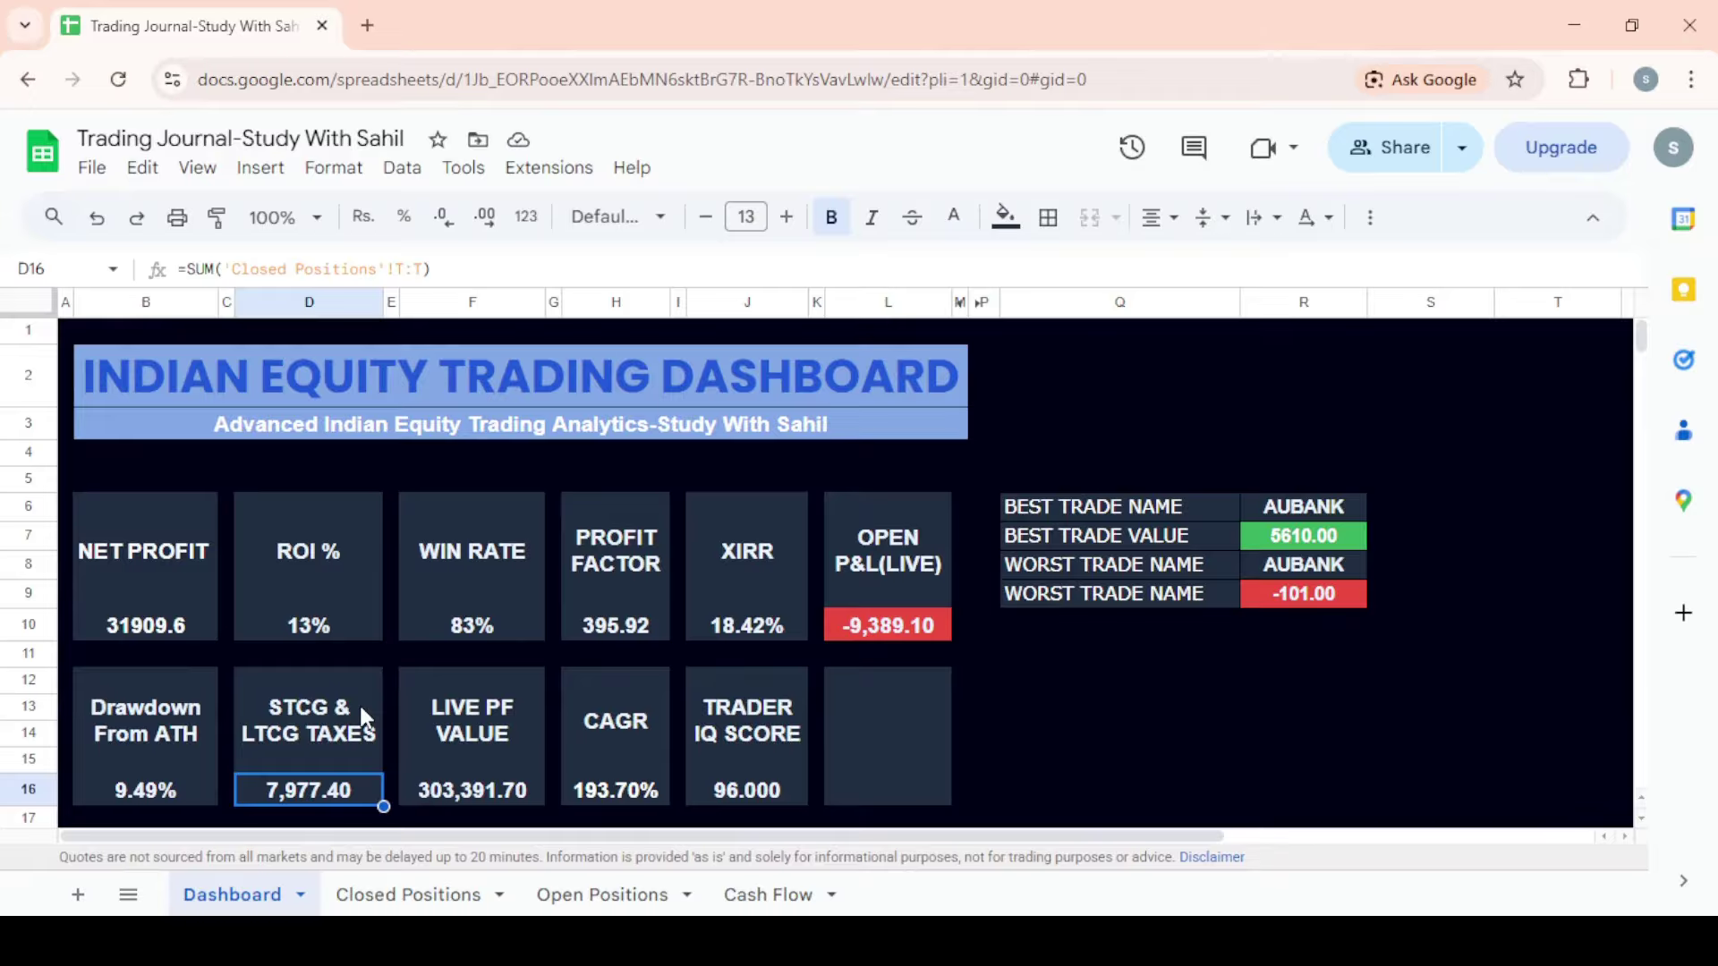
{"action": "key", "text": "Right"}
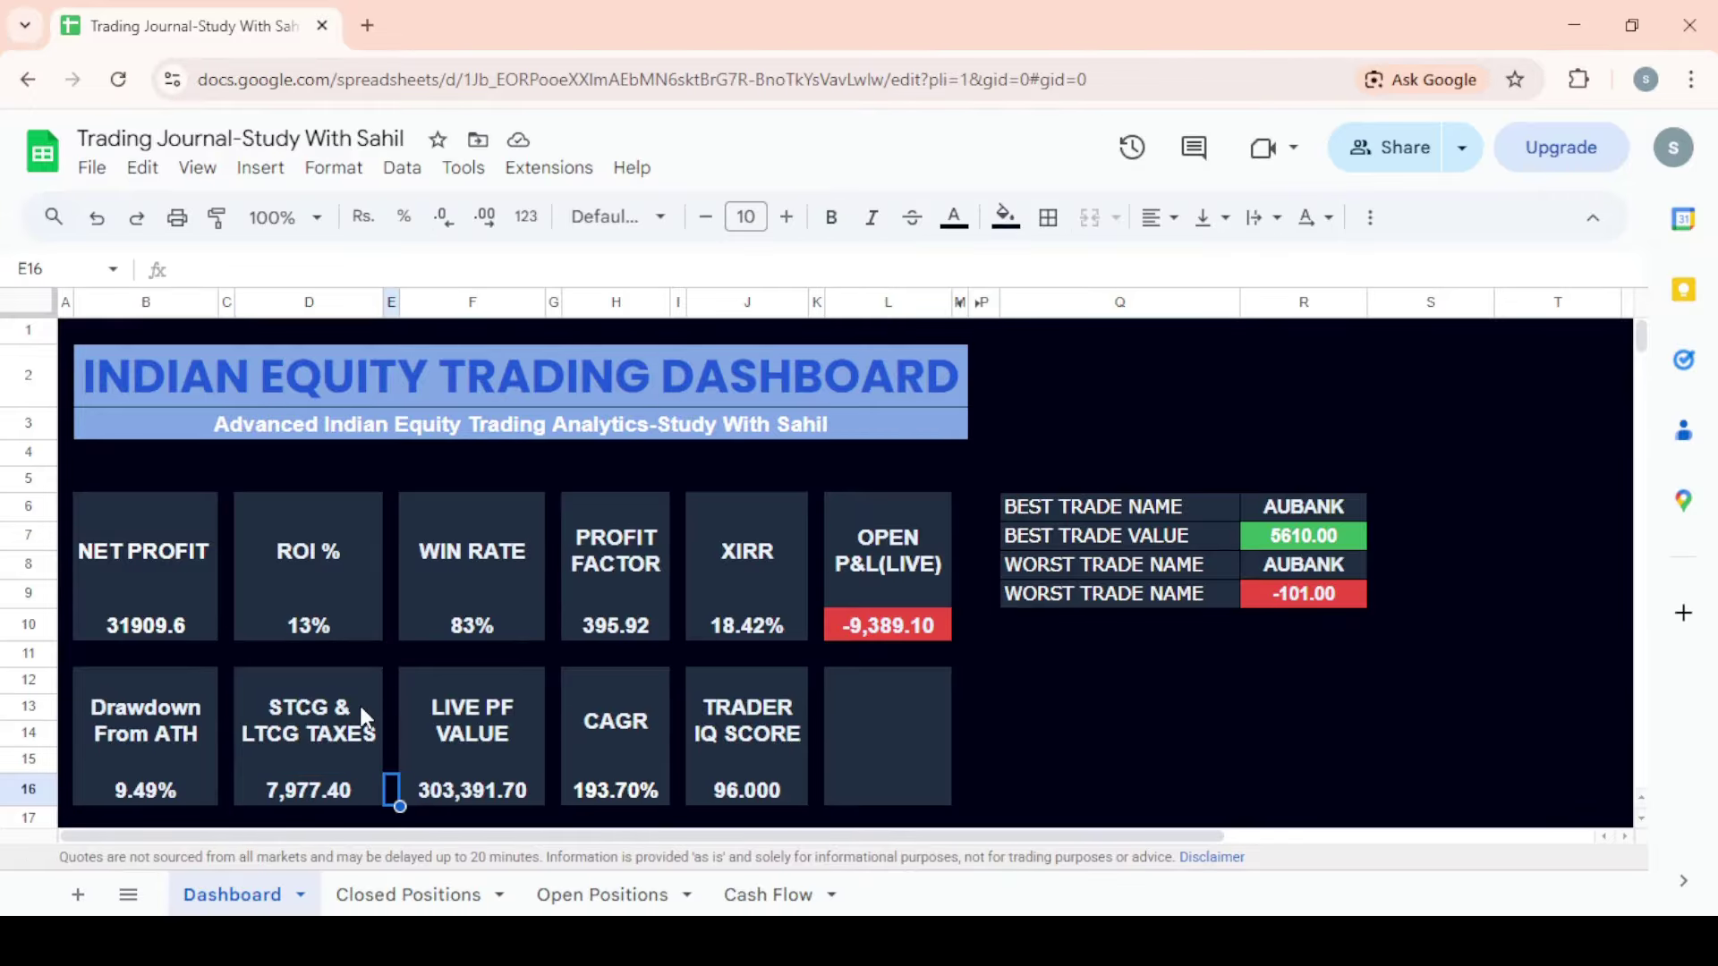
{"action": "key", "text": "Right"}
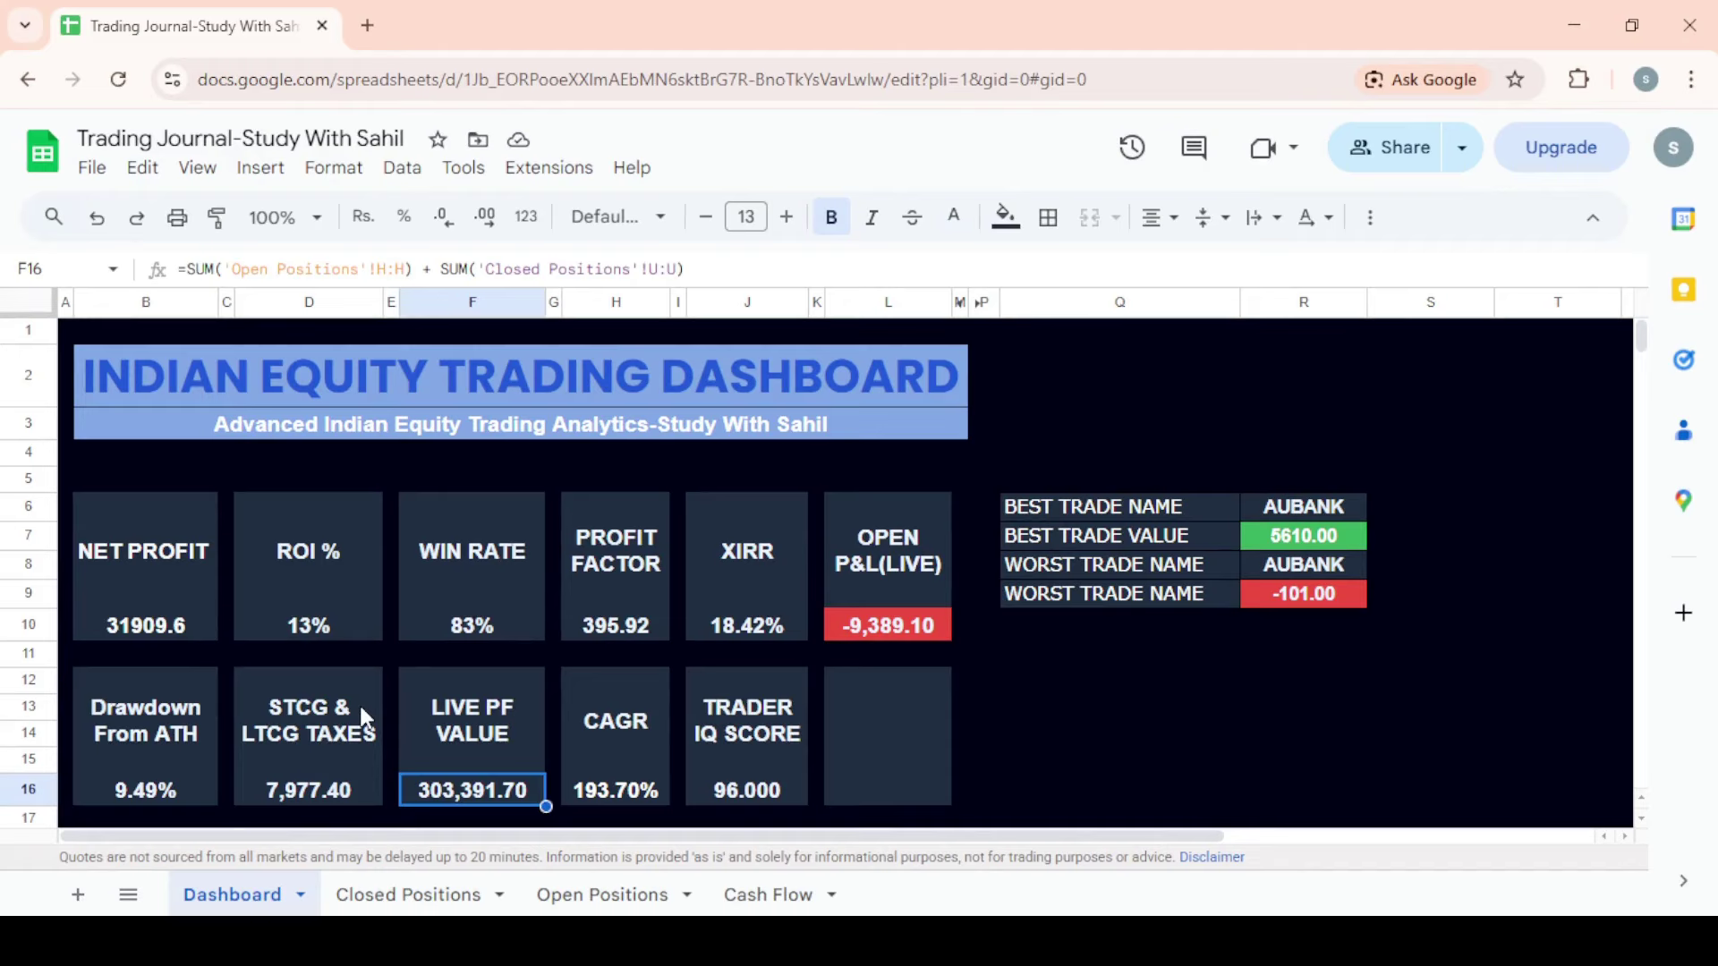
{"action": "key", "text": "Up"}
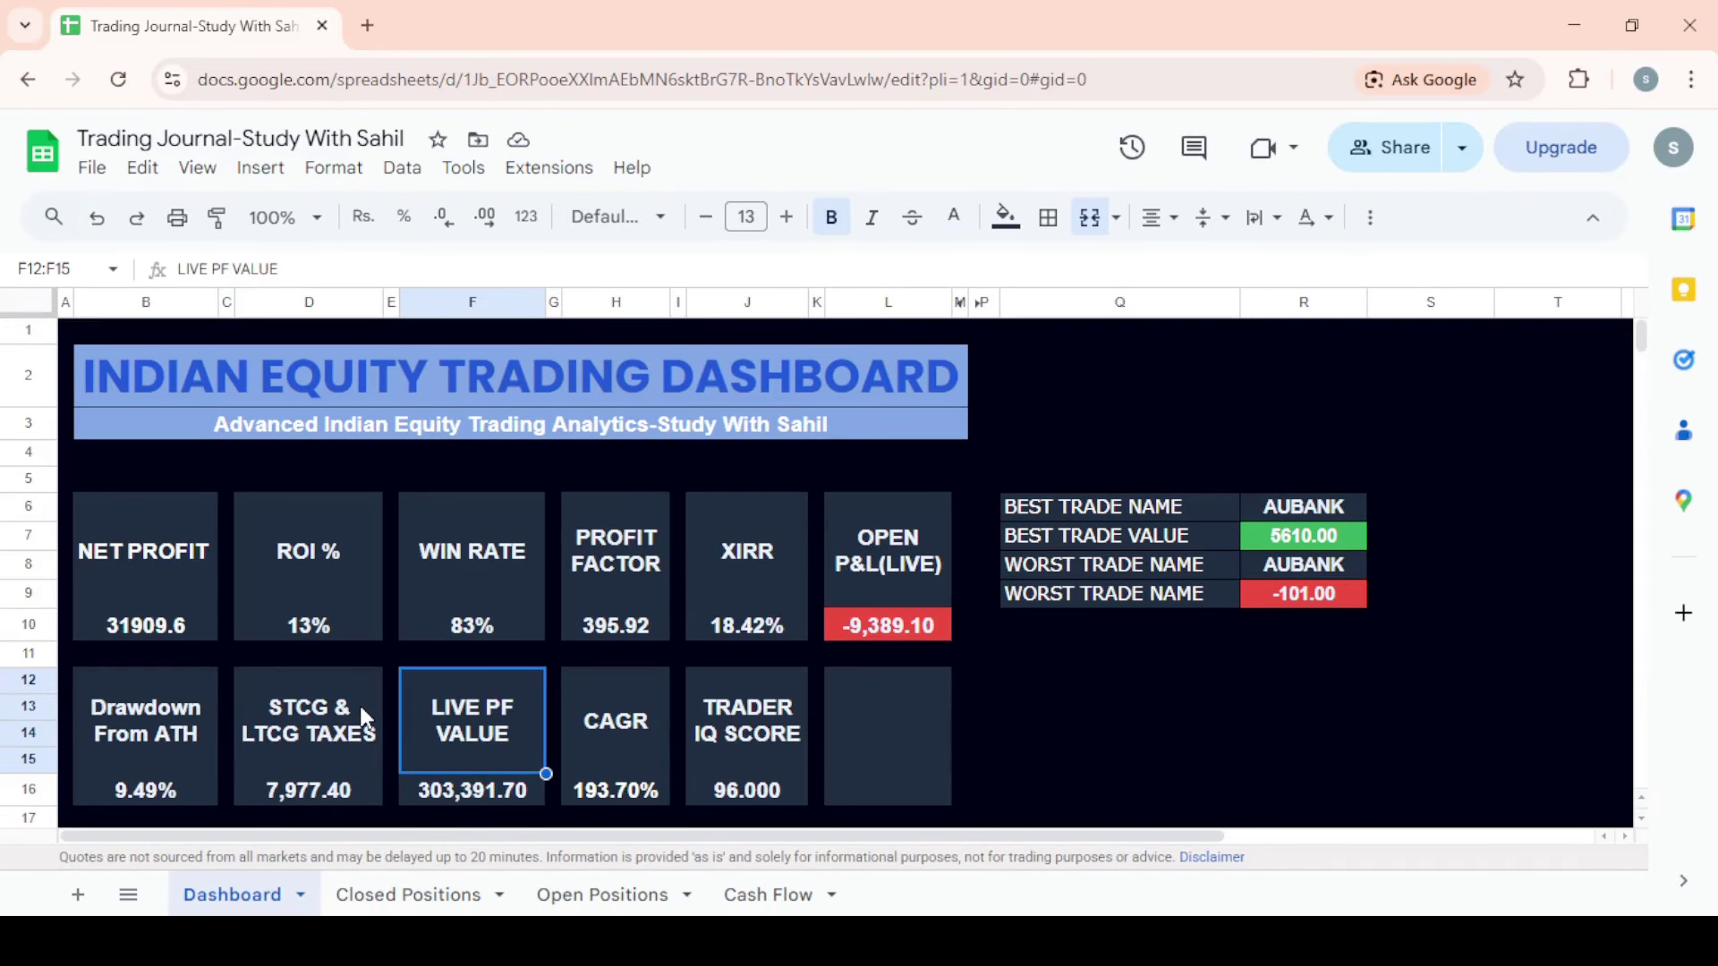
{"action": "key", "text": "Right"}
{"action": "key", "text": "Right"}
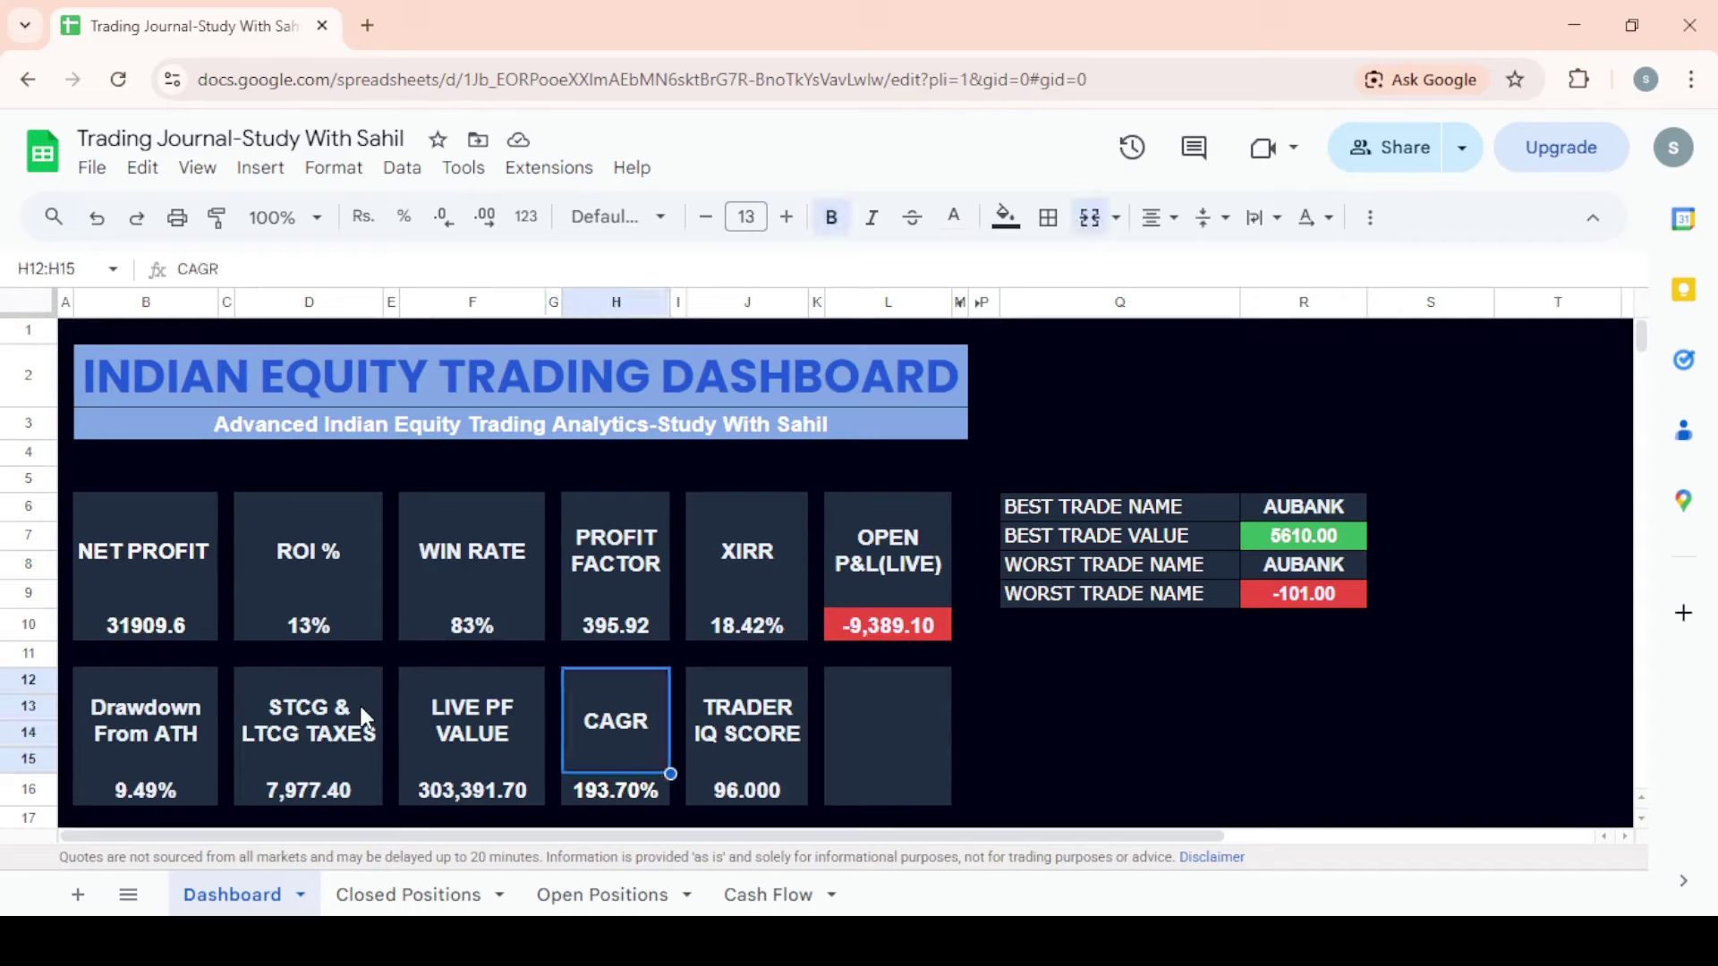
{"action": "key", "text": "Down"}
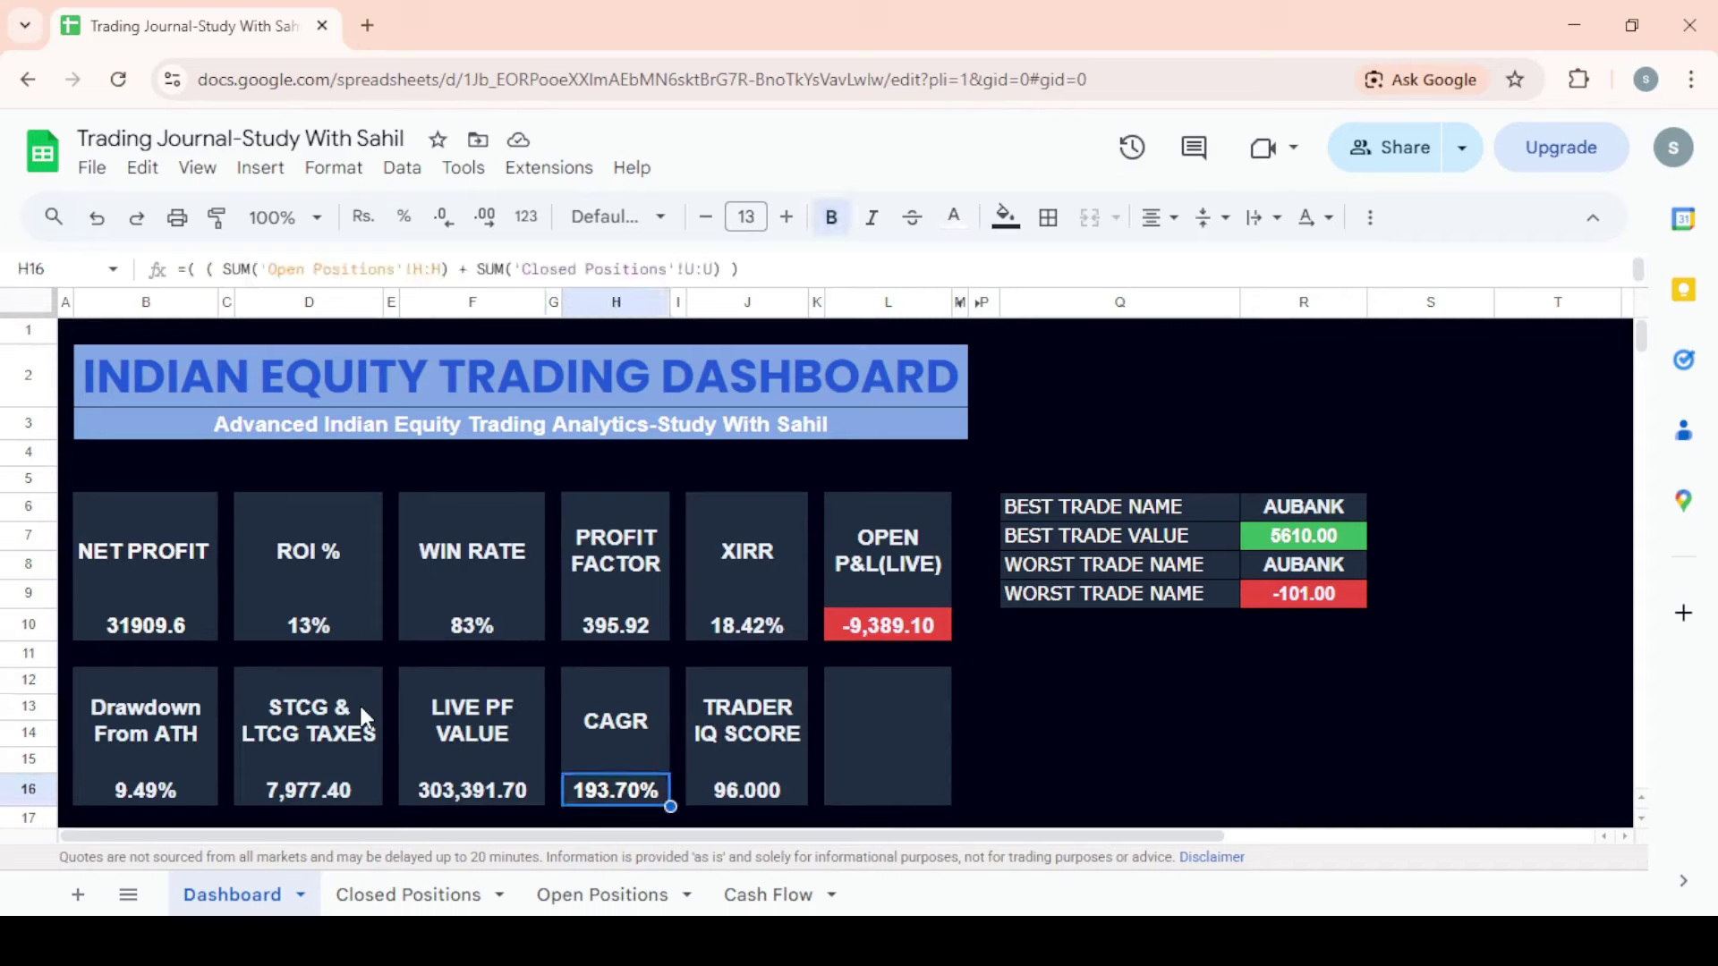
{"action": "key", "text": "Up"}
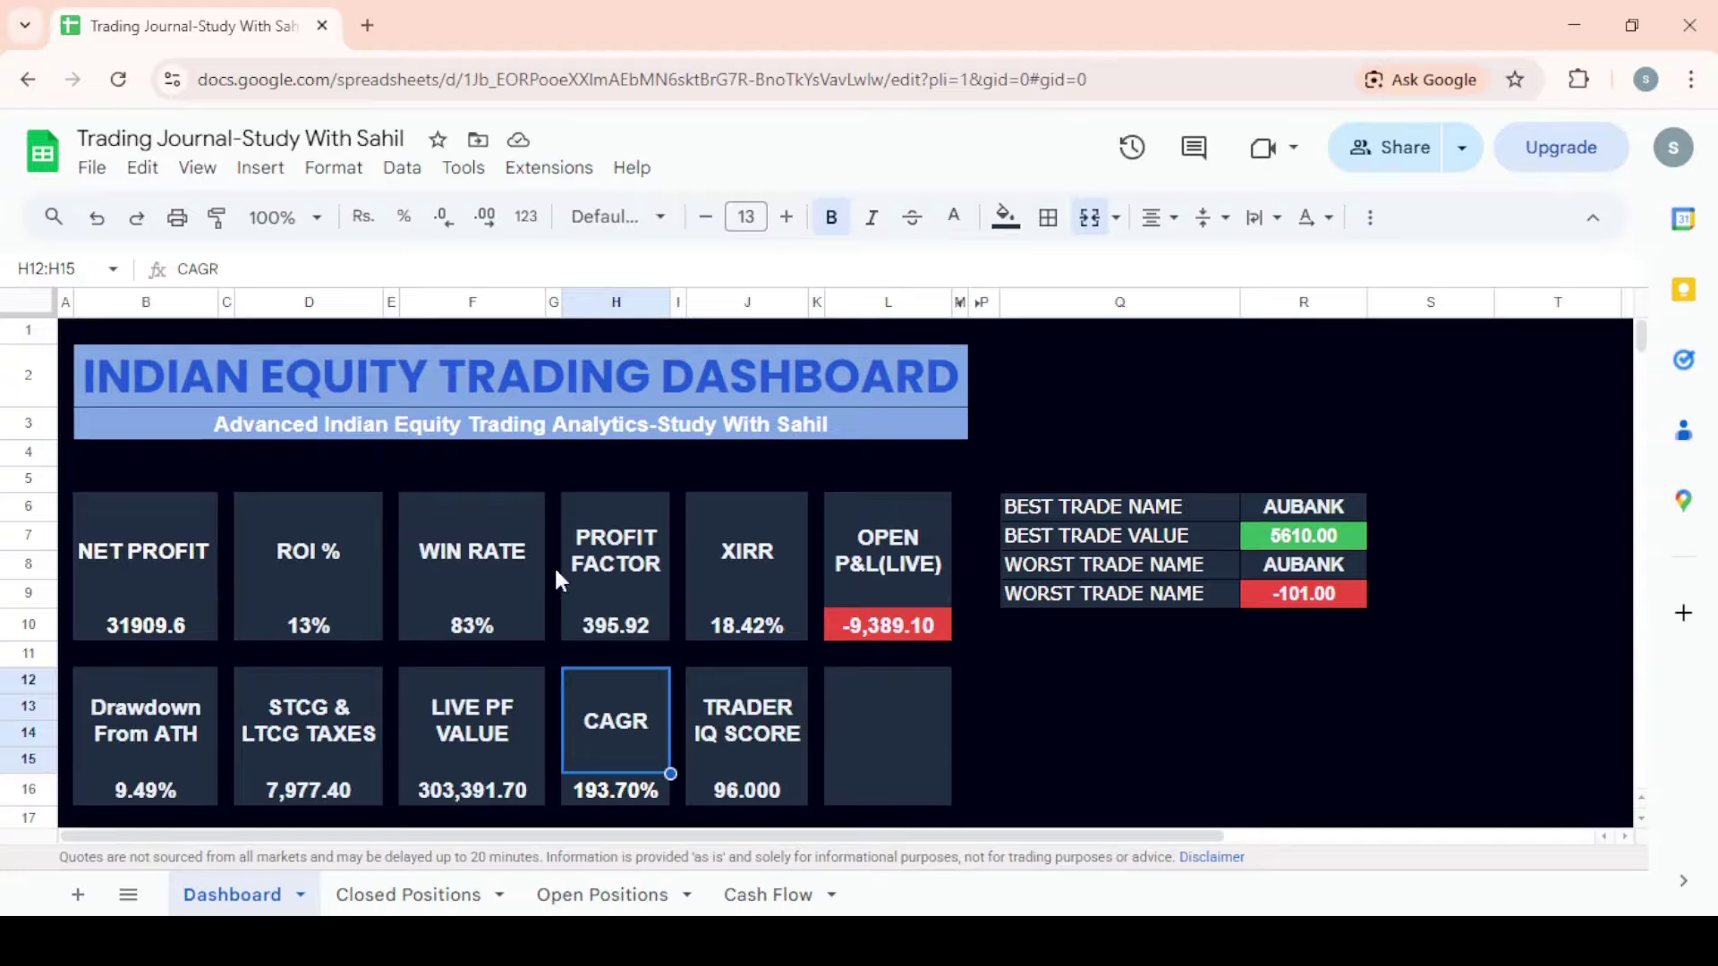
- Compare the XIRR and CAGR cards and inspect the Trader IQ Score formula along with its ROI % input
{"action": "left_click", "coordinate": [746, 595]}
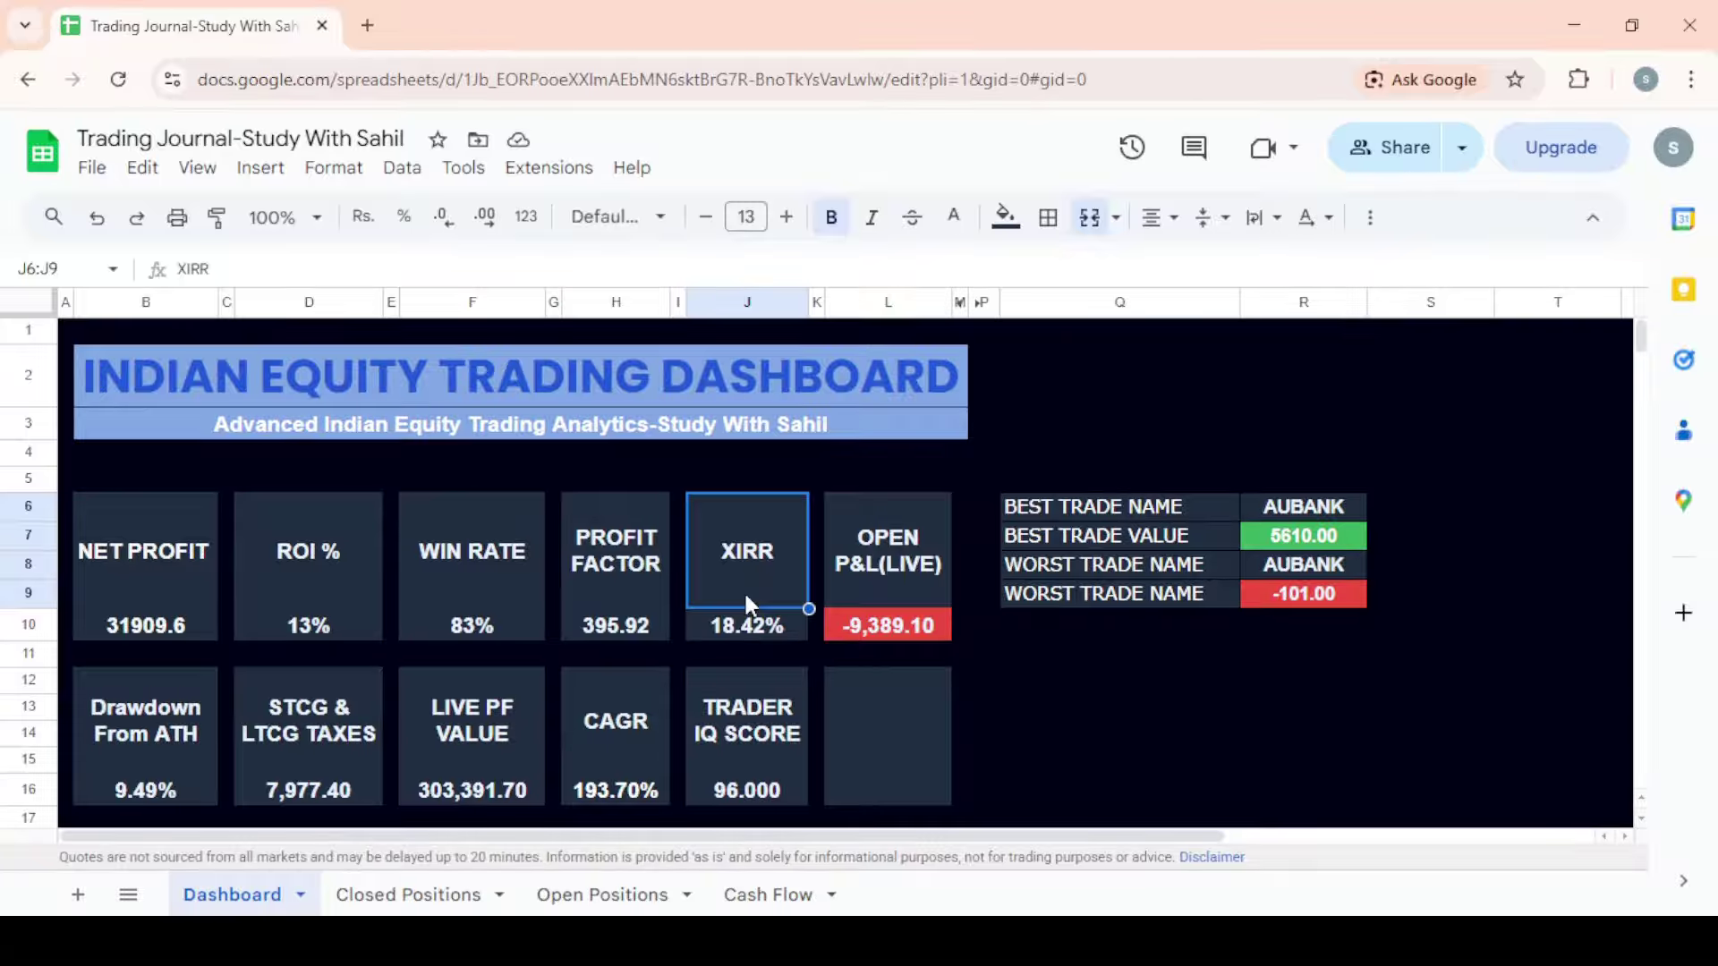
{"action": "left_click", "coordinate": [636, 722]}
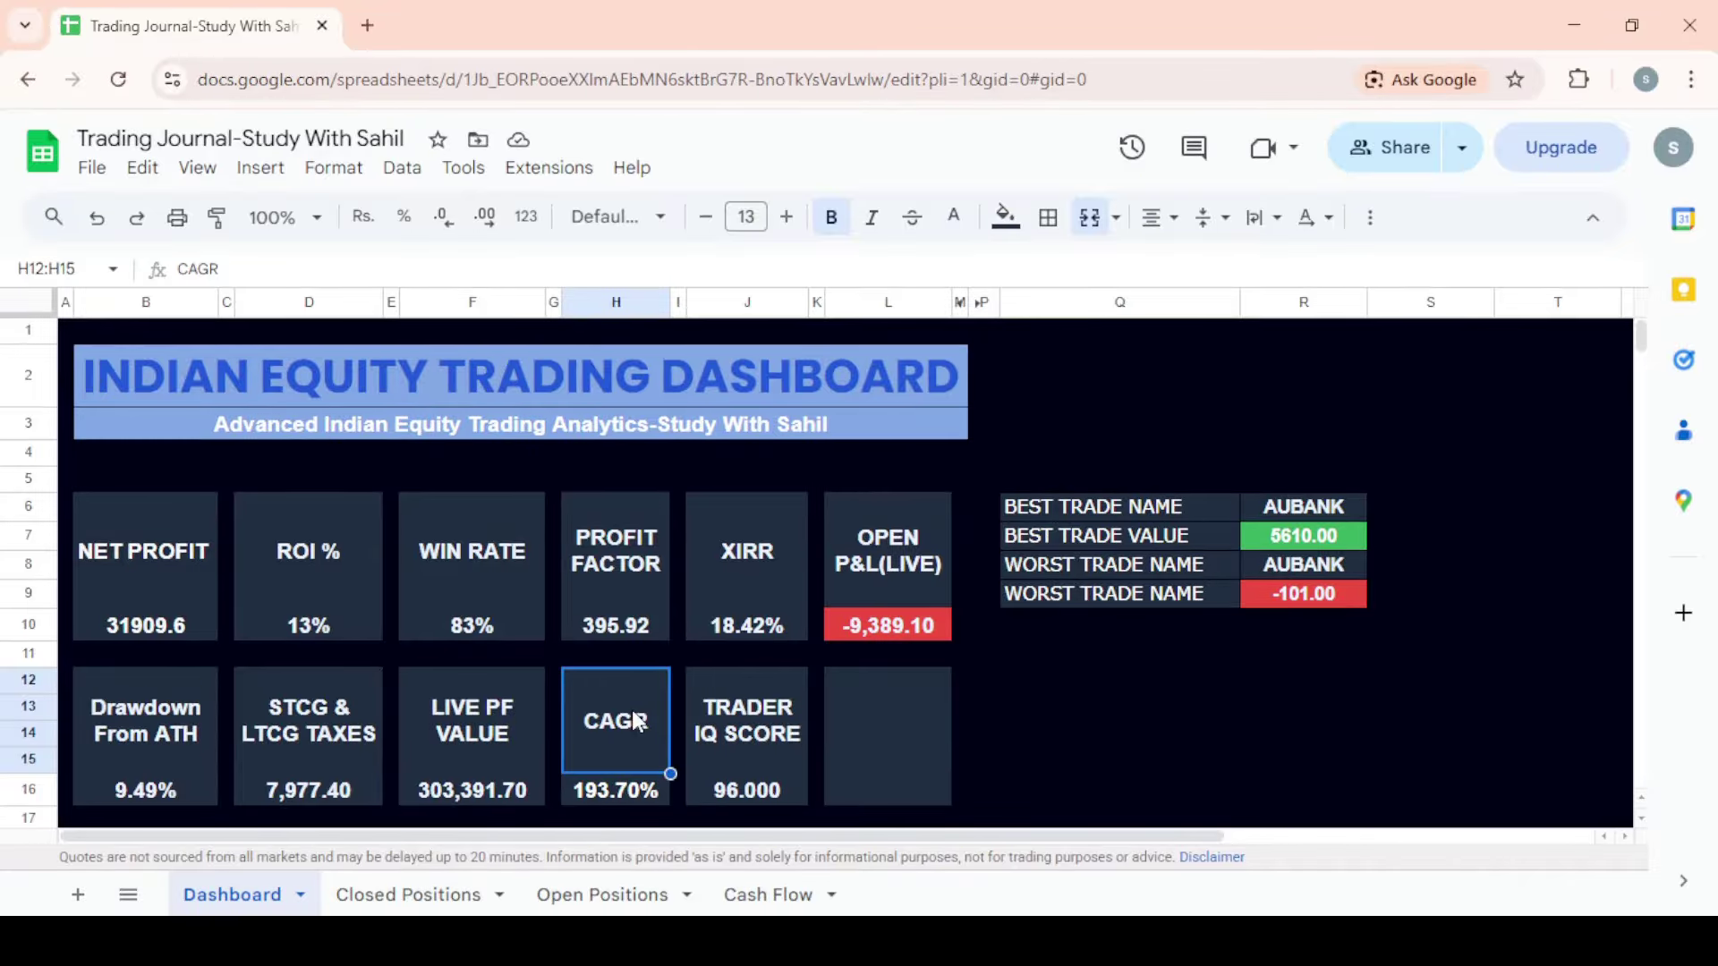
{"action": "key", "text": "Right"}
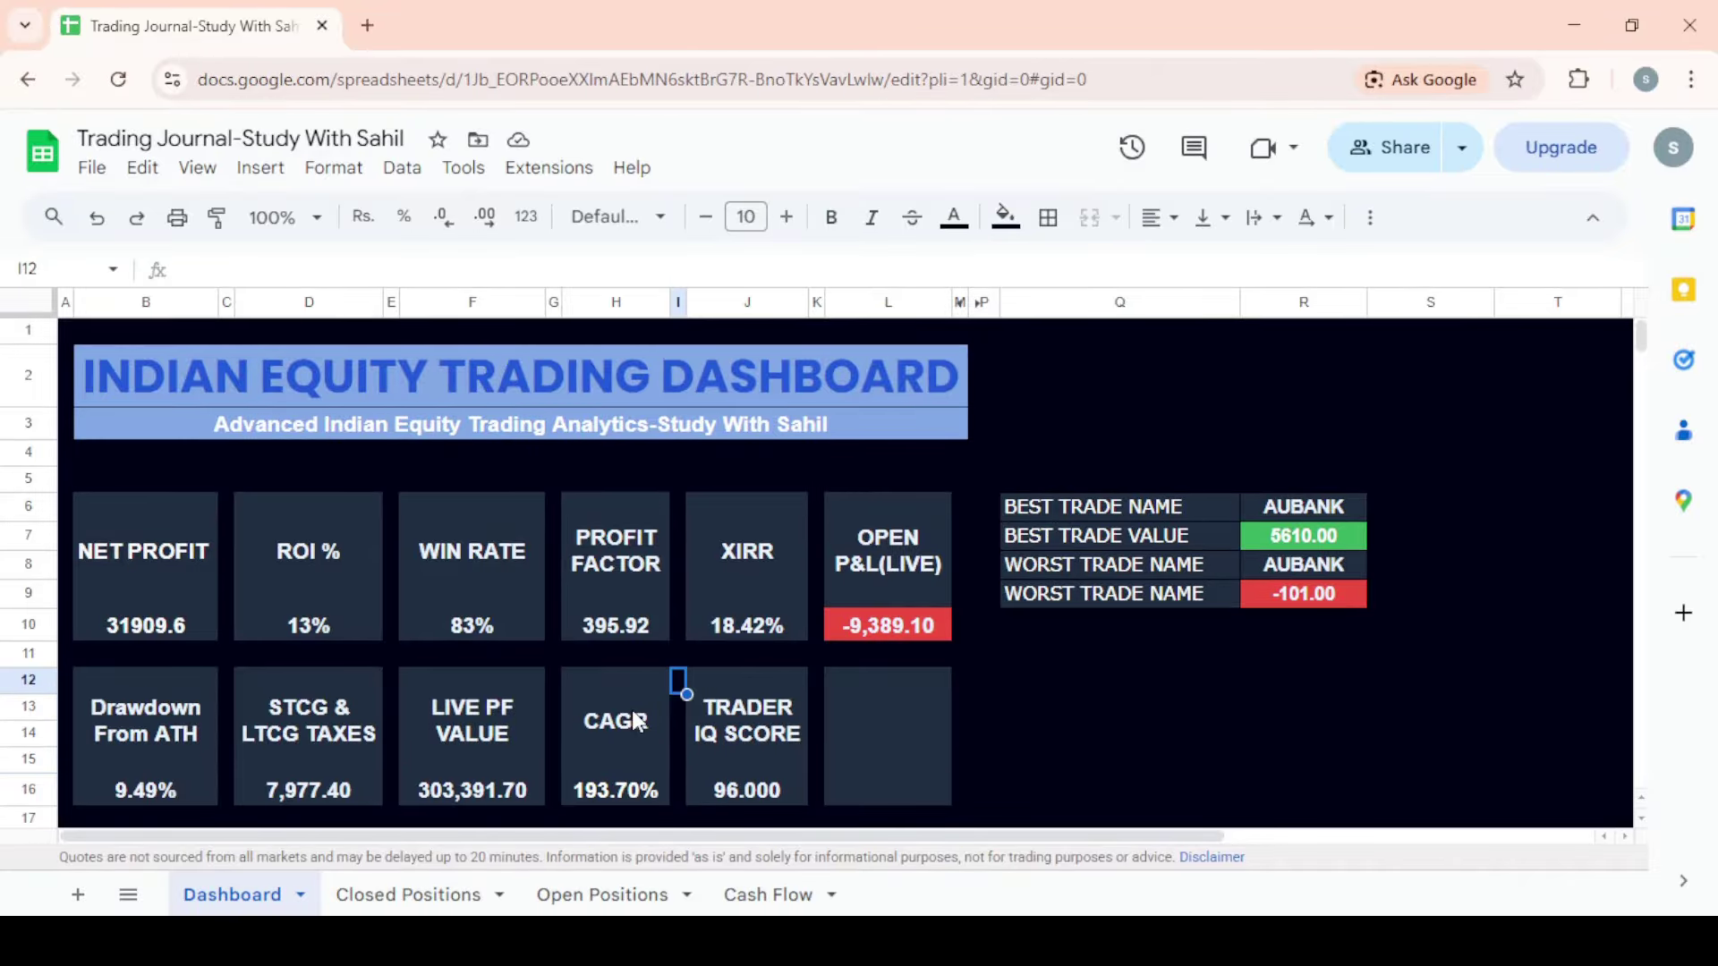
{"action": "key", "text": "Right"}
{"action": "key", "text": "Down"}
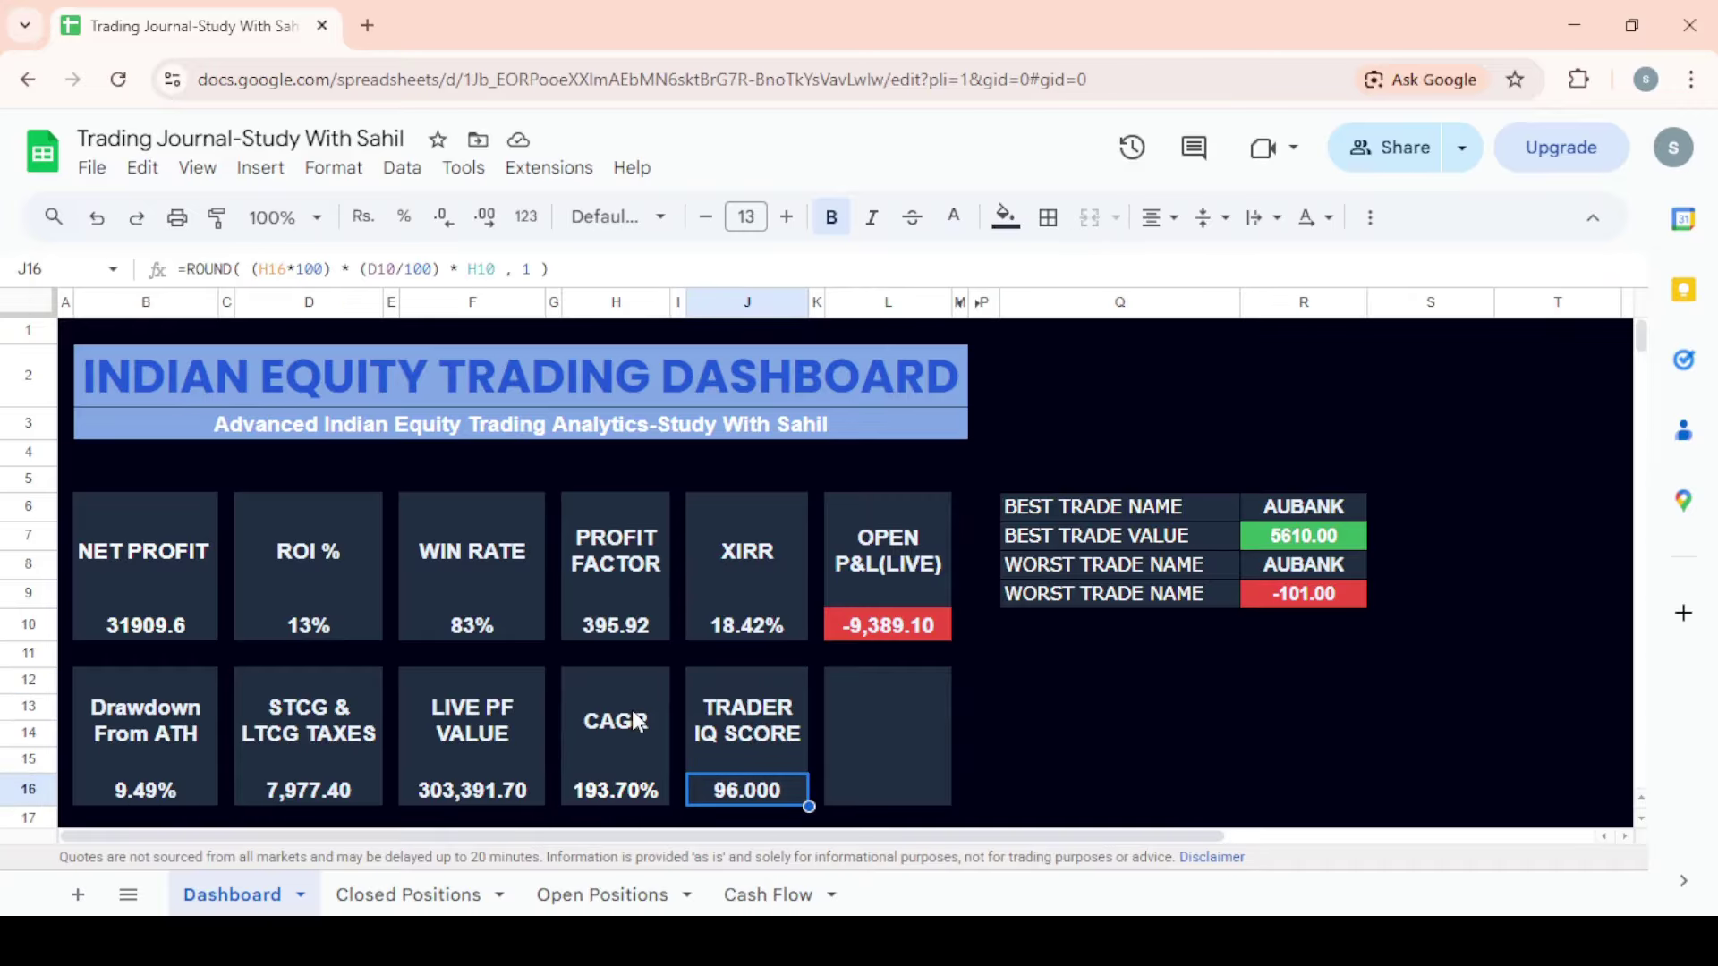
{"action": "key", "text": "Up"}
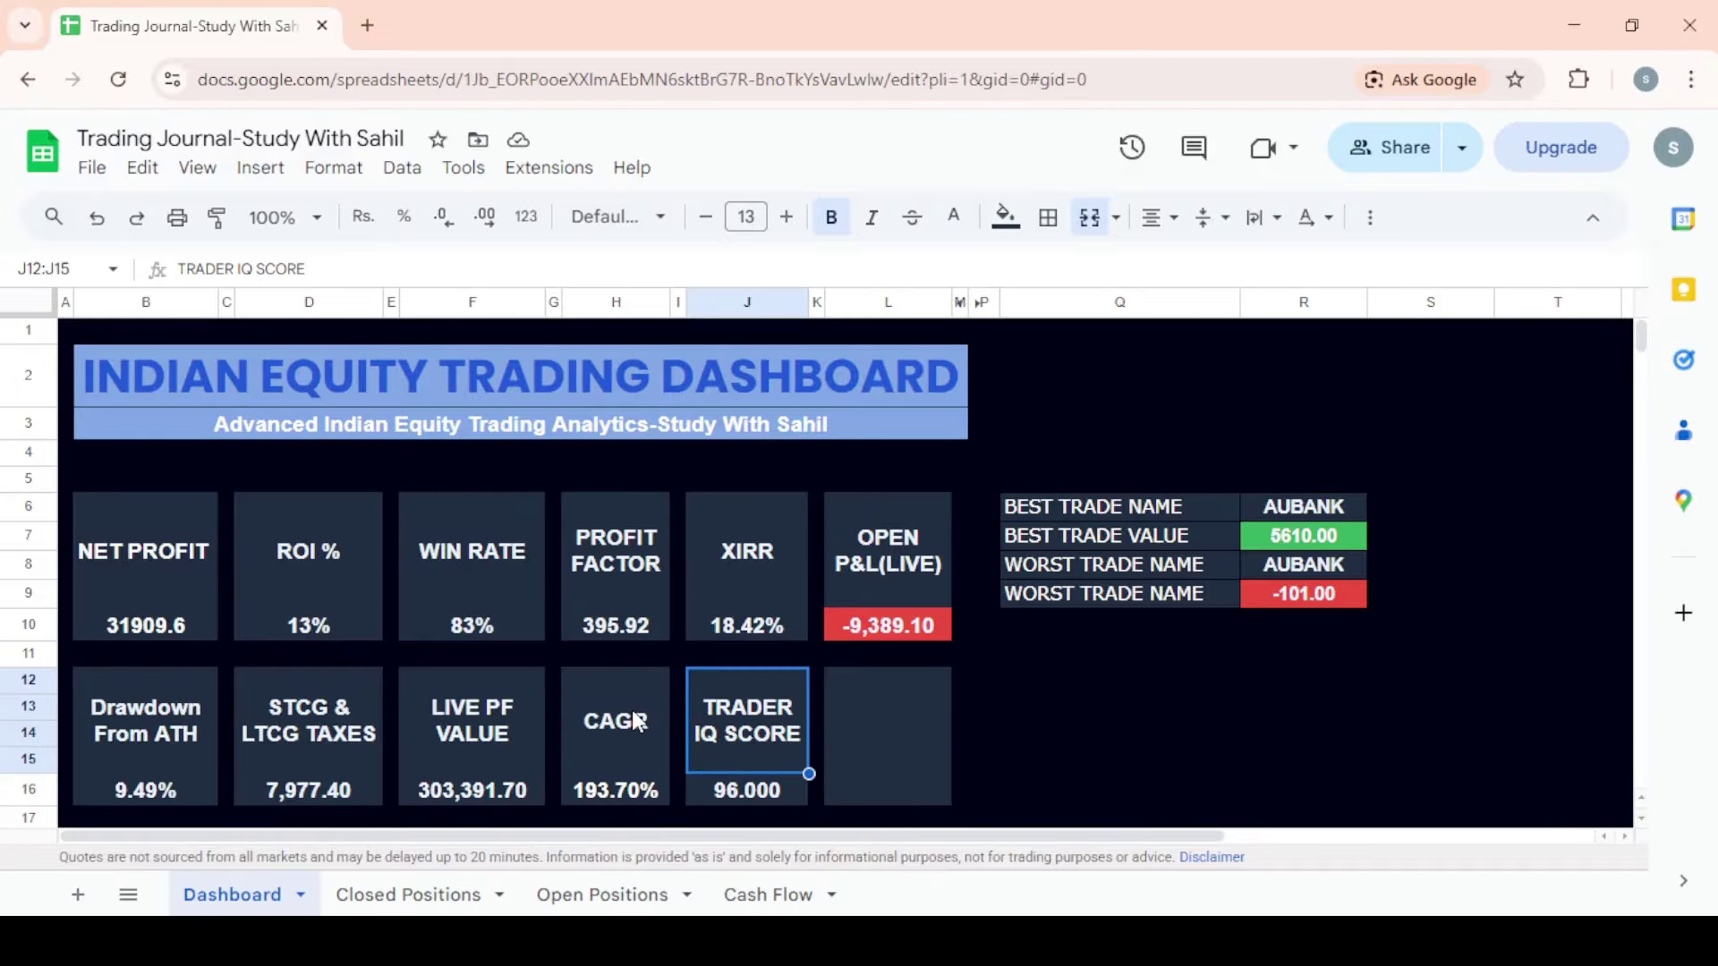
{"action": "key", "text": "Down"}
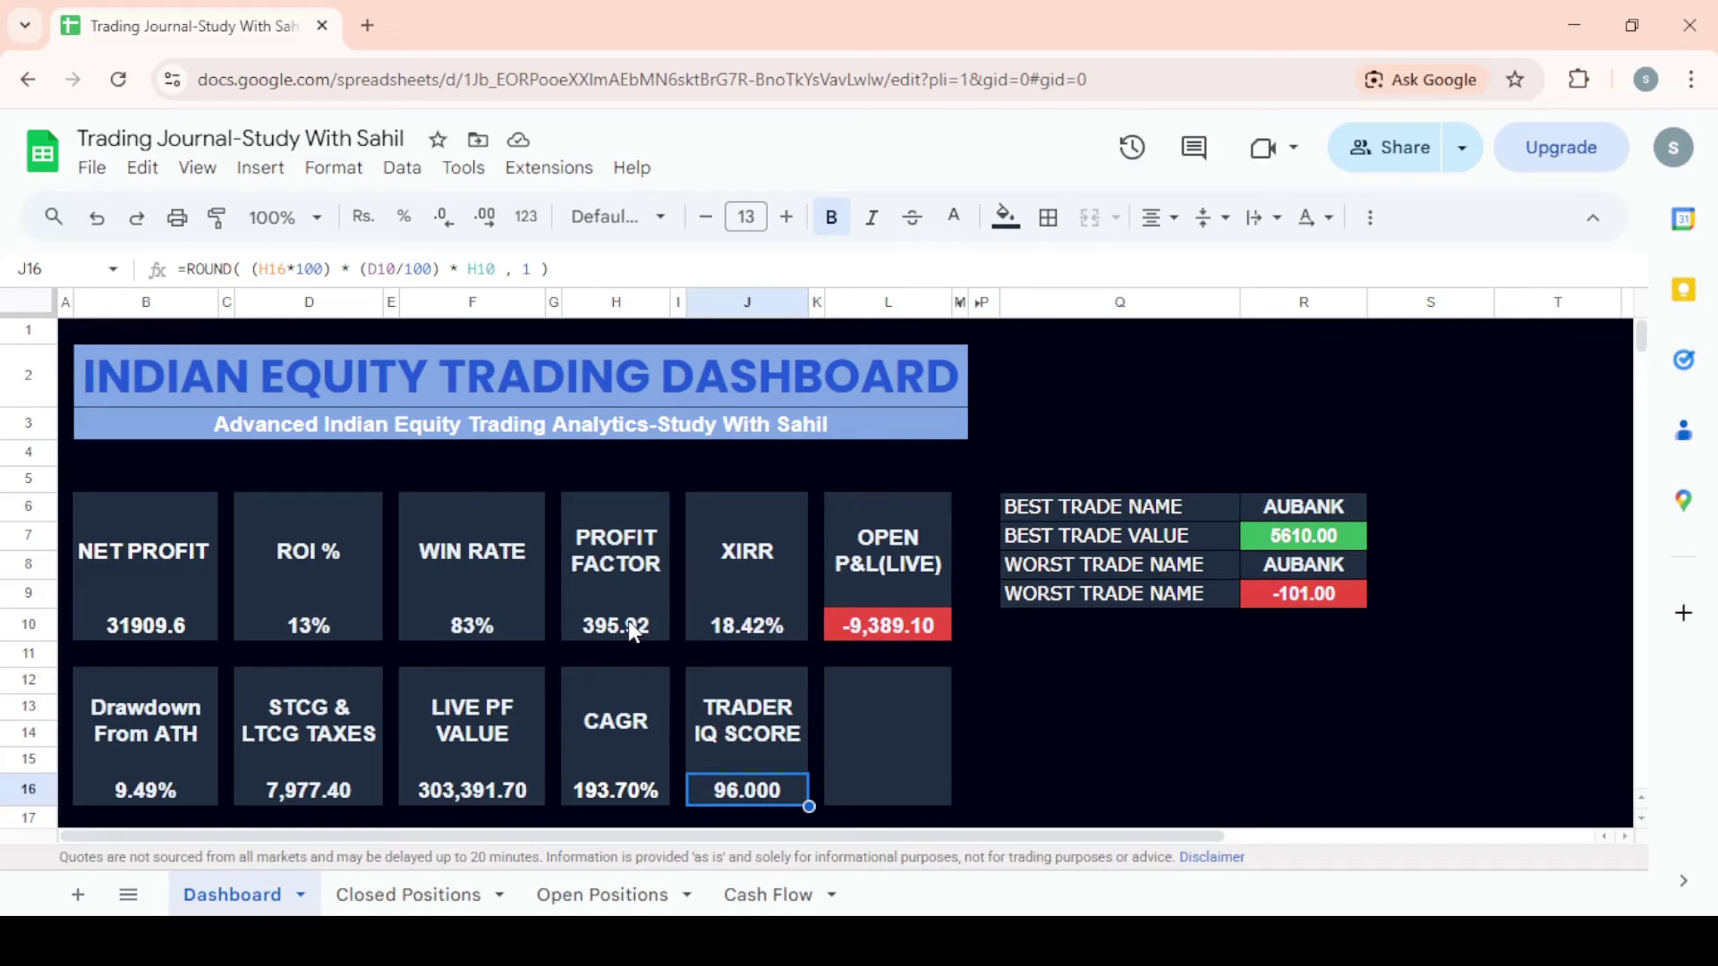
{"action": "left_click", "coordinate": [288, 626]}
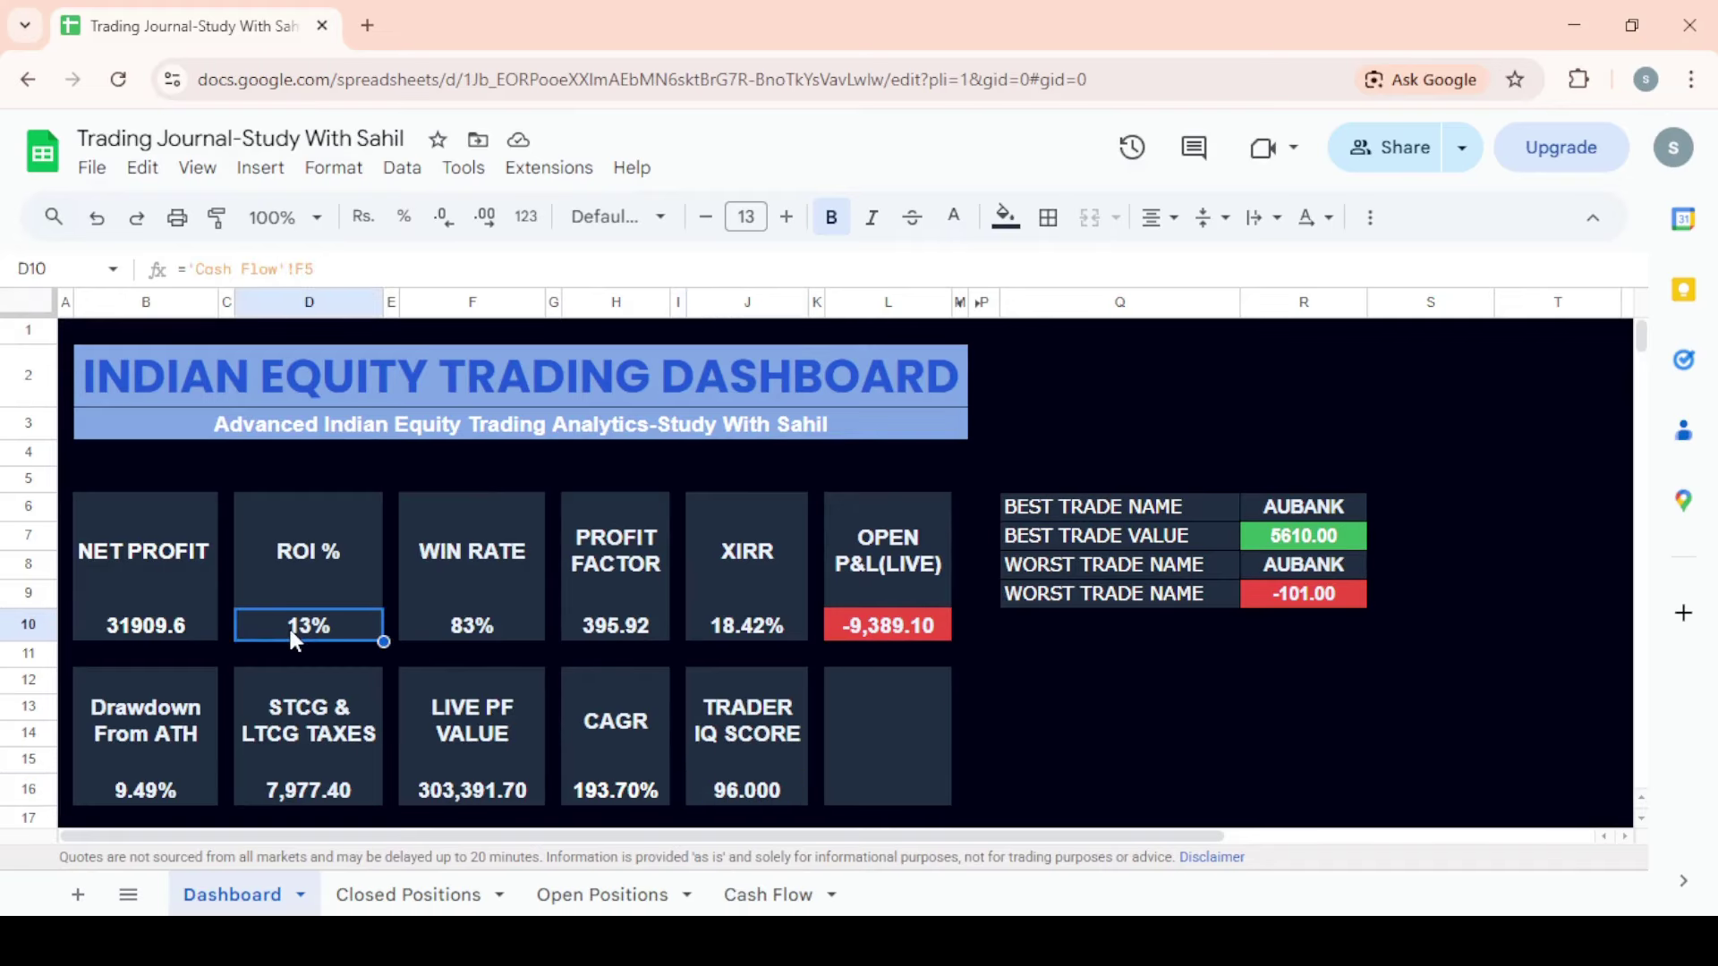
{"action": "left_click", "coordinate": [745, 799]}
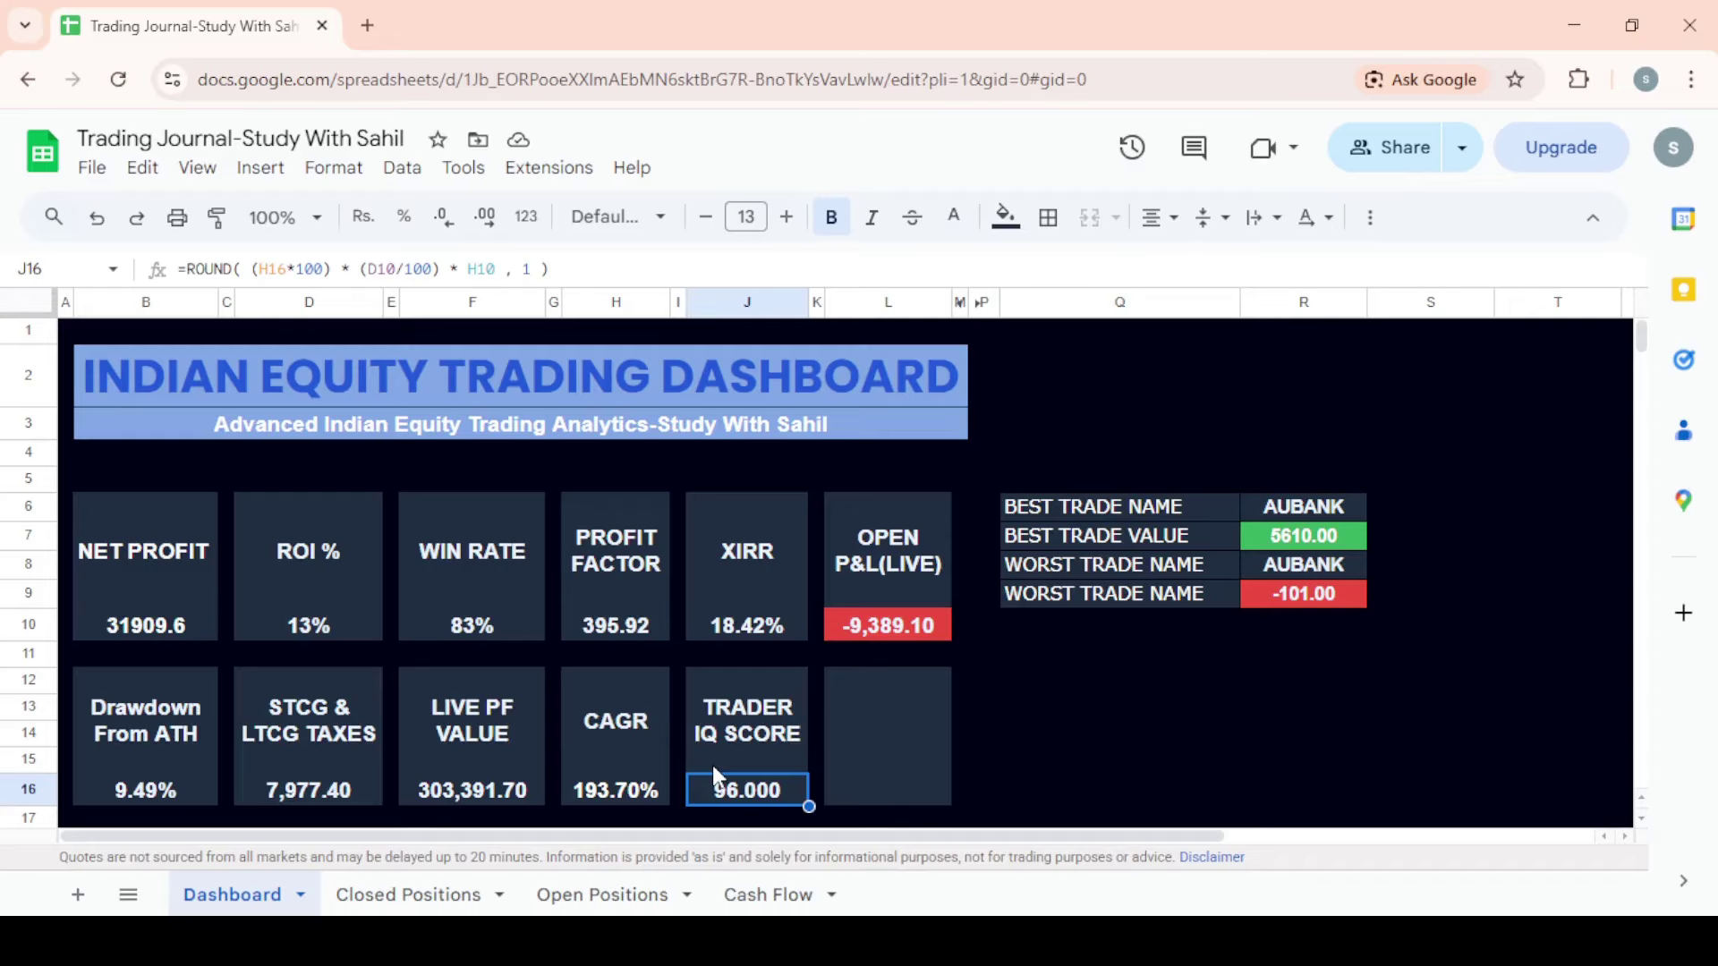
- Revisit the Net Profit formula and the Win Rate card on the dashboard
{"action": "left_click", "coordinate": [284, 570]}
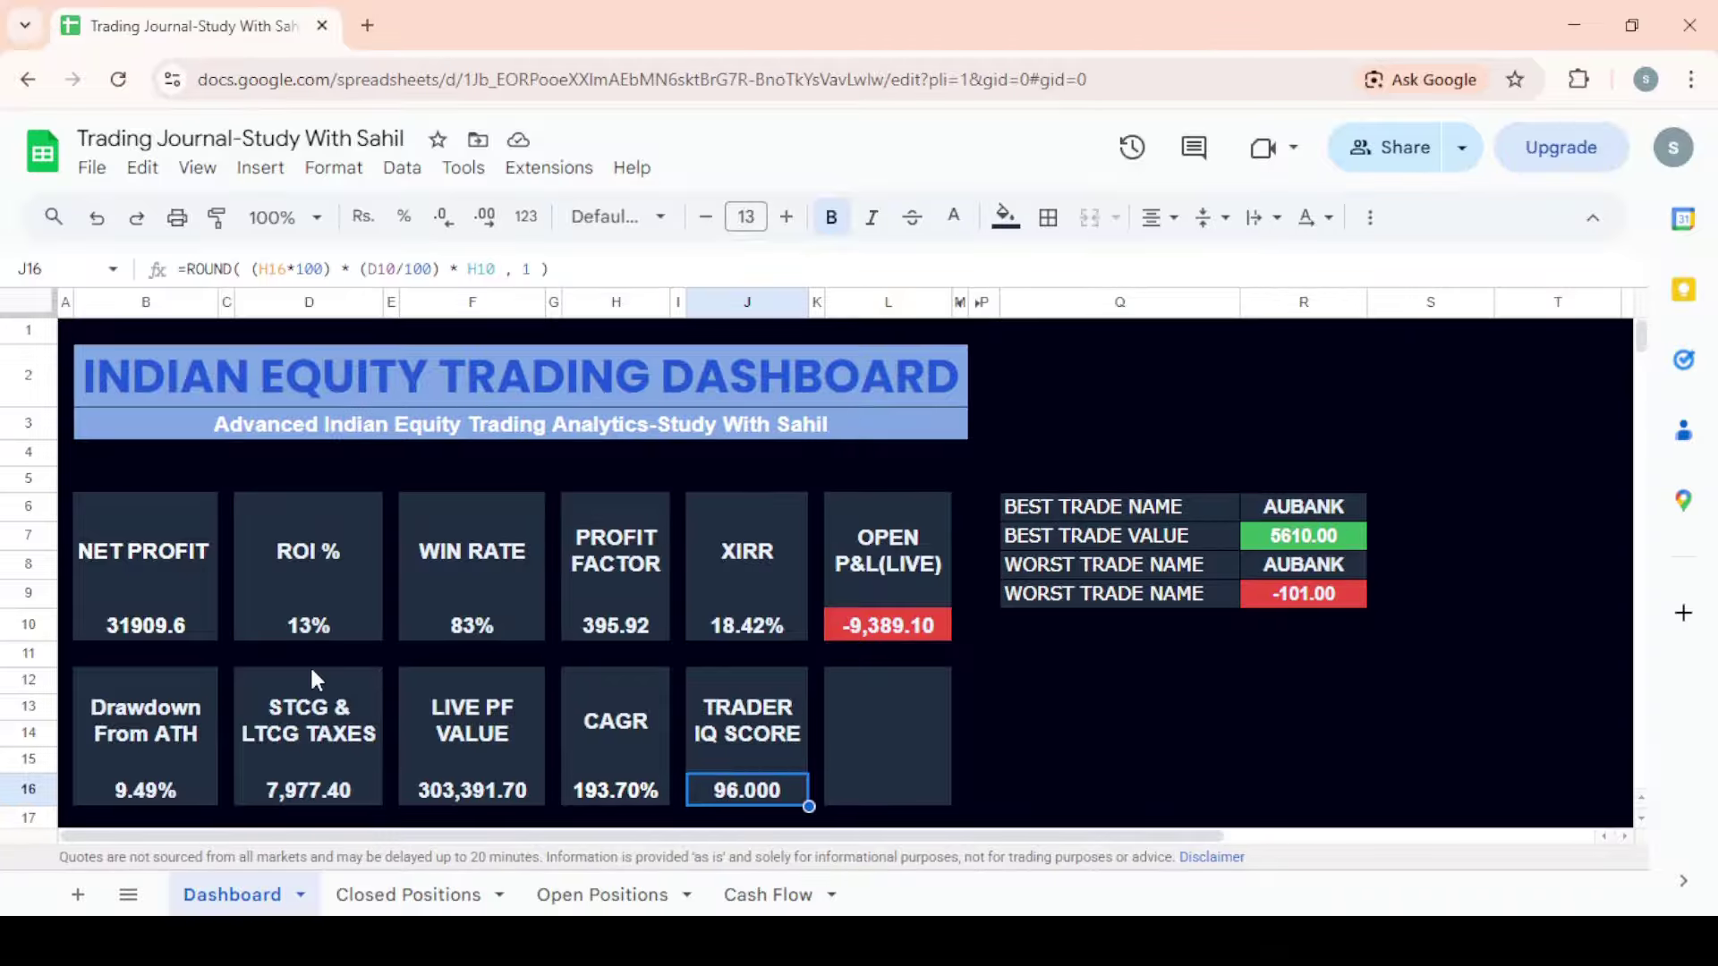
{"action": "left_click", "coordinate": [186, 620]}
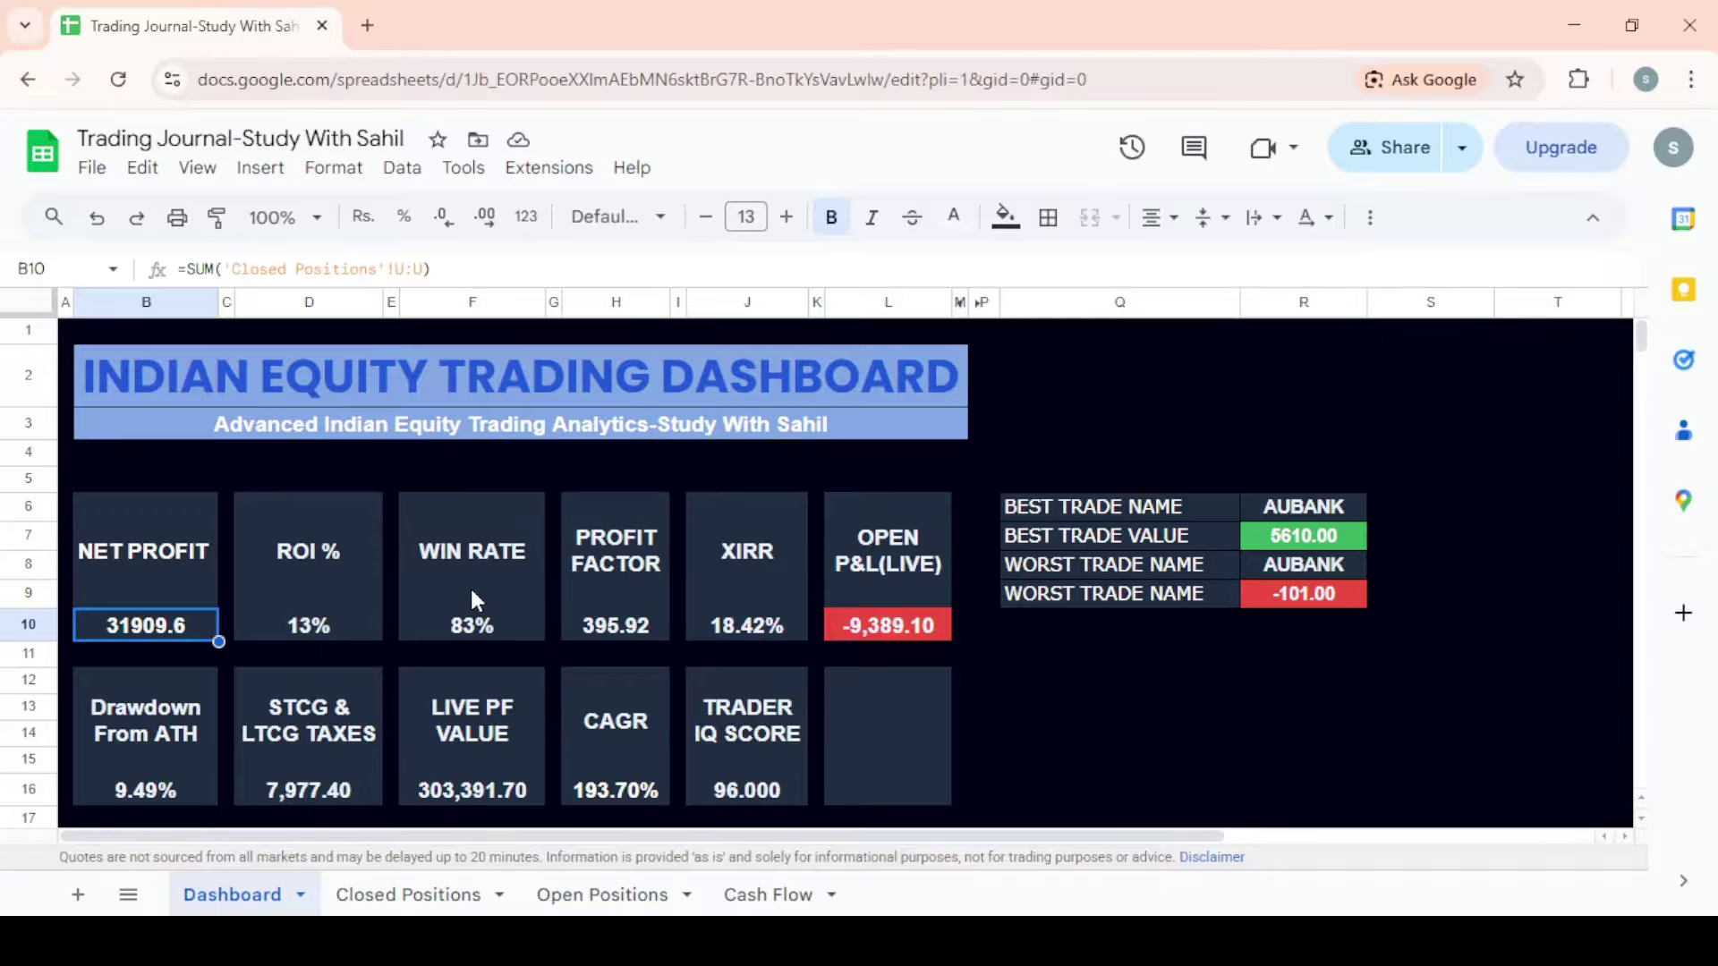
{"action": "left_click", "coordinate": [493, 573]}
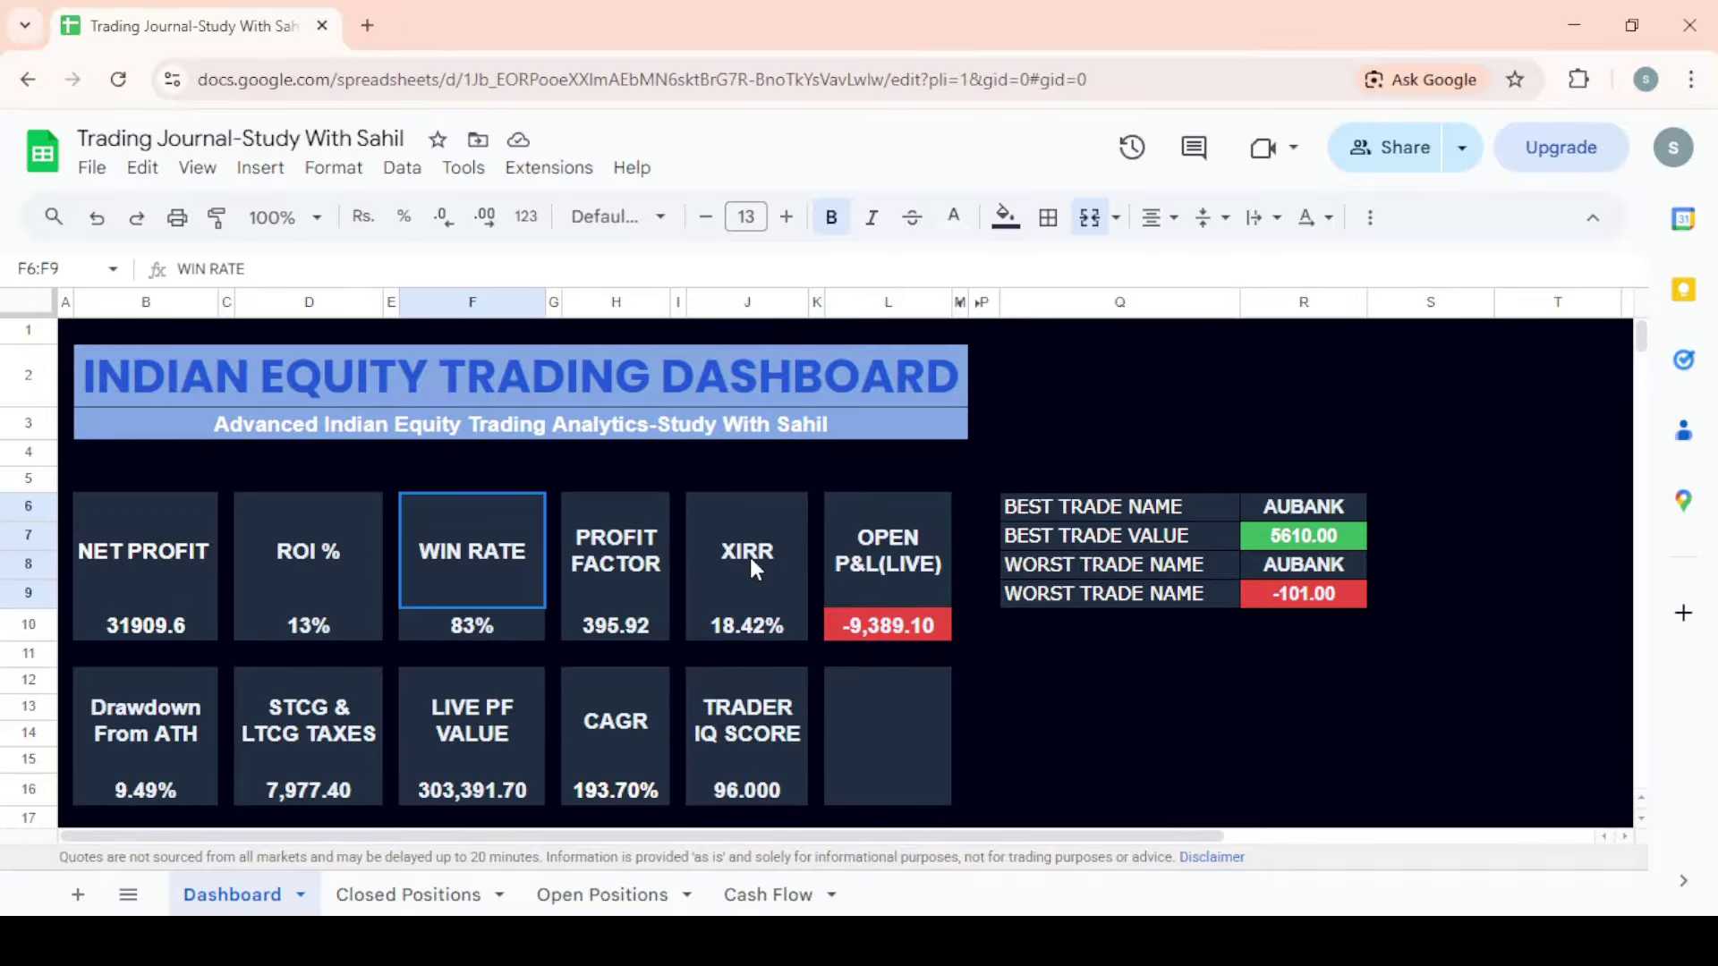
- Revisit the XIRR card and the Trader IQ Score formula, and open the Closed Positions sheet
{"action": "left_click", "coordinate": [750, 566]}
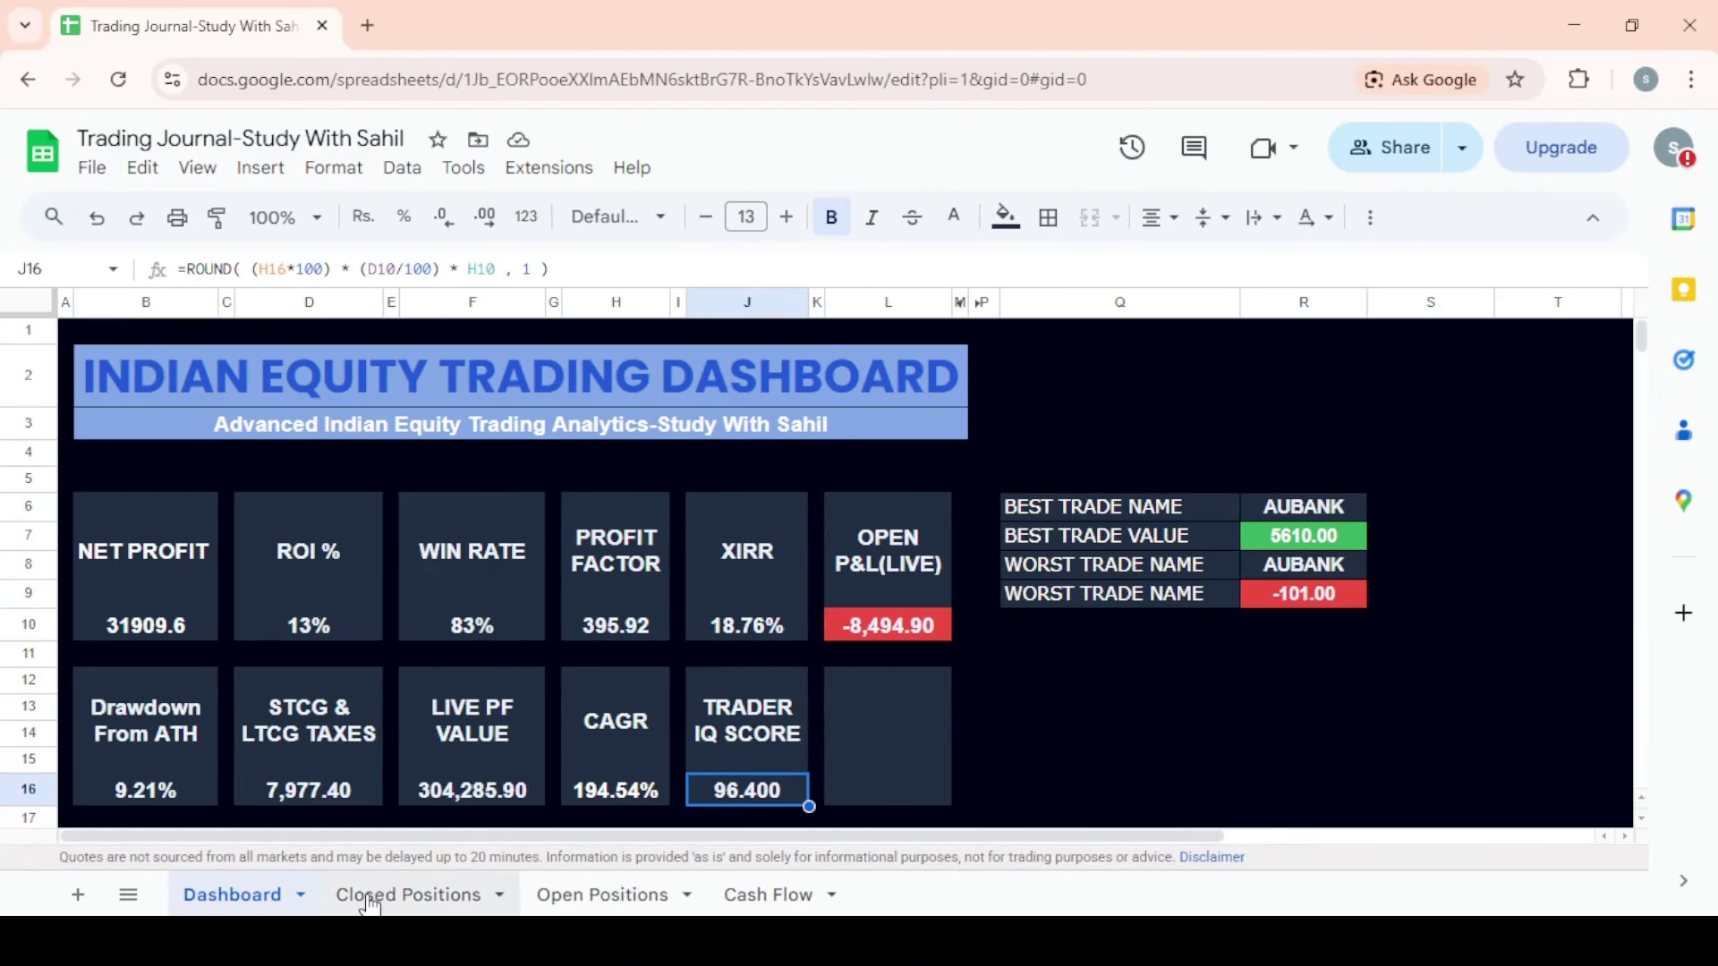
{"action": "left_click", "coordinate": [369, 898]}
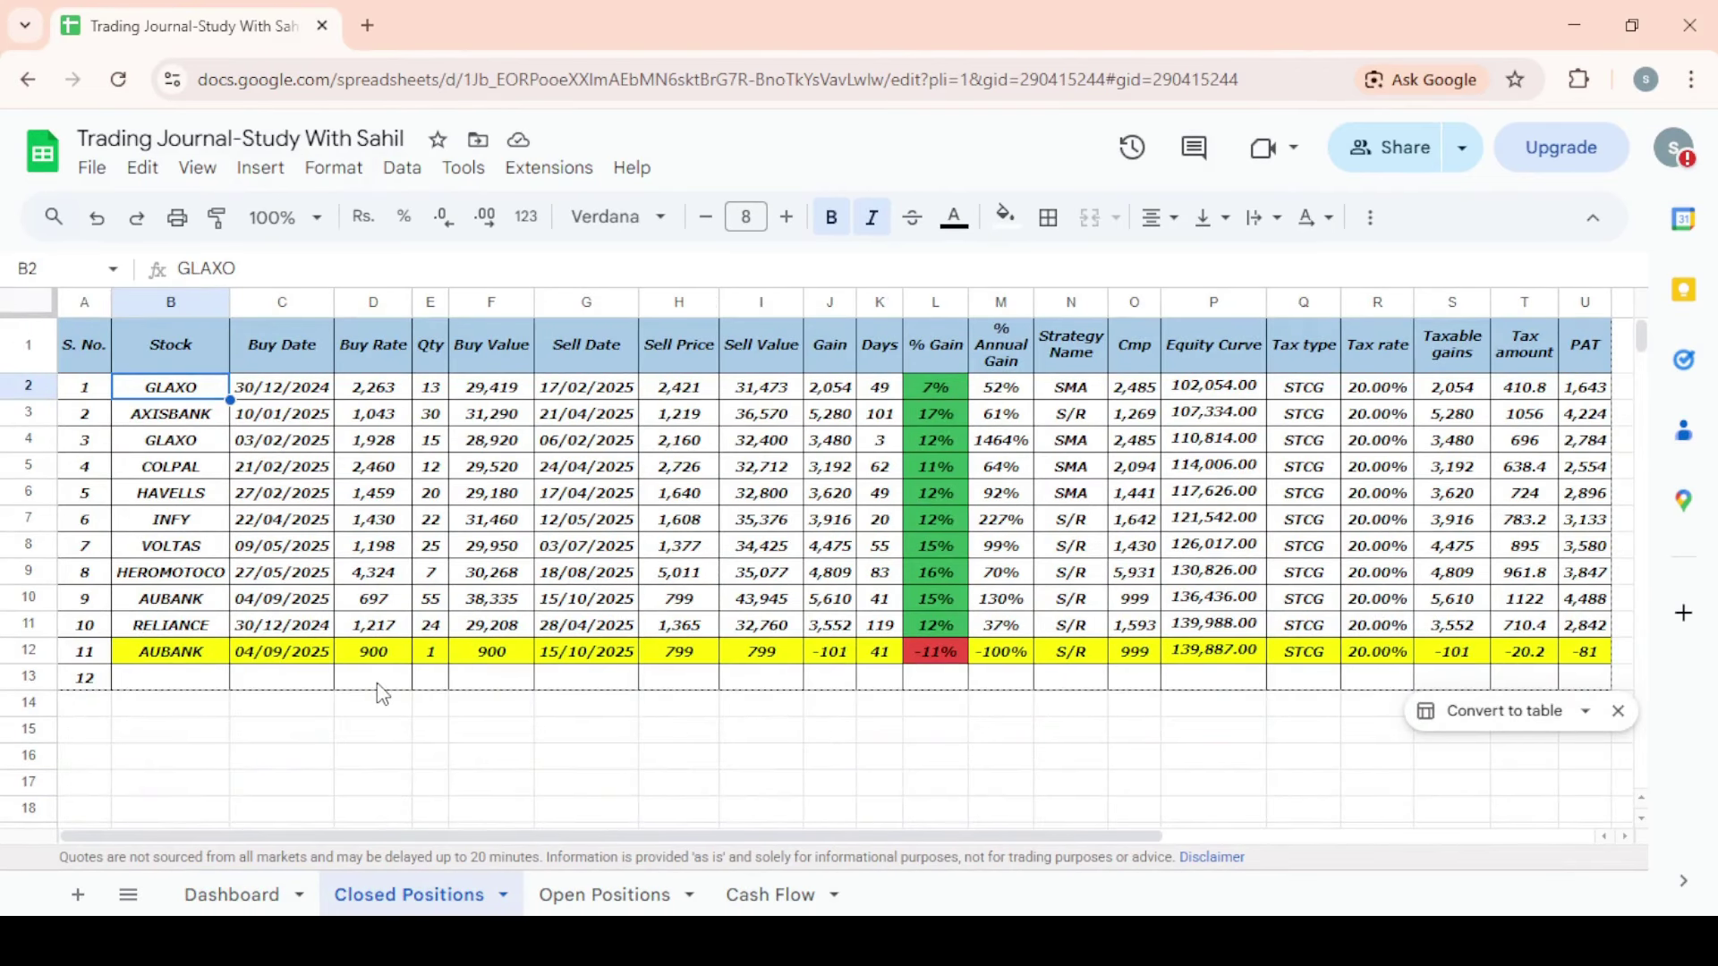
{"action": "left_click", "coordinate": [290, 711]}
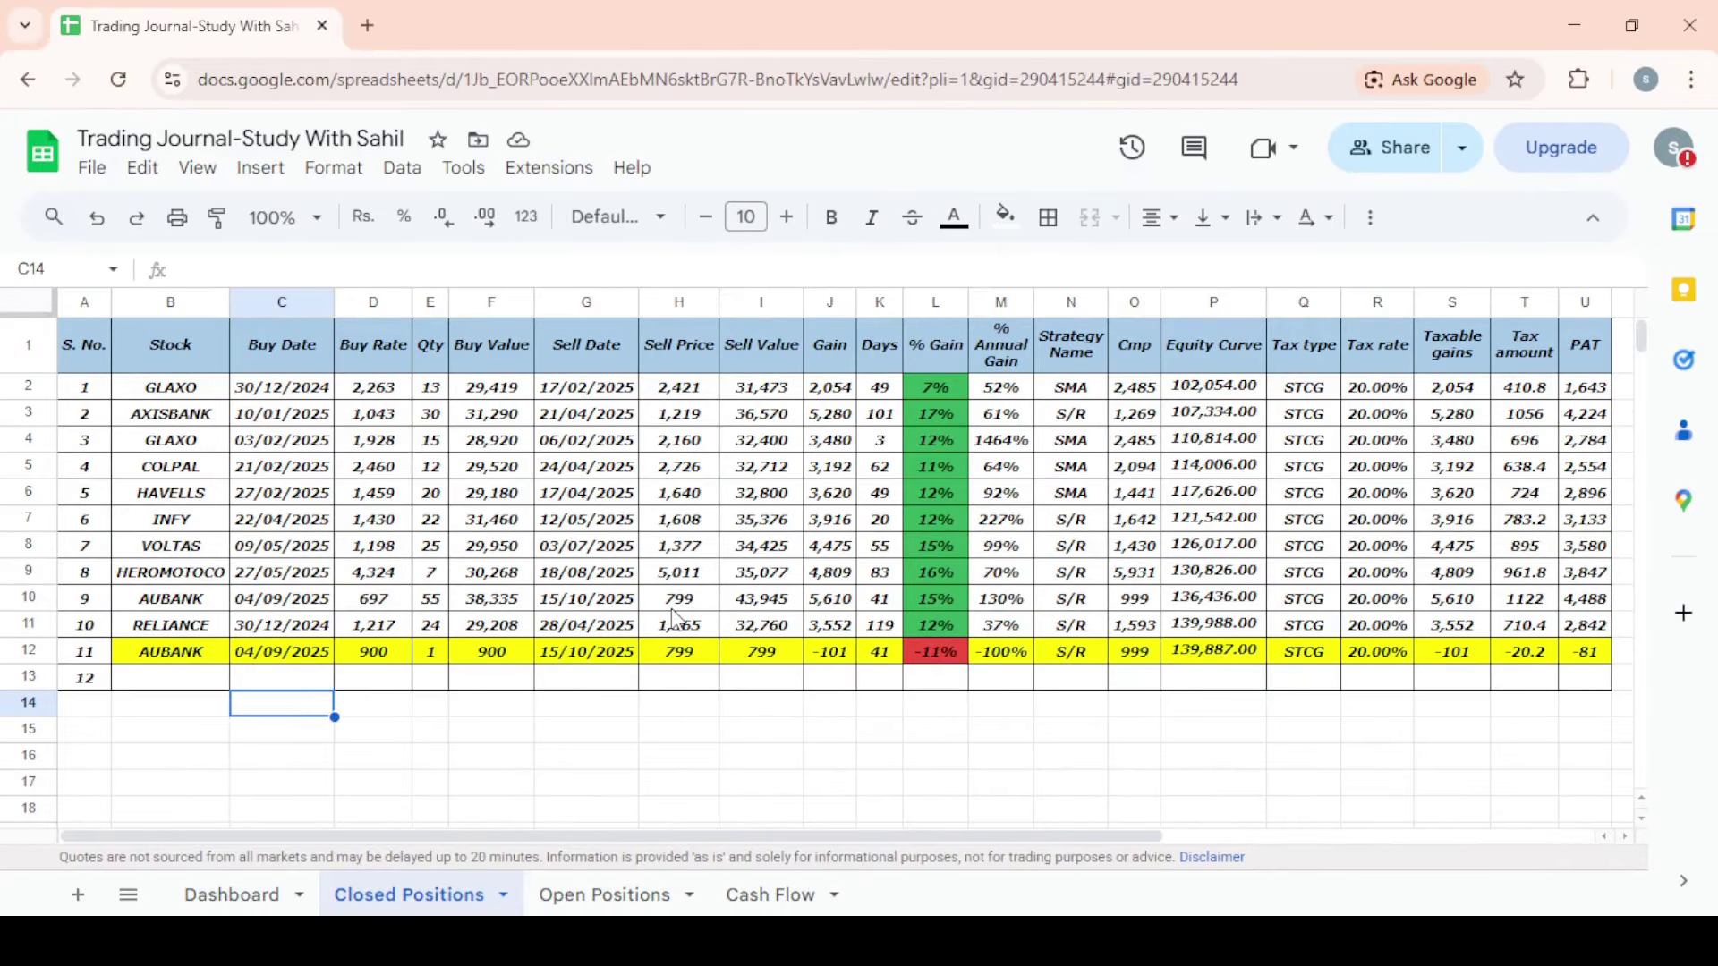
- Go through the Closed Positions column headers from S. No. to Sell Value
{"action": "left_click", "coordinate": [101, 349]}
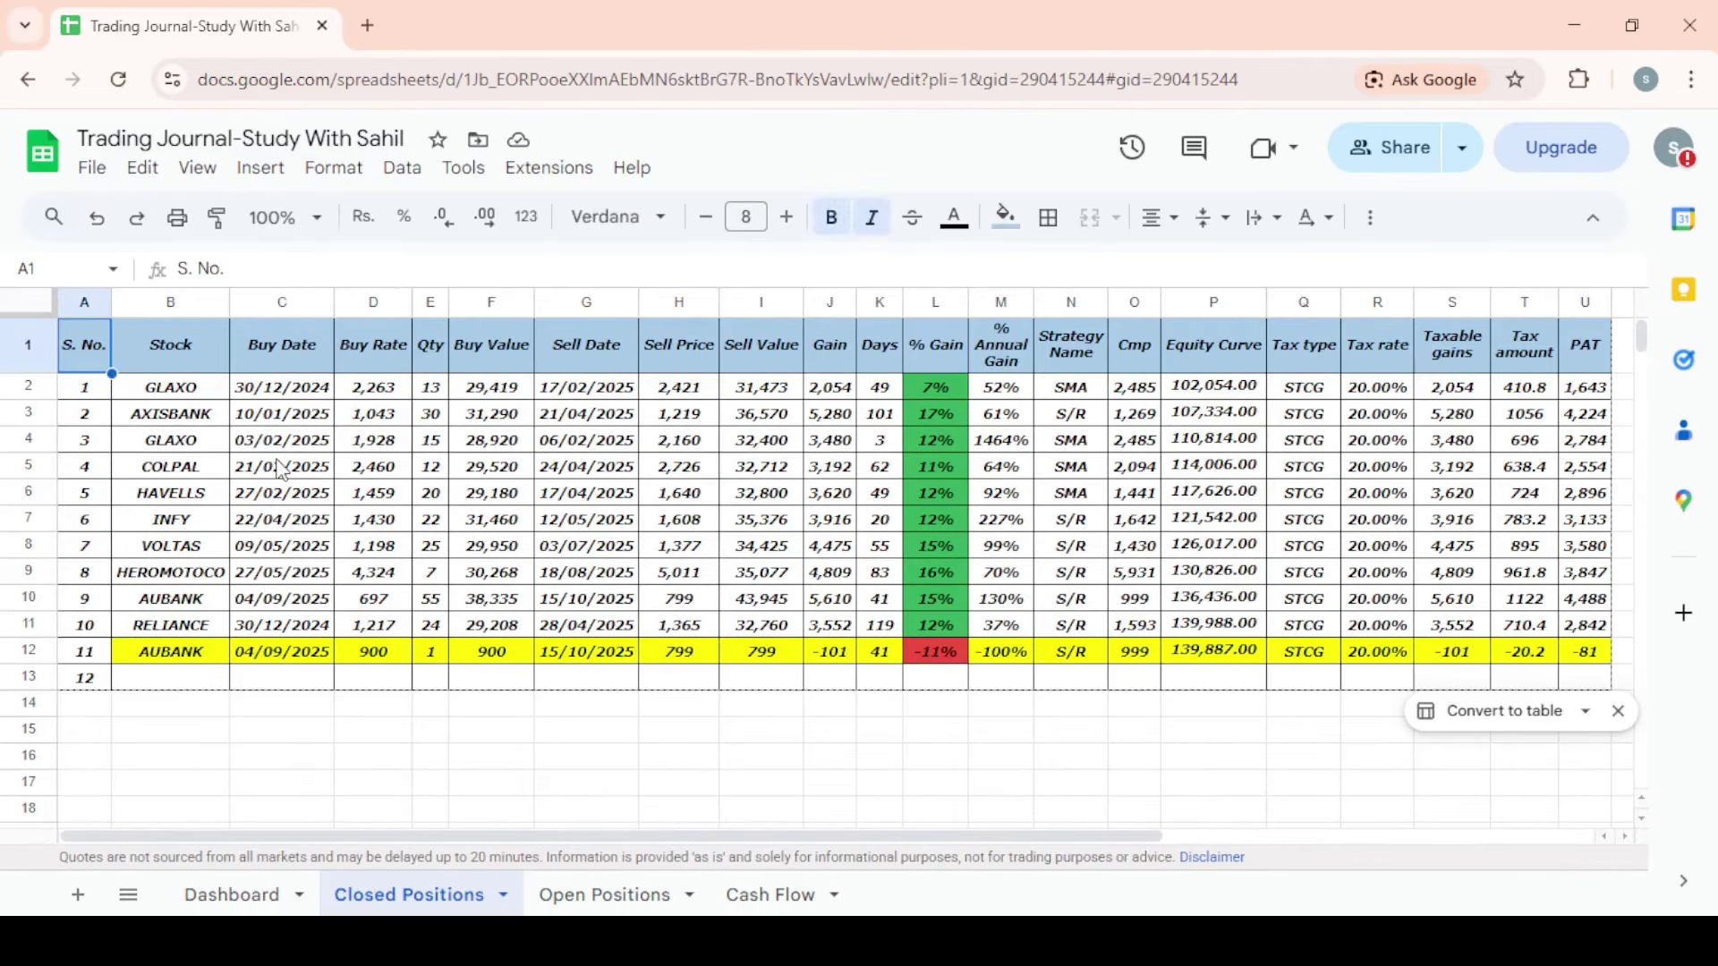
{"action": "key", "text": "Down"}
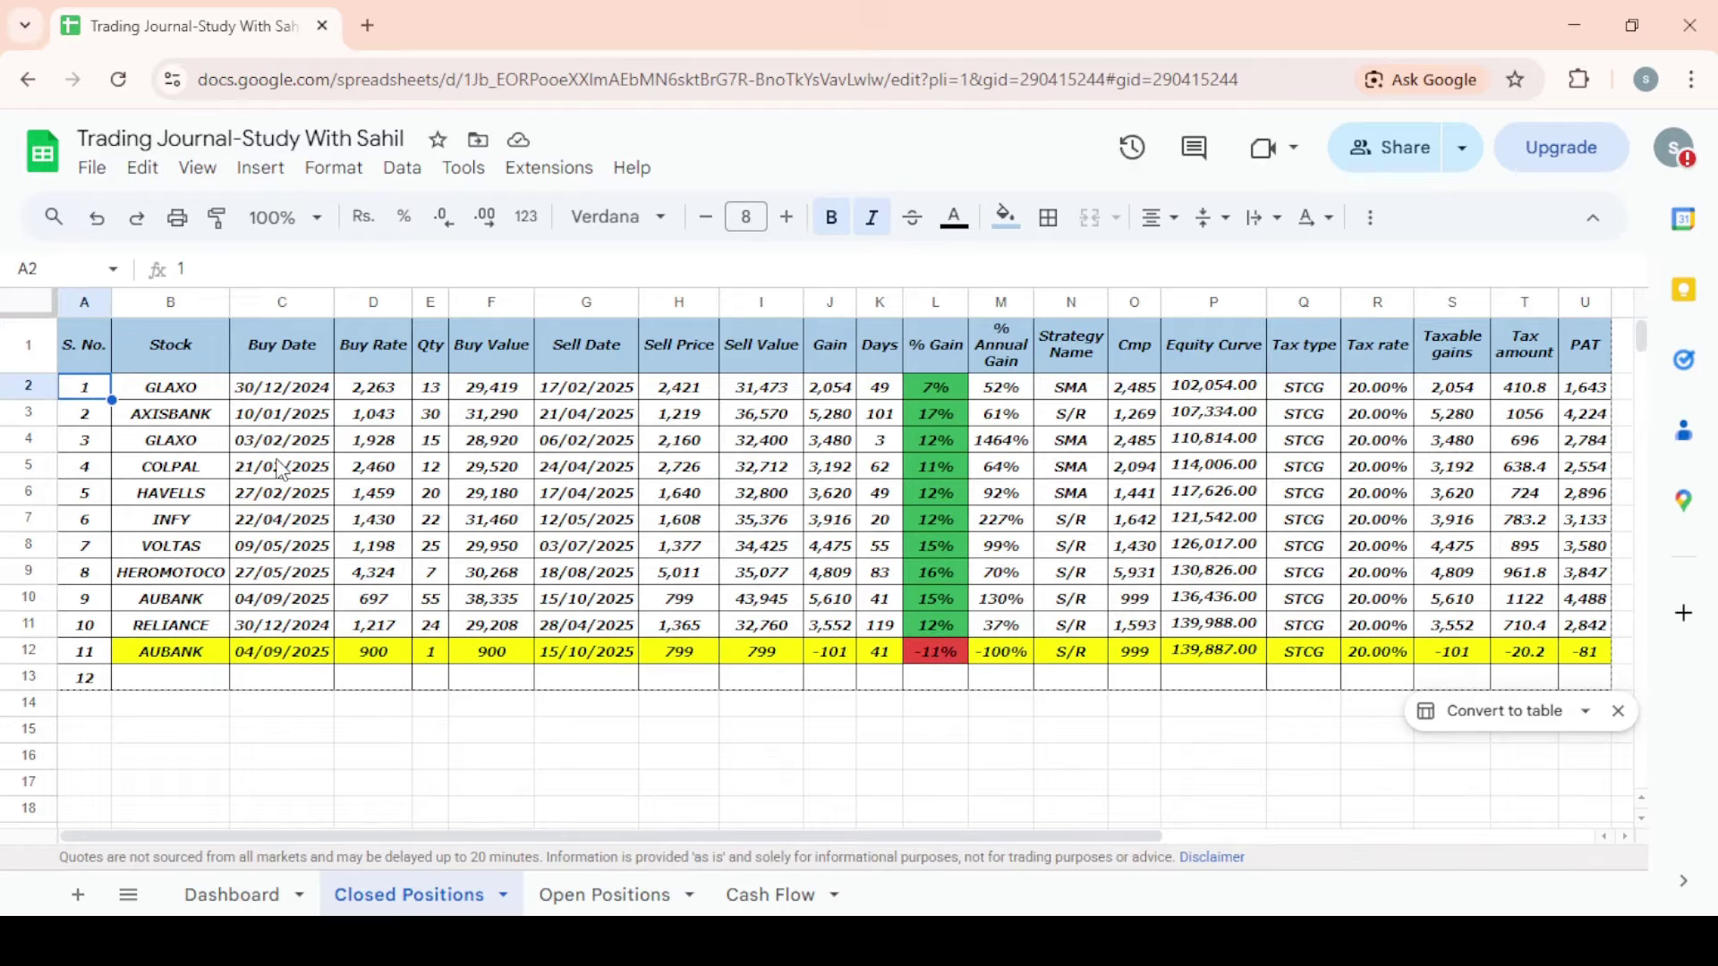
{"action": "key", "text": "Up"}
{"action": "key", "text": "Right"}
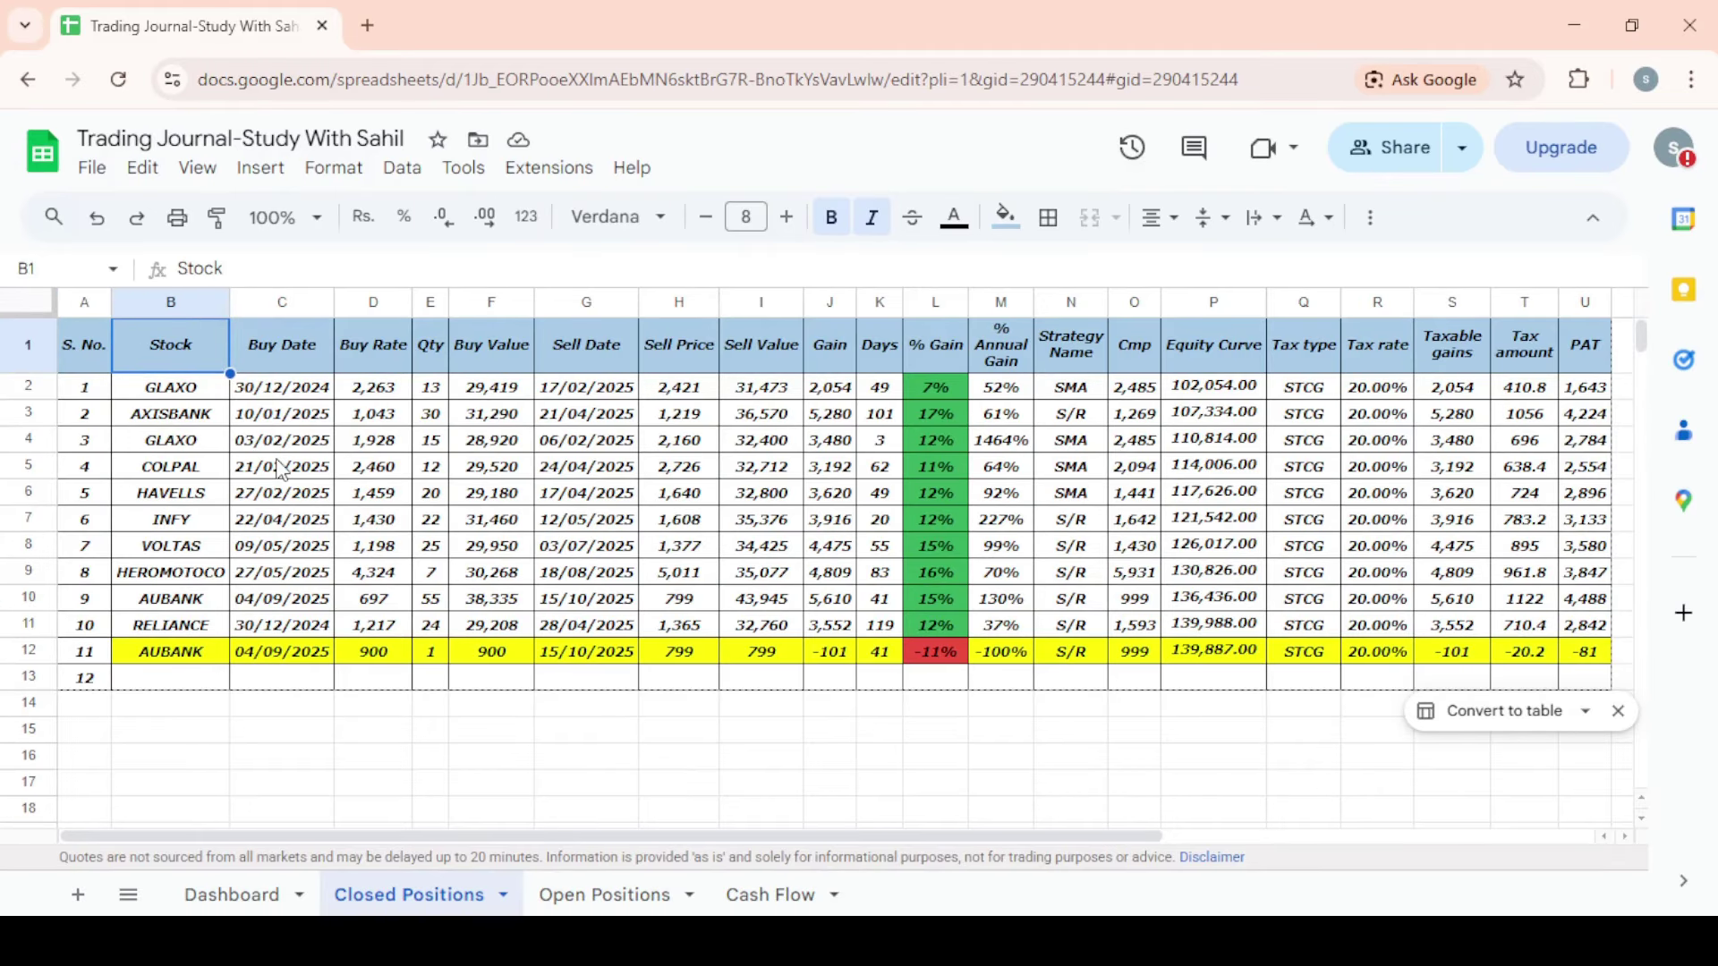
{"action": "key", "text": "Right"}
{"action": "key", "text": "Right"}
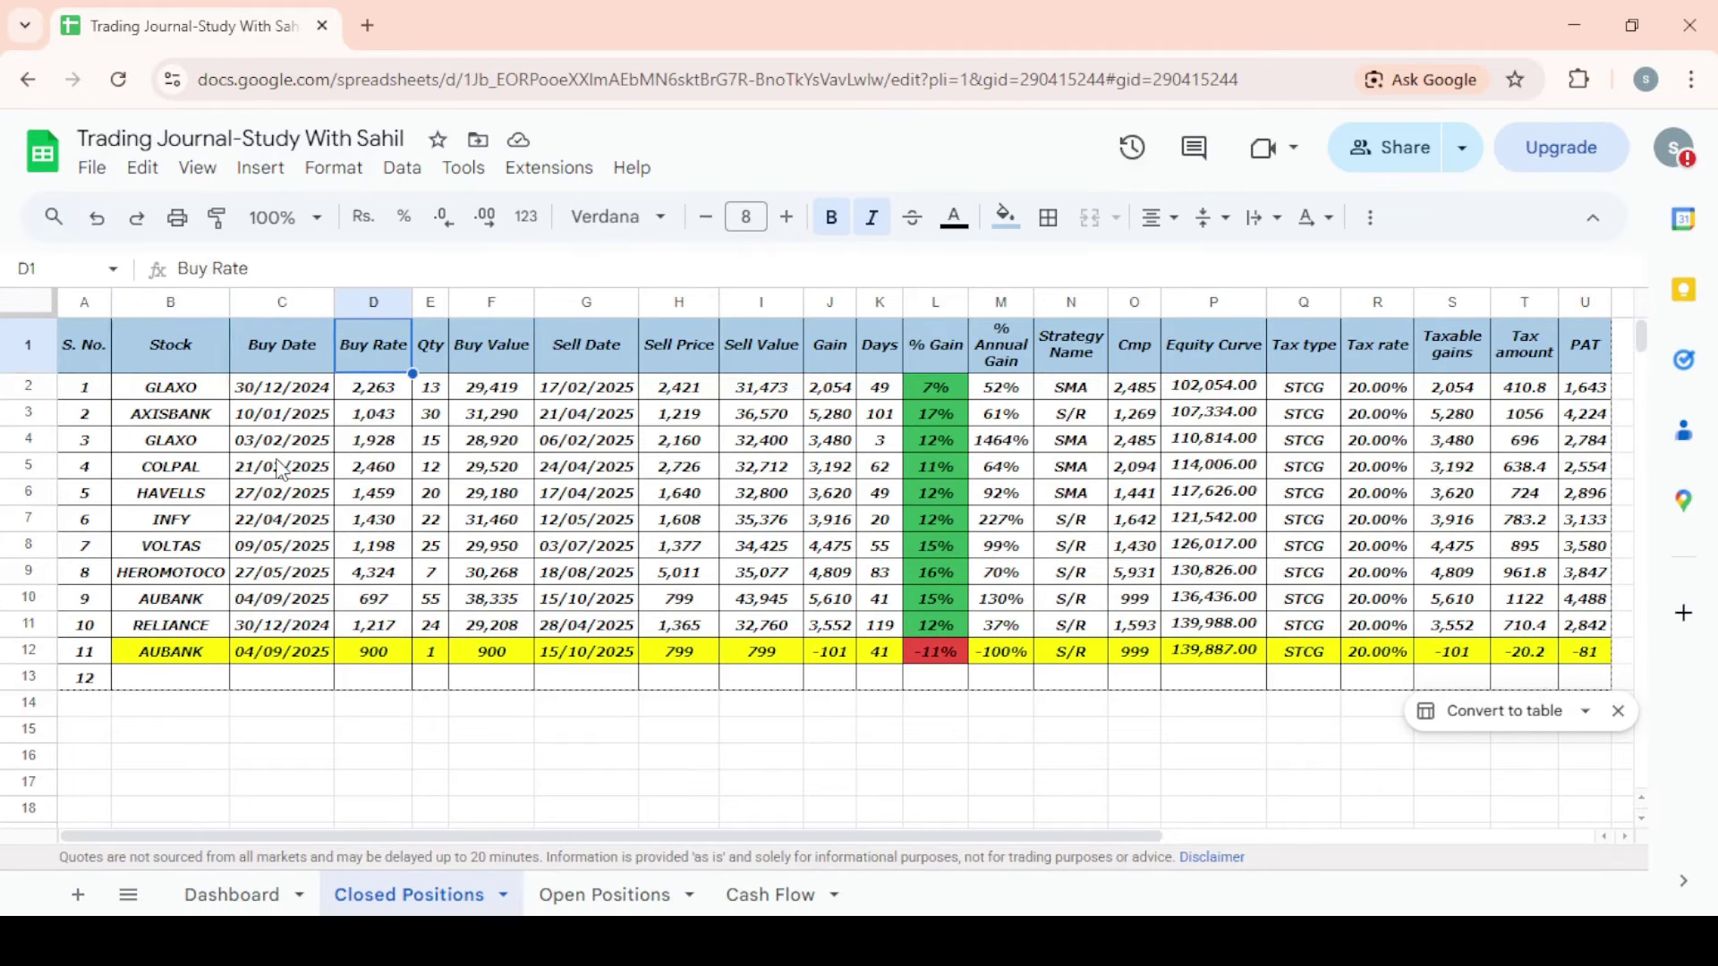
{"action": "key", "text": "Right"}
{"action": "key", "text": "Right"}
{"action": "key", "text": "Right"}
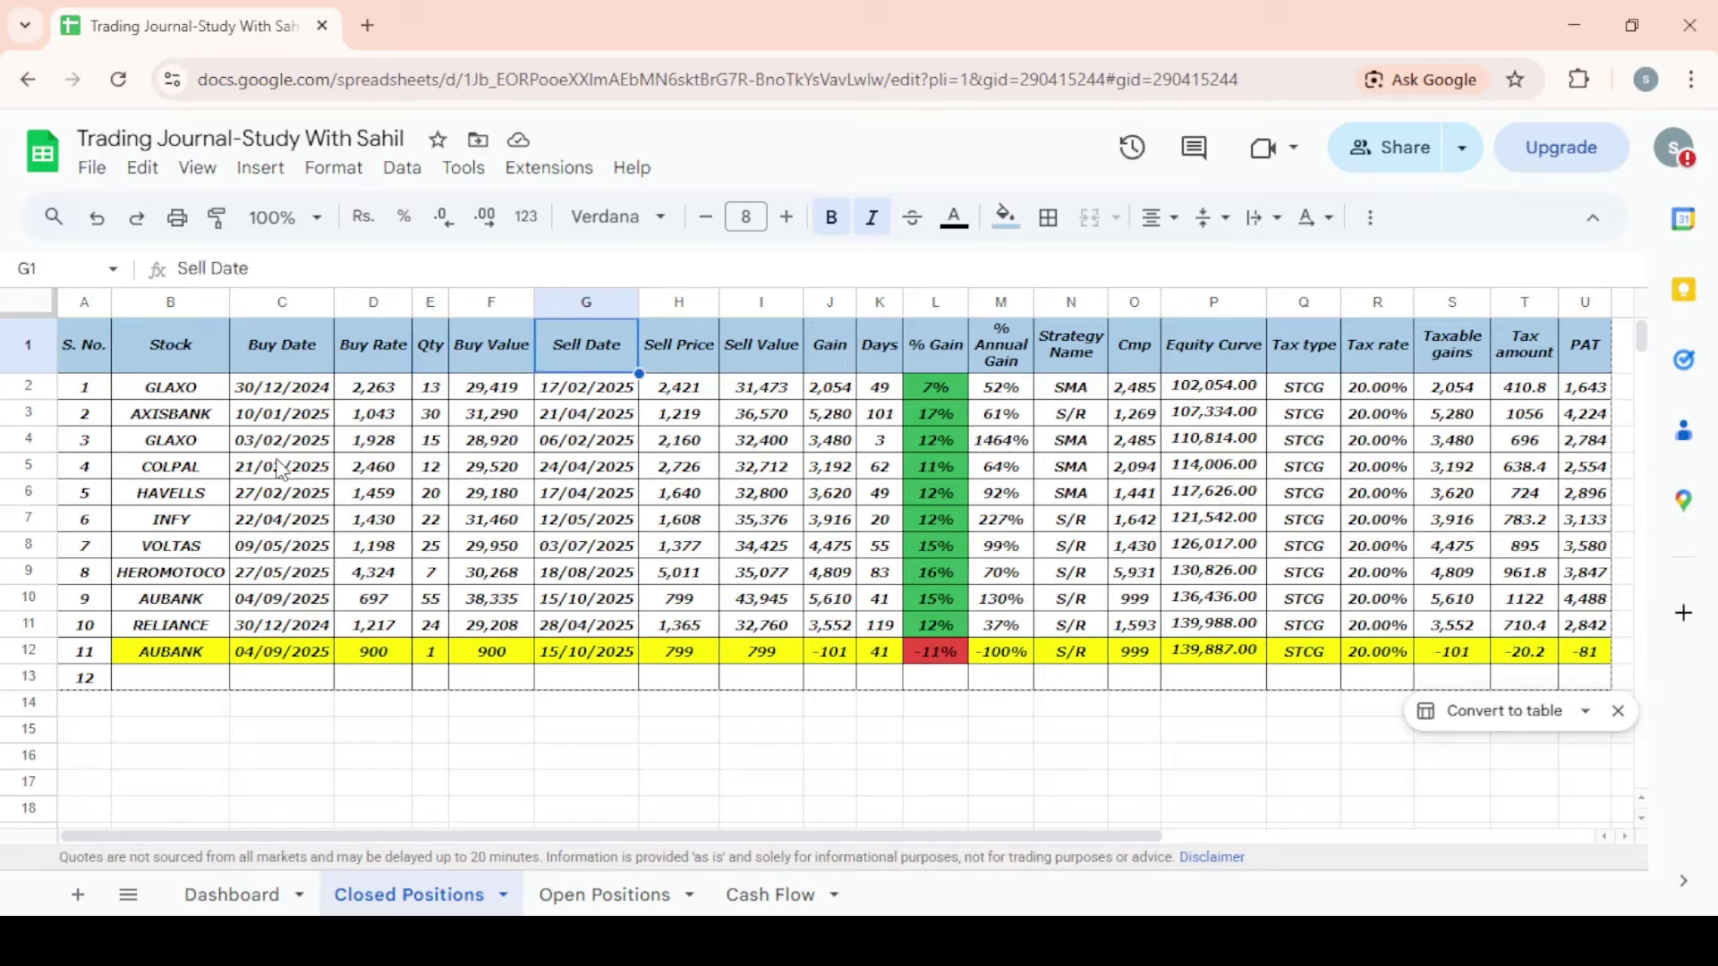
{"action": "key", "text": "Right"}
{"action": "key", "text": "Right"}
{"action": "key", "text": "Right"}
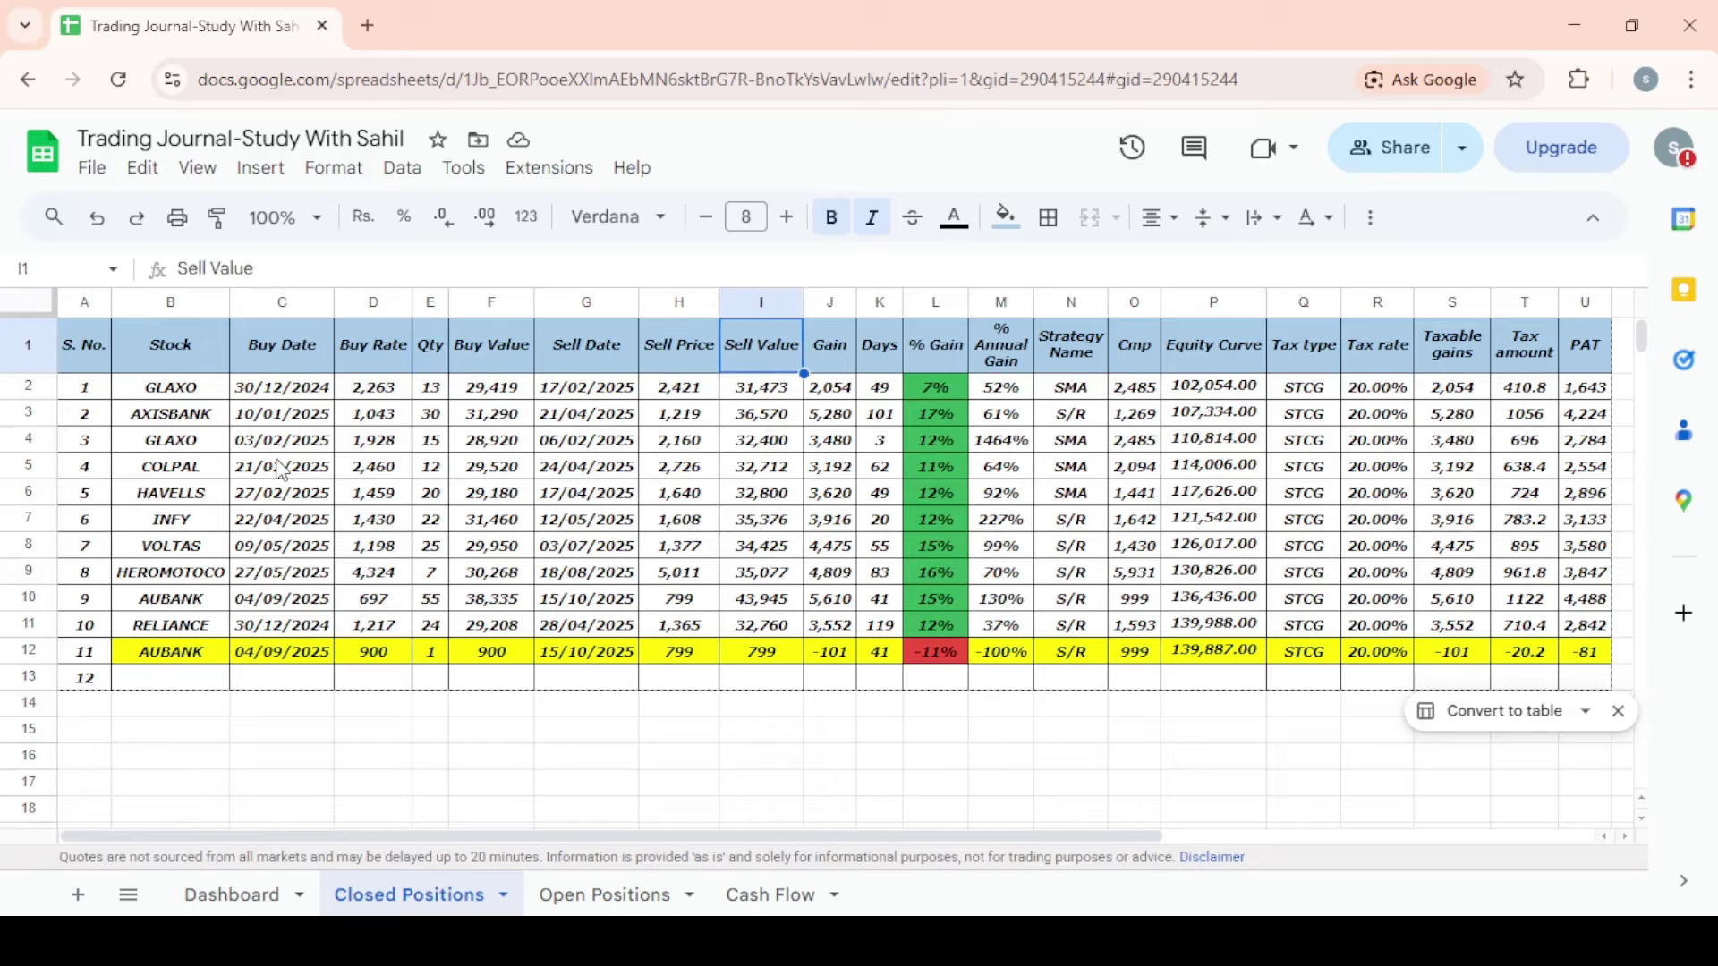
- Inspect the GLAXO trade's entries in row 2 from Gain to Tax type, including the Days, Cmp and Equity Curve formulas
{"action": "key", "text": "Down"}
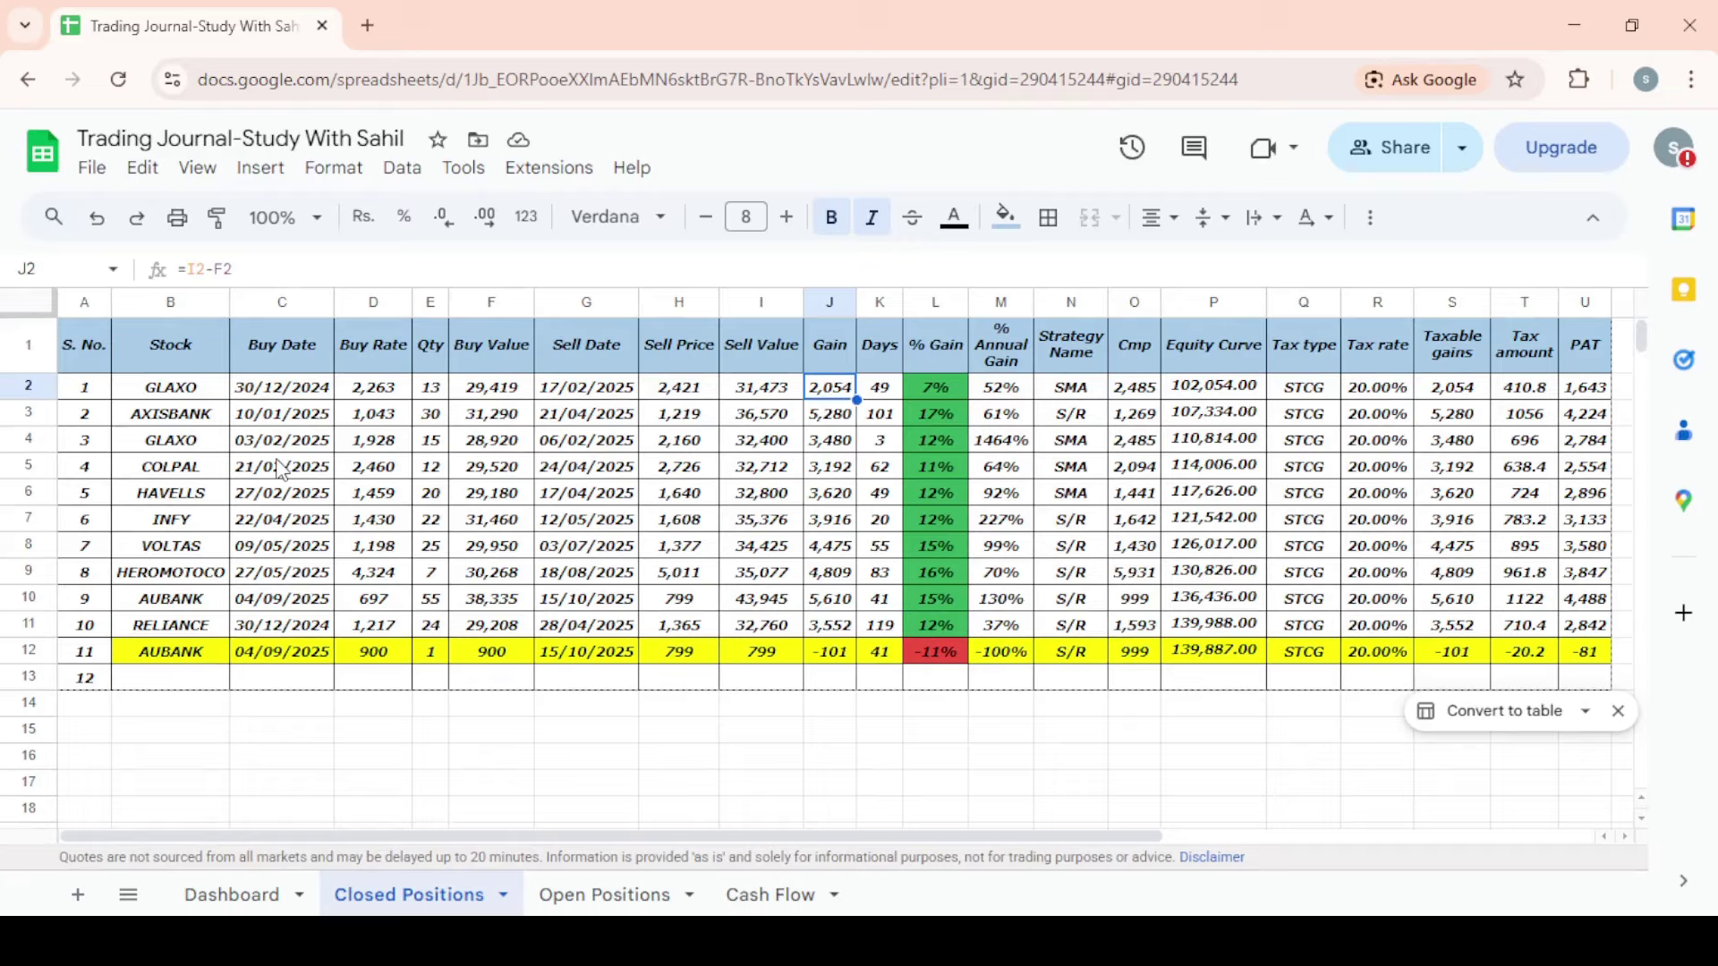
{"action": "key", "text": "Right"}
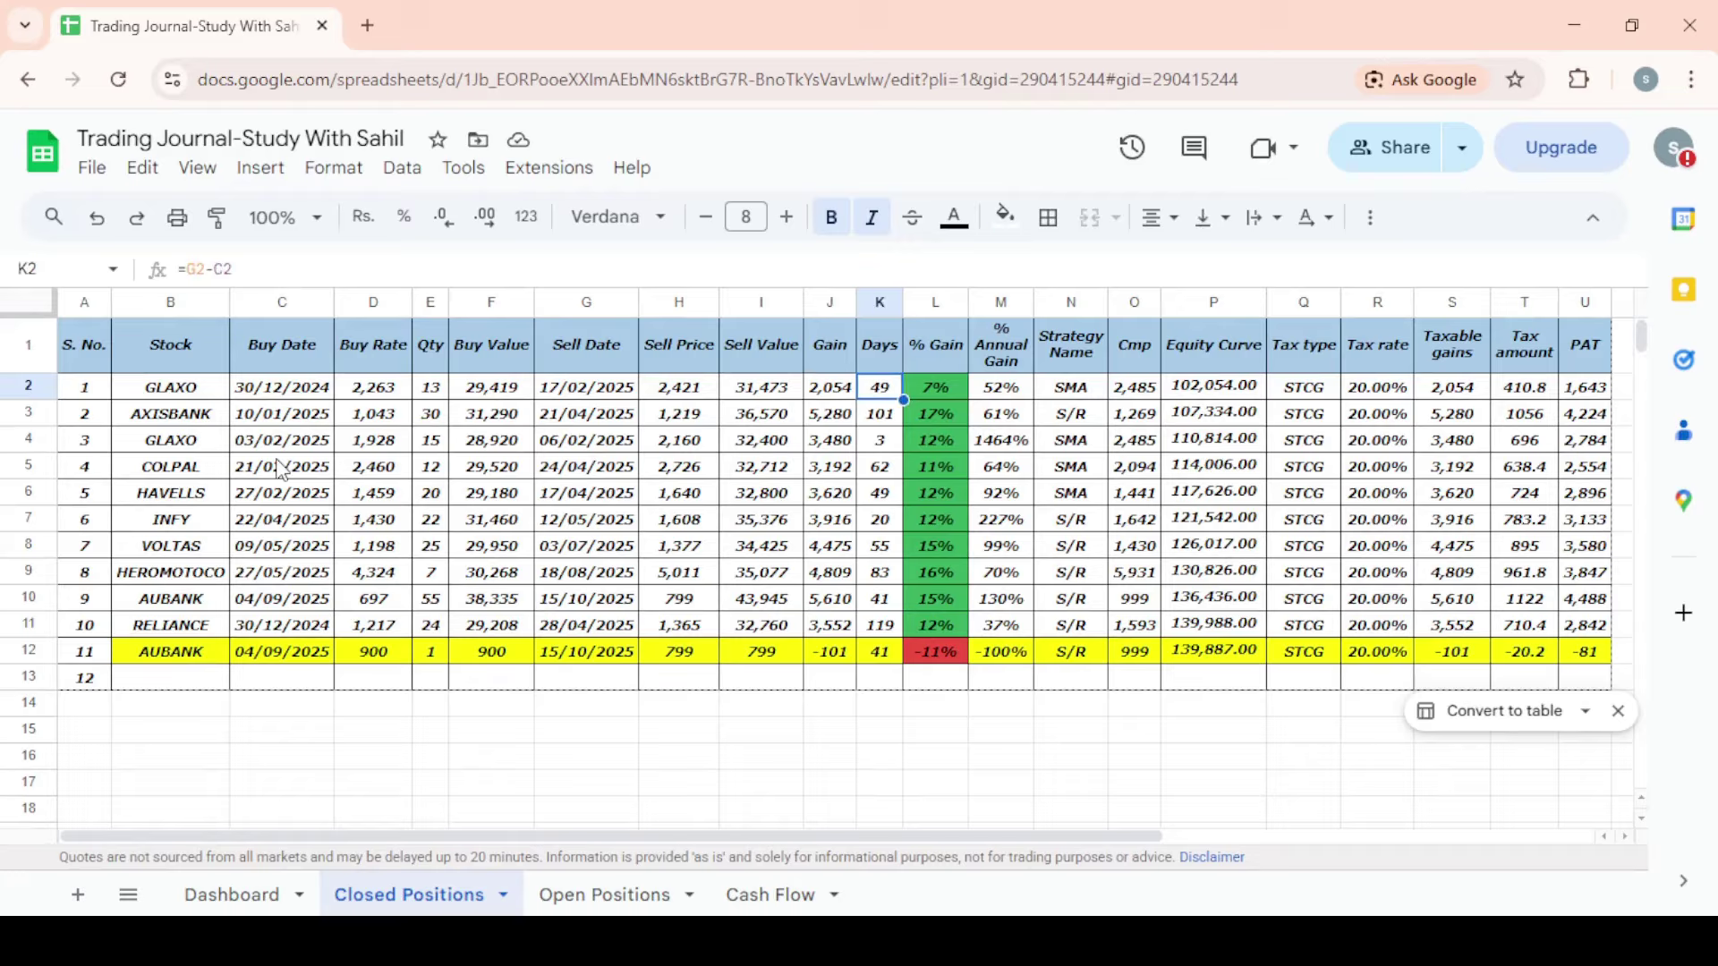
{"action": "key", "text": "Right"}
{"action": "key", "text": "Right"}
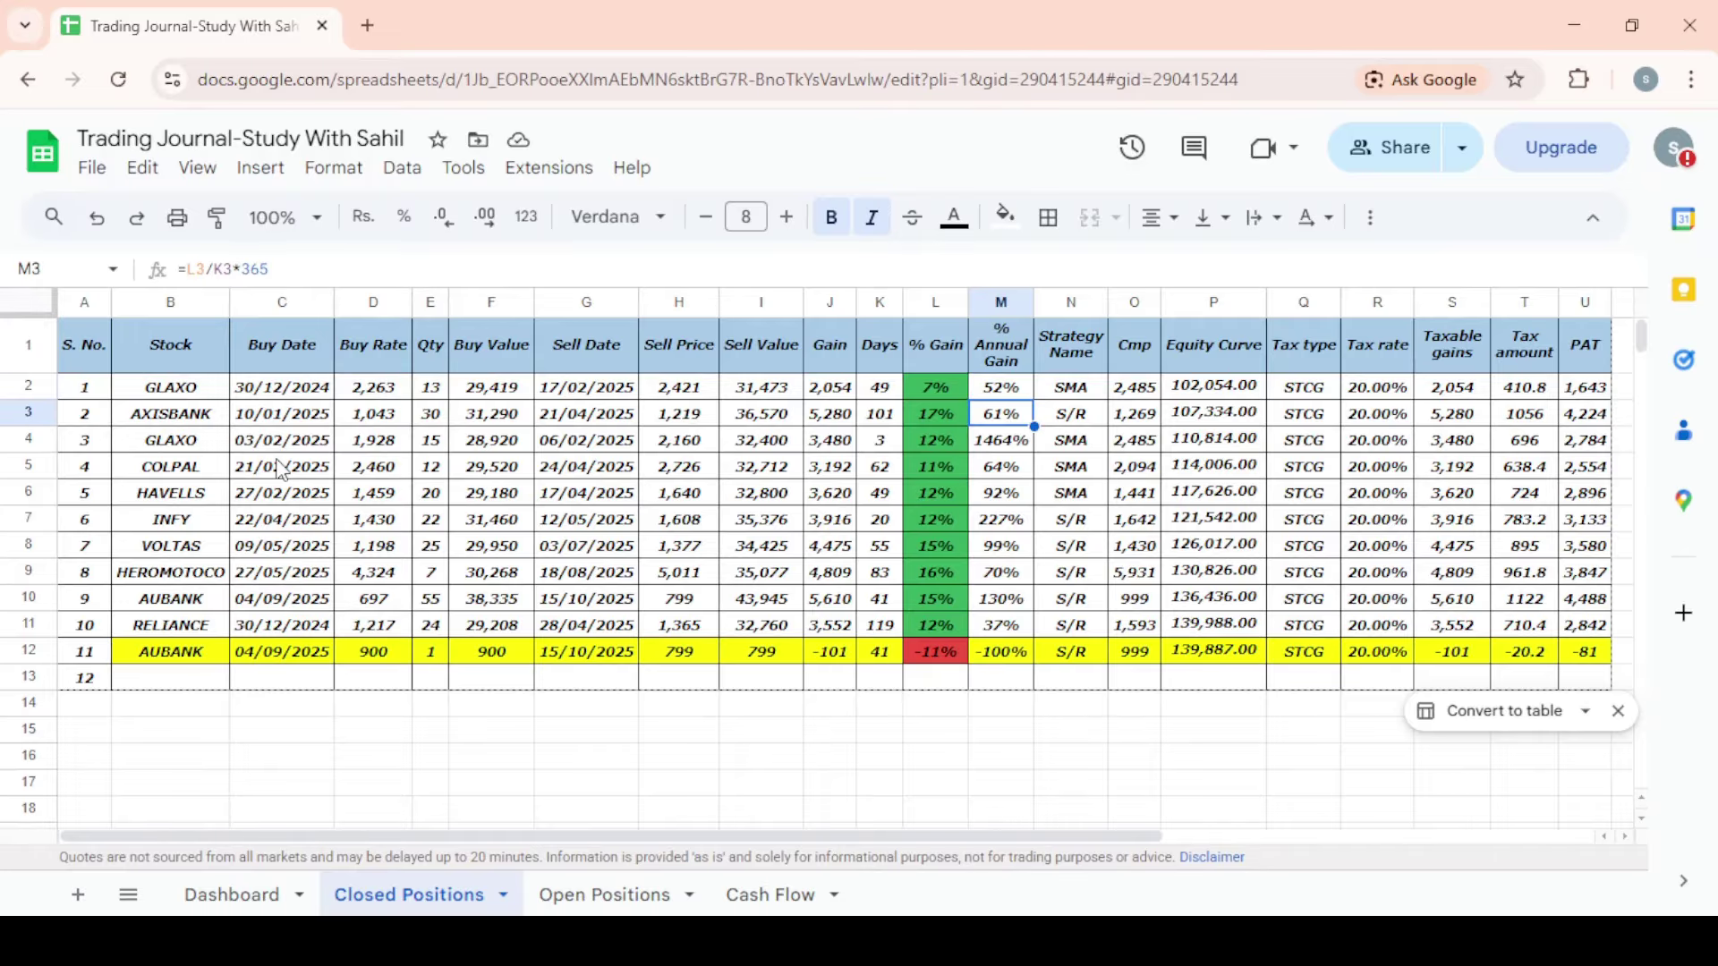
{"action": "key", "text": "Right"}
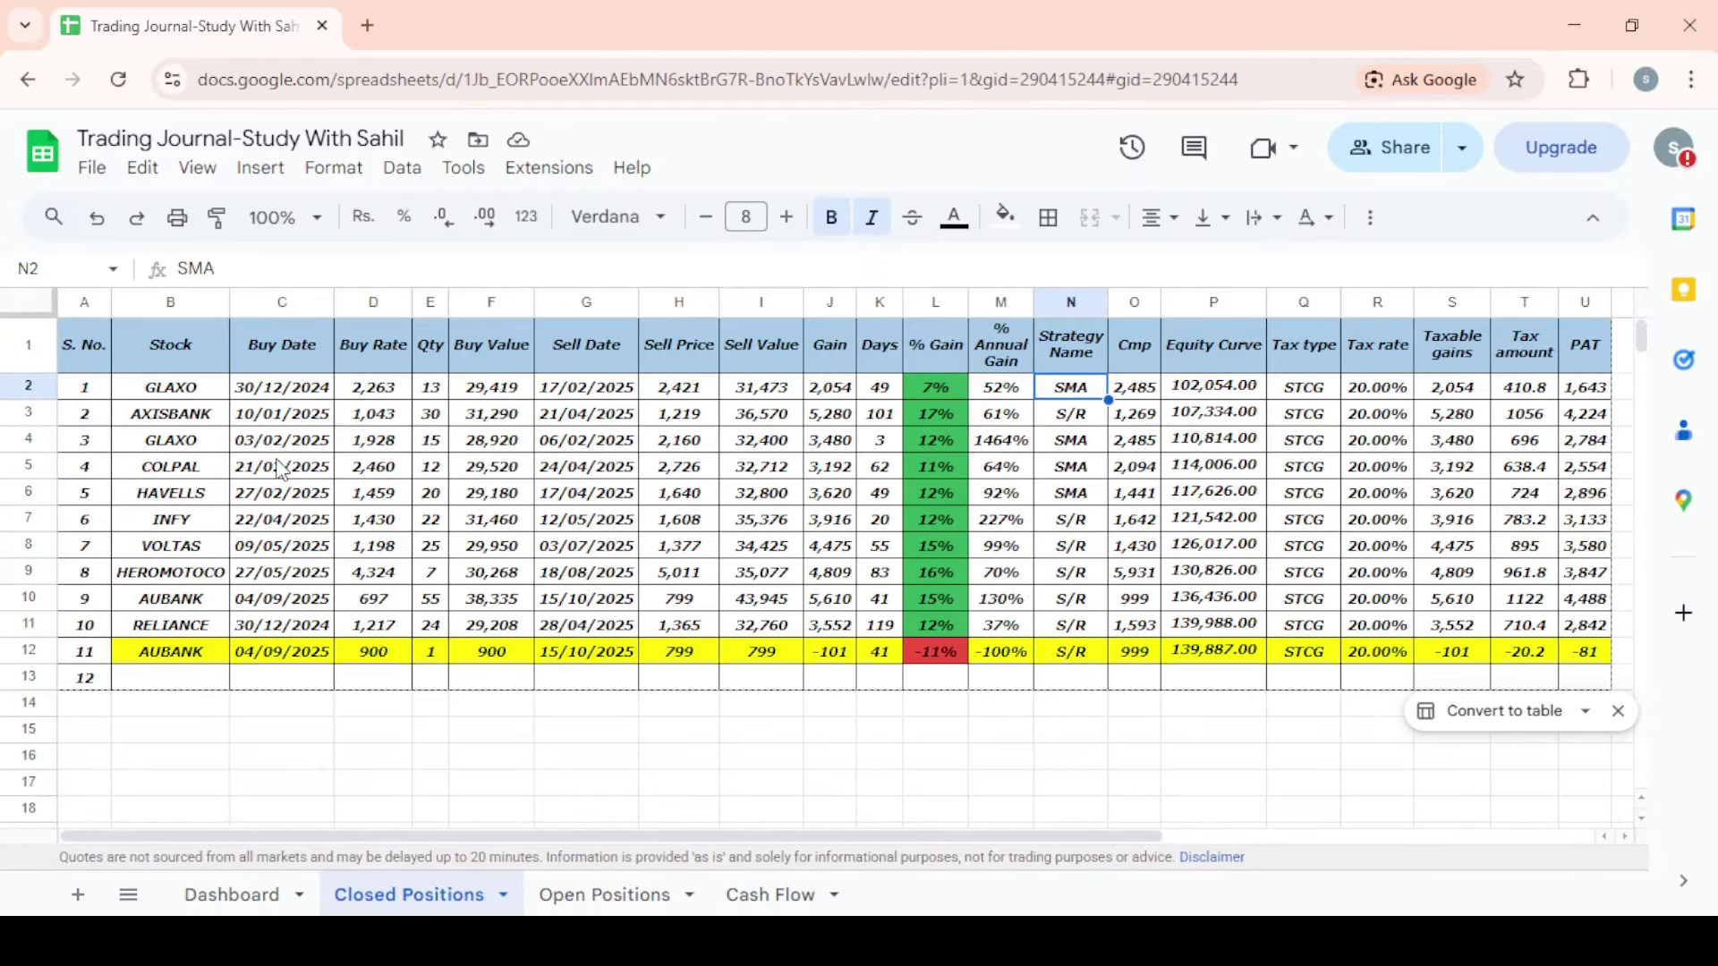
{"action": "key", "text": "Right"}
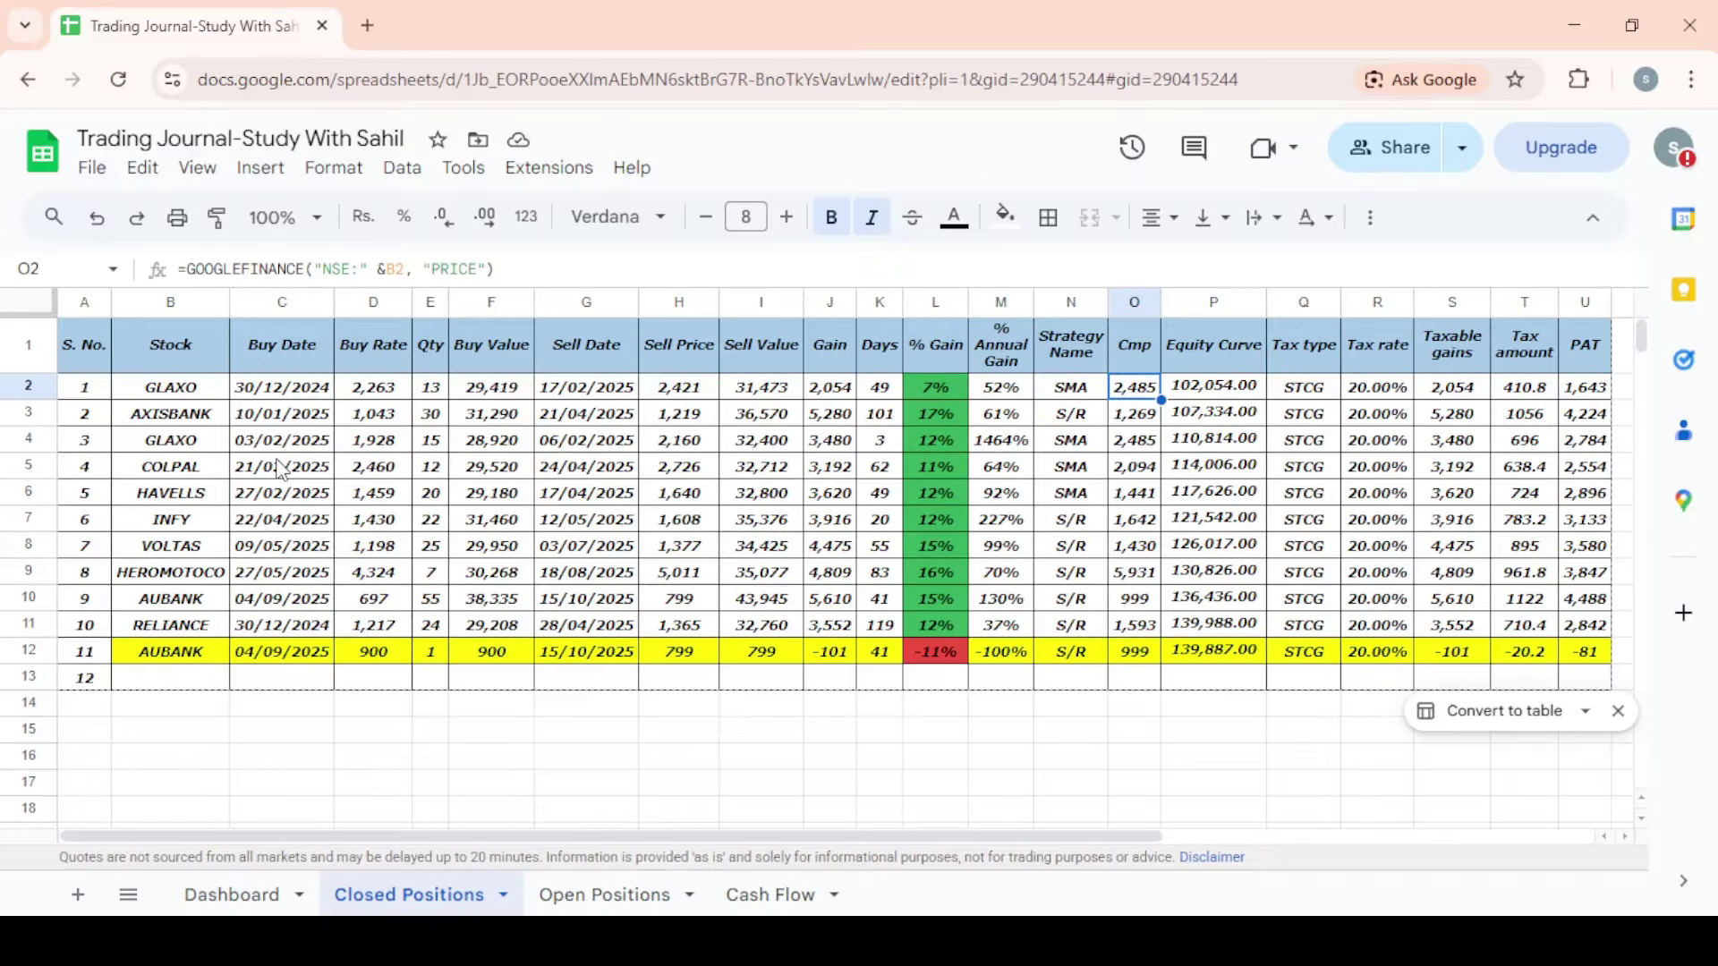
{"action": "key", "text": "Right"}
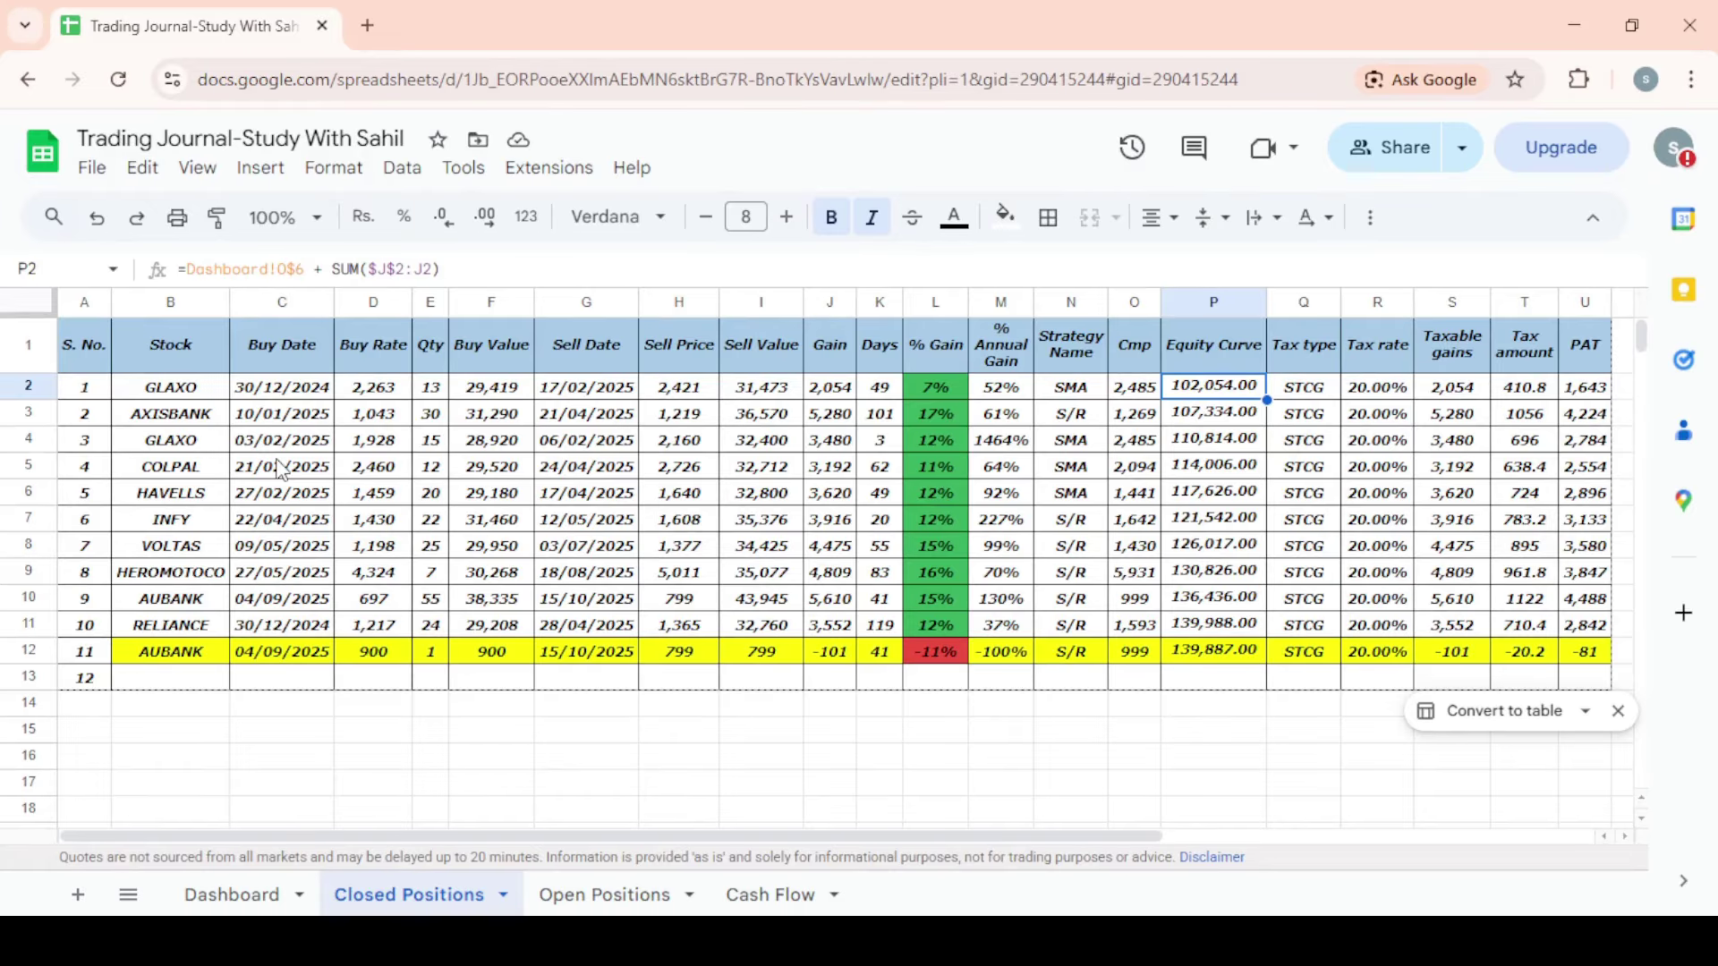
{"action": "key", "text": "Right"}
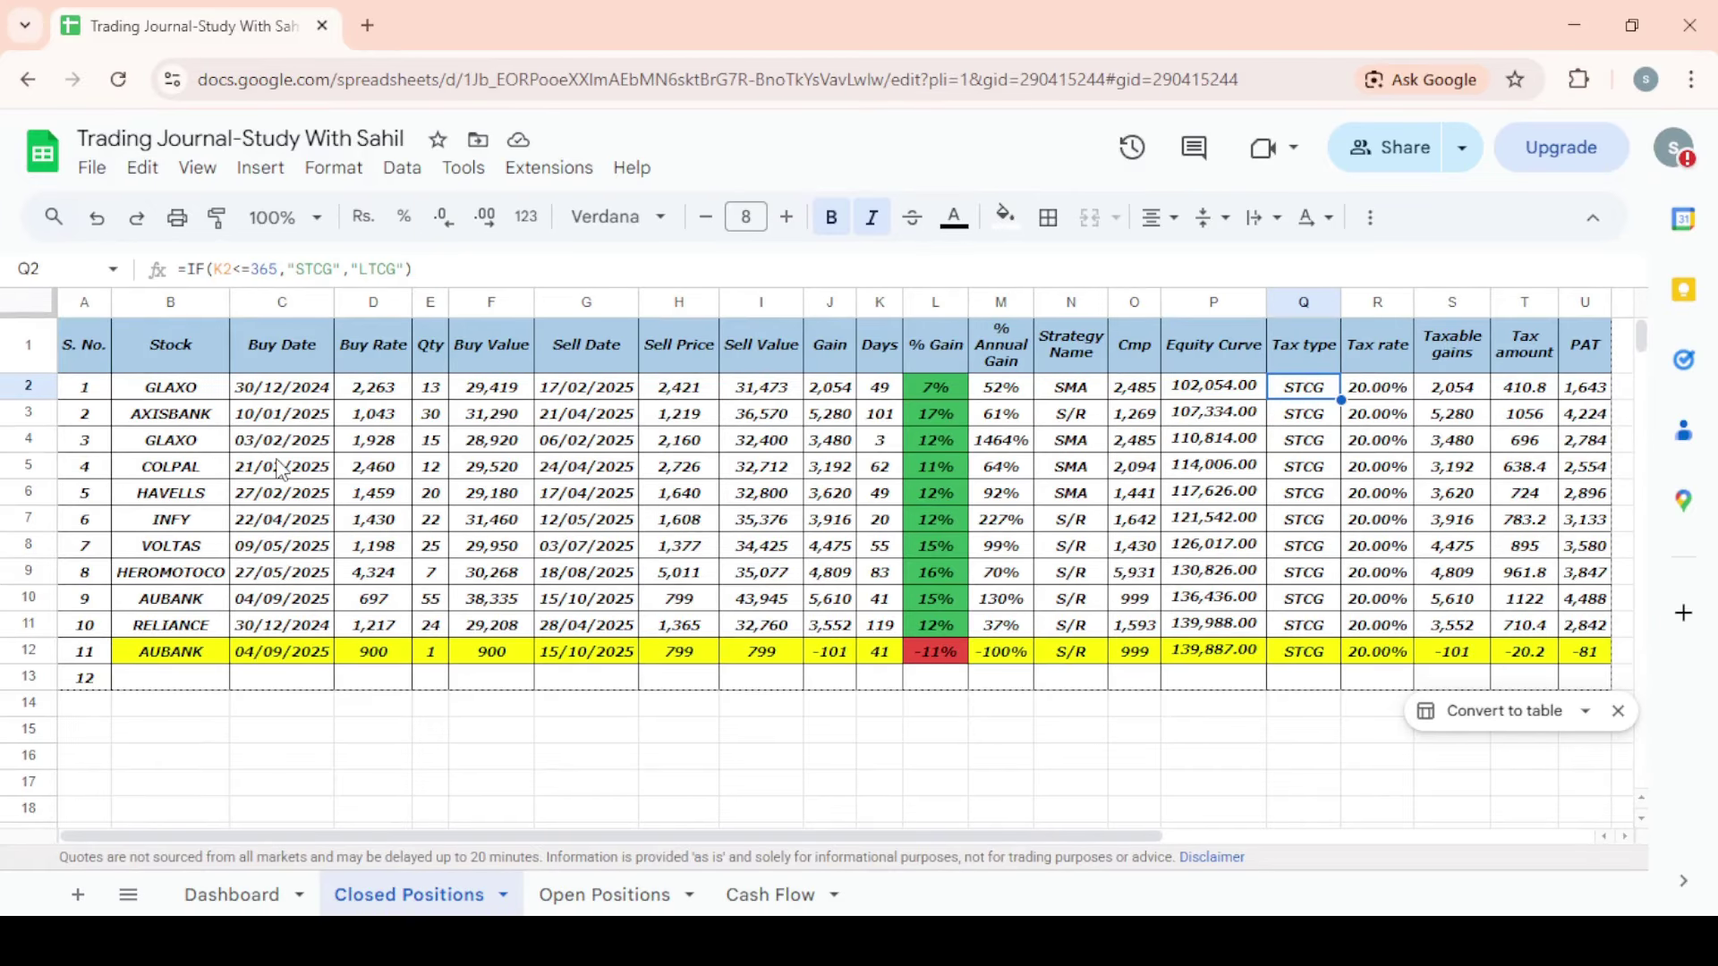
- Set the Buy Date of the highlighted AUBANK trade in row 12 to 04/09/2024
{"action": "key", "text": "Down"}
{"action": "key", "text": "Down"}
{"action": "key", "text": "Down"}
{"action": "key", "text": "Down"}
{"action": "key", "text": "Down"}
{"action": "key", "text": "Down"}
{"action": "key", "text": "Down"}
{"action": "key", "text": "Down"}
{"action": "key", "text": "Down"}
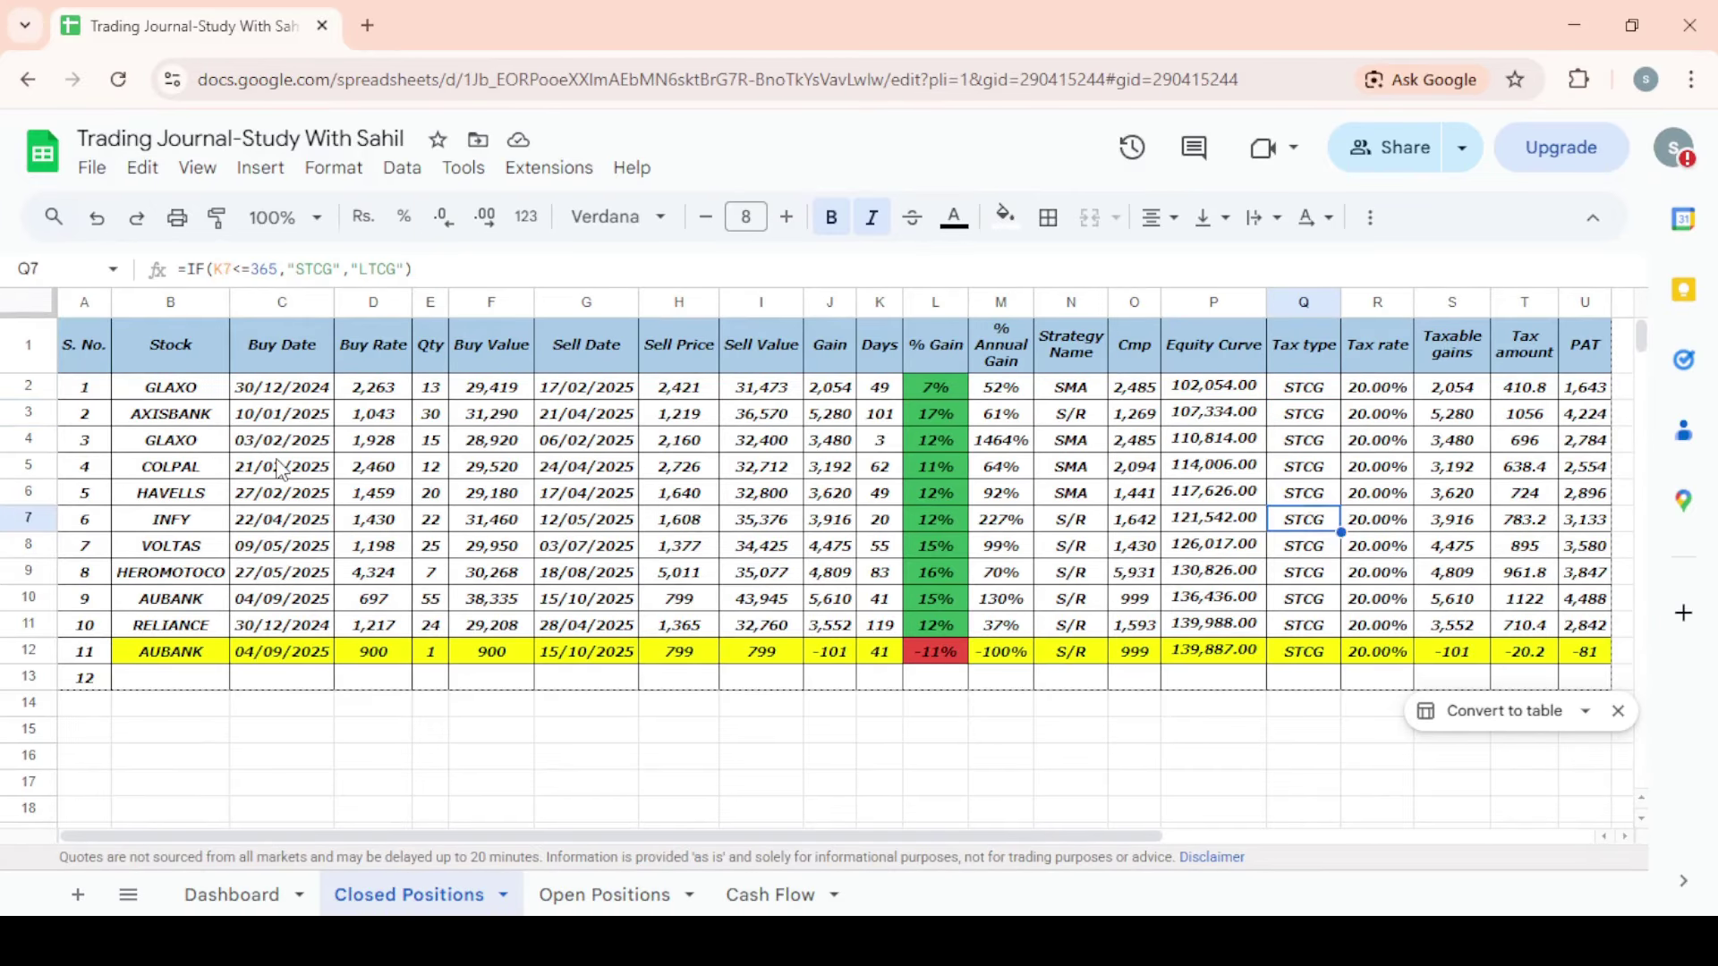
{"action": "key", "text": "Down"}
{"action": "key", "text": "Left"}
{"action": "key", "text": "Left"}
{"action": "key", "text": "Left"}
{"action": "key", "text": "Left"}
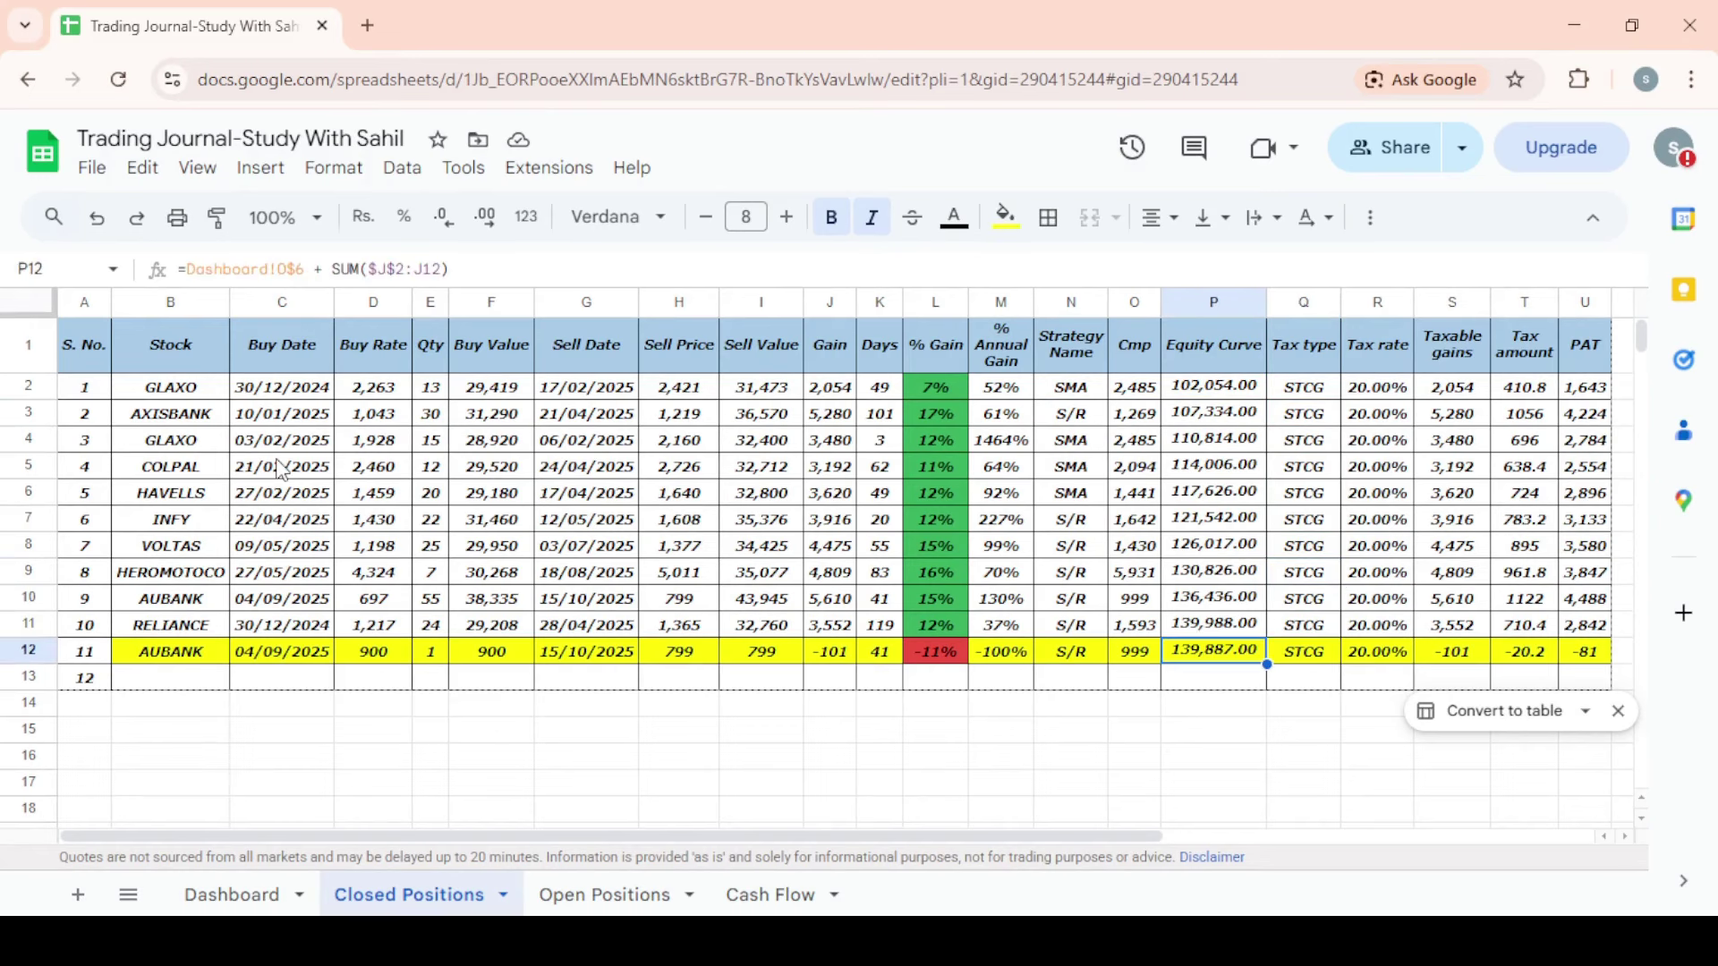
{"action": "key", "text": "Left"}
{"action": "key", "text": "Left"}
{"action": "key", "text": "Left"}
{"action": "key", "text": "Left"}
{"action": "key", "text": "Left"}
{"action": "key", "text": "Left"}
{"action": "key", "text": "Left"}
{"action": "key", "text": "Left"}
{"action": "key", "text": "Left"}
{"action": "key", "text": "Left"}
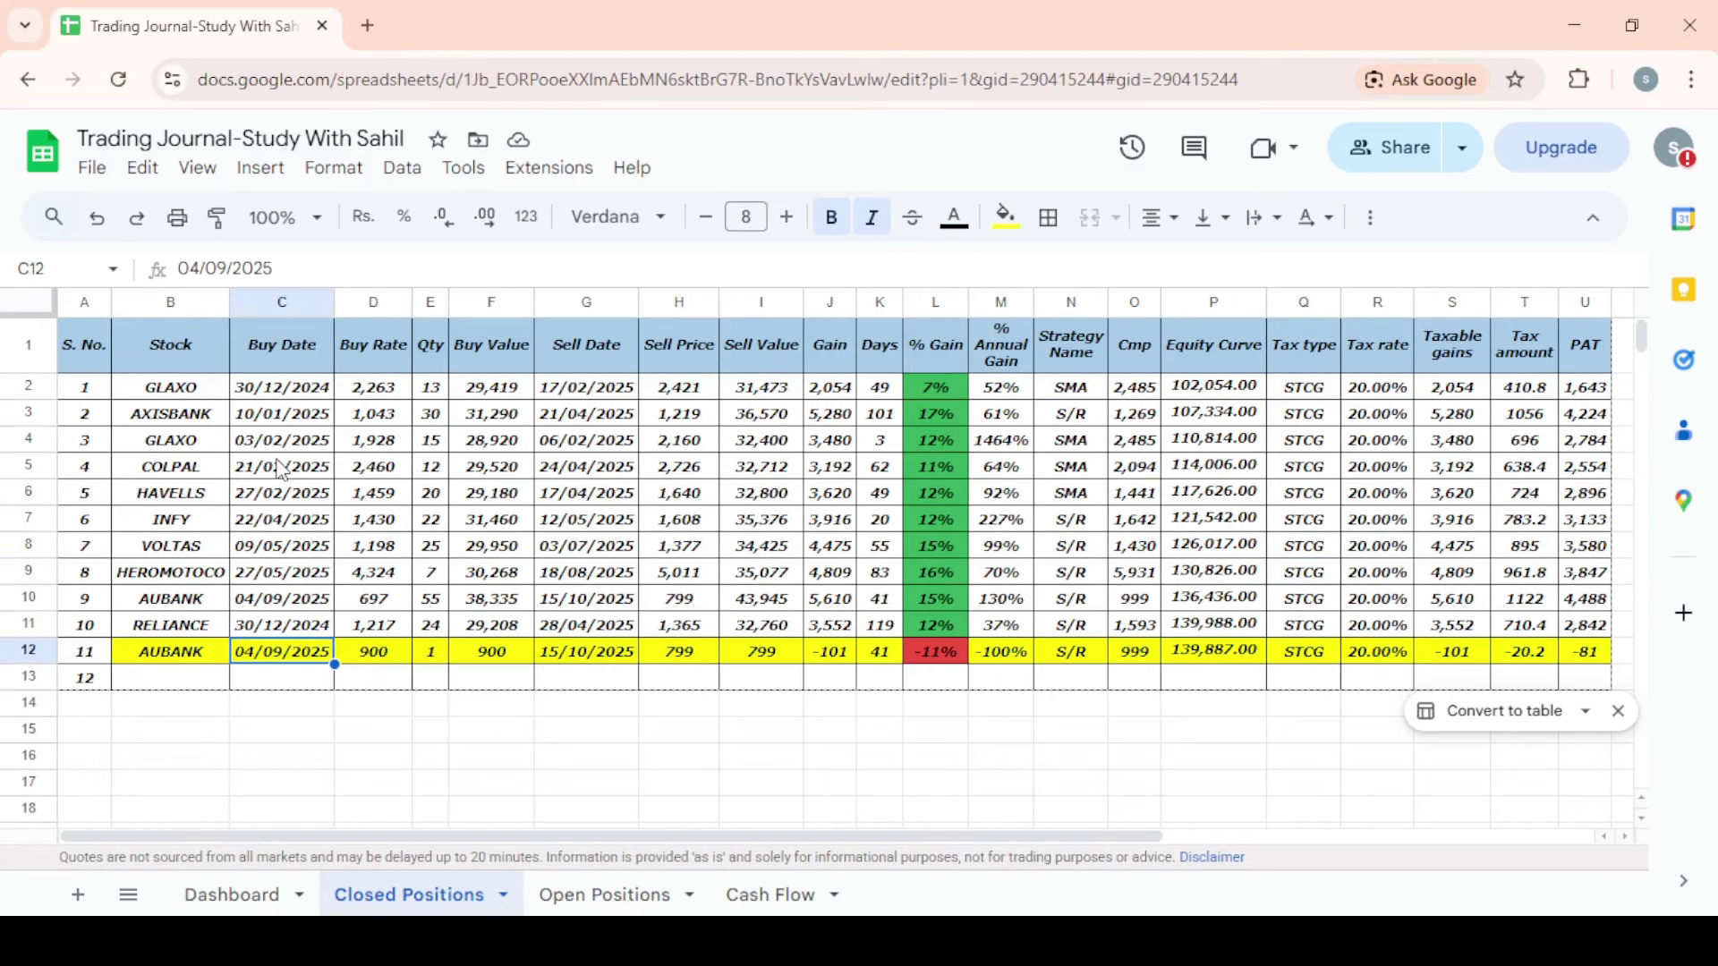
{"action": "left_click", "coordinate": [304, 271]}
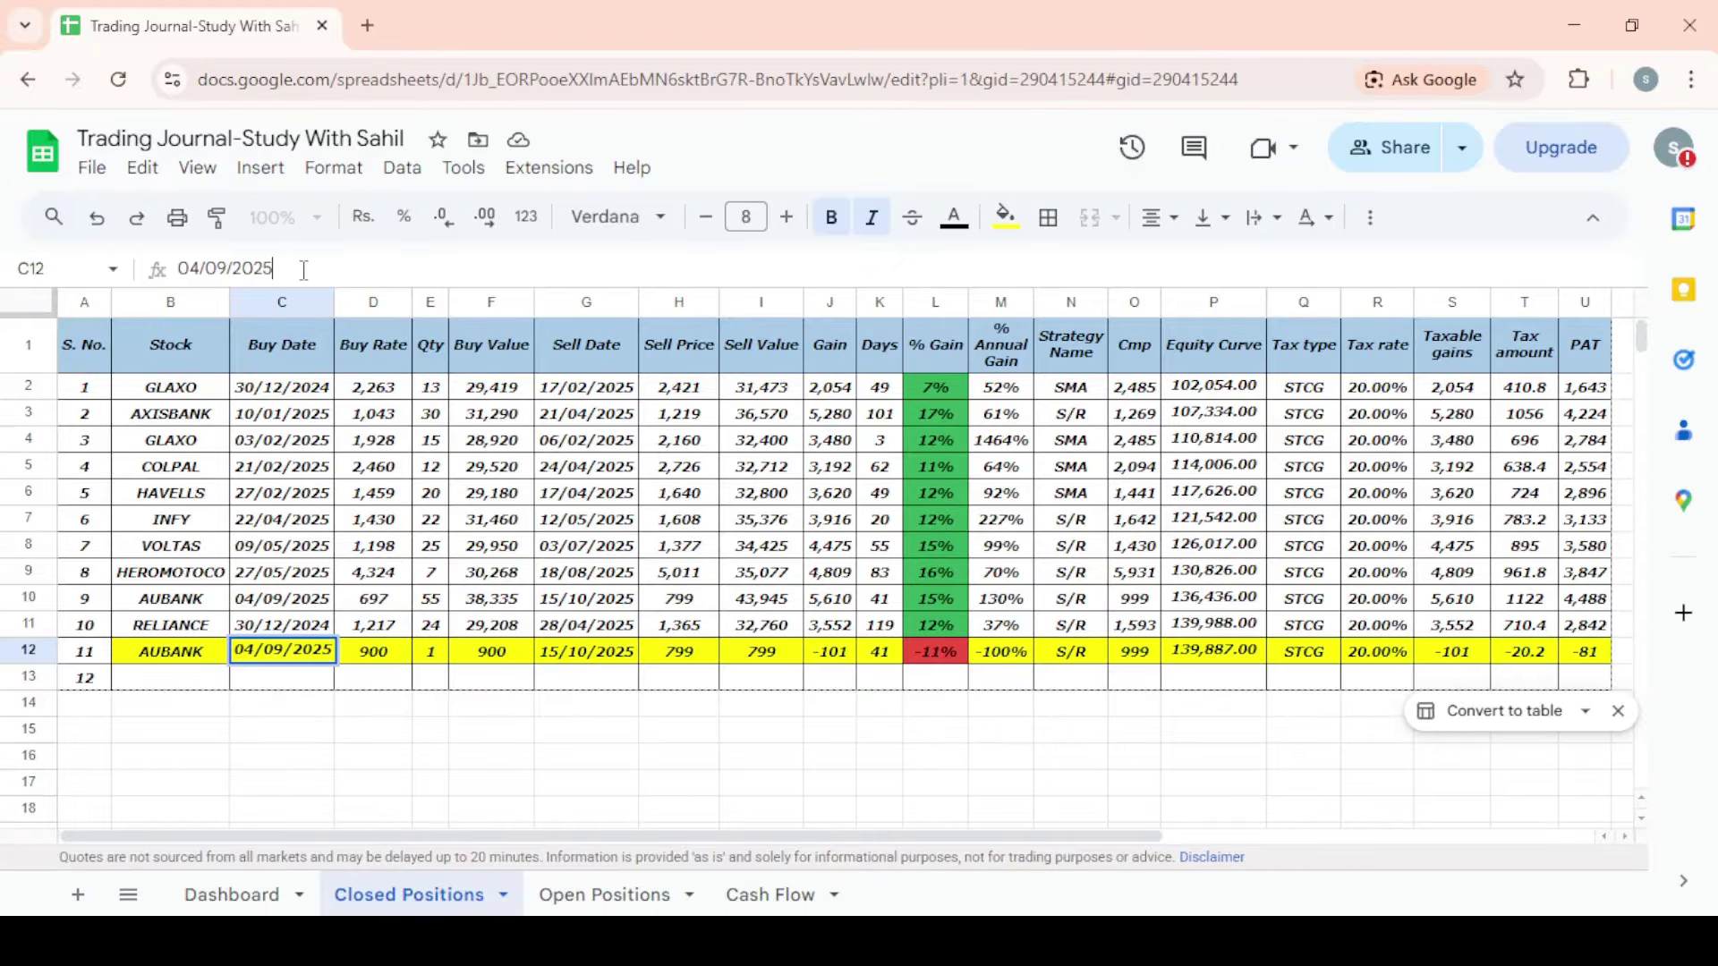
{"action": "key", "text": "BackSpace"}
{"action": "type", "text": "4"}
{"action": "key", "text": "Tab"}
- Examine the tax type, tax rate and Taxable gains formula of the AUBANK trade in row 12
{"action": "key", "text": "Tab"}
{"action": "key", "text": "Tab"}
{"action": "key", "text": "Tab"}
{"action": "key", "text": "Tab"}
{"action": "key", "text": "Tab"}
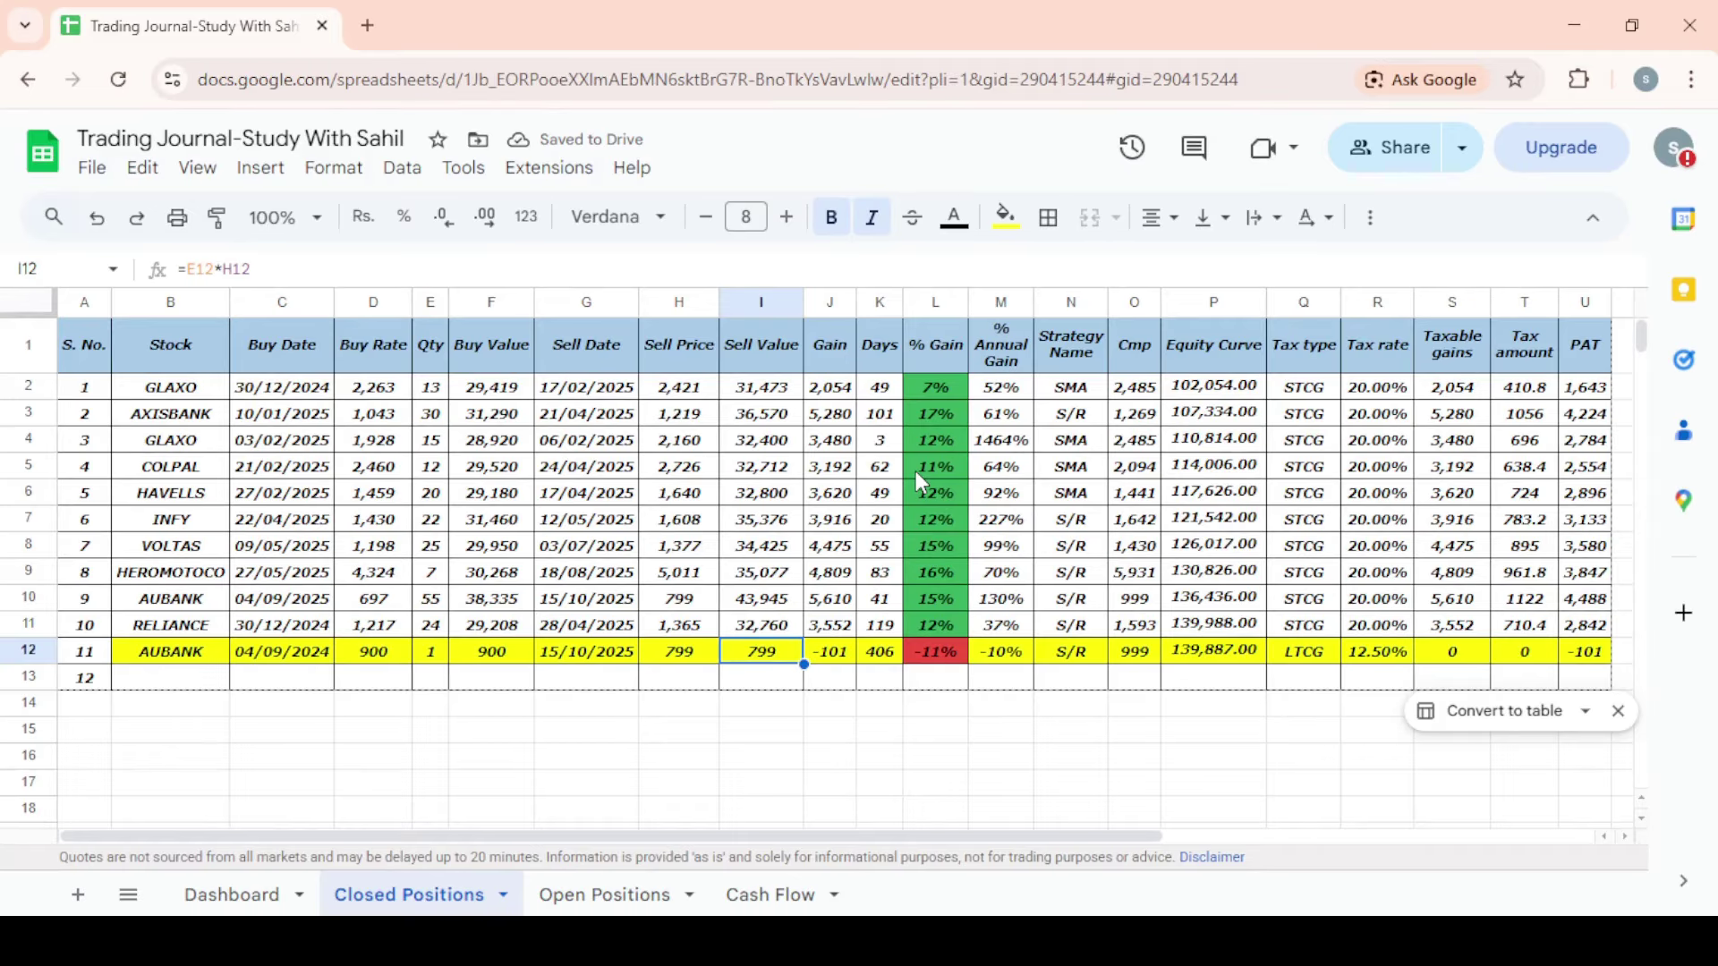
{"action": "left_click", "coordinate": [1349, 653]}
{"action": "key", "text": "Tab"}
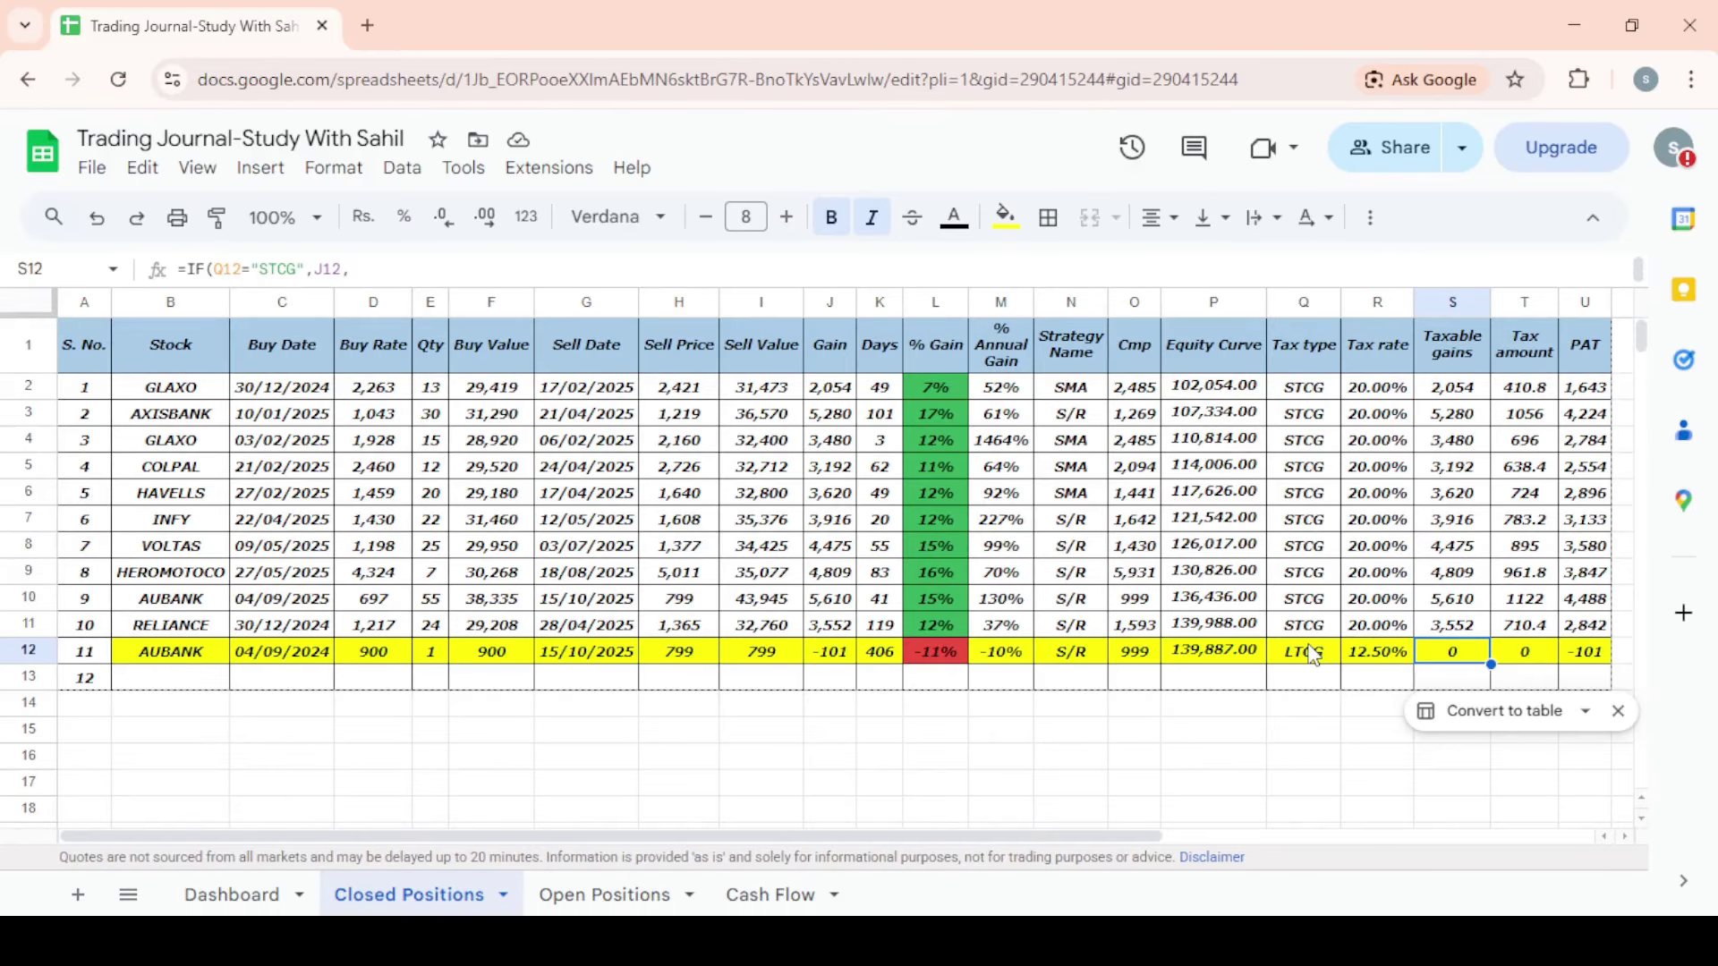
- Set the Sell Price of the AUBANK trade in row 12 to 1000
{"action": "key", "text": "Left"}
{"action": "key", "text": "Left"}
{"action": "key", "text": "Left"}
{"action": "key", "text": "Left"}
{"action": "key", "text": "Left"}
{"action": "key", "text": "Left"}
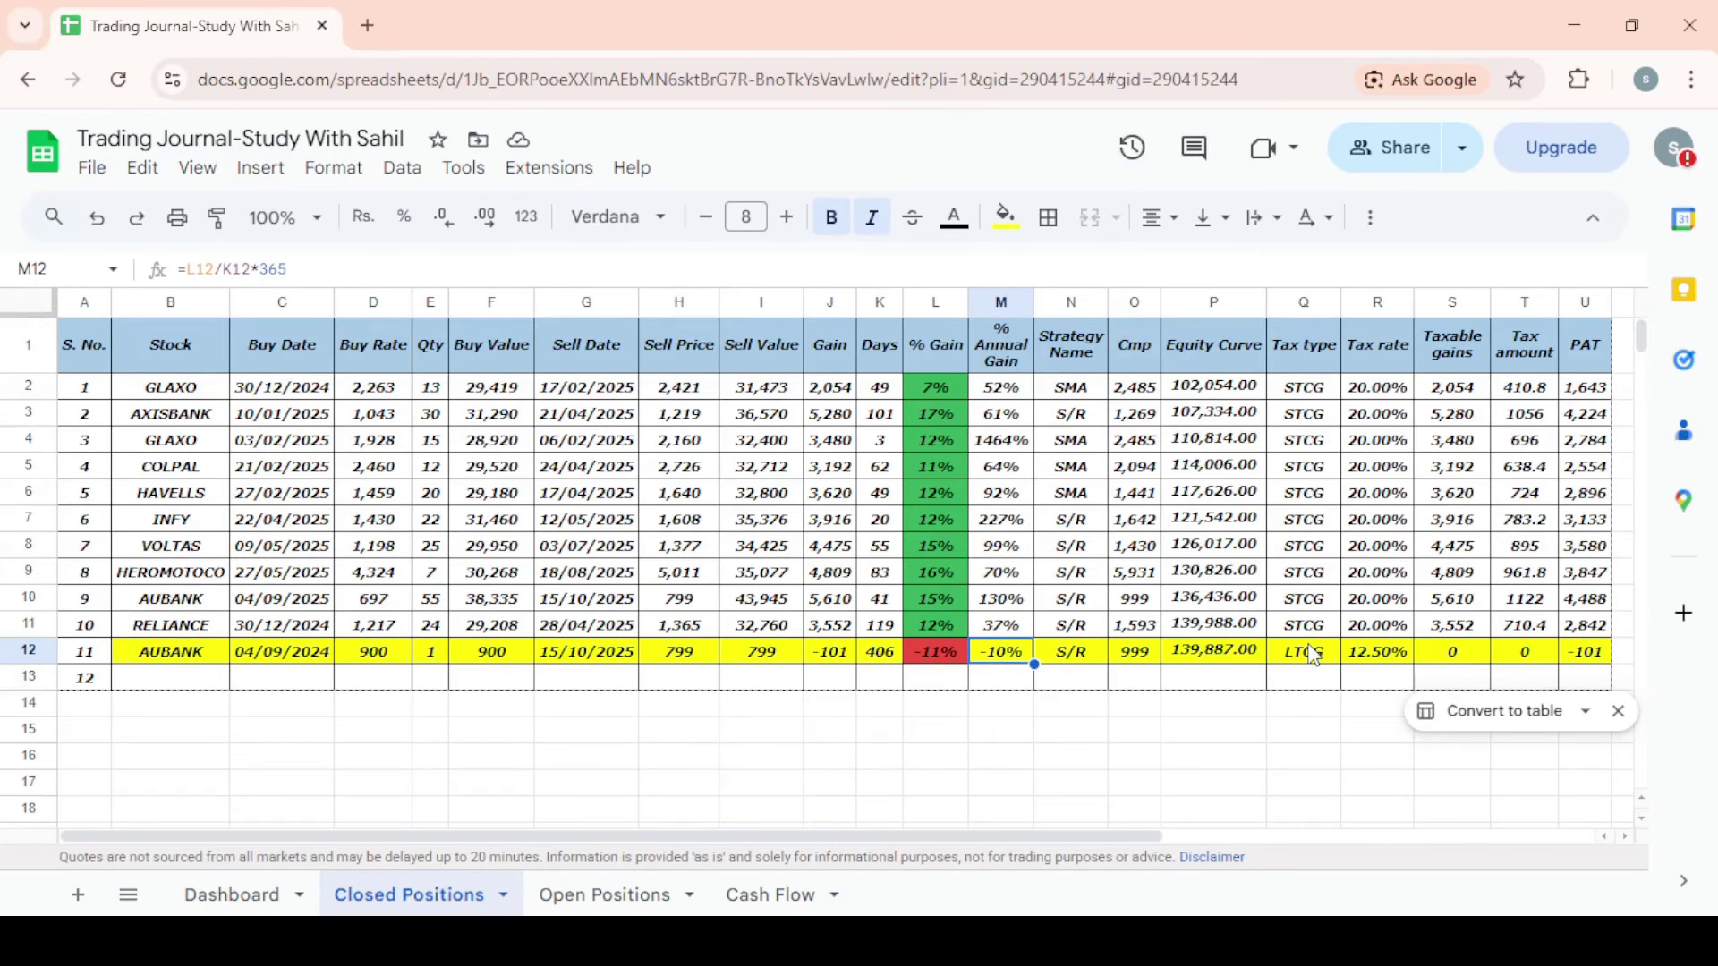
{"action": "key", "text": "Left"}
{"action": "key", "text": "Left"}
{"action": "key", "text": "Left"}
{"action": "key", "text": "Left"}
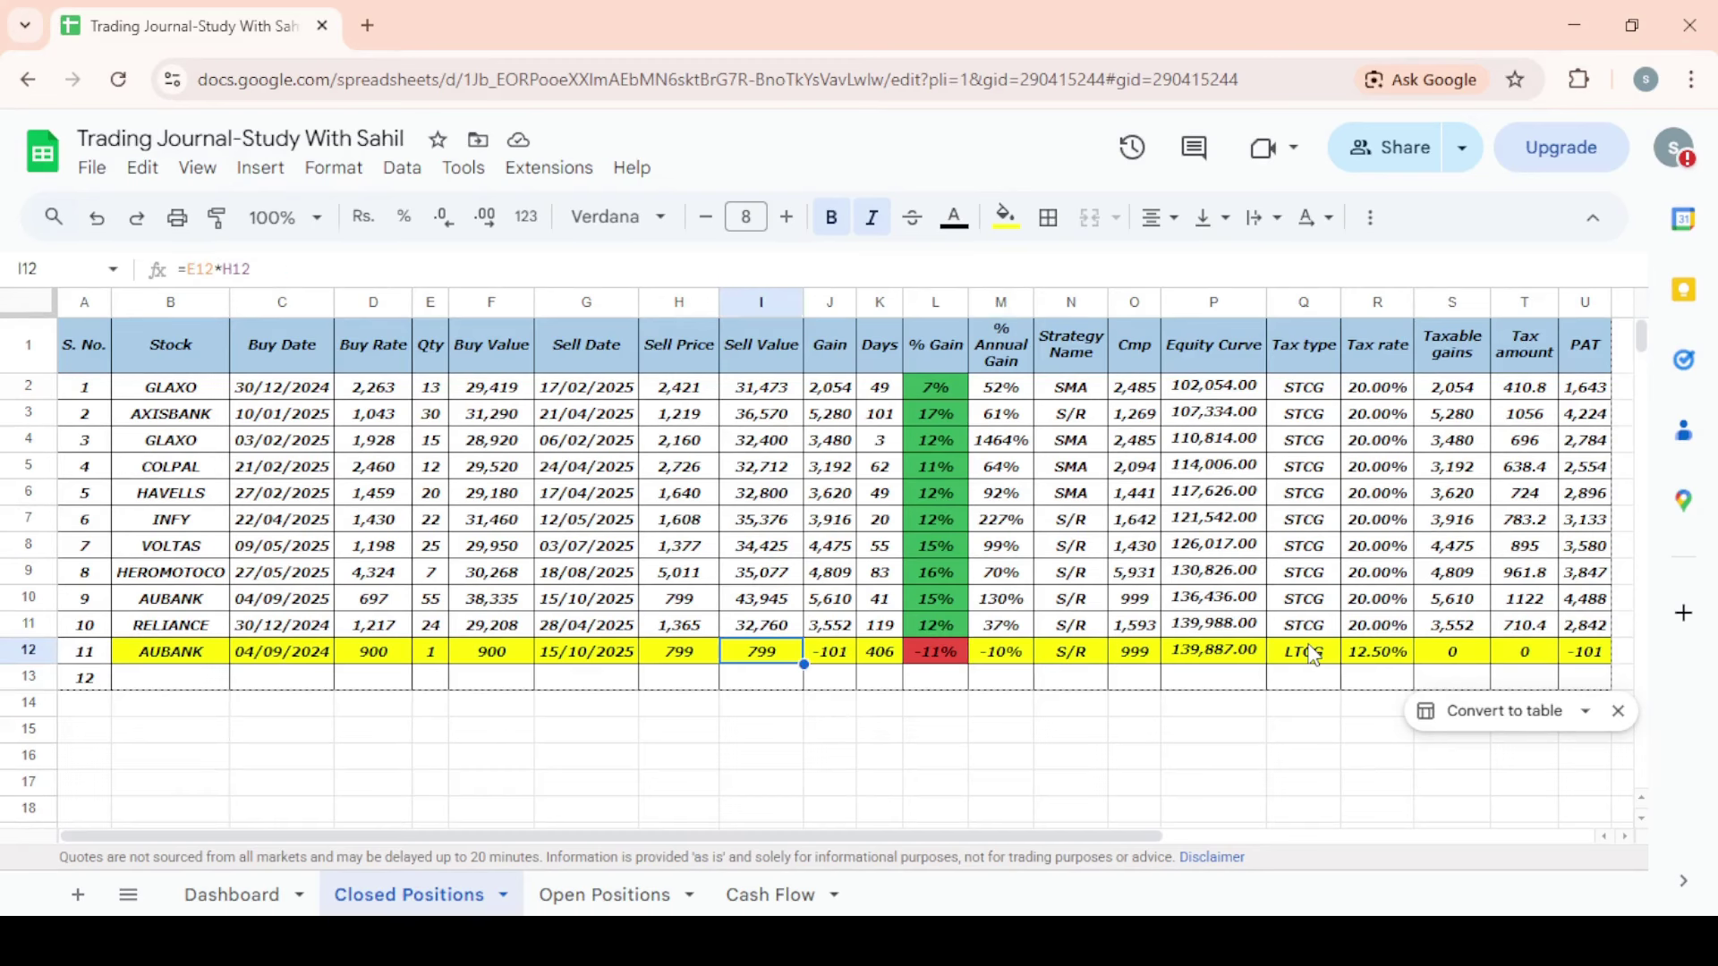
{"action": "key", "text": "Left"}
{"action": "key", "text": "Left"}
{"action": "key", "text": "Left"}
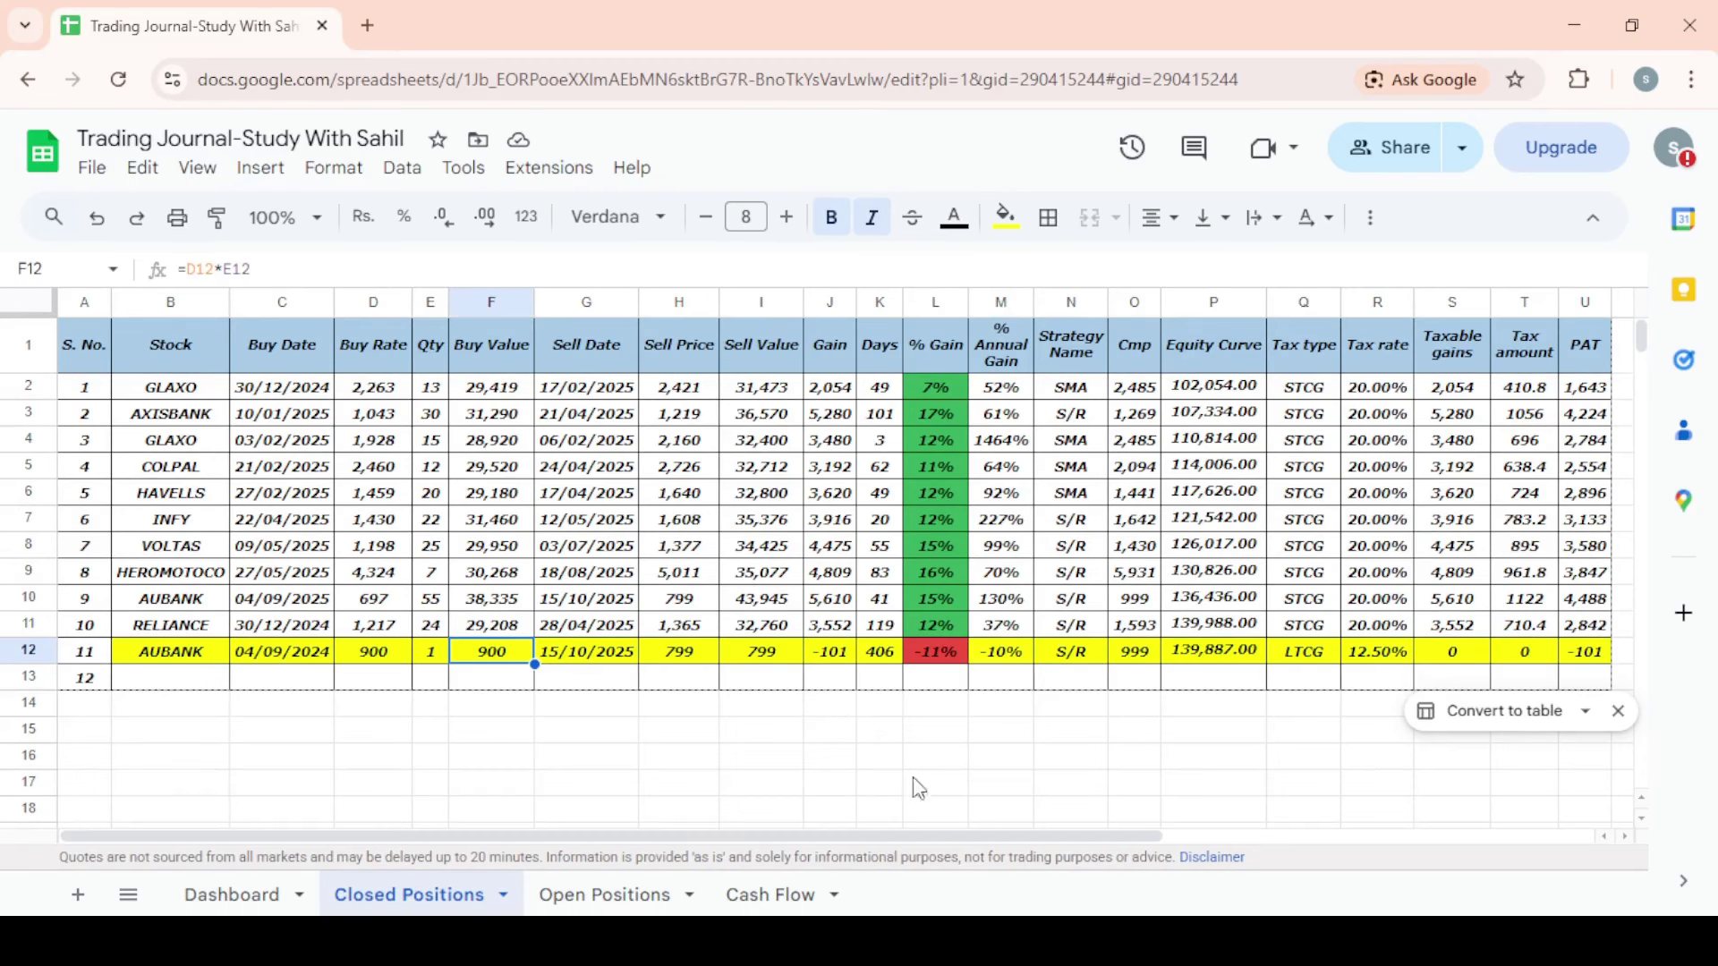
{"action": "left_click", "coordinate": [676, 662]}
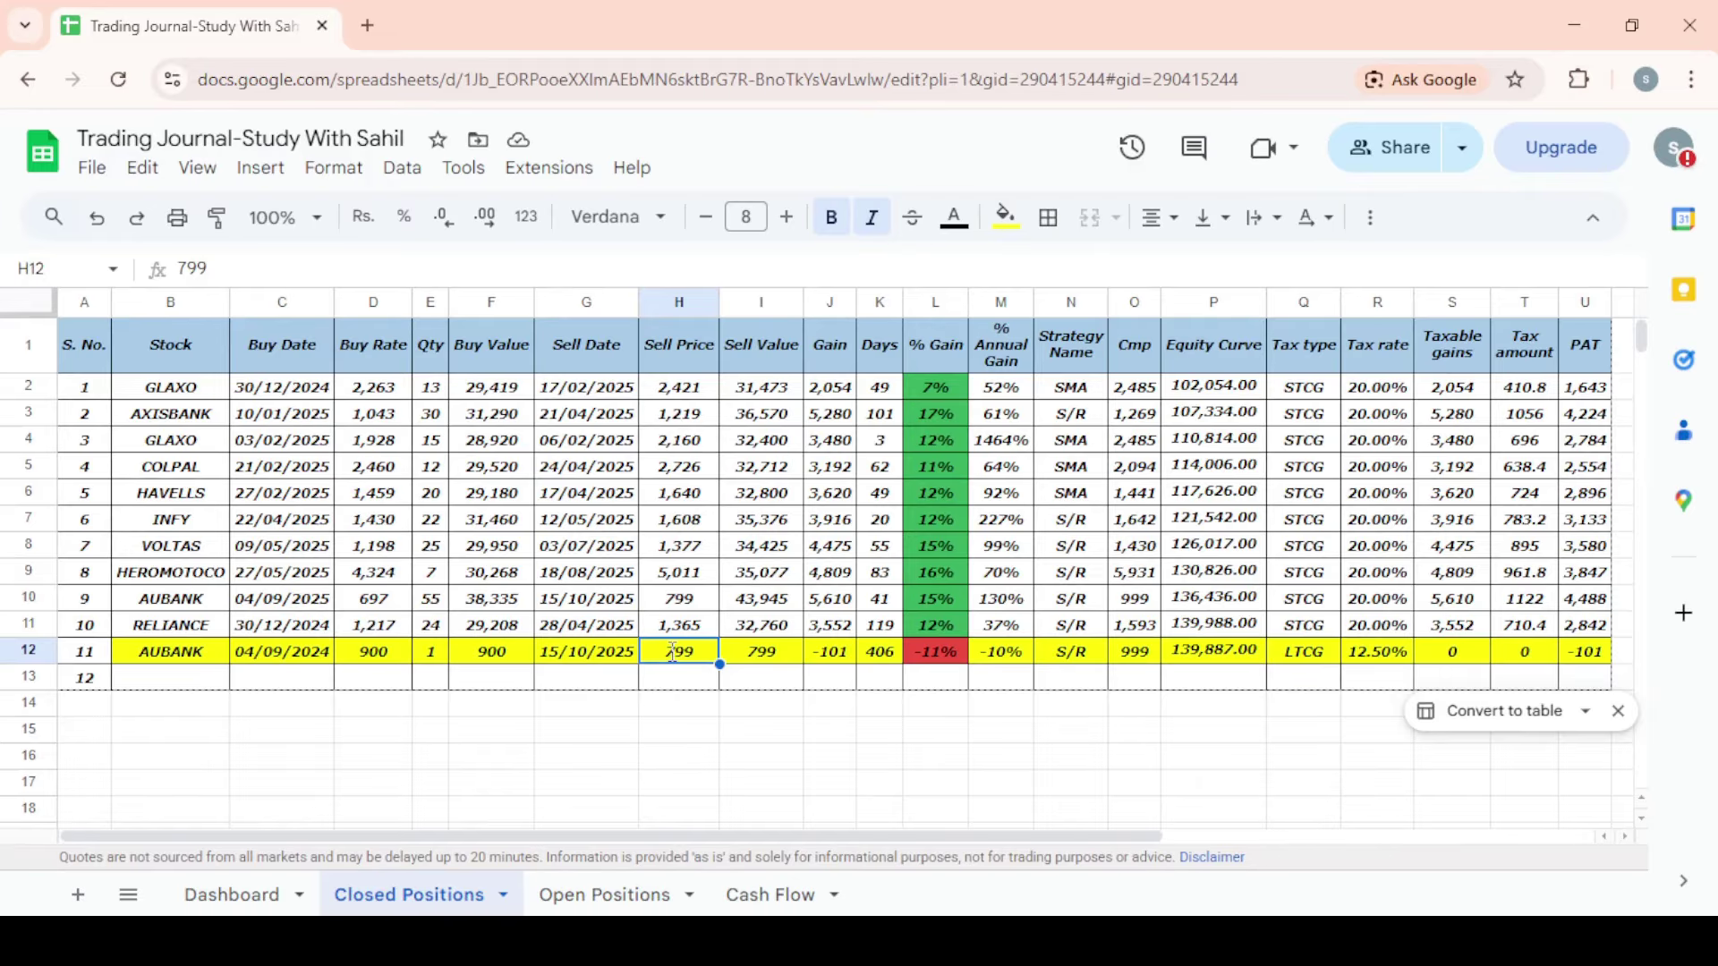
{"action": "type", "text": "1000"}
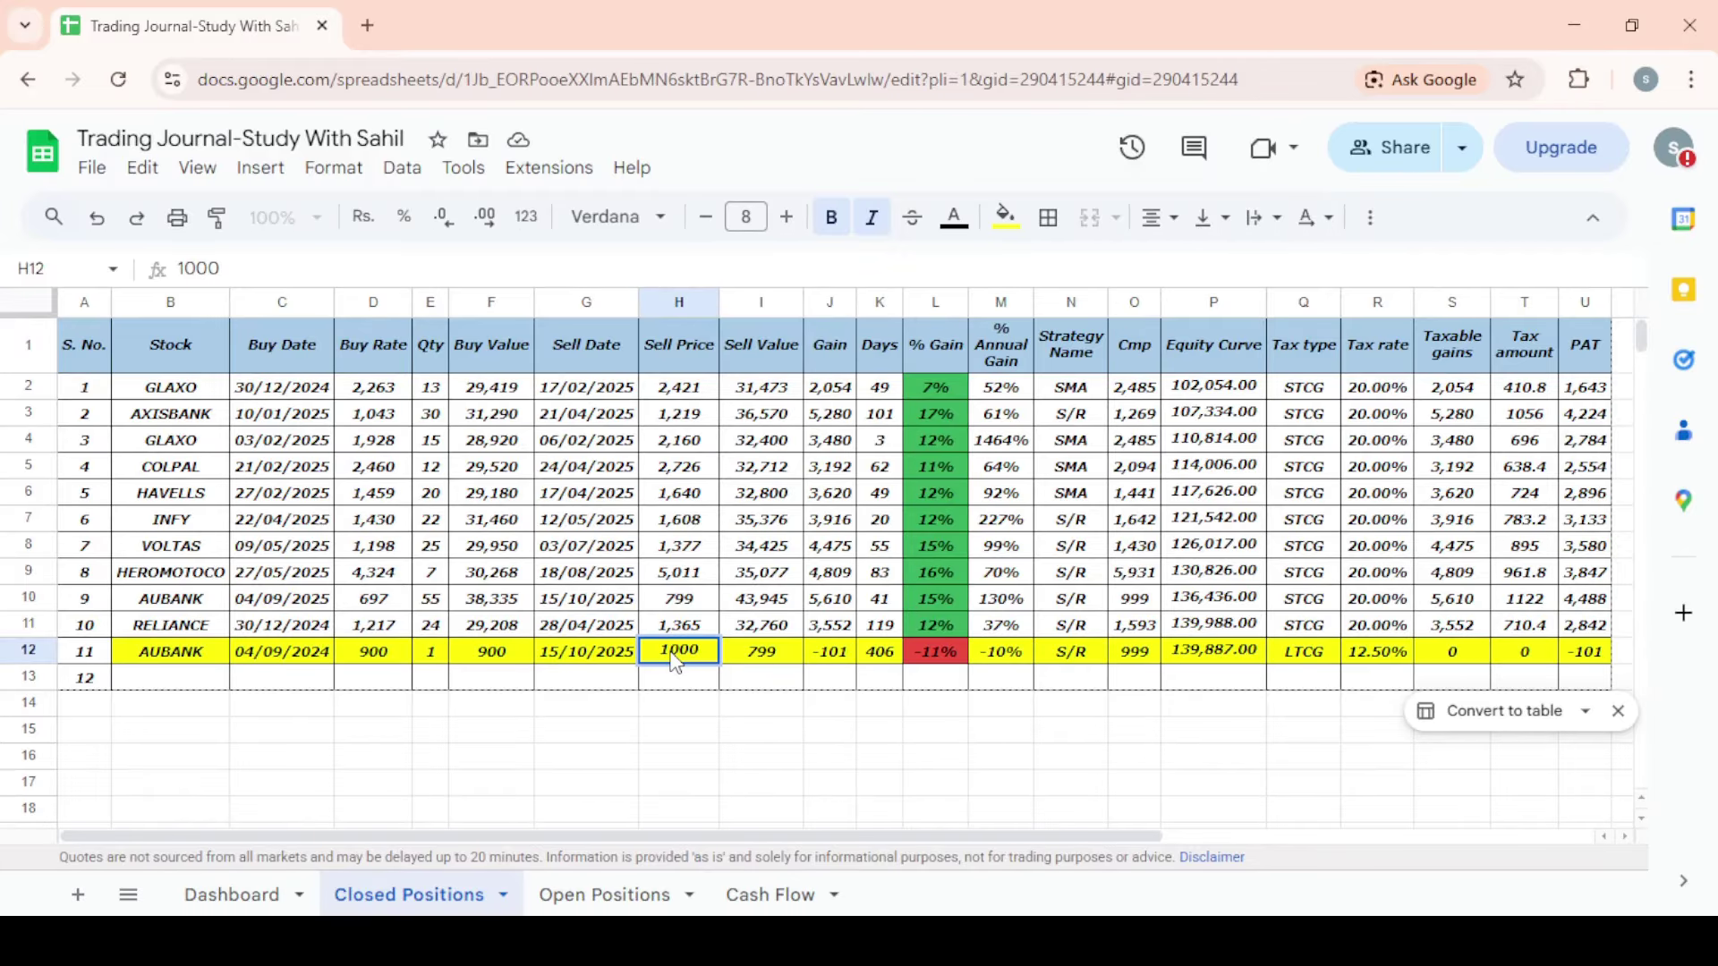
{"action": "key", "text": "Return"}
- Set the quantity of the AUBANK trade in row 12 to 100
{"action": "left_click", "coordinate": [677, 660]}
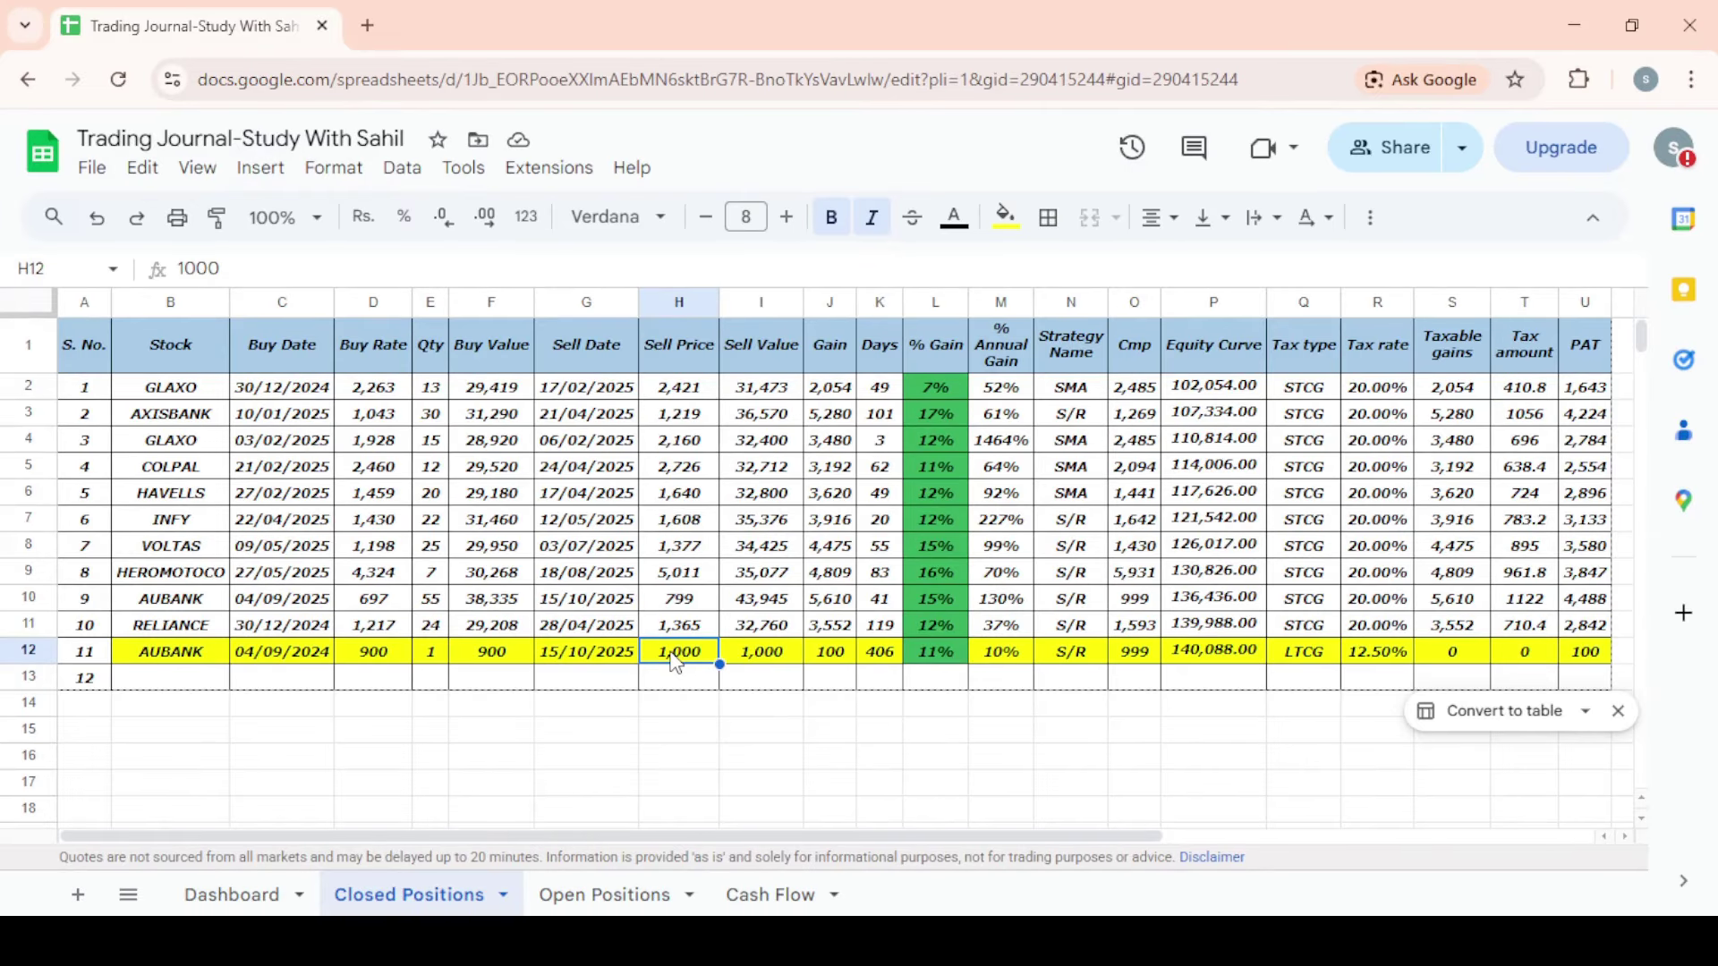
{"action": "key", "text": "Left"}
{"action": "key", "text": "Left"}
{"action": "key", "text": "Left"}
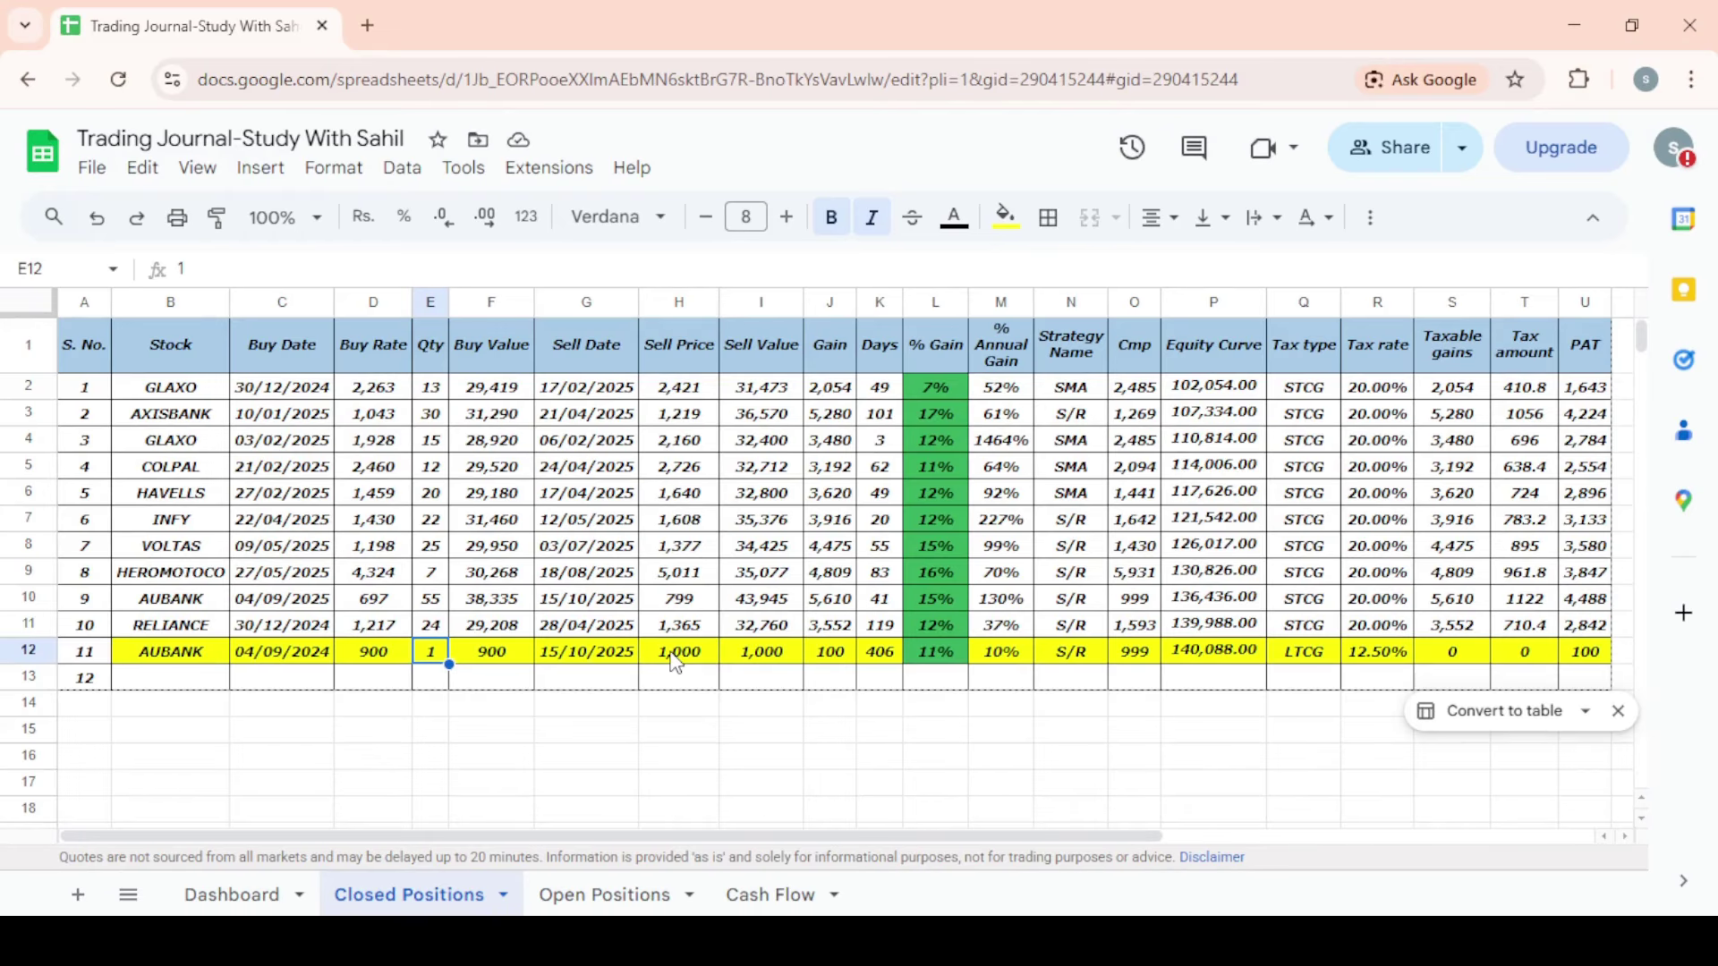
{"action": "type", "text": "100"}
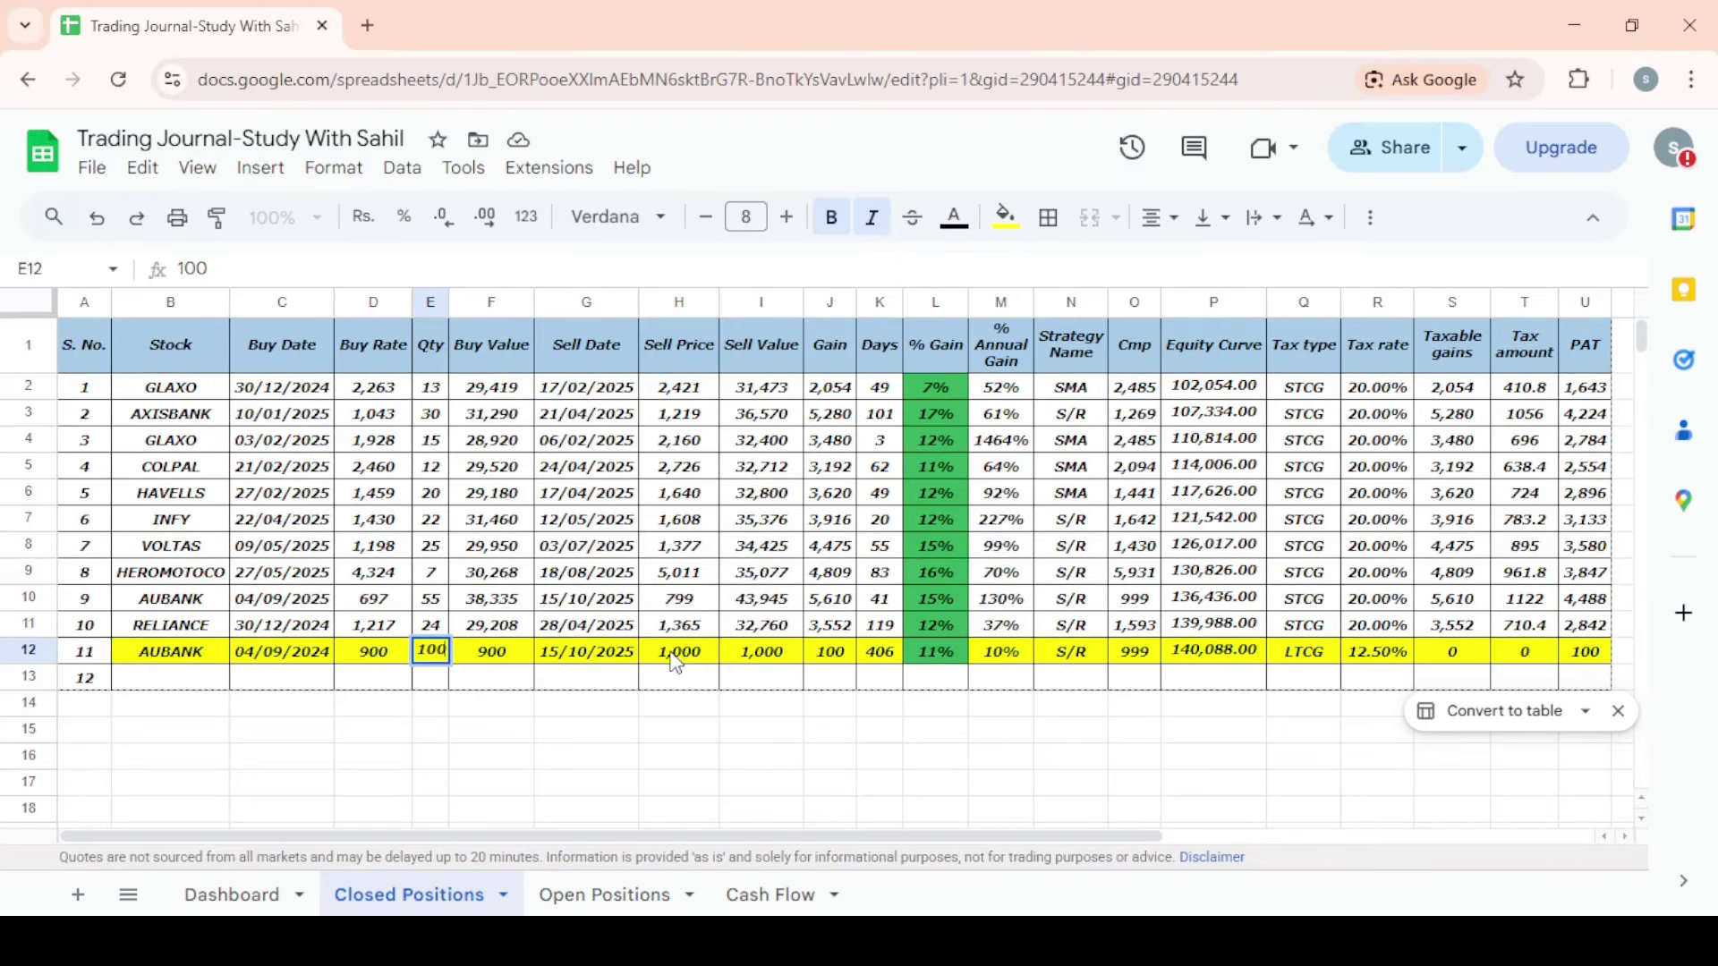
{"action": "key", "text": "Return"}
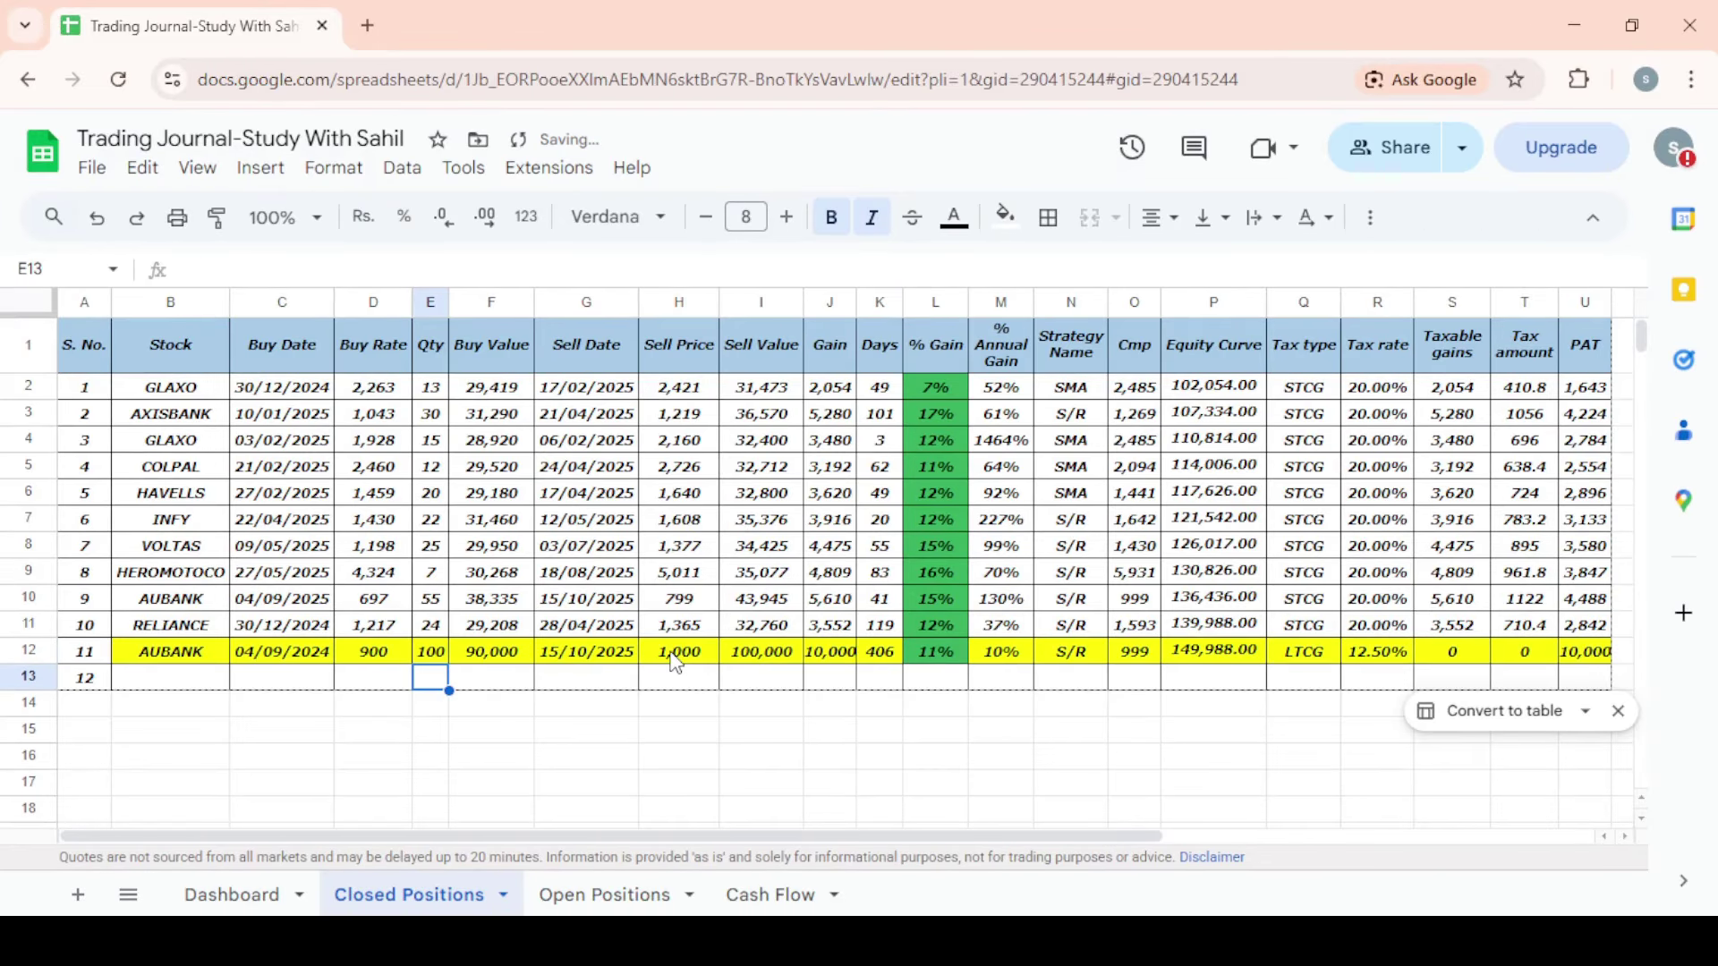
- Set the quantity of the AUBANK trade in row 12 to 10000
{"action": "key", "text": "Up"}
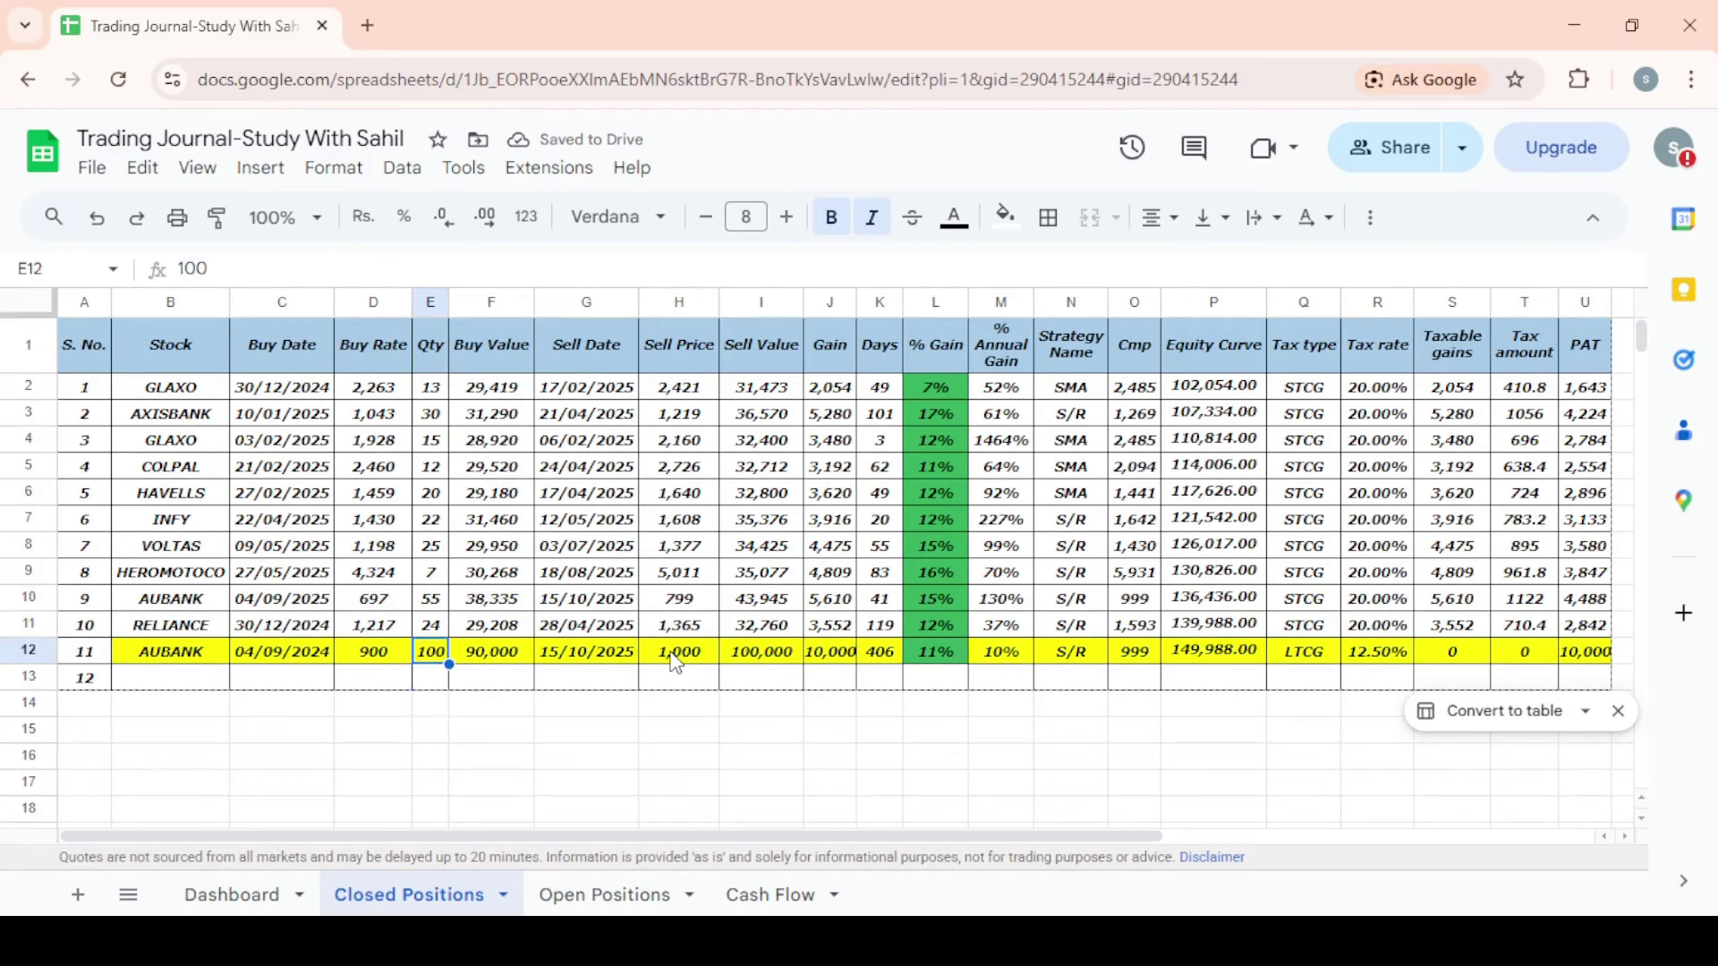
{"action": "key", "text": "Left"}
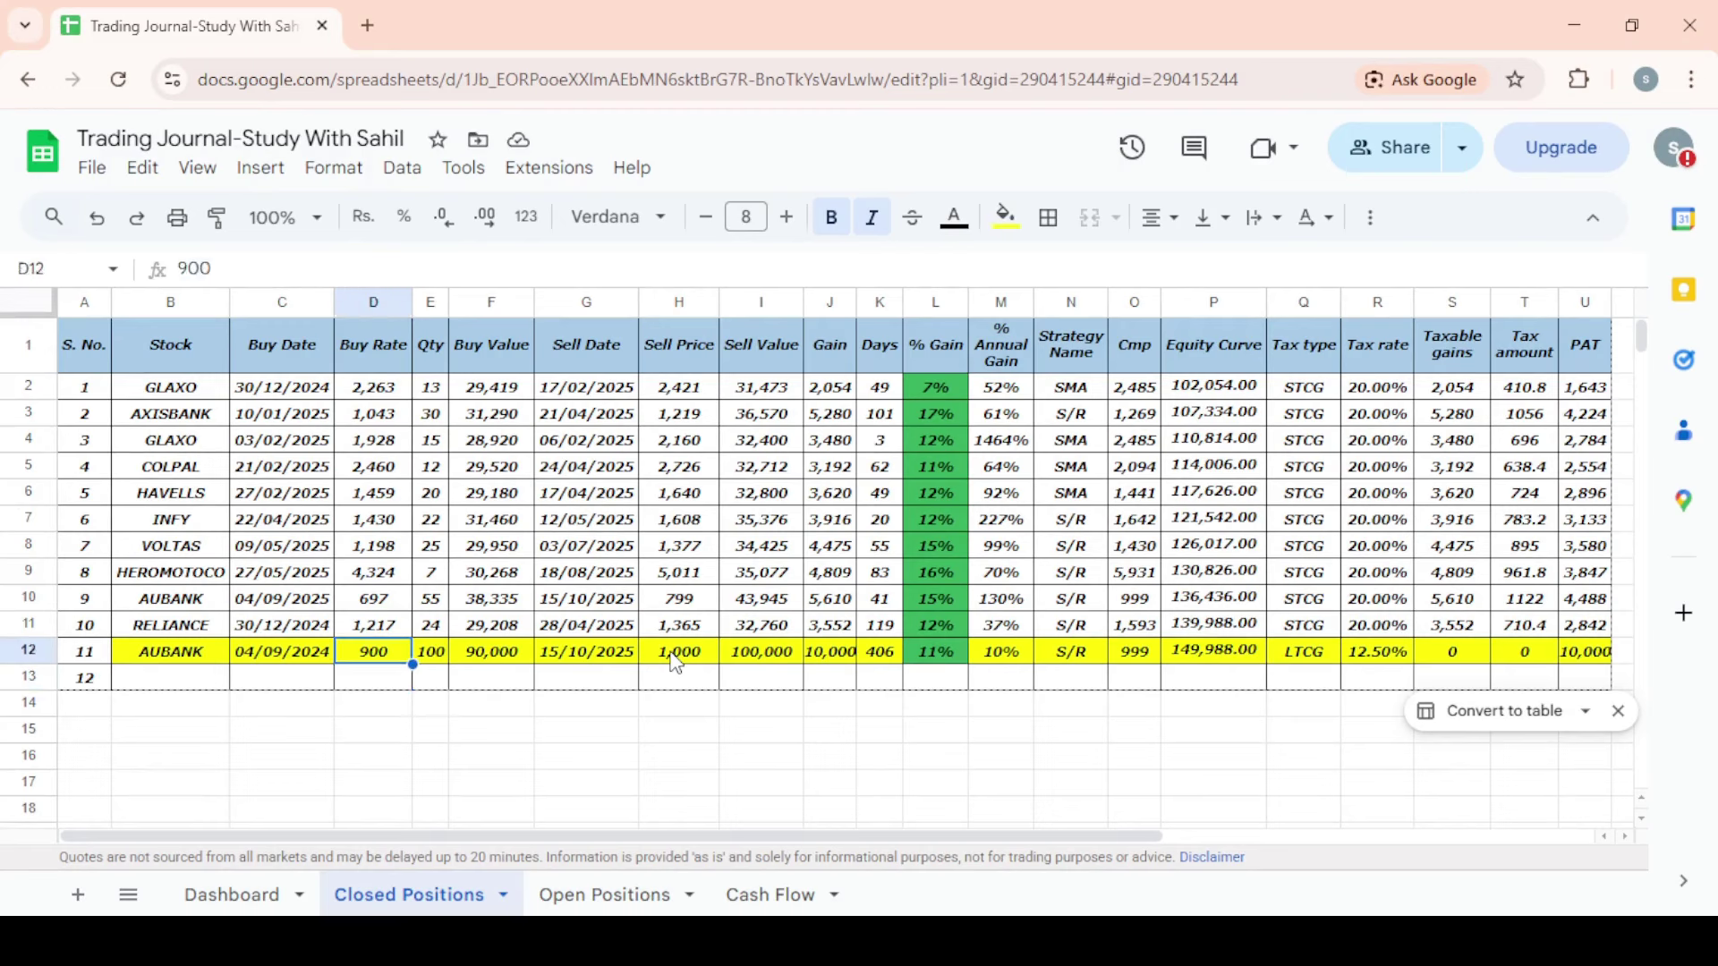
{"action": "key", "text": "Right"}
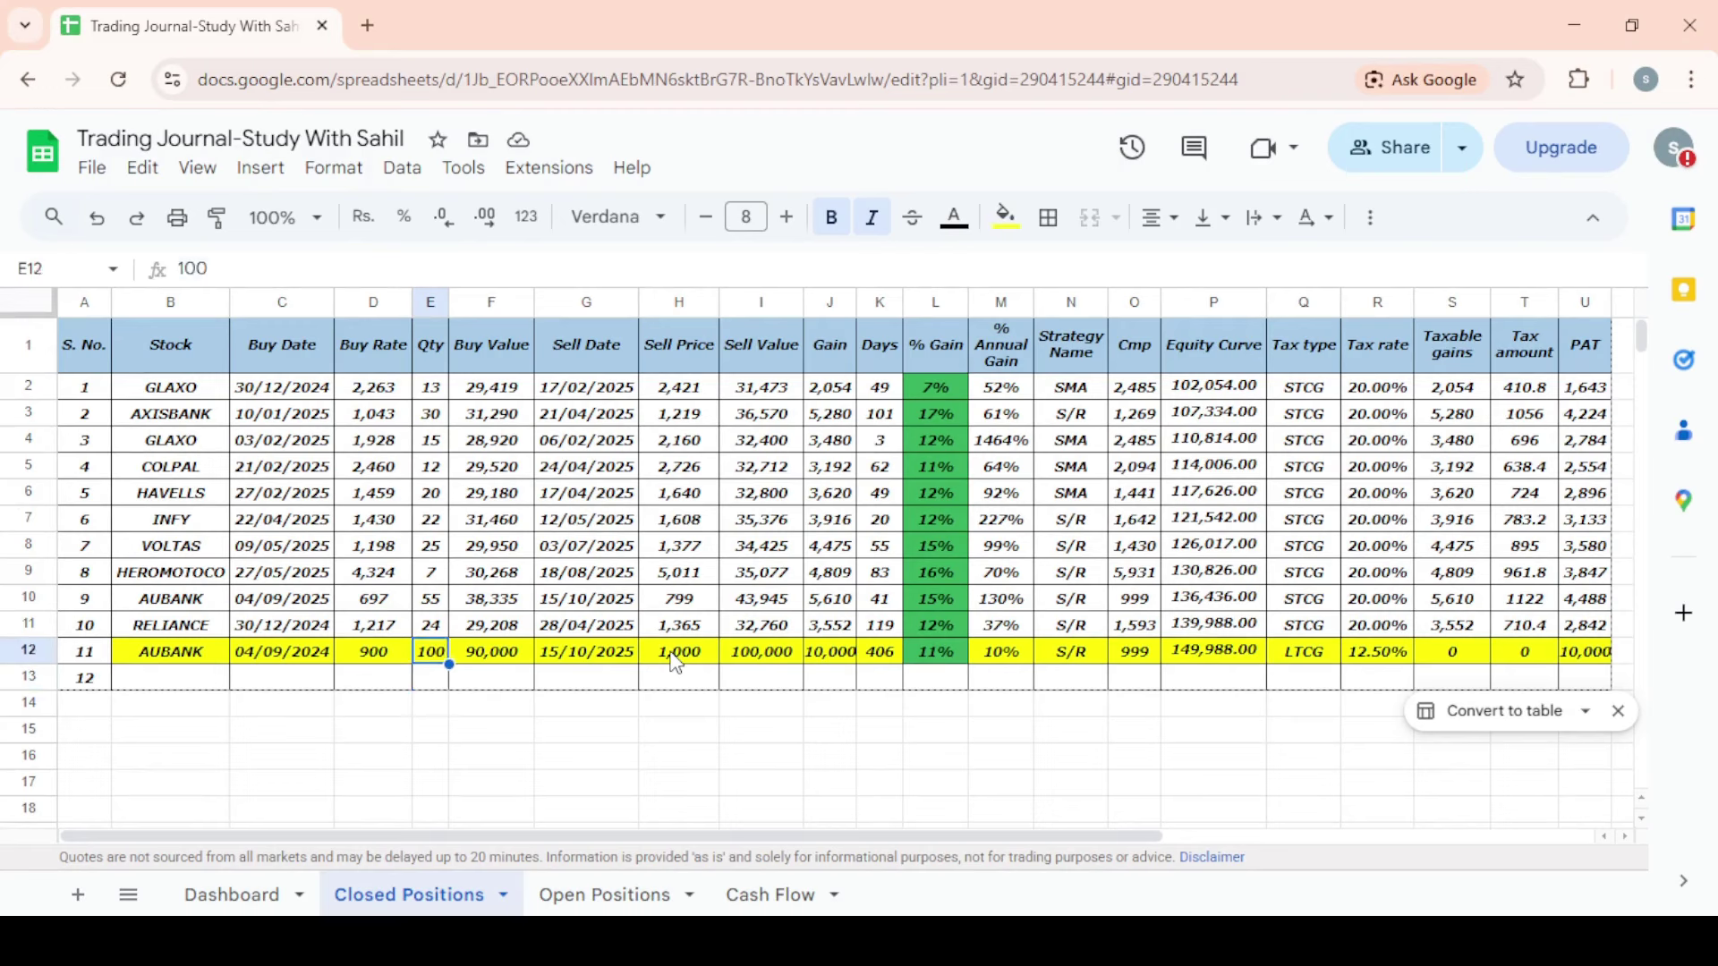
{"action": "type", "text": "10000"}
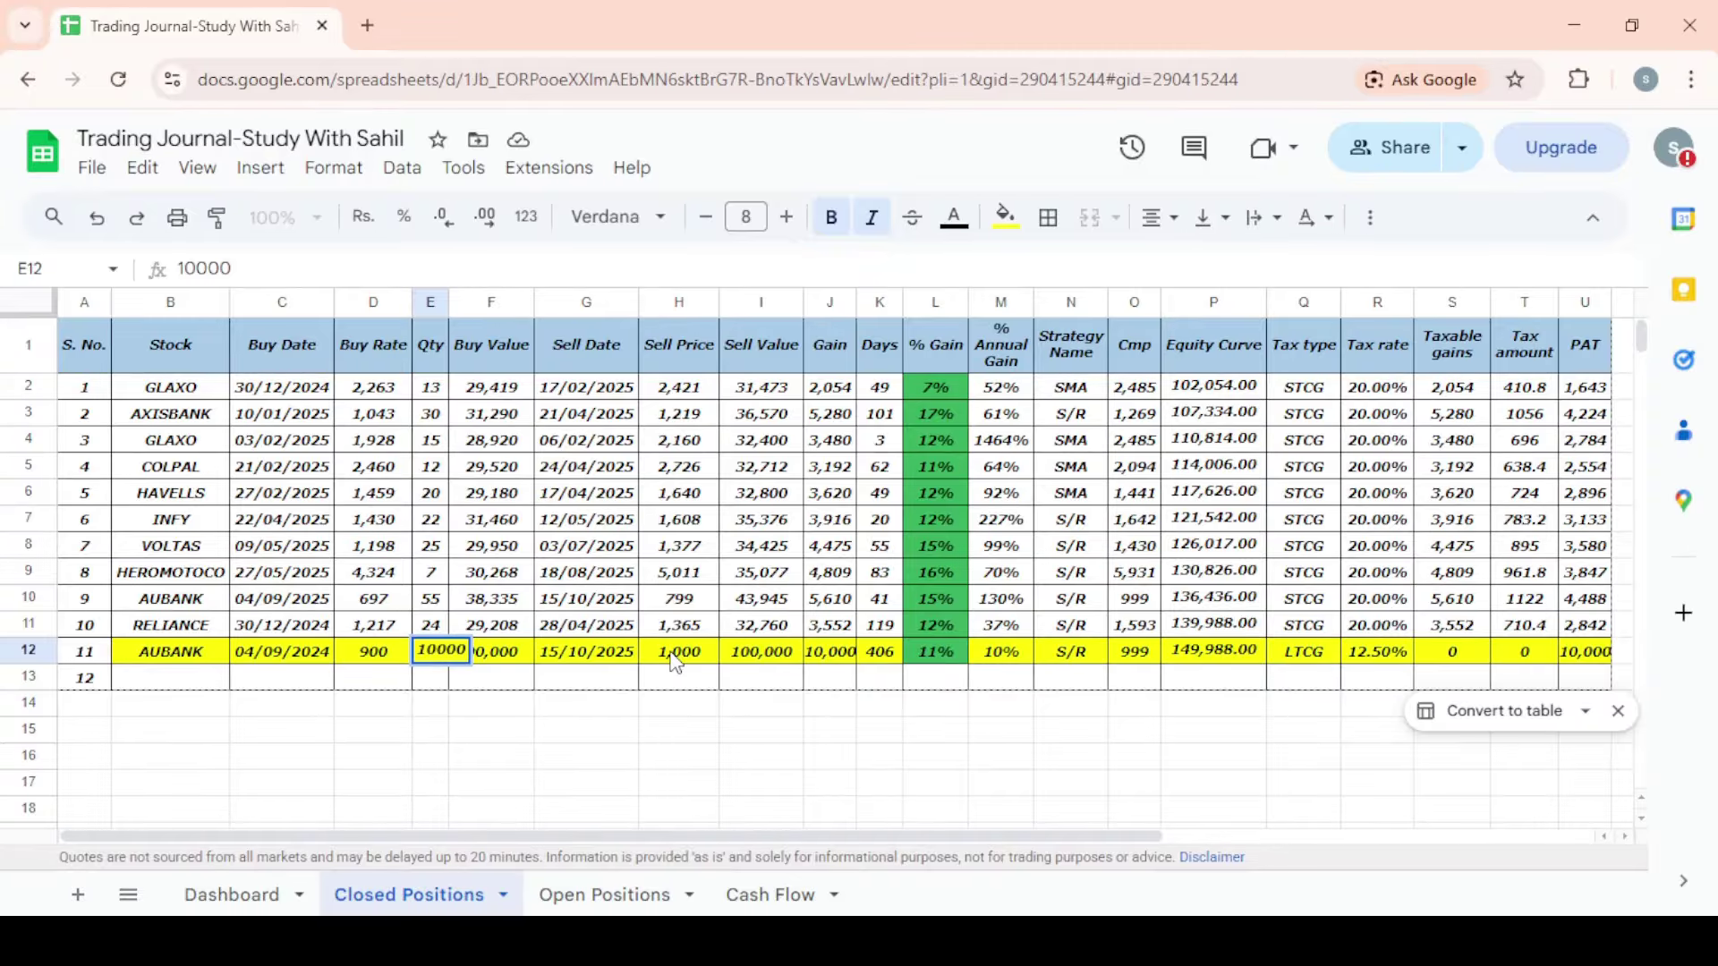
{"action": "key", "text": "Return"}
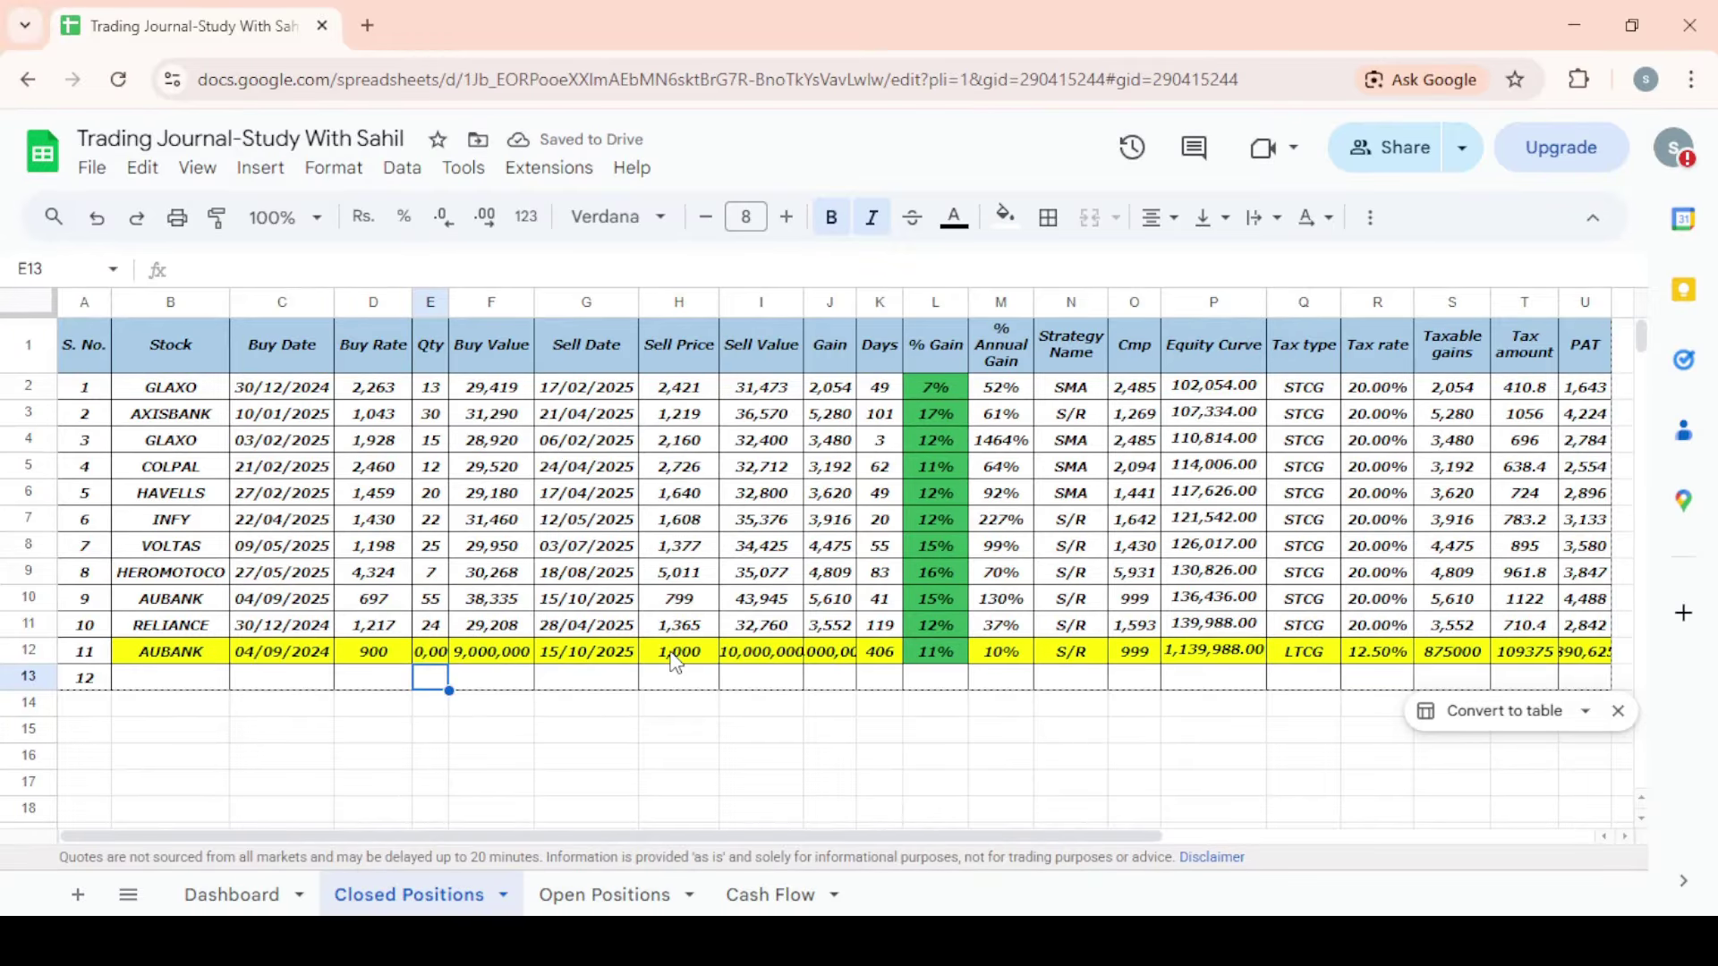
- Widen the Qty and Gain columns so the AUBANK trade's large numbers fit in their cells
{"action": "key", "text": "Up"}
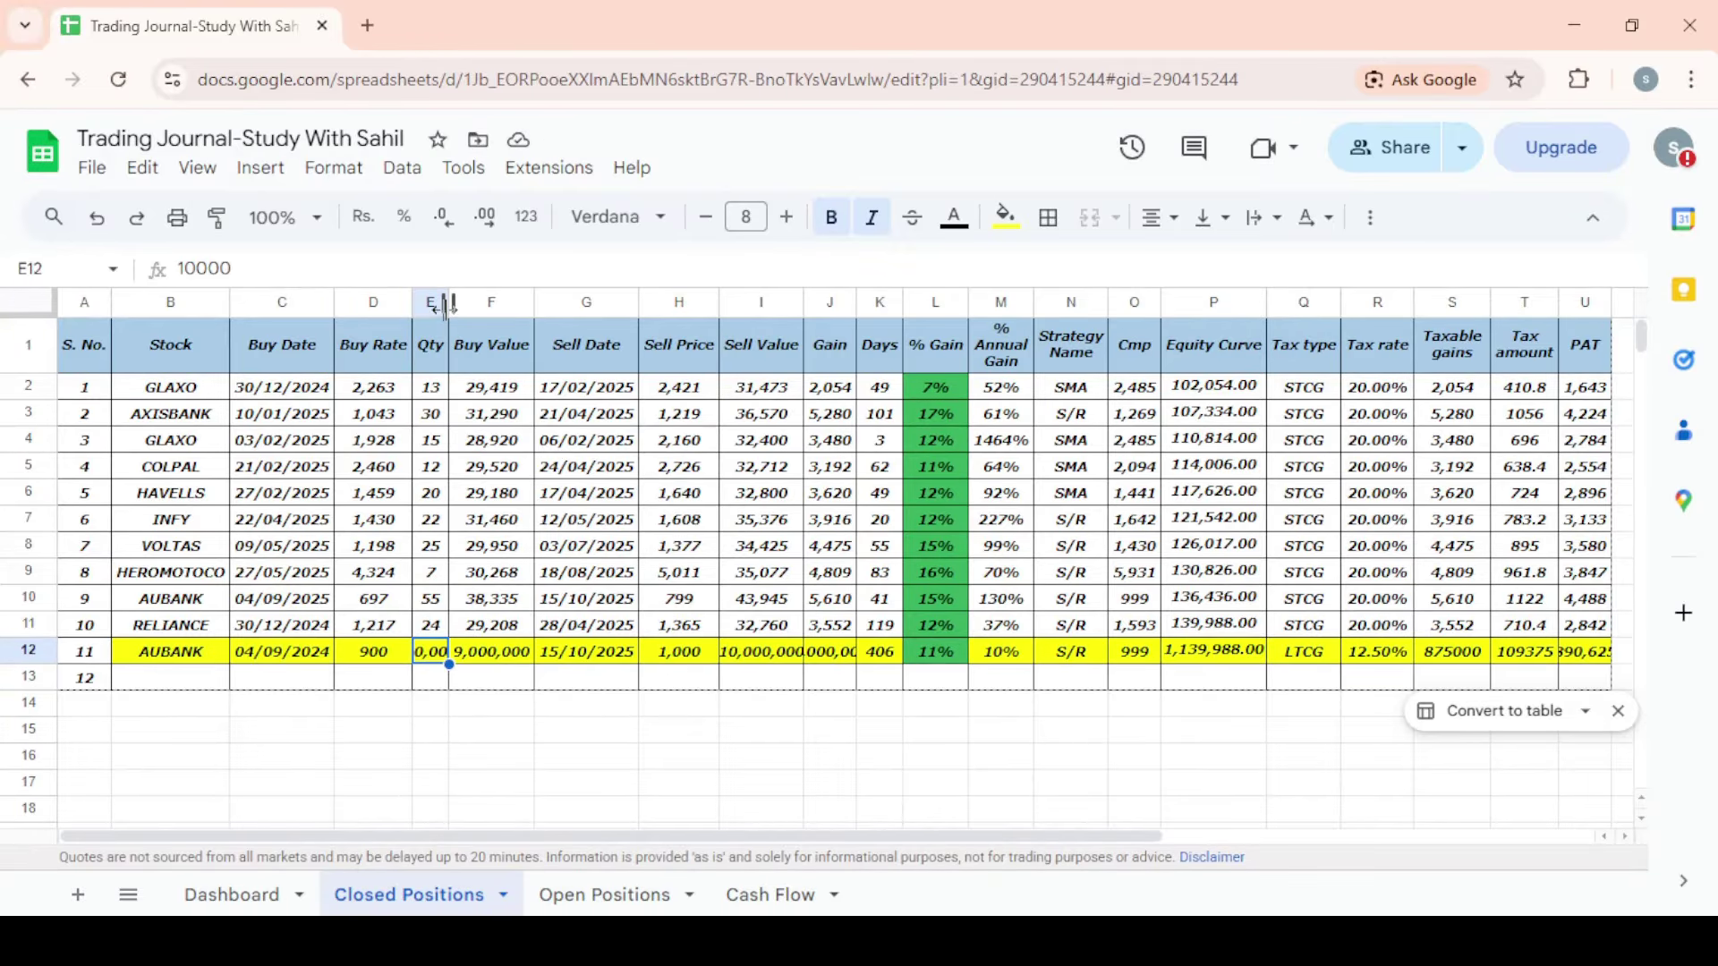
{"action": "left_click_drag", "start_coordinate": [447, 305], "coordinate": [475, 305]}
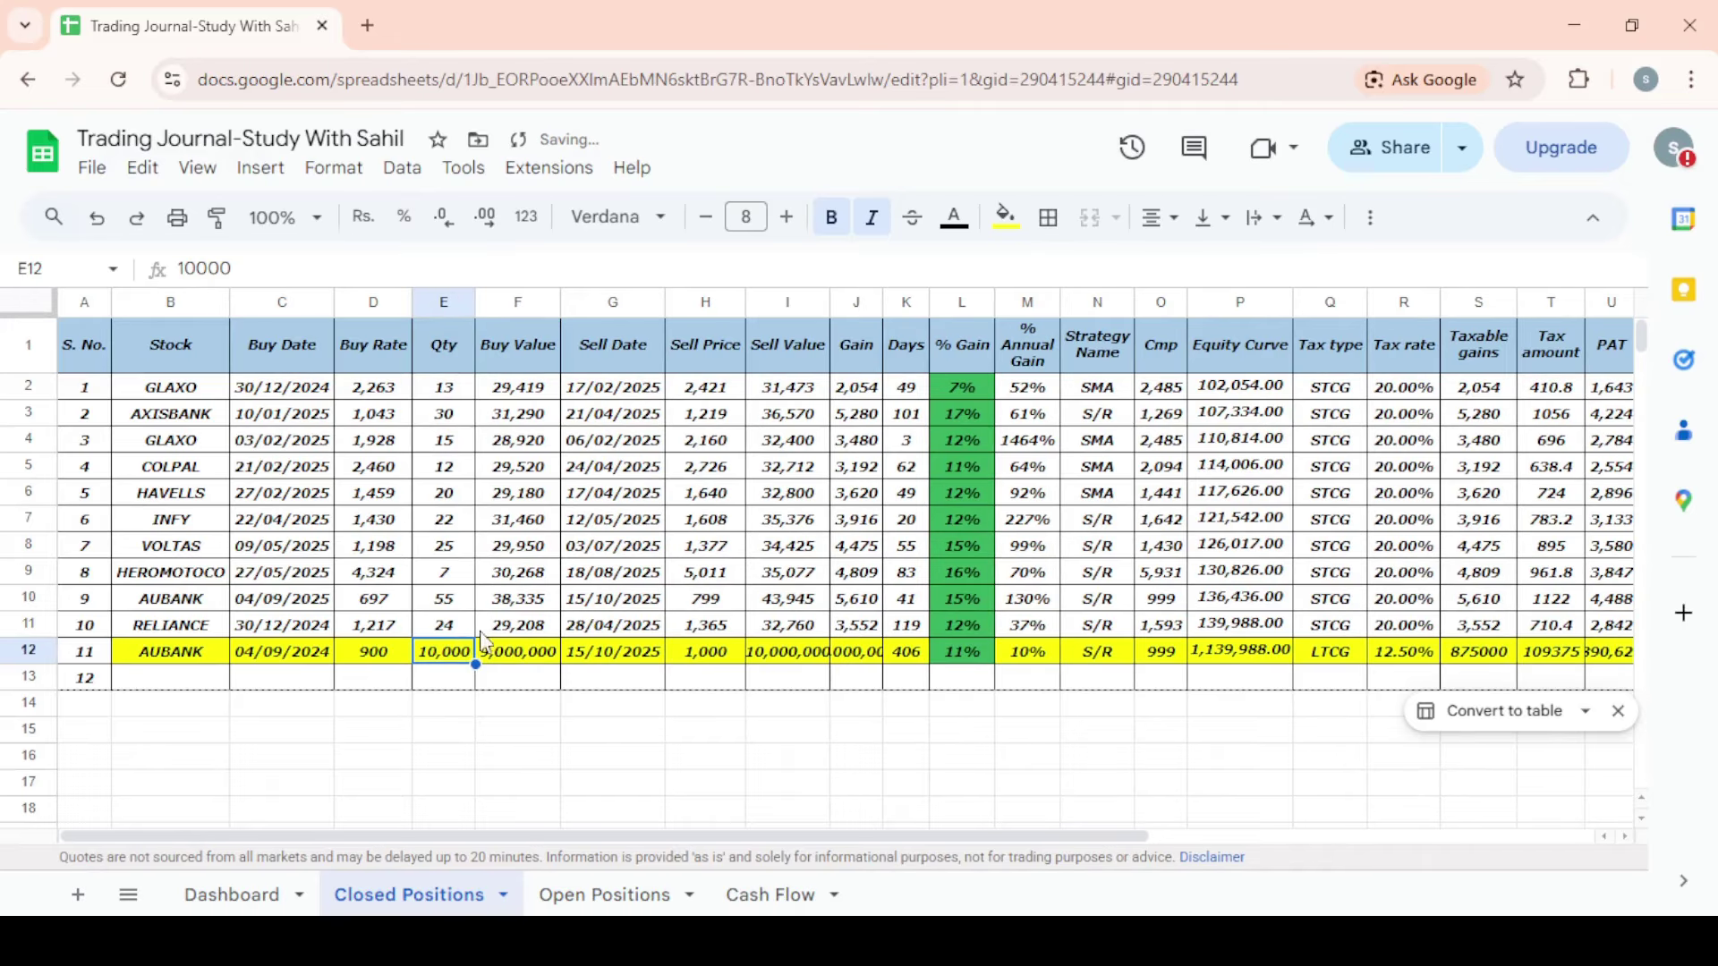
{"action": "left_click", "coordinate": [445, 672]}
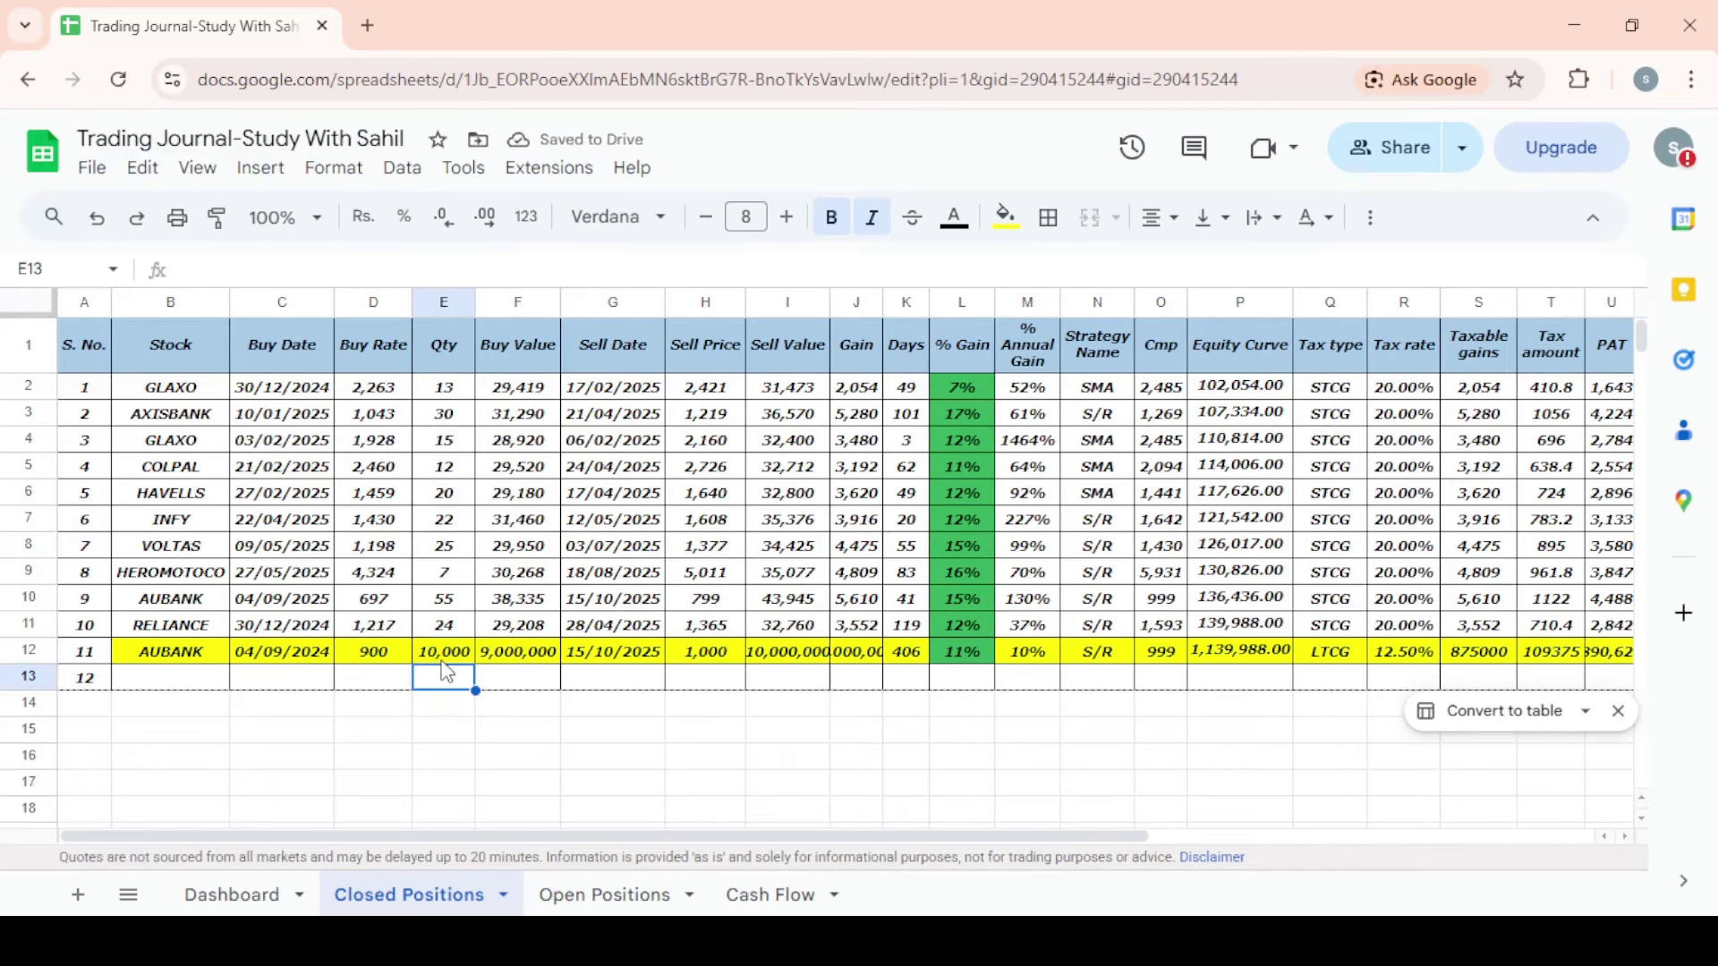
{"action": "key", "text": "Up"}
{"action": "key", "text": "Right"}
{"action": "key", "text": "Right"}
{"action": "key", "text": "Right"}
{"action": "key", "text": "Right"}
{"action": "key", "text": "Right"}
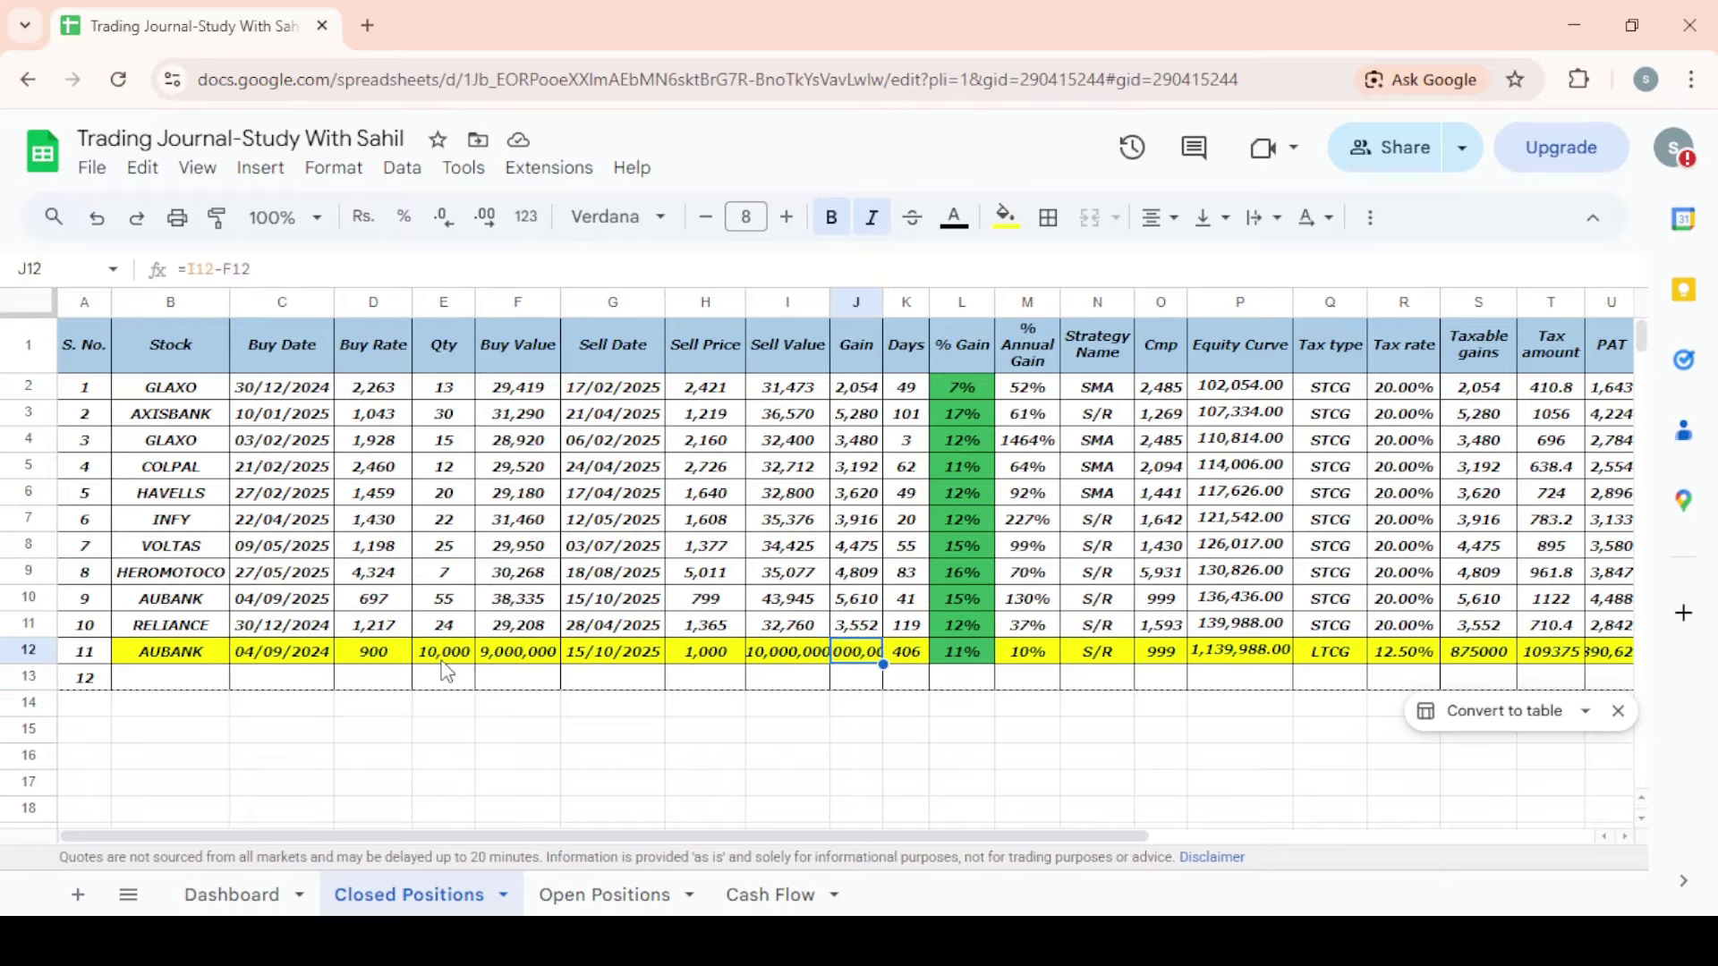
{"action": "double_click", "coordinate": [884, 305]}
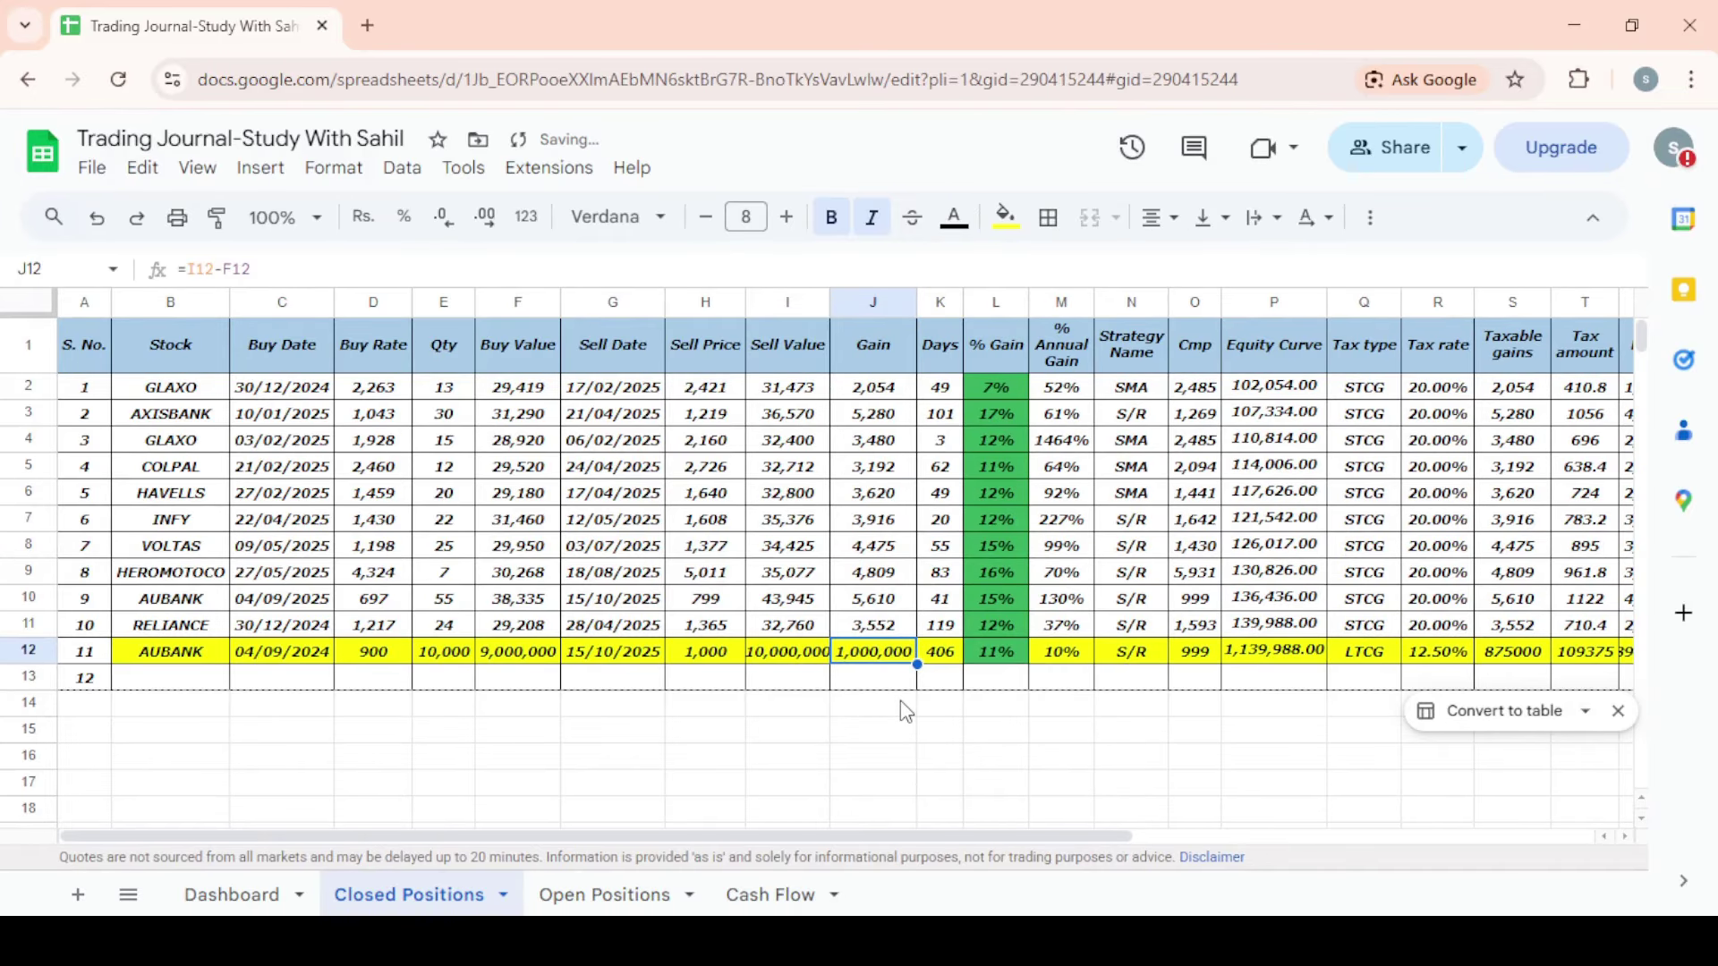
- Examine the Gain, Days and Taxable gains cells of the AUBANK trade in row 12
{"action": "key", "text": "Down"}
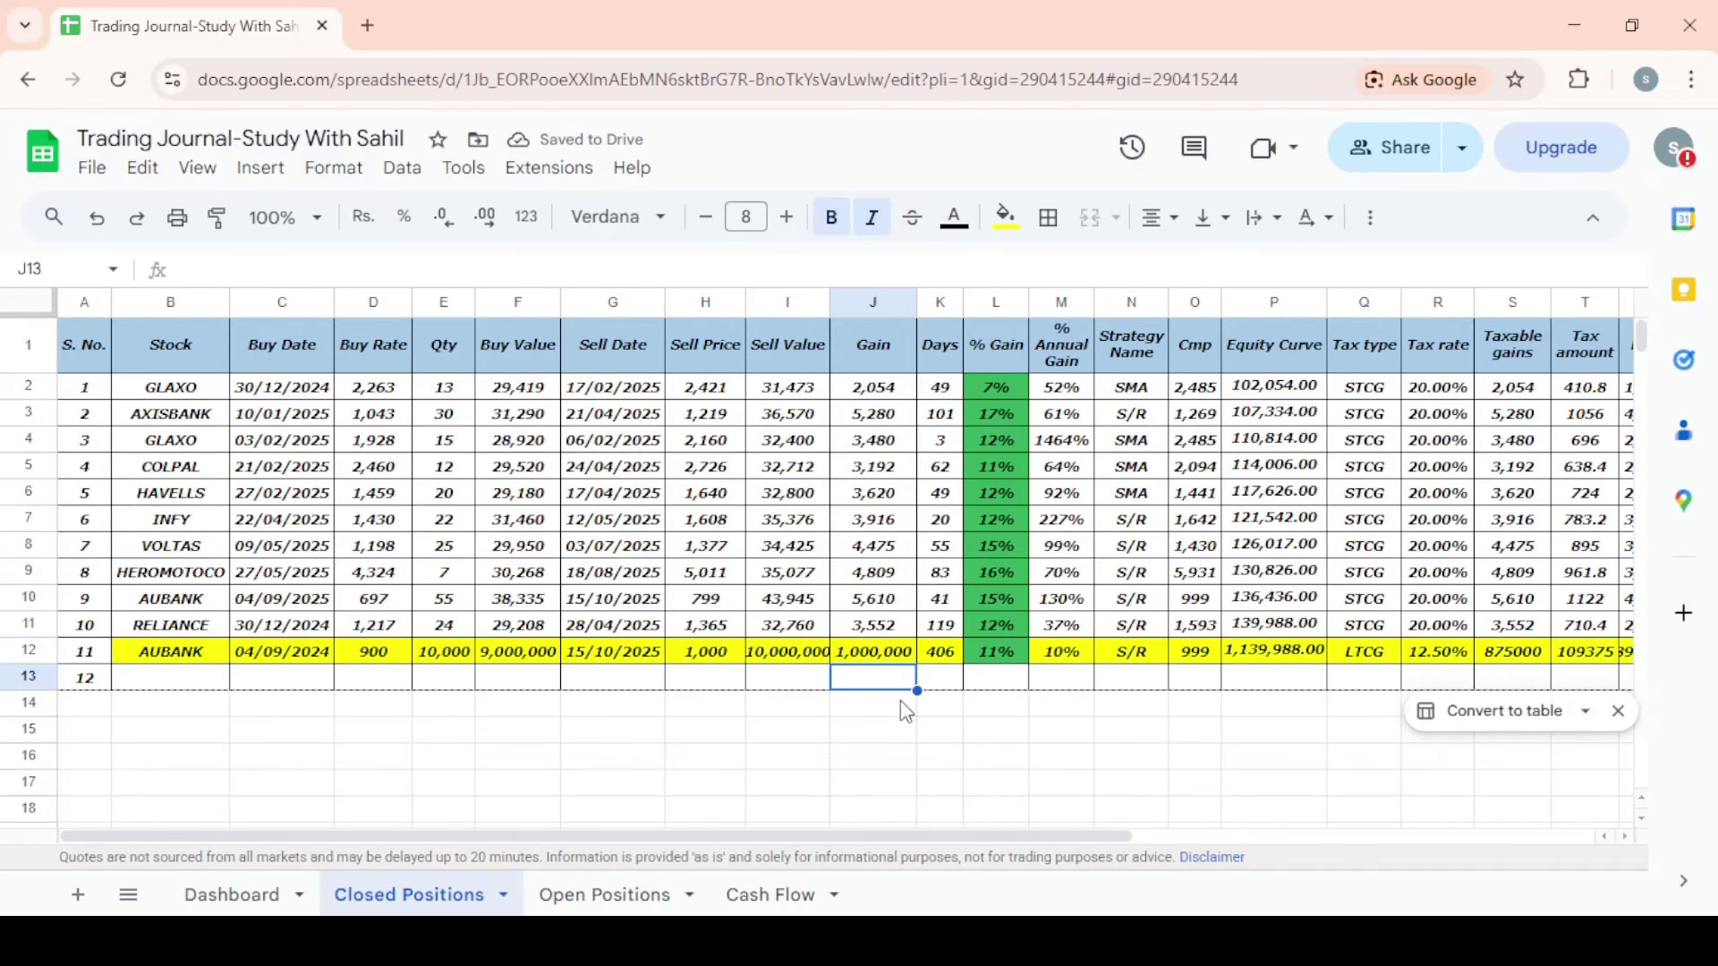
{"action": "key", "text": "Up"}
{"action": "key", "text": "Left"}
{"action": "key", "text": "Right"}
{"action": "key", "text": "Right"}
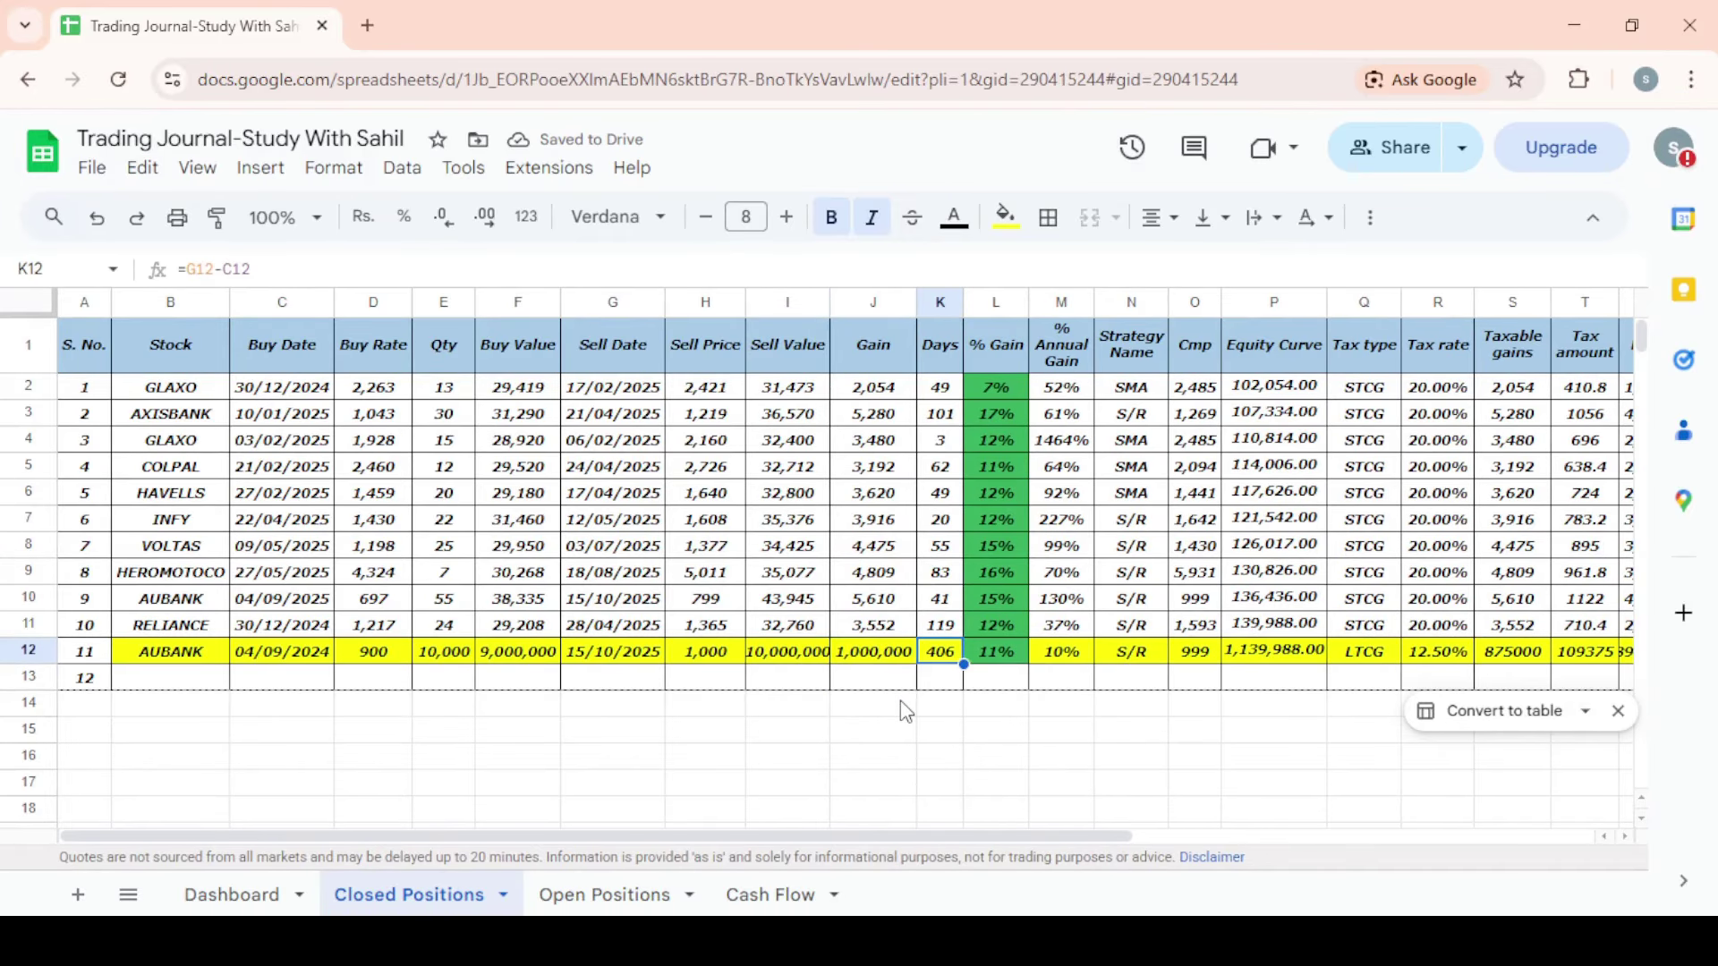
{"action": "key", "text": "Right"}
{"action": "key", "text": "Right"}
{"action": "key", "text": "Right"}
{"action": "key", "text": "Right"}
{"action": "key", "text": "Right"}
{"action": "key", "text": "Right"}
{"action": "key", "text": "Right"}
{"action": "key", "text": "Right"}
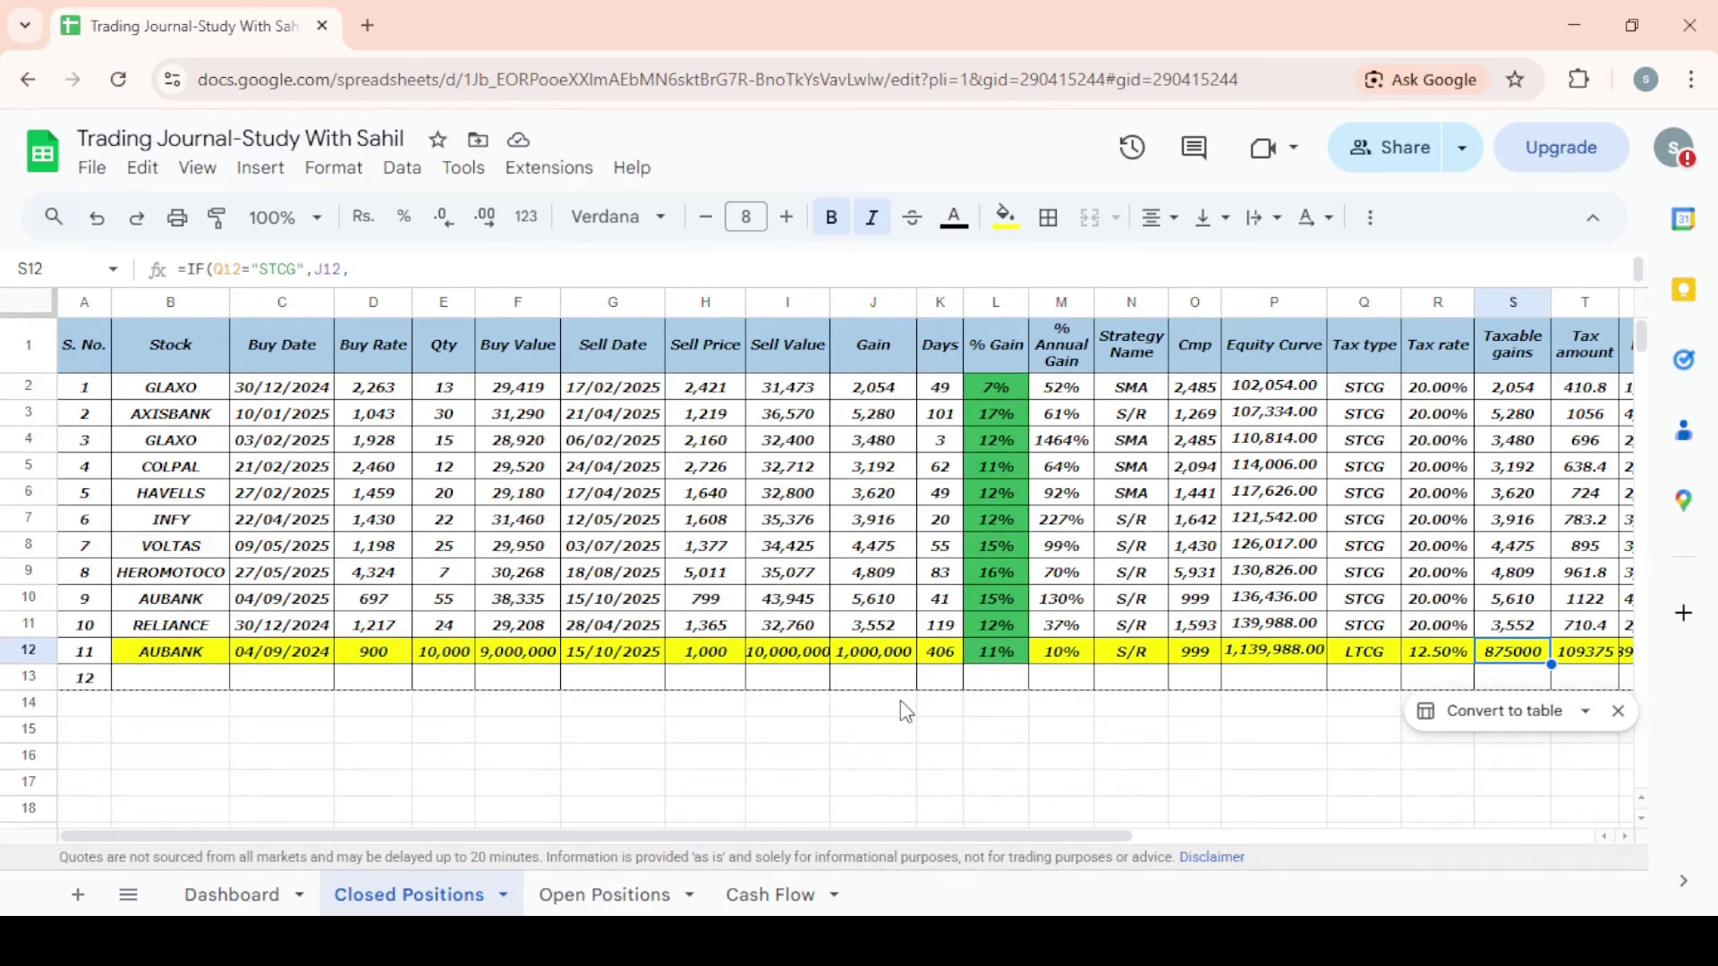
- Set the quantity of the highlighted AUBANK trade in row 12 back to 100
{"action": "key", "text": "Left"}
{"action": "key", "text": "Left"}
{"action": "key", "text": "Left"}
{"action": "key", "text": "Left"}
{"action": "key", "text": "Left"}
{"action": "key", "text": "Left"}
{"action": "key", "text": "Left"}
{"action": "key", "text": "Left"}
{"action": "key", "text": "Left"}
{"action": "key", "text": "Left"}
{"action": "key", "text": "Left"}
{"action": "key", "text": "Left"}
{"action": "key", "text": "Left"}
{"action": "key", "text": "Left"}
{"action": "key", "text": "Left"}
{"action": "key", "text": "Left"}
{"action": "key", "text": "Left"}
{"action": "key", "text": "Left"}
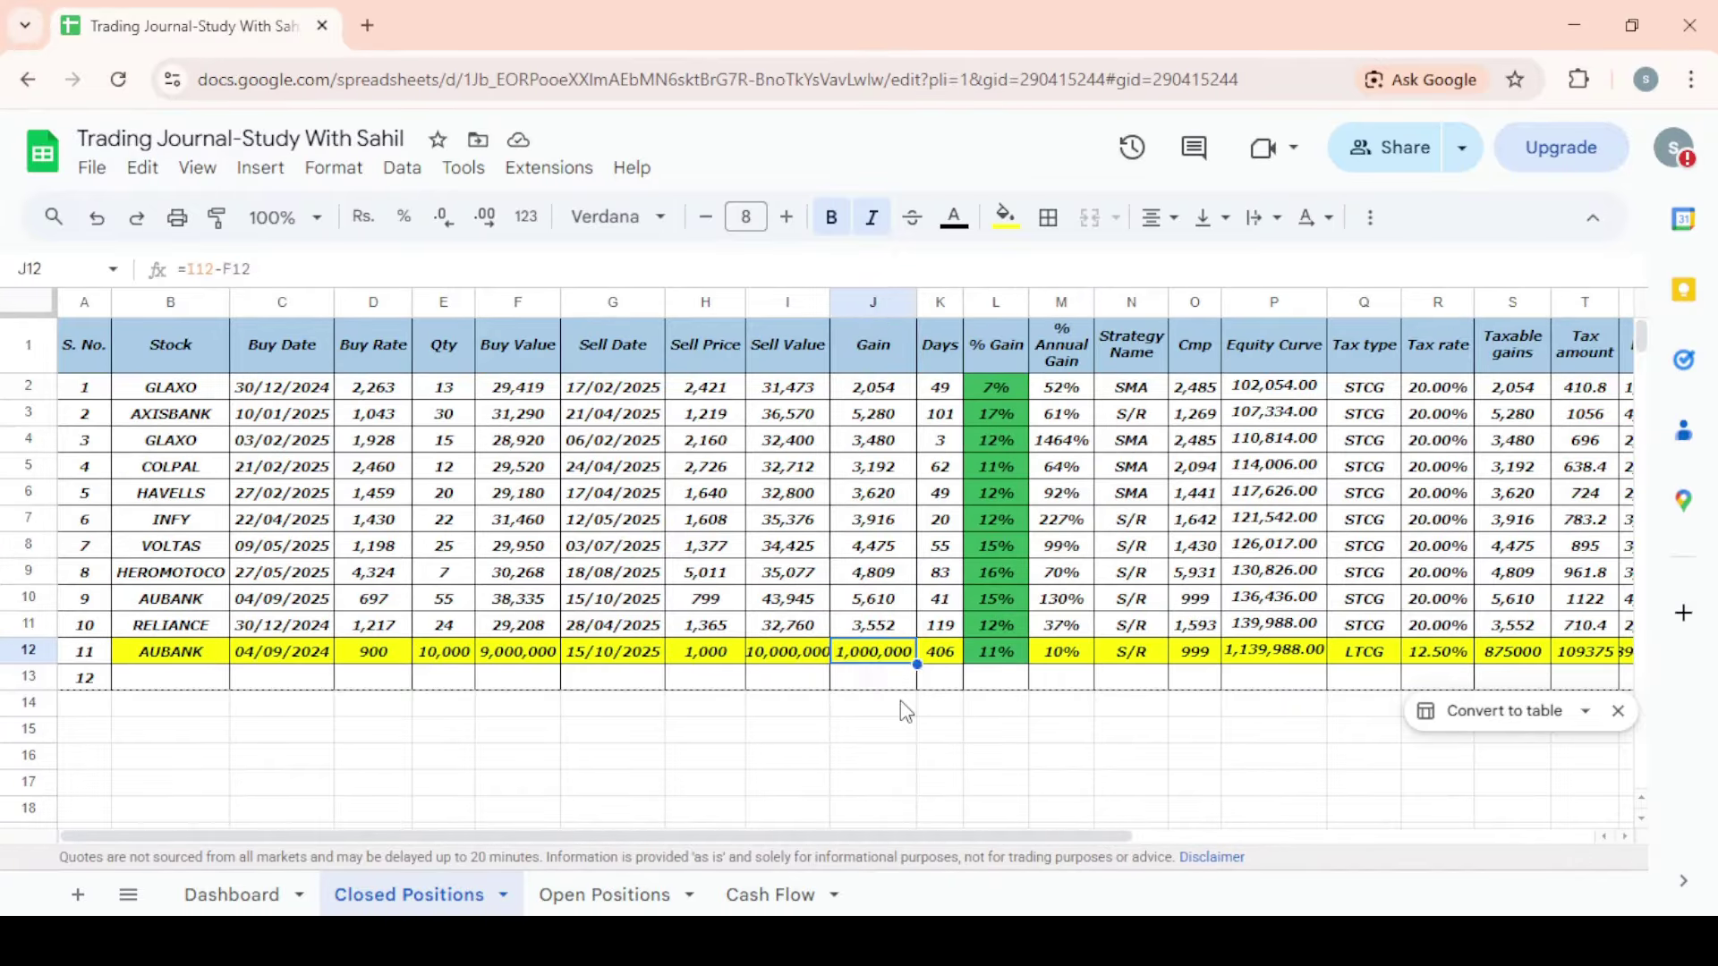
{"action": "key", "text": "Right"}
{"action": "key", "text": "Right"}
{"action": "key", "text": "Right"}
{"action": "key", "text": "Right"}
{"action": "key", "text": "Right"}
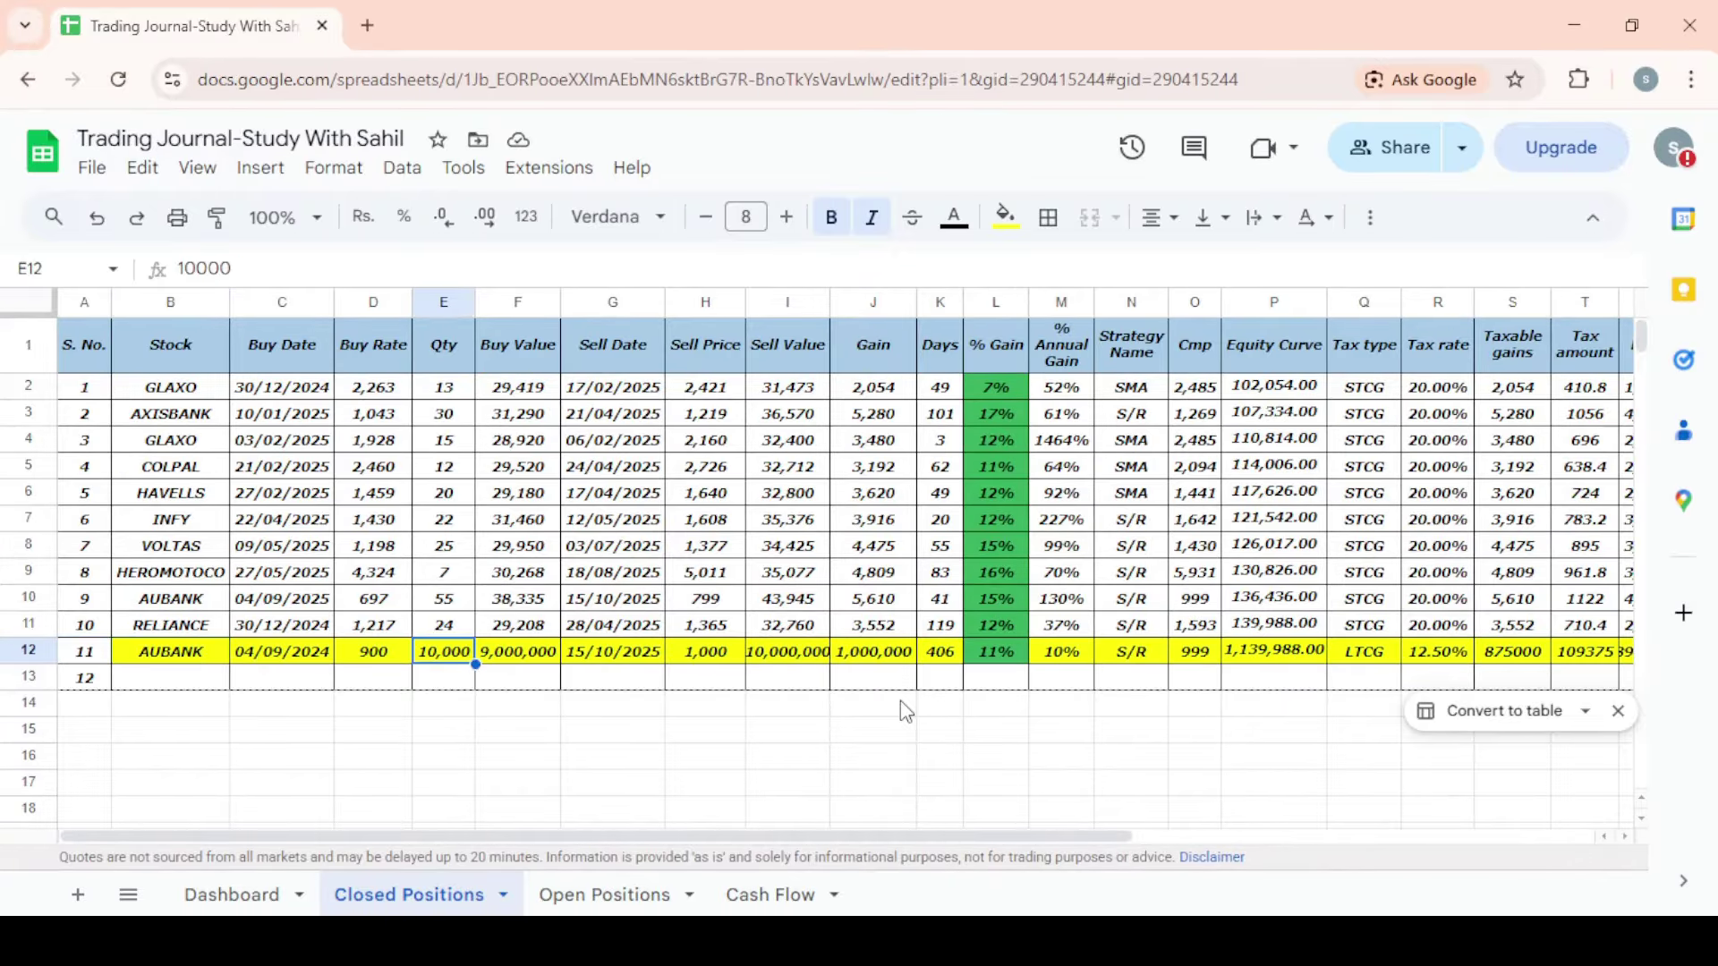
{"action": "key", "text": "Left"}
{"action": "type", "text": "100"}
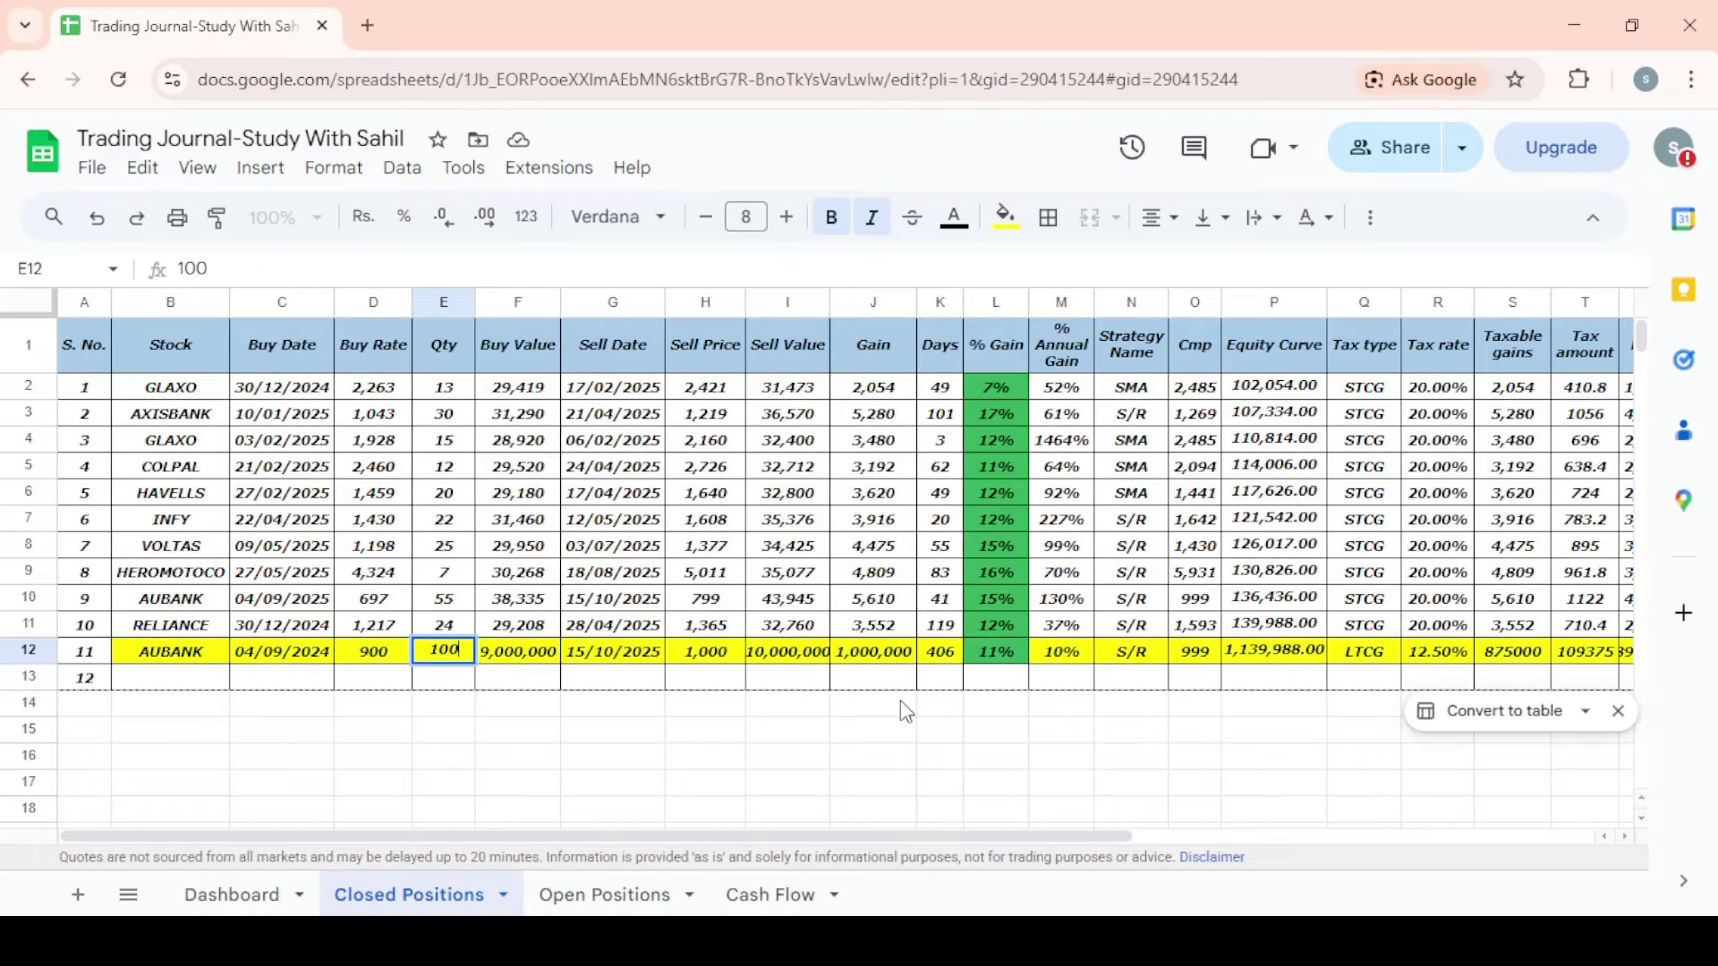
{"action": "key", "text": "Return"}
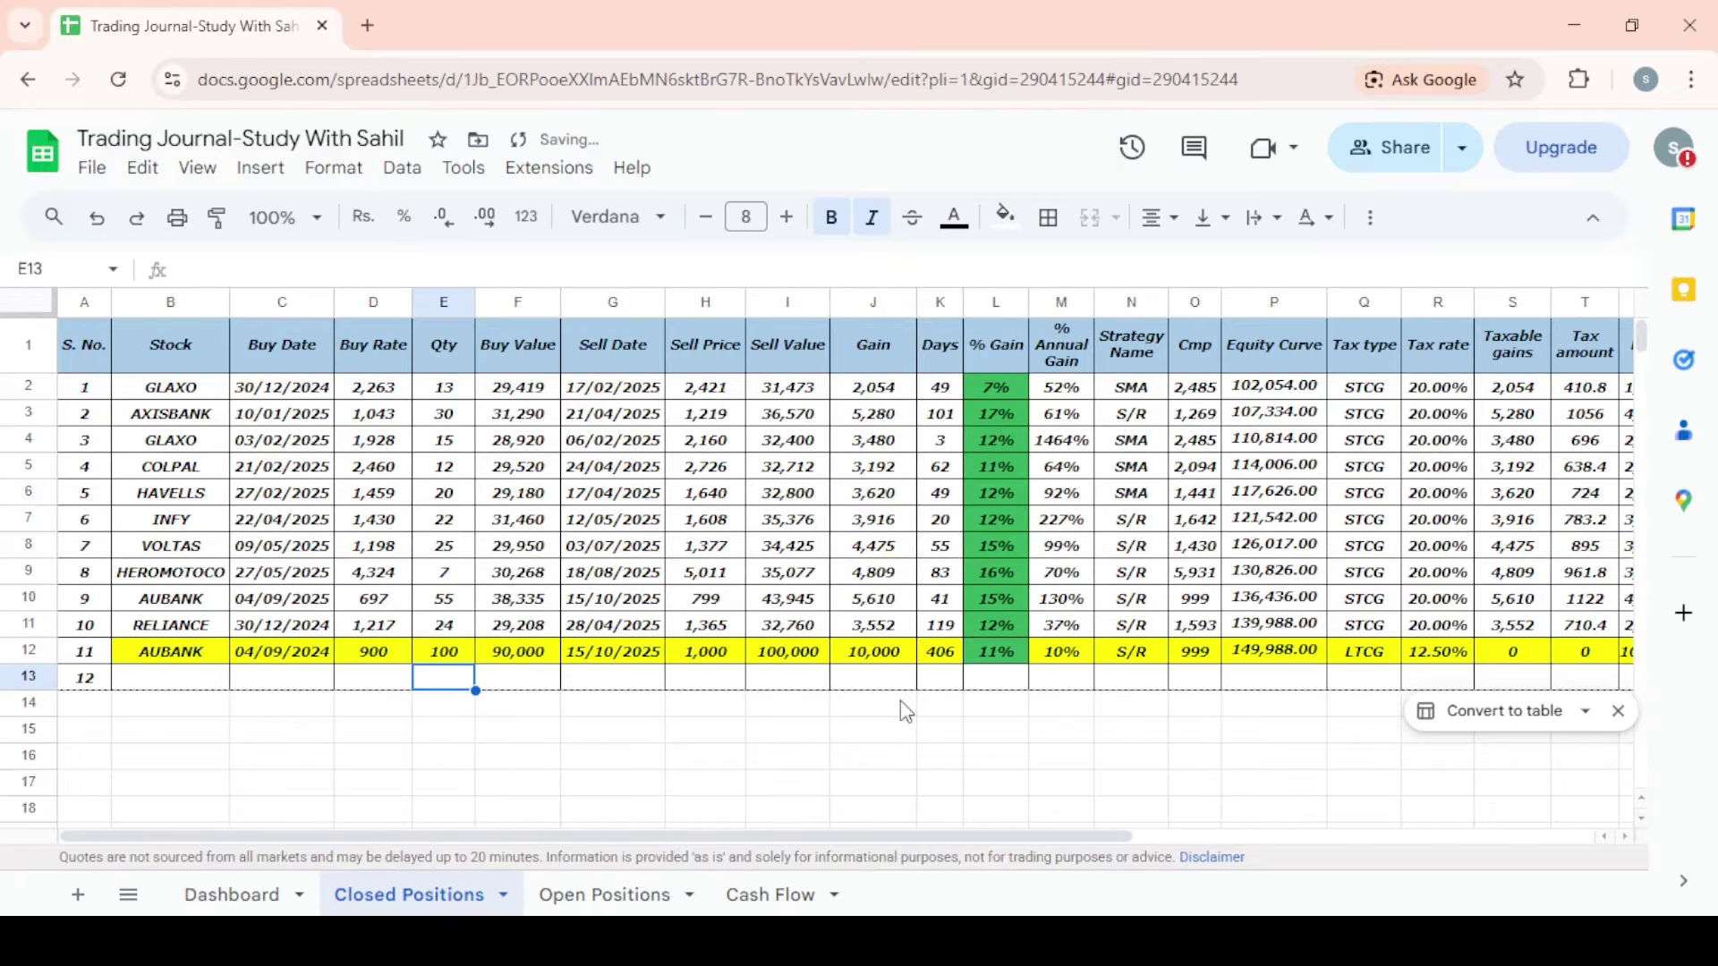
- Examine the AUBANK trade's row from Days and Equity Curve through Taxable gains to PAT at the reduced quantity
{"action": "key", "text": "Up"}
{"action": "key", "text": "Right"}
{"action": "key", "text": "Right"}
{"action": "key", "text": "Right"}
{"action": "key", "text": "Right"}
{"action": "key", "text": "Right"}
{"action": "key", "text": "Right"}
{"action": "key", "text": "Right"}
{"action": "key", "text": "Right"}
{"action": "key", "text": "Right"}
{"action": "key", "text": "Right"}
{"action": "key", "text": "Right"}
{"action": "key", "text": "Right"}
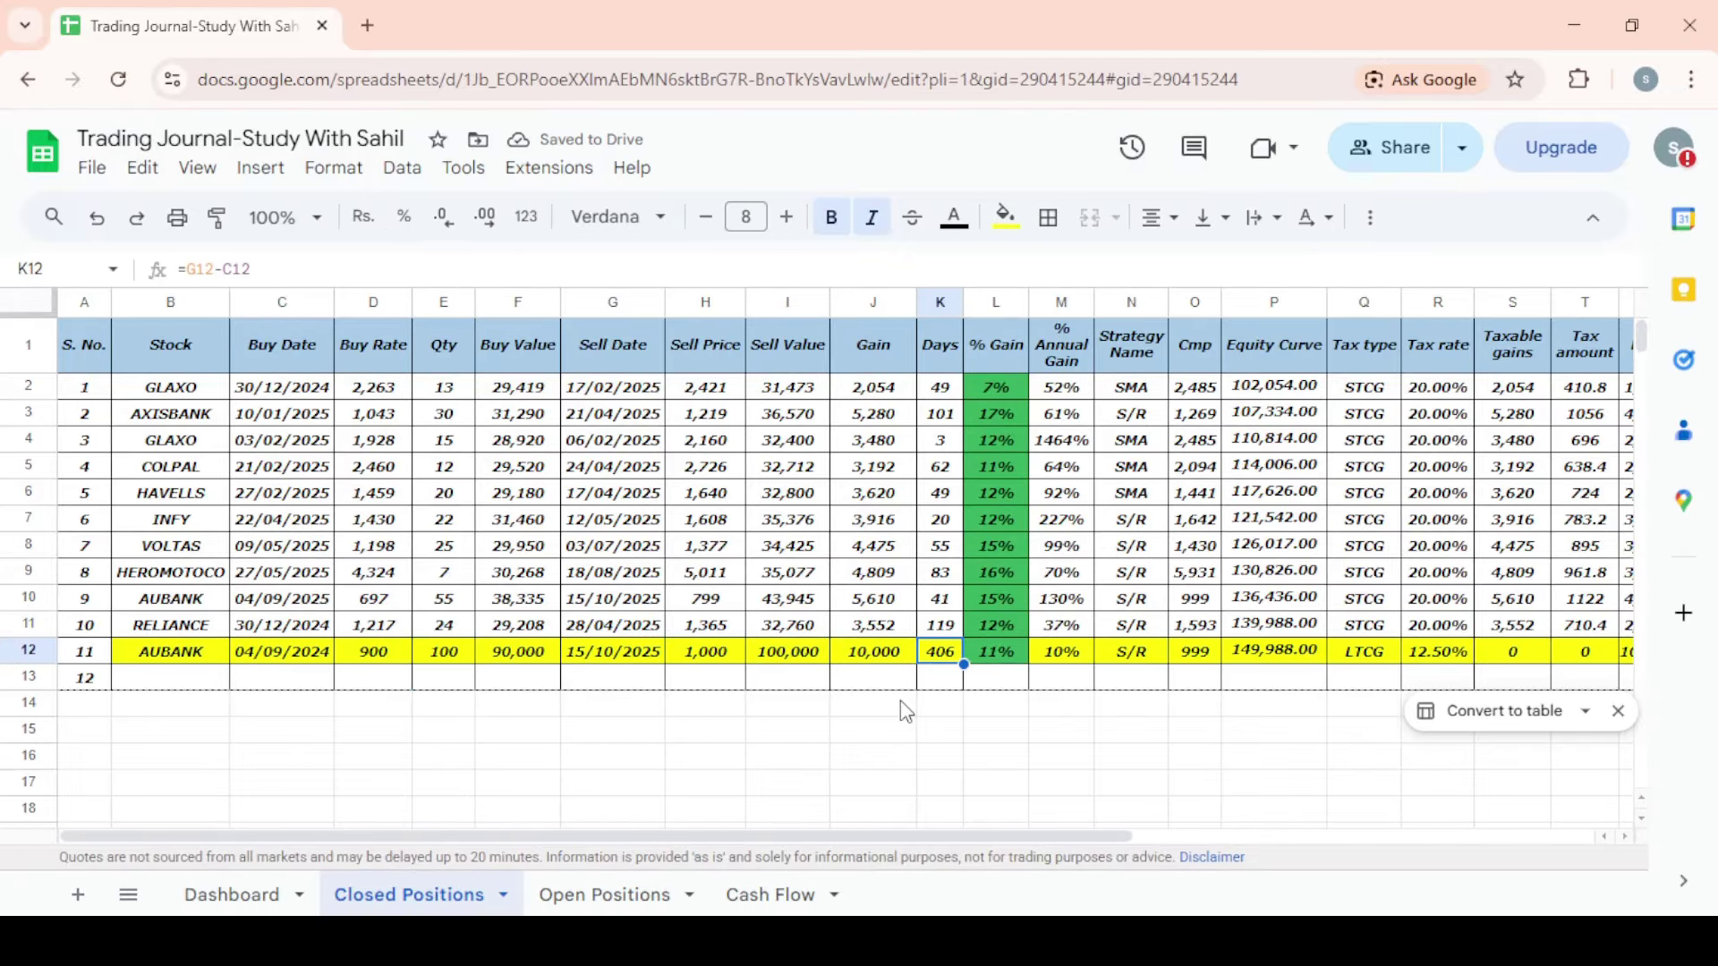
{"action": "key", "text": "Right"}
{"action": "key", "text": "Right"}
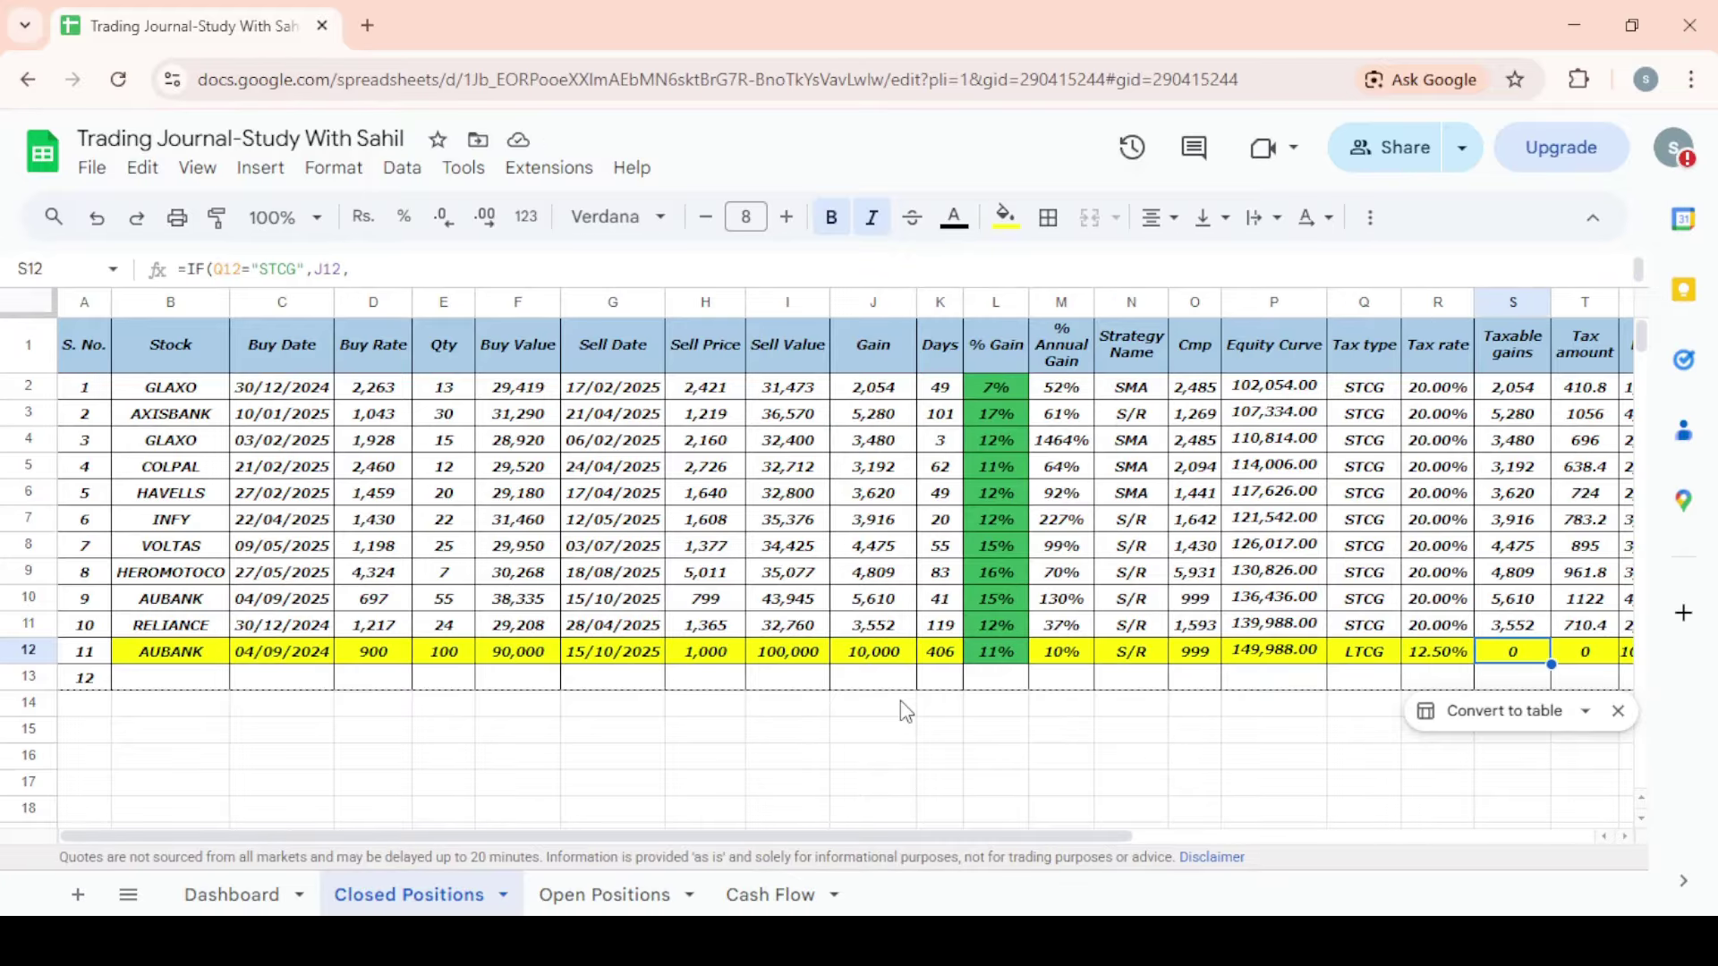
{"action": "key", "text": "Left"}
{"action": "key", "text": "Left"}
{"action": "key", "text": "Left"}
{"action": "key", "text": "Left"}
{"action": "key", "text": "Left"}
{"action": "key", "text": "Right"}
{"action": "key", "text": "Right"}
{"action": "key", "text": "Right"}
{"action": "key", "text": "Right"}
{"action": "key", "text": "Right"}
{"action": "key", "text": "Right"}
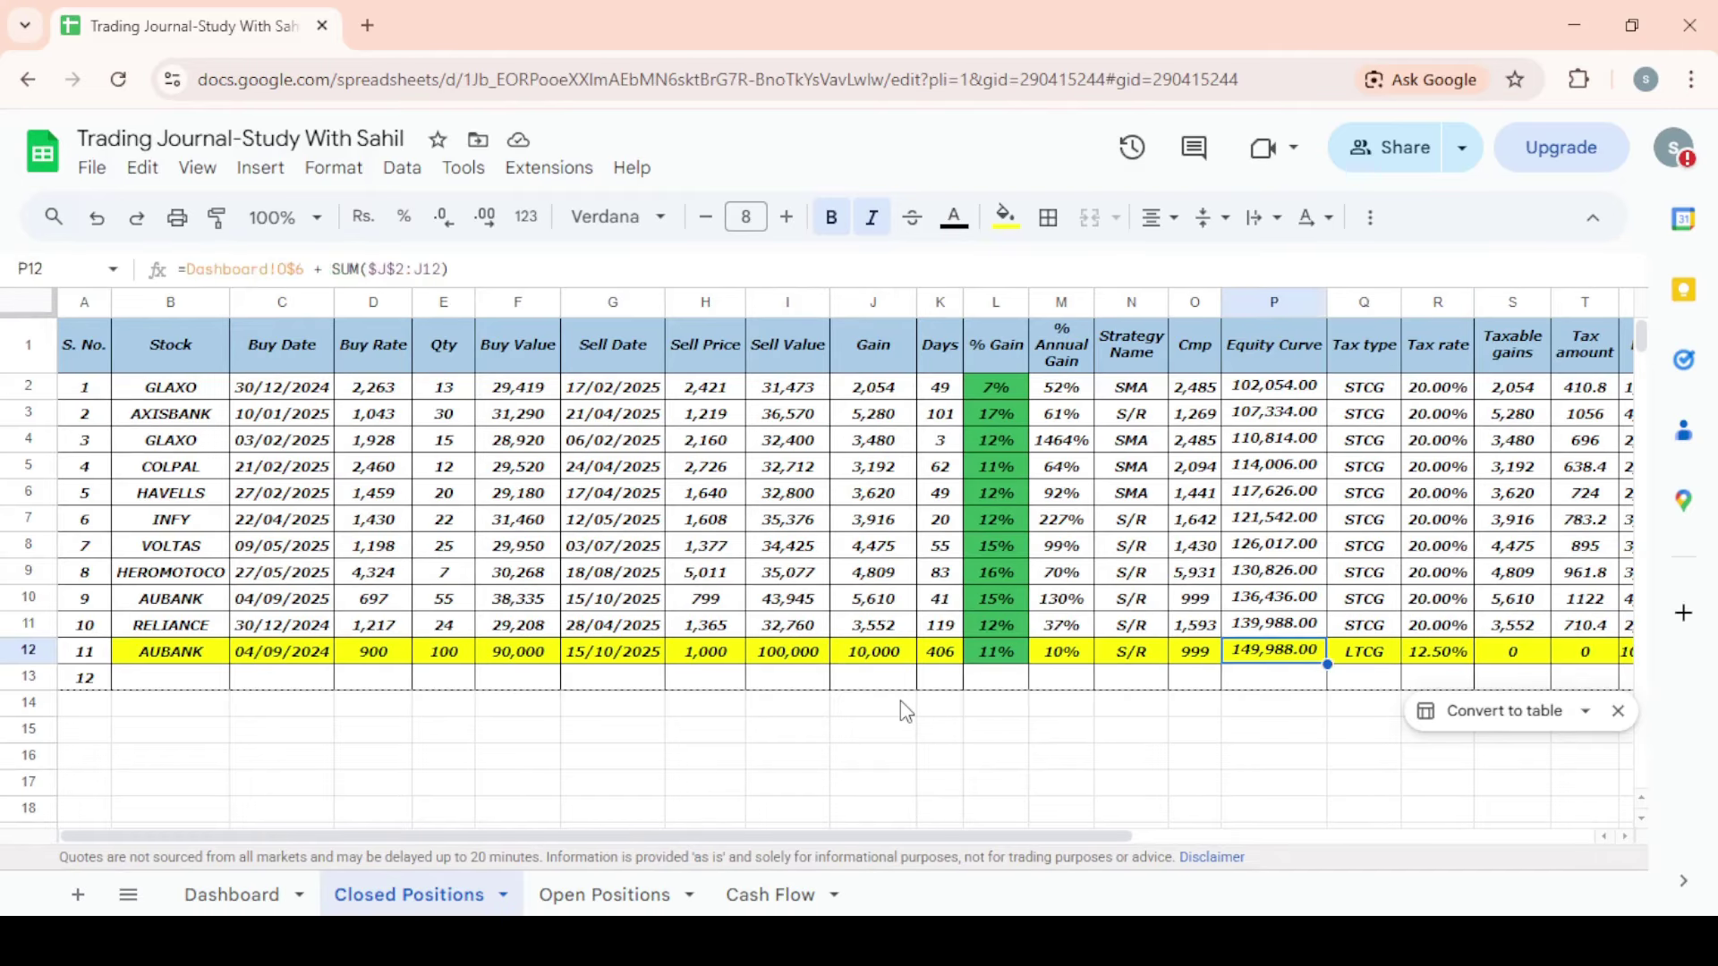
{"action": "key", "text": "Right"}
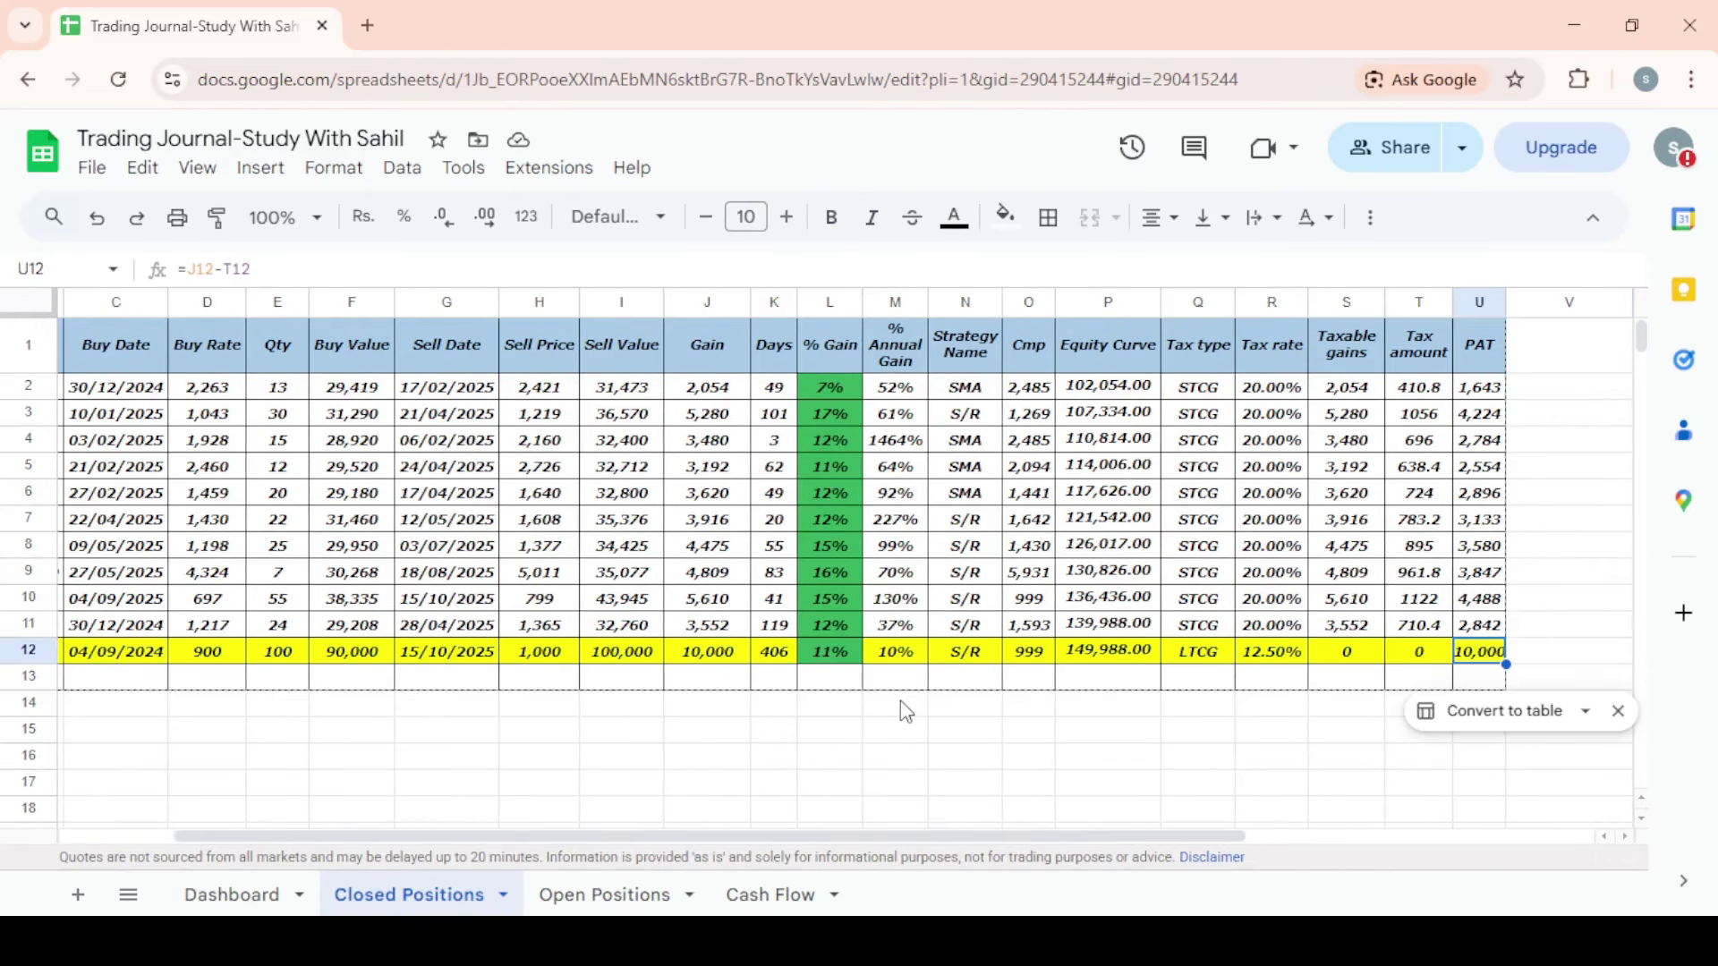
- Set the Sell Price of the AUBANK trade in row 12 to 799 and view the effect on the Dashboard sheet
{"action": "key", "text": "Left"}
{"action": "key", "text": "Left"}
{"action": "key", "text": "Left"}
{"action": "key", "text": "Left"}
{"action": "key", "text": "Left"}
{"action": "key", "text": "Left"}
{"action": "key", "text": "Left"}
{"action": "key", "text": "Left"}
{"action": "key", "text": "Left"}
{"action": "key", "text": "Left"}
{"action": "key", "text": "Left"}
{"action": "key", "text": "Left"}
{"action": "key", "text": "Left"}
{"action": "key", "text": "Left"}
{"action": "key", "text": "Left"}
{"action": "key", "text": "Left"}
{"action": "key", "text": "Left"}
{"action": "key", "text": "Left"}
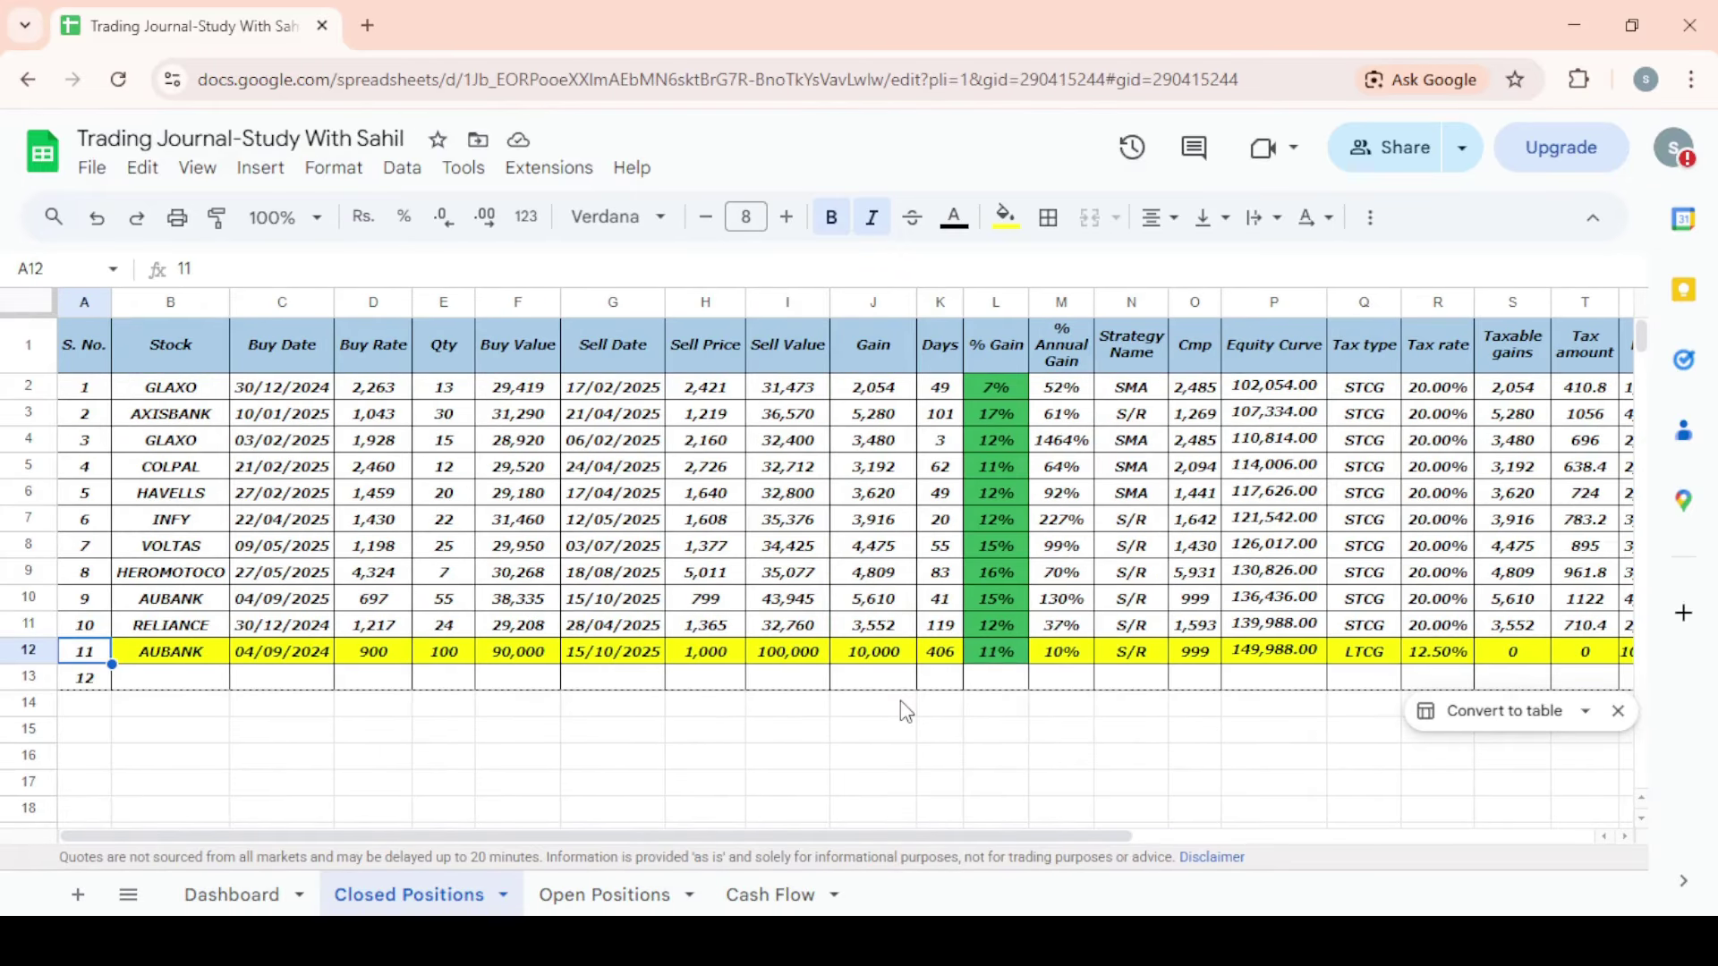
{"action": "key", "text": "Left"}
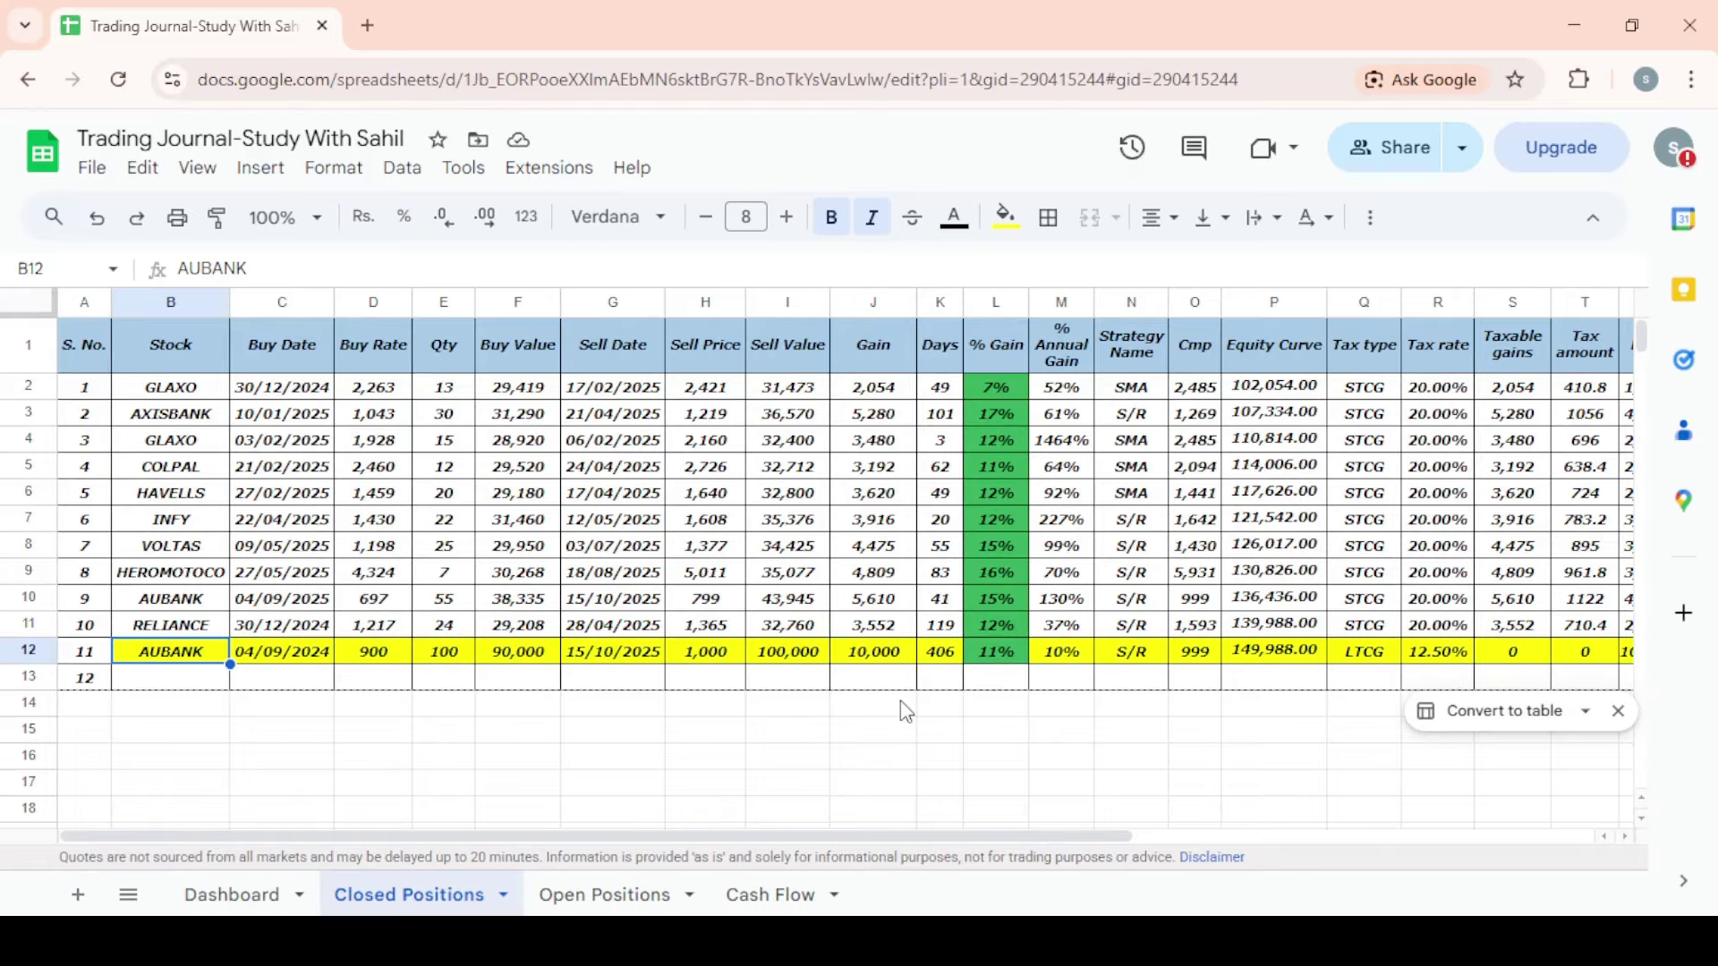
{"action": "key", "text": "Right"}
{"action": "key", "text": "Right"}
{"action": "key", "text": "Right"}
{"action": "key", "text": "Right"}
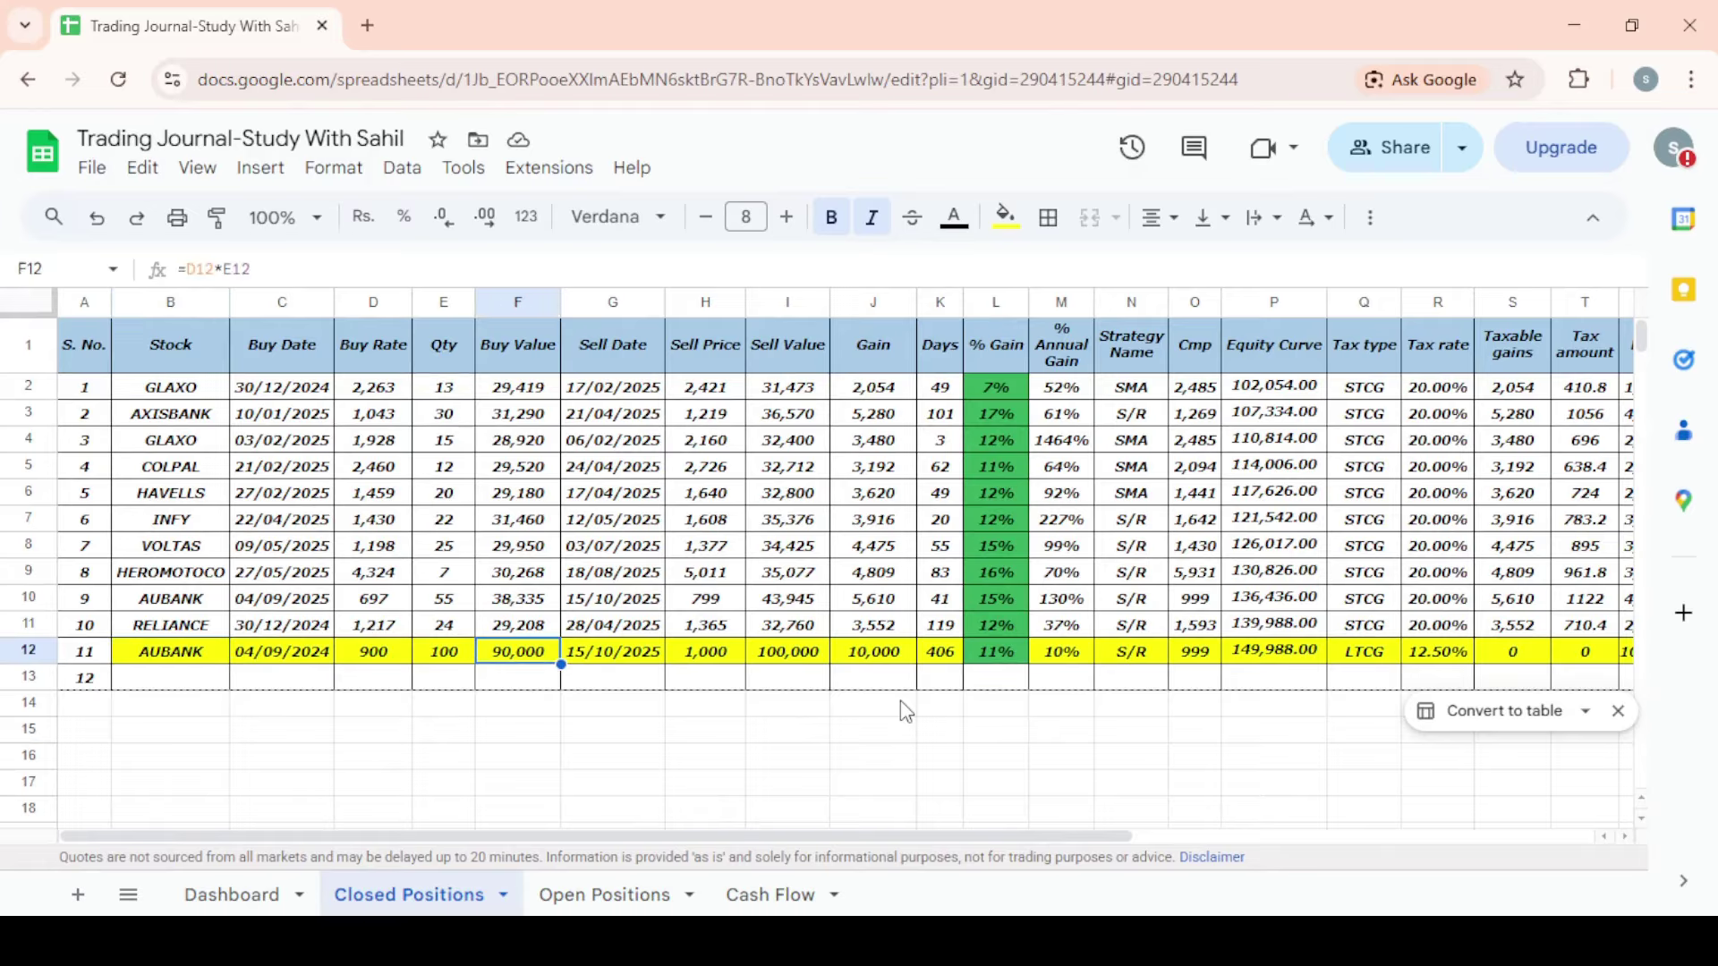
{"action": "key", "text": "Right"}
{"action": "key", "text": "Right"}
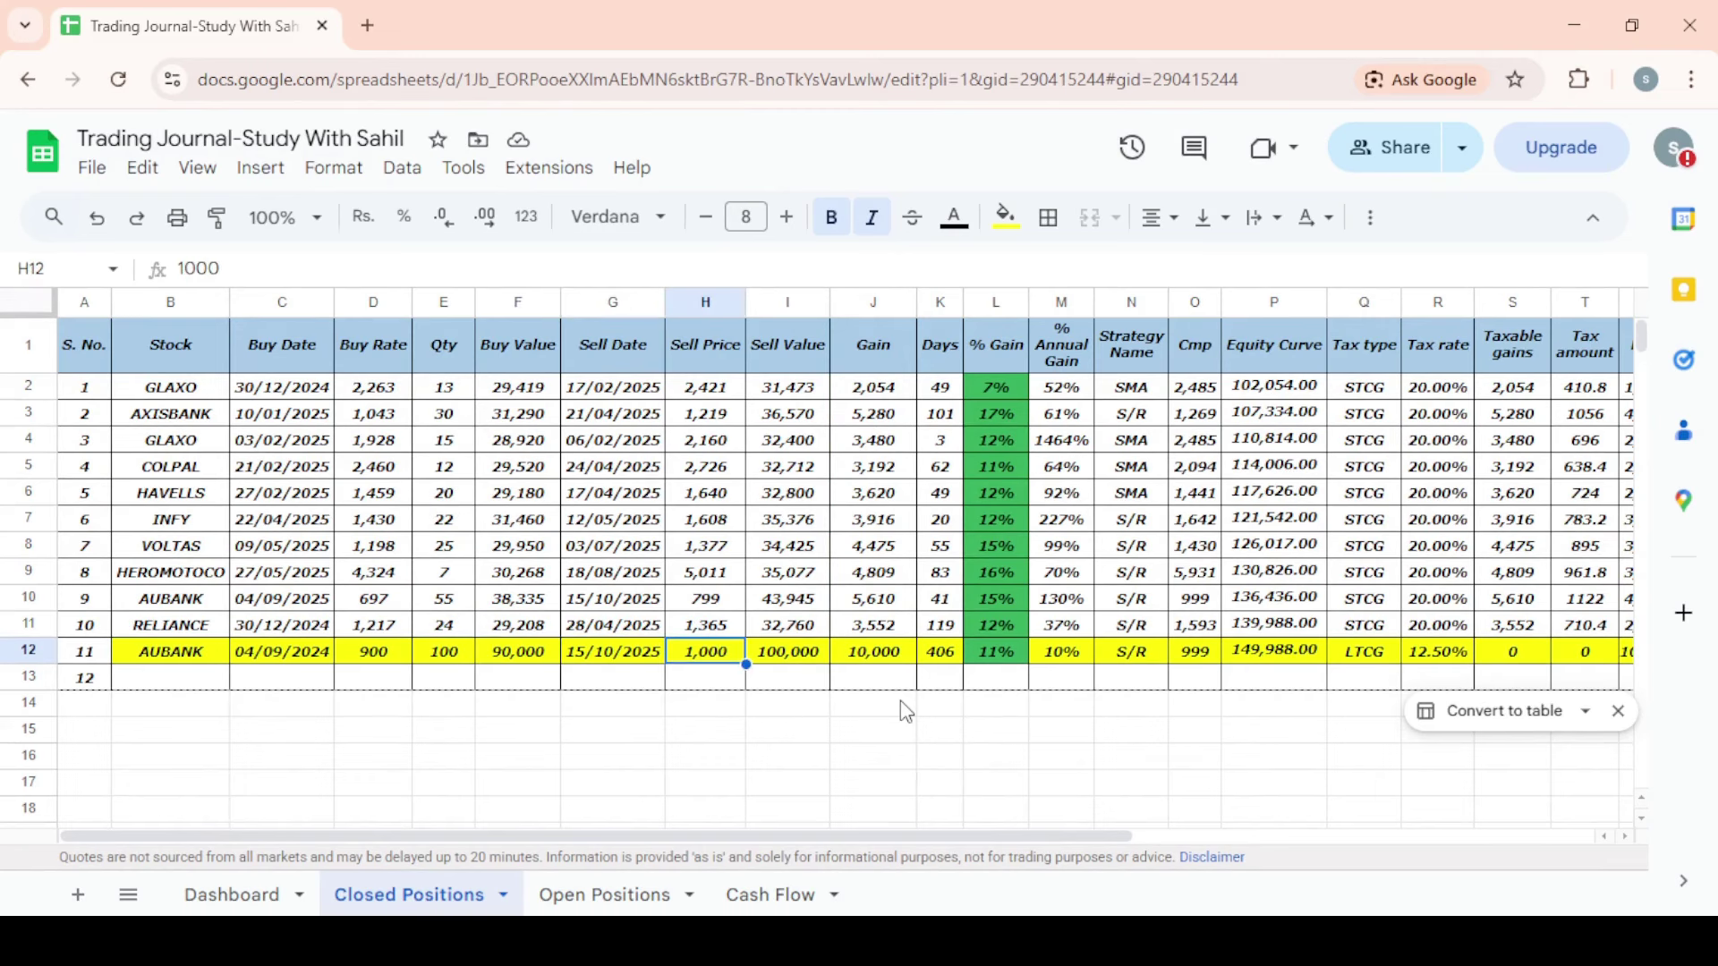
{"action": "type", "text": "799"}
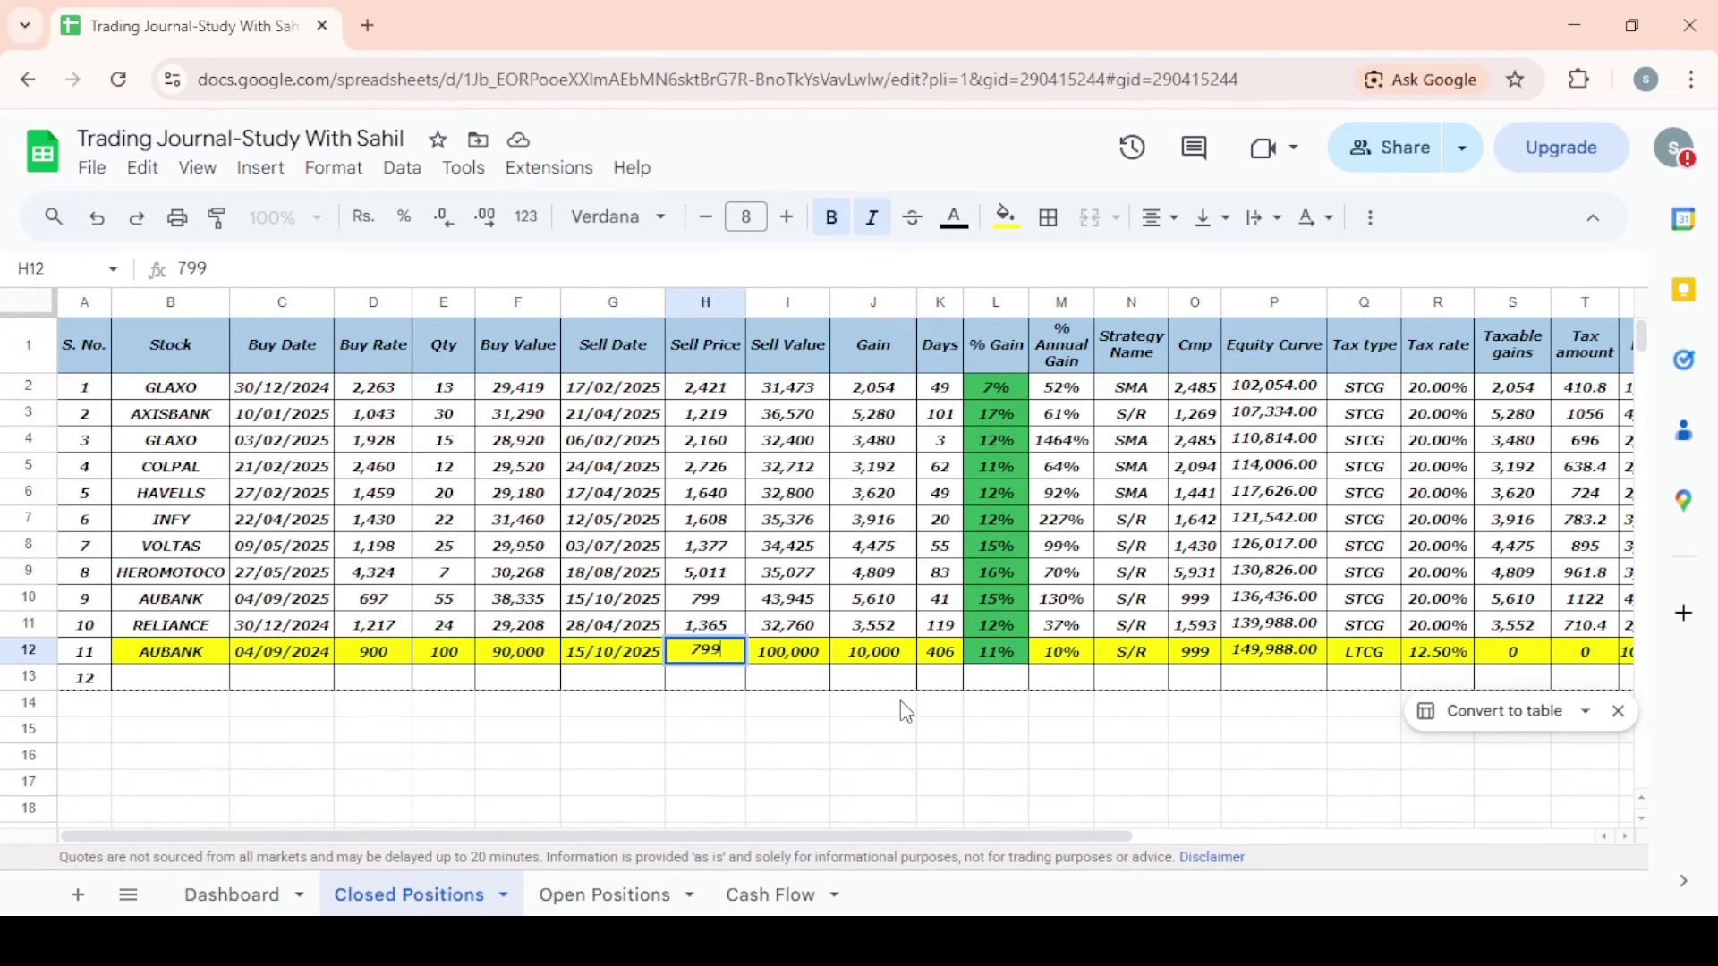
{"action": "key", "text": "Return"}
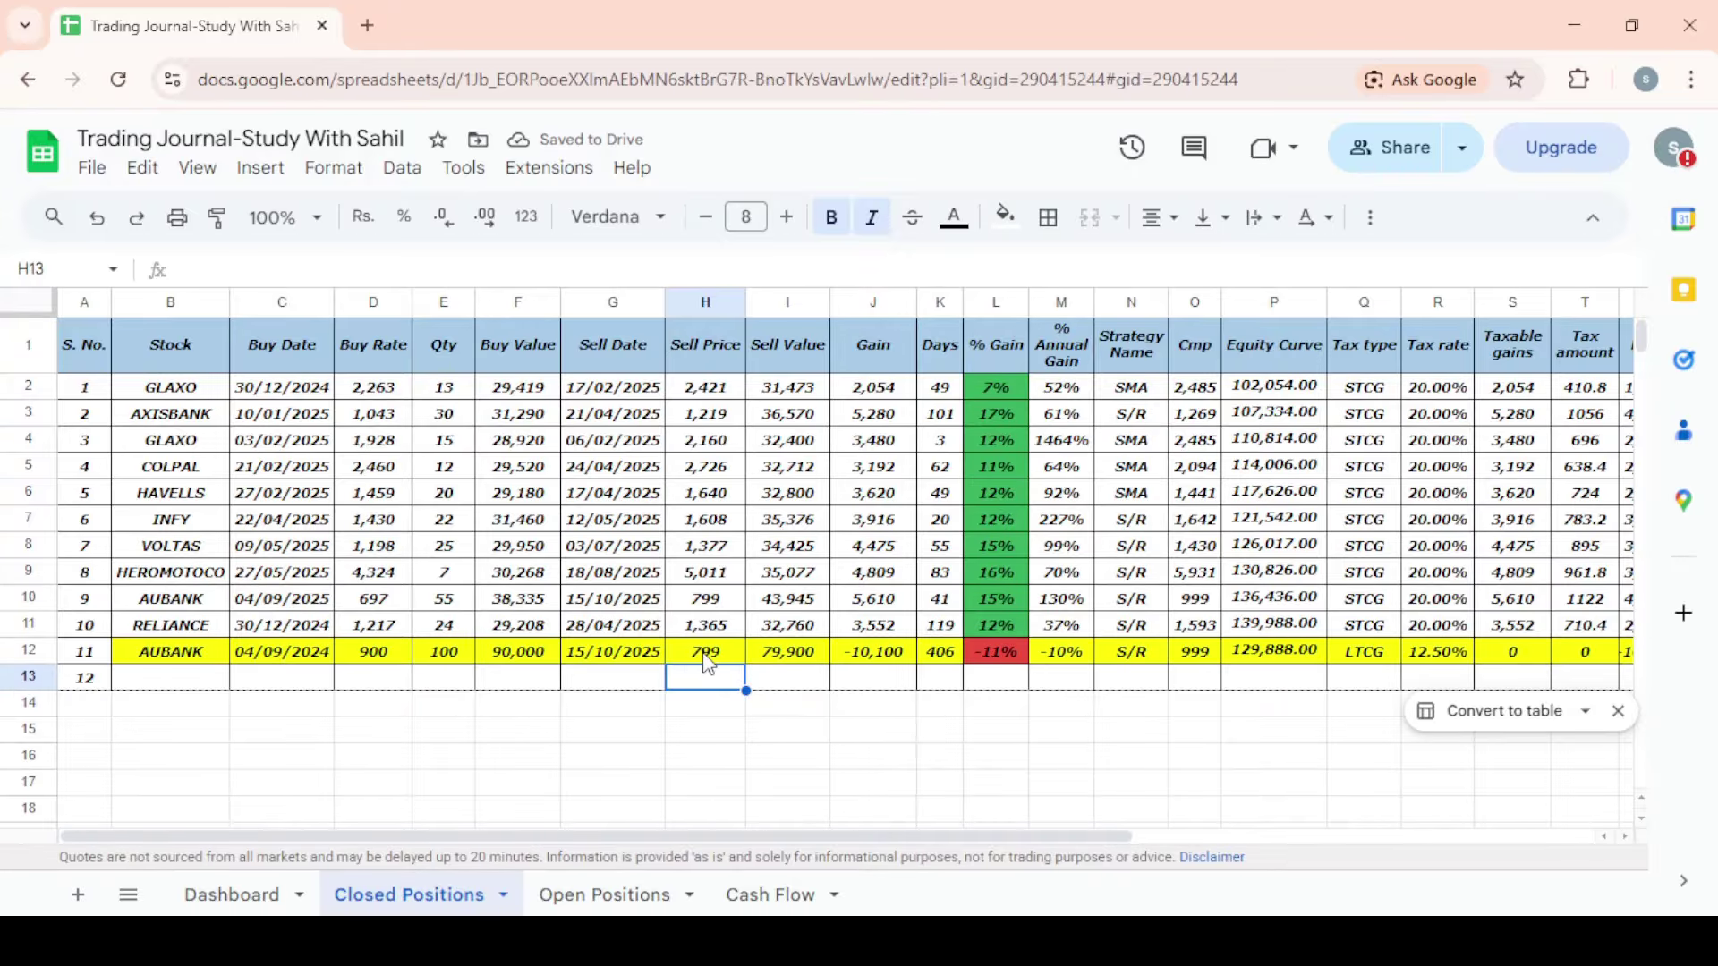
{"action": "left_click", "coordinate": [212, 904]}
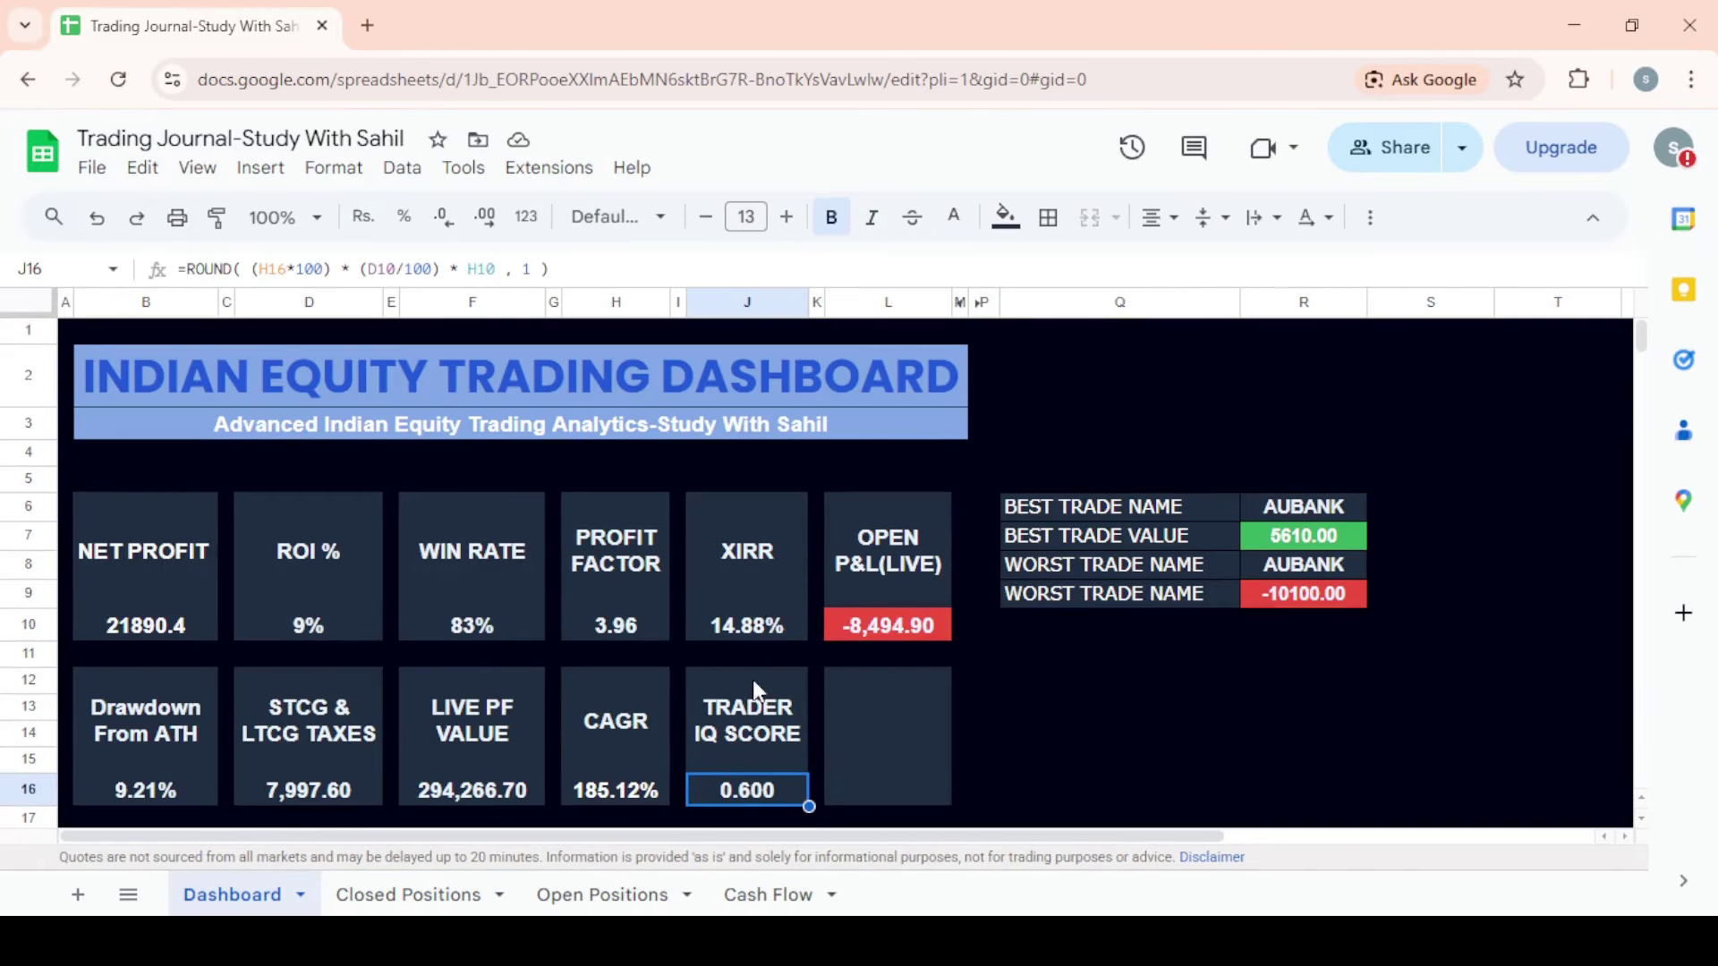
- Return to the Closed Positions sheet and set the Sell Price of the AUBANK trade in row 12 to 920
{"action": "left_click", "coordinate": [450, 897]}
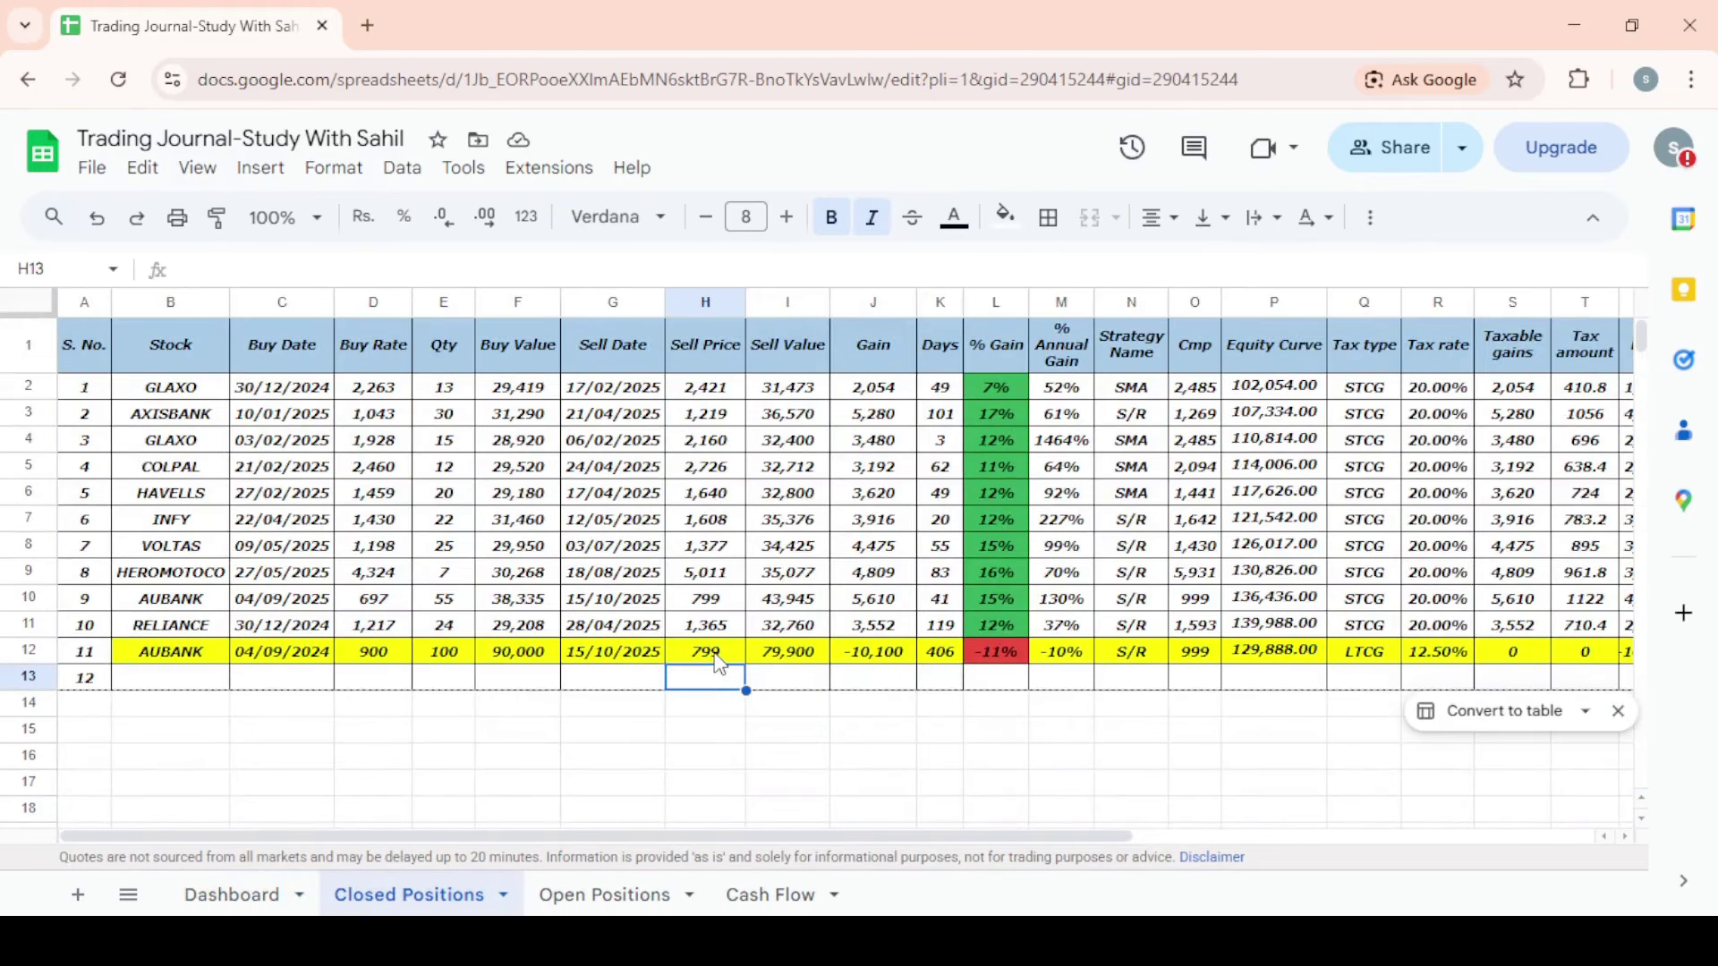
{"action": "left_click", "coordinate": [718, 661]}
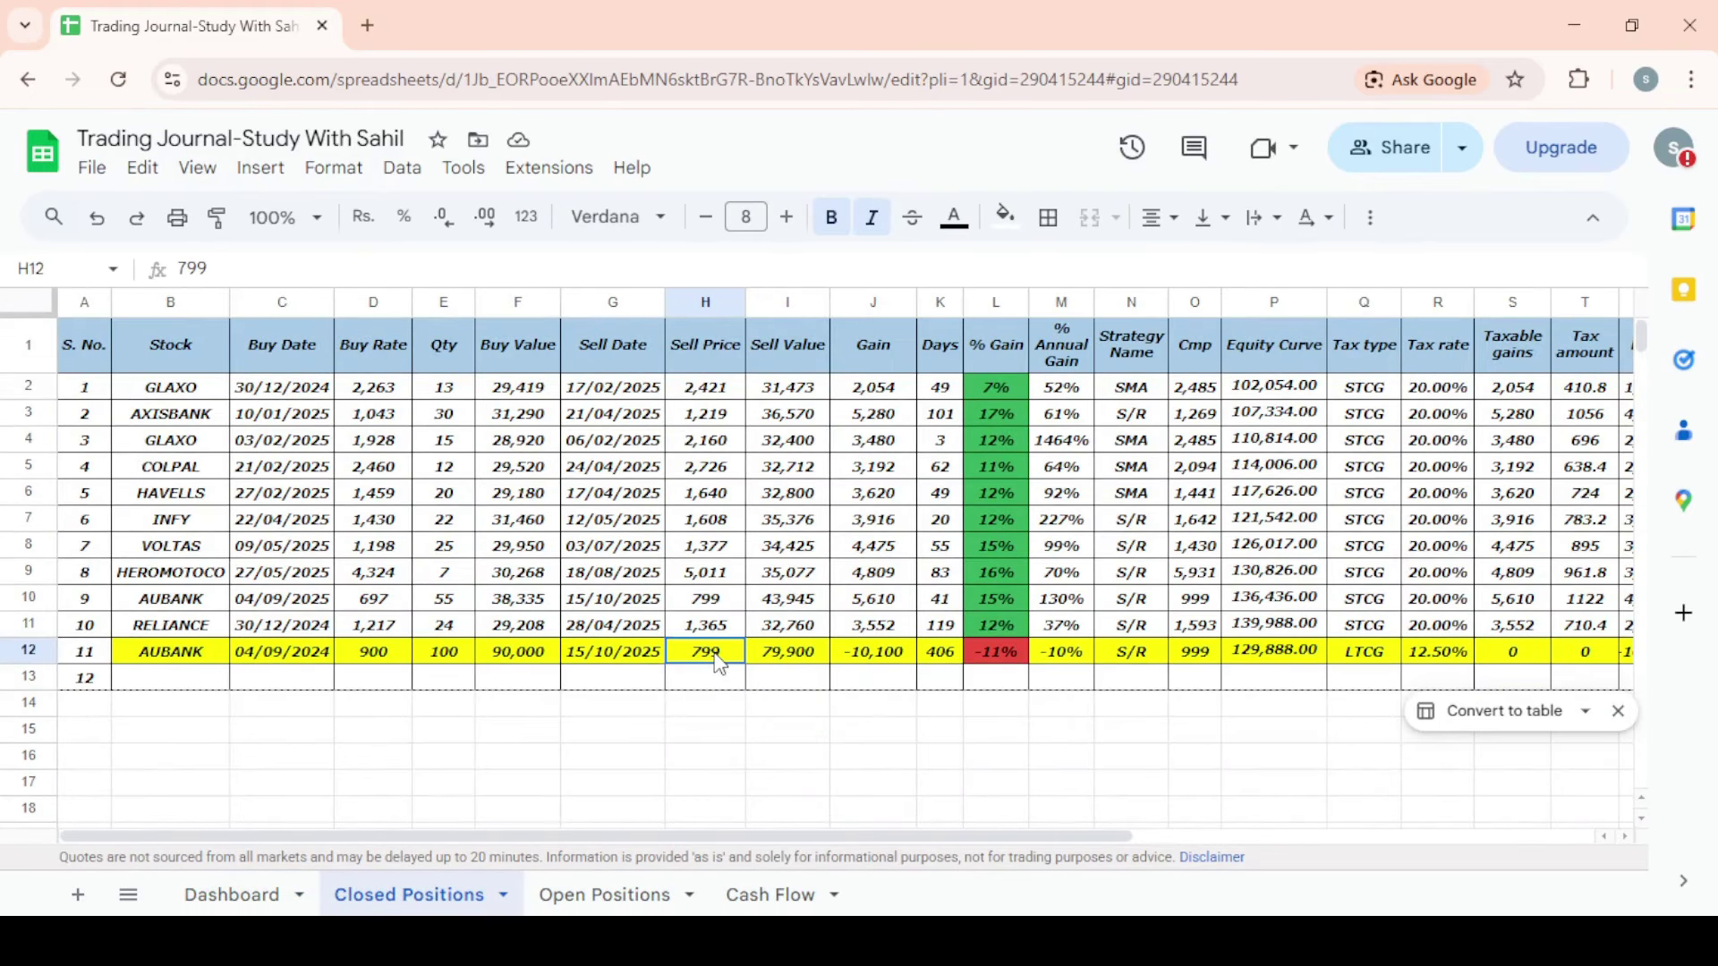
{"action": "type", "text": "920"}
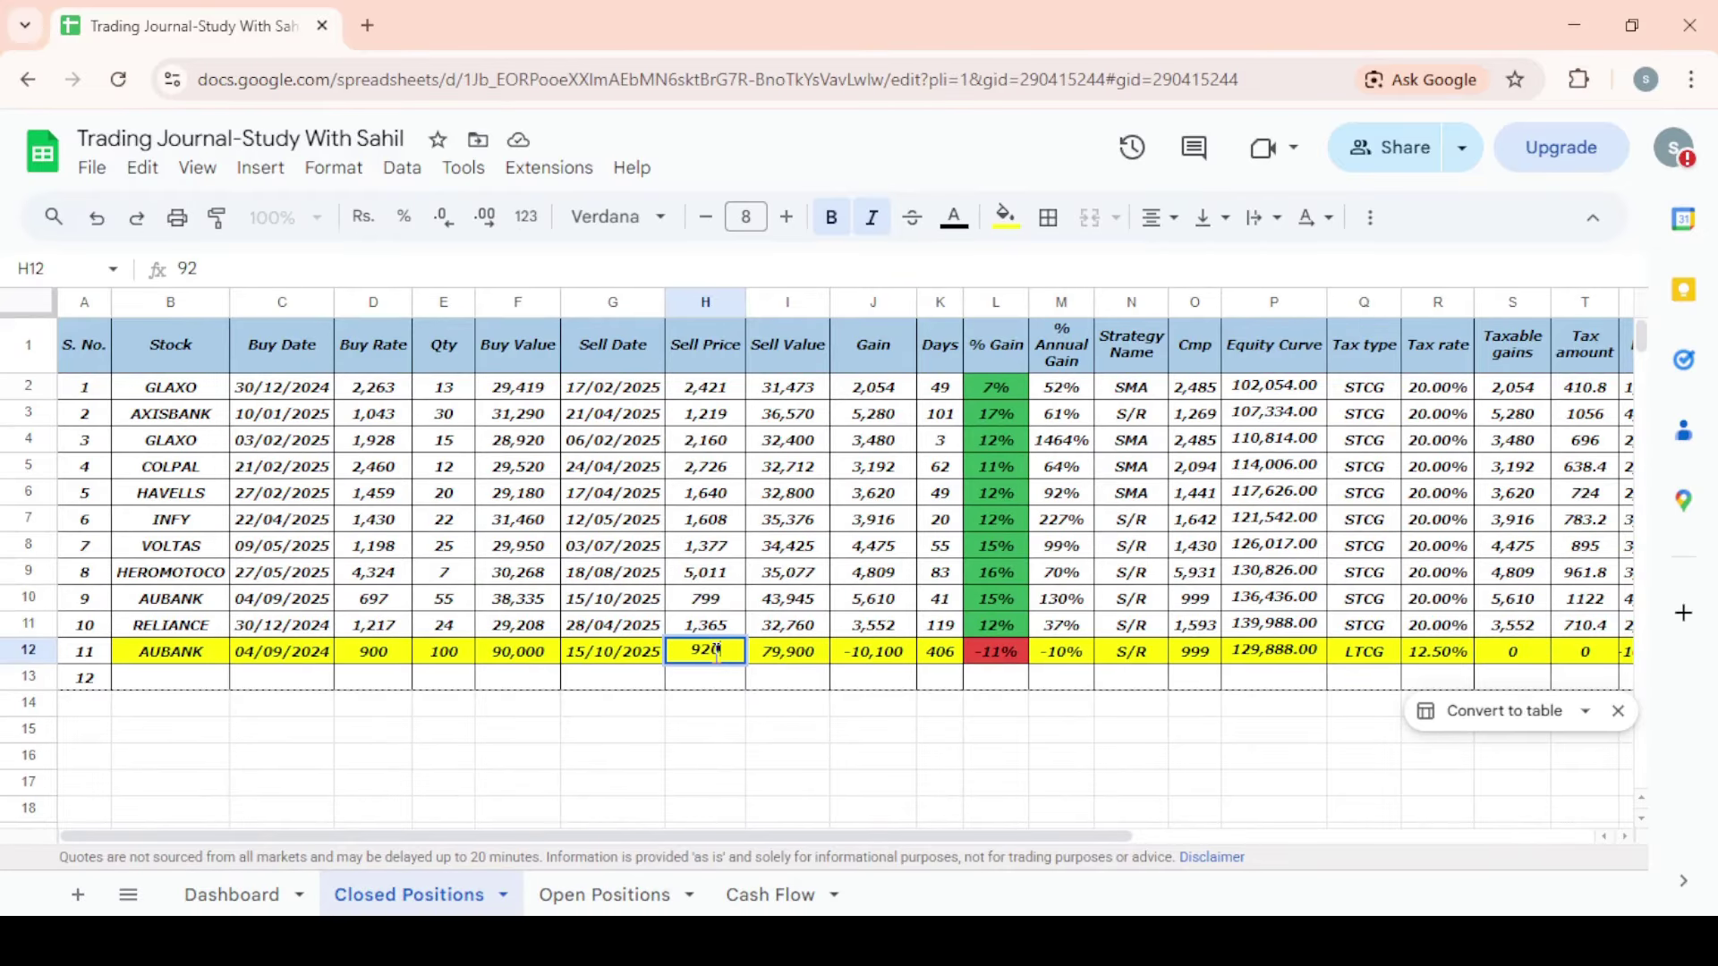
{"action": "key", "text": "Return"}
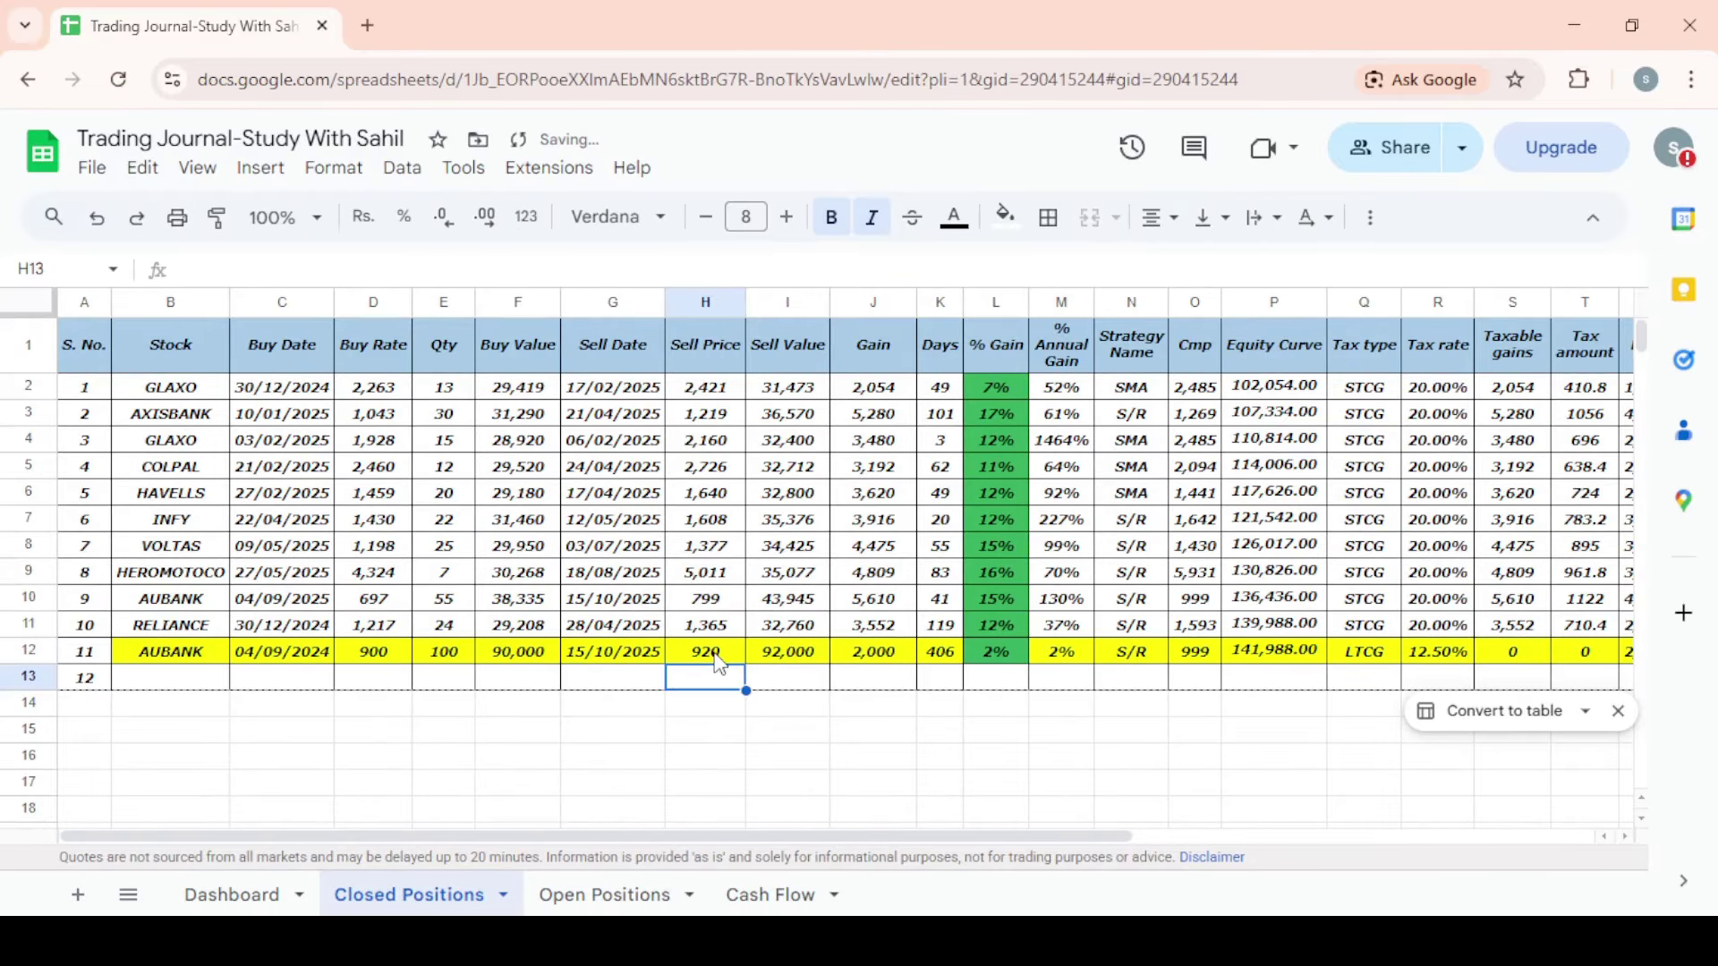
- Check the Profit Factor and Trader IQ Score on the Dashboard sheet, and go back to the Closed Positions sheet
{"action": "left_click", "coordinate": [208, 910]}
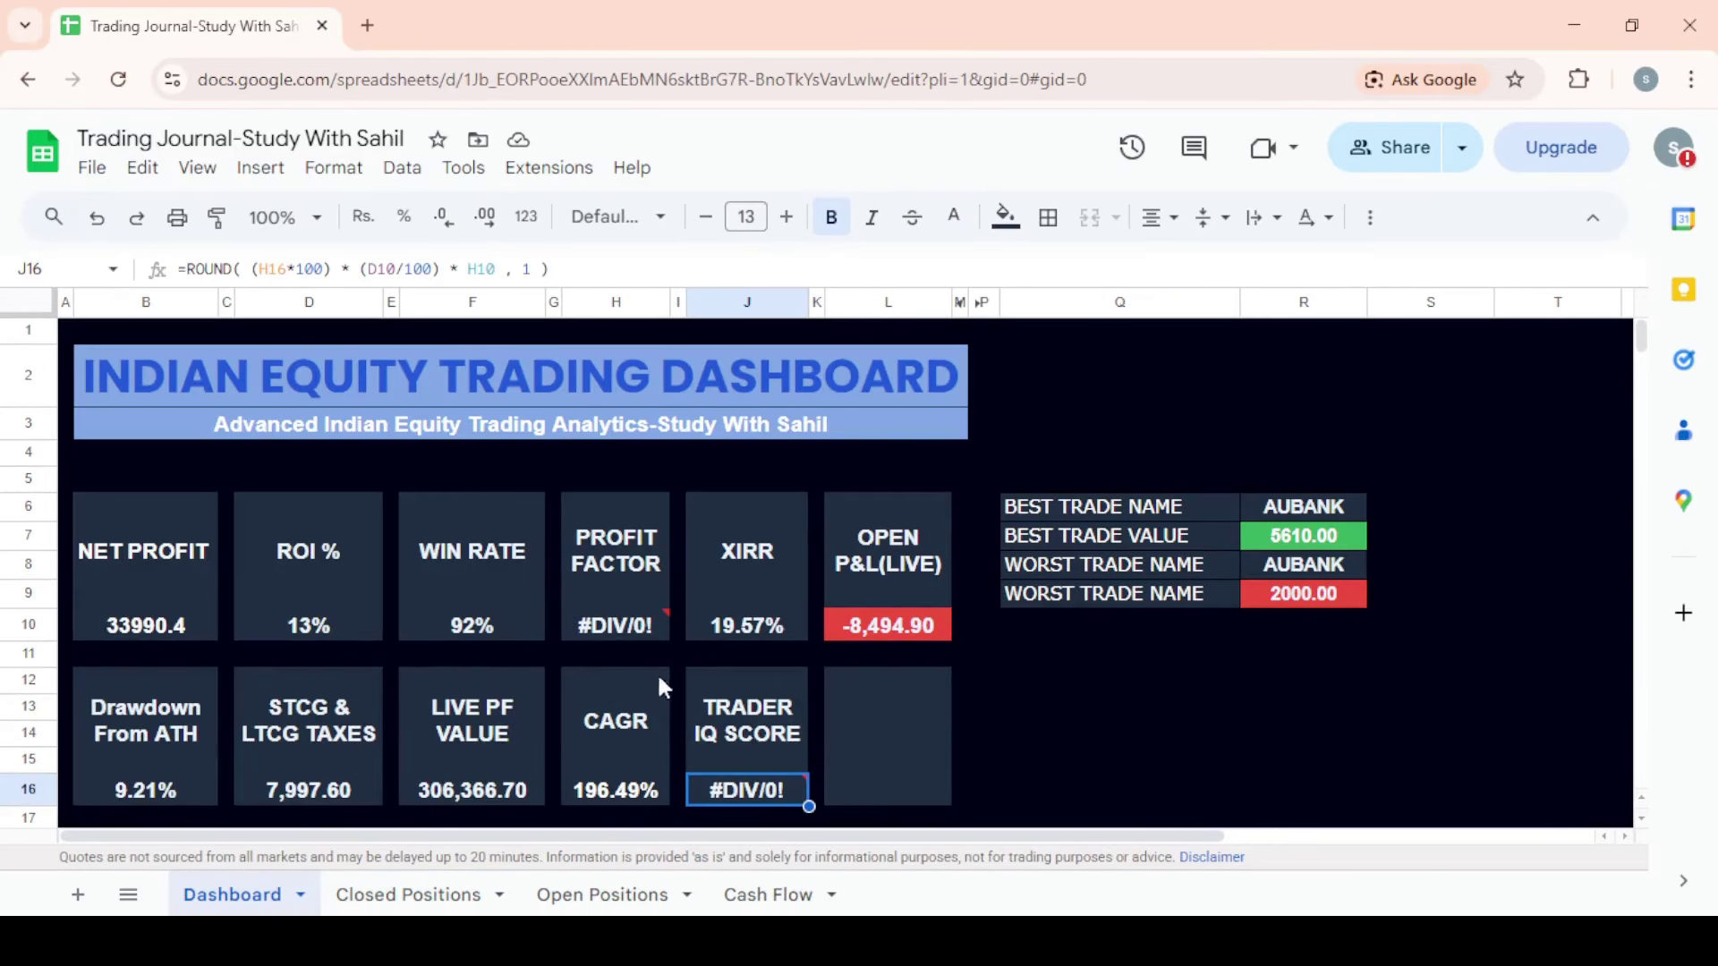
{"action": "mouse_move", "coordinate": [730, 799]}
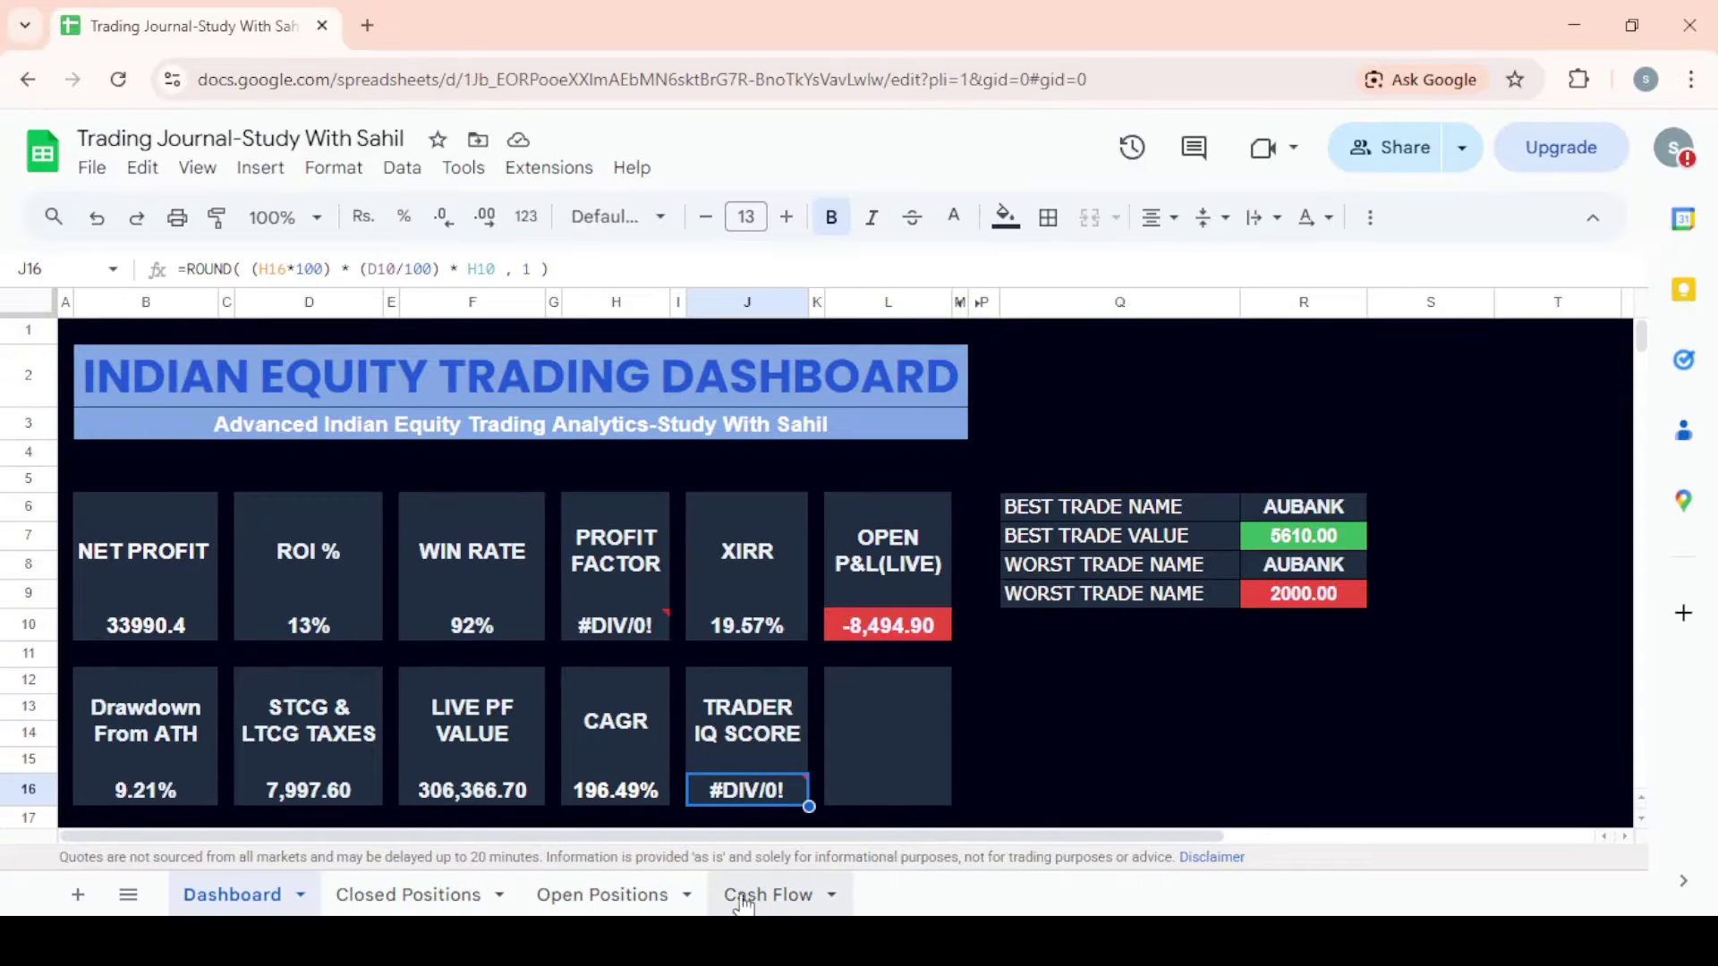
{"action": "left_click", "coordinate": [415, 899]}
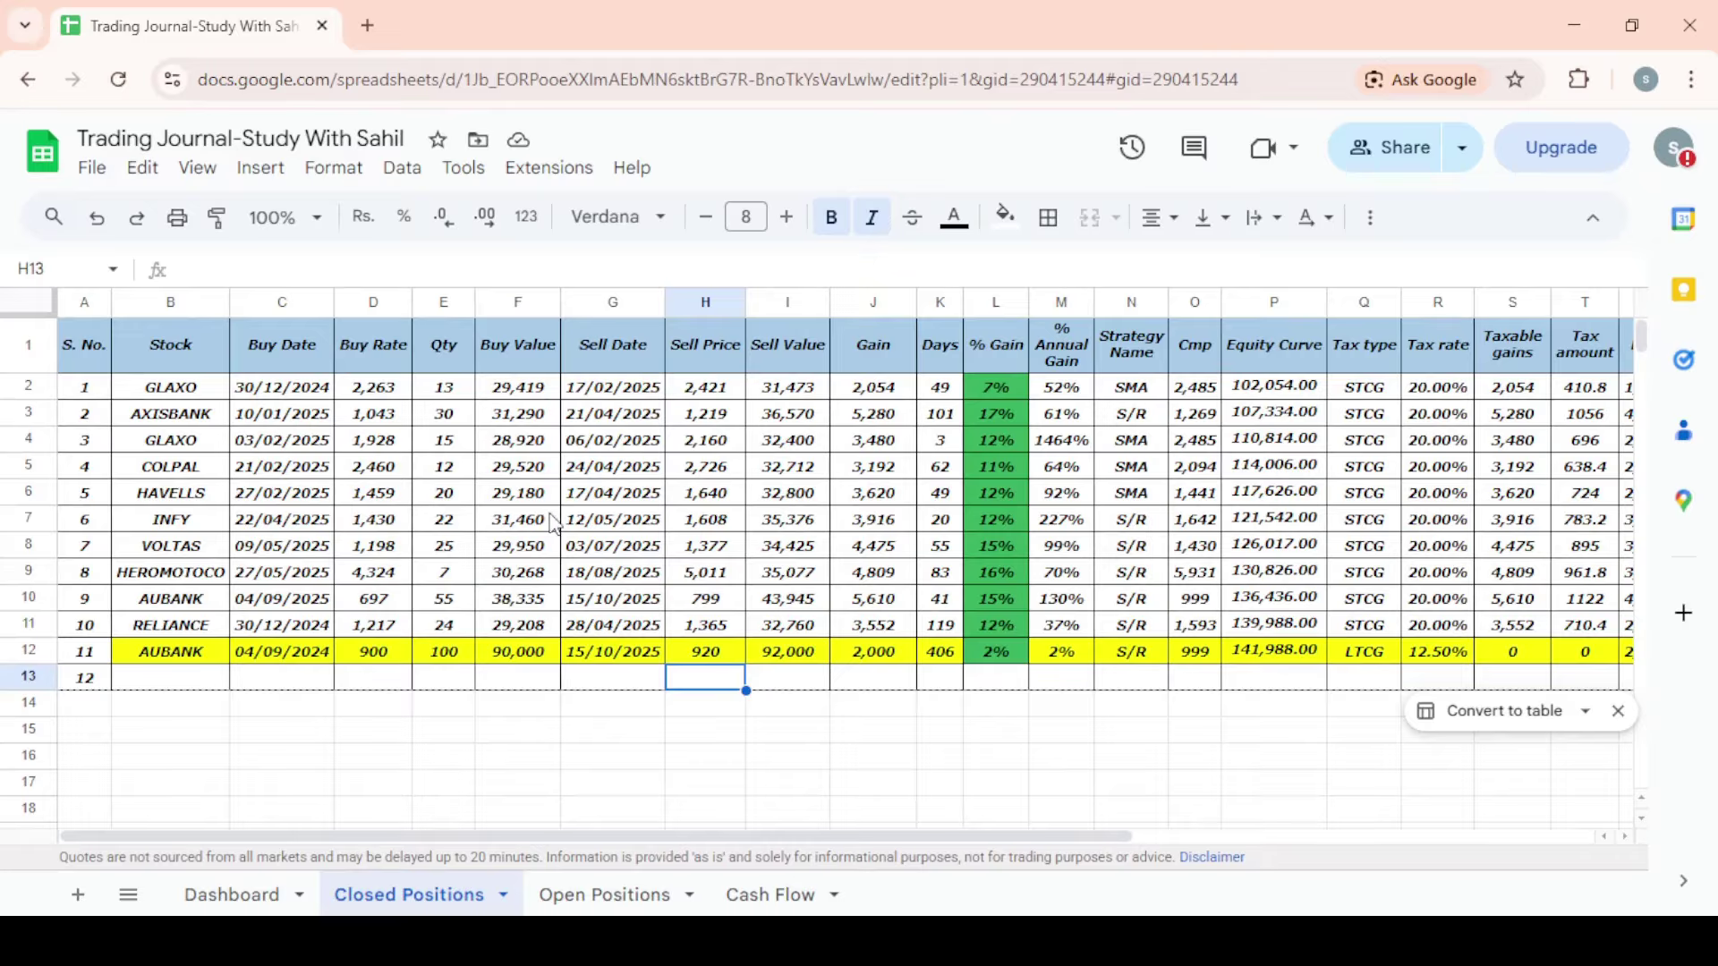
- Enter ITC as the stock in row 13 of the Closed Positions sheet
{"action": "left_click", "coordinate": [172, 389]}
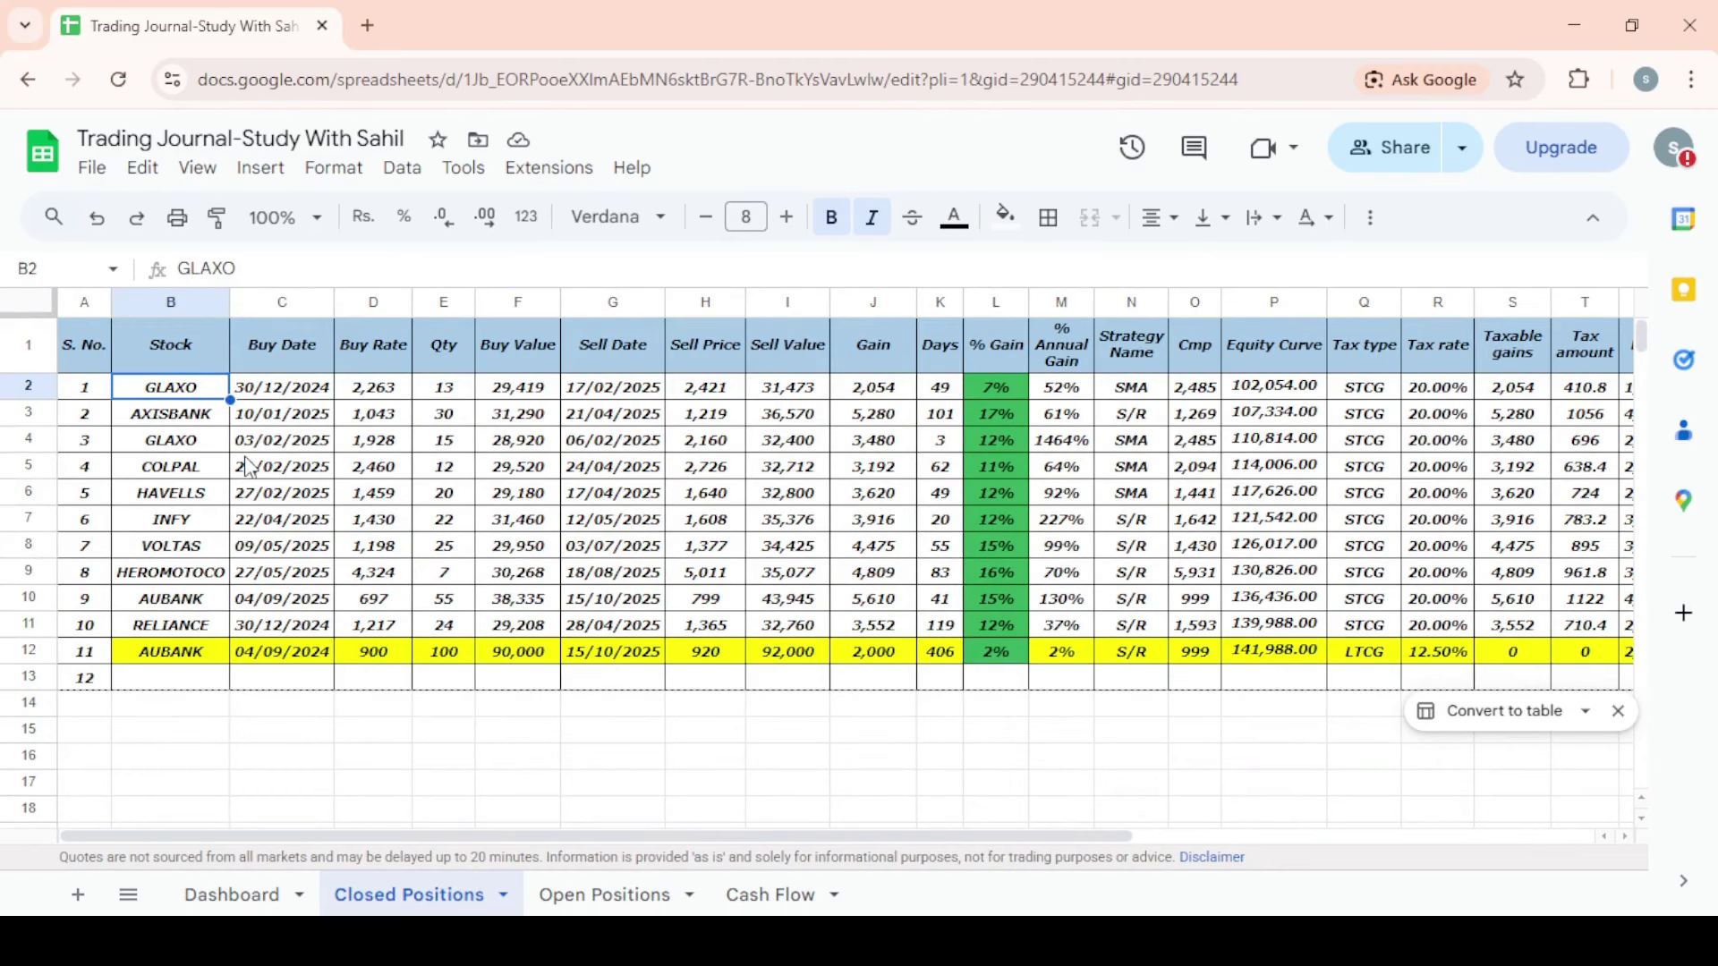
{"action": "key", "text": "Down"}
{"action": "key", "text": "Down"}
{"action": "key", "text": "Down"}
{"action": "key", "text": "Down"}
{"action": "key", "text": "Down"}
{"action": "key", "text": "Down"}
{"action": "key", "text": "Down"}
{"action": "key", "text": "Down"}
{"action": "key", "text": "Down"}
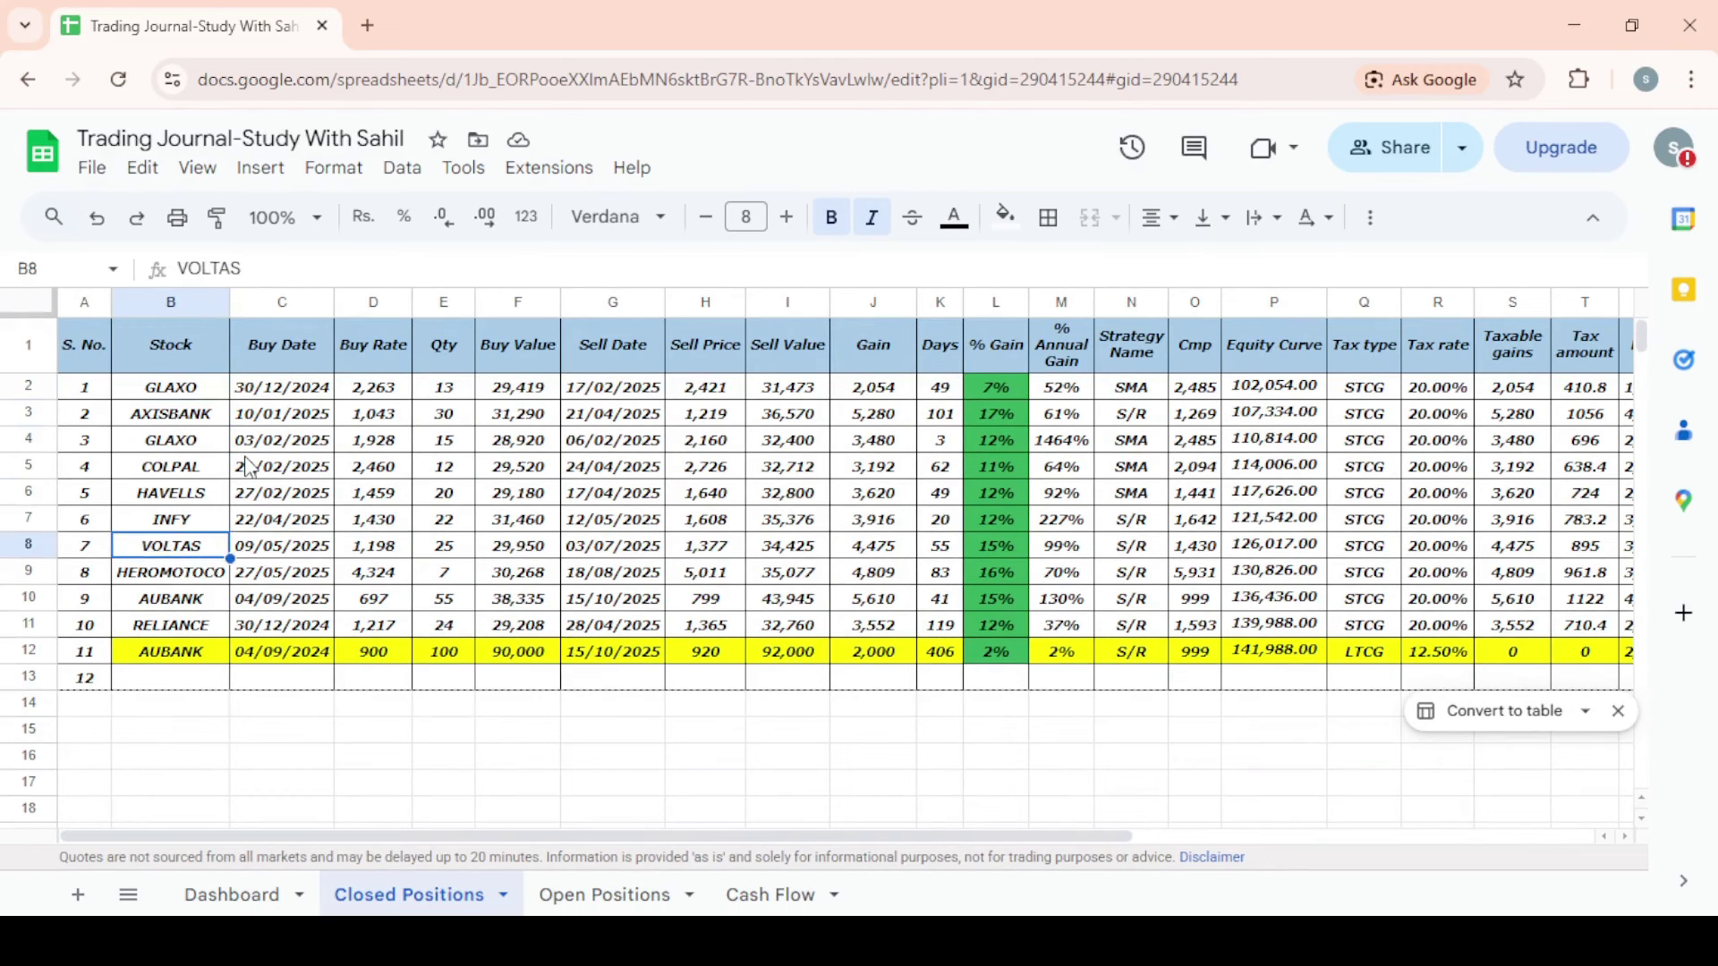
{"action": "key", "text": "Down"}
{"action": "key", "text": "Down"}
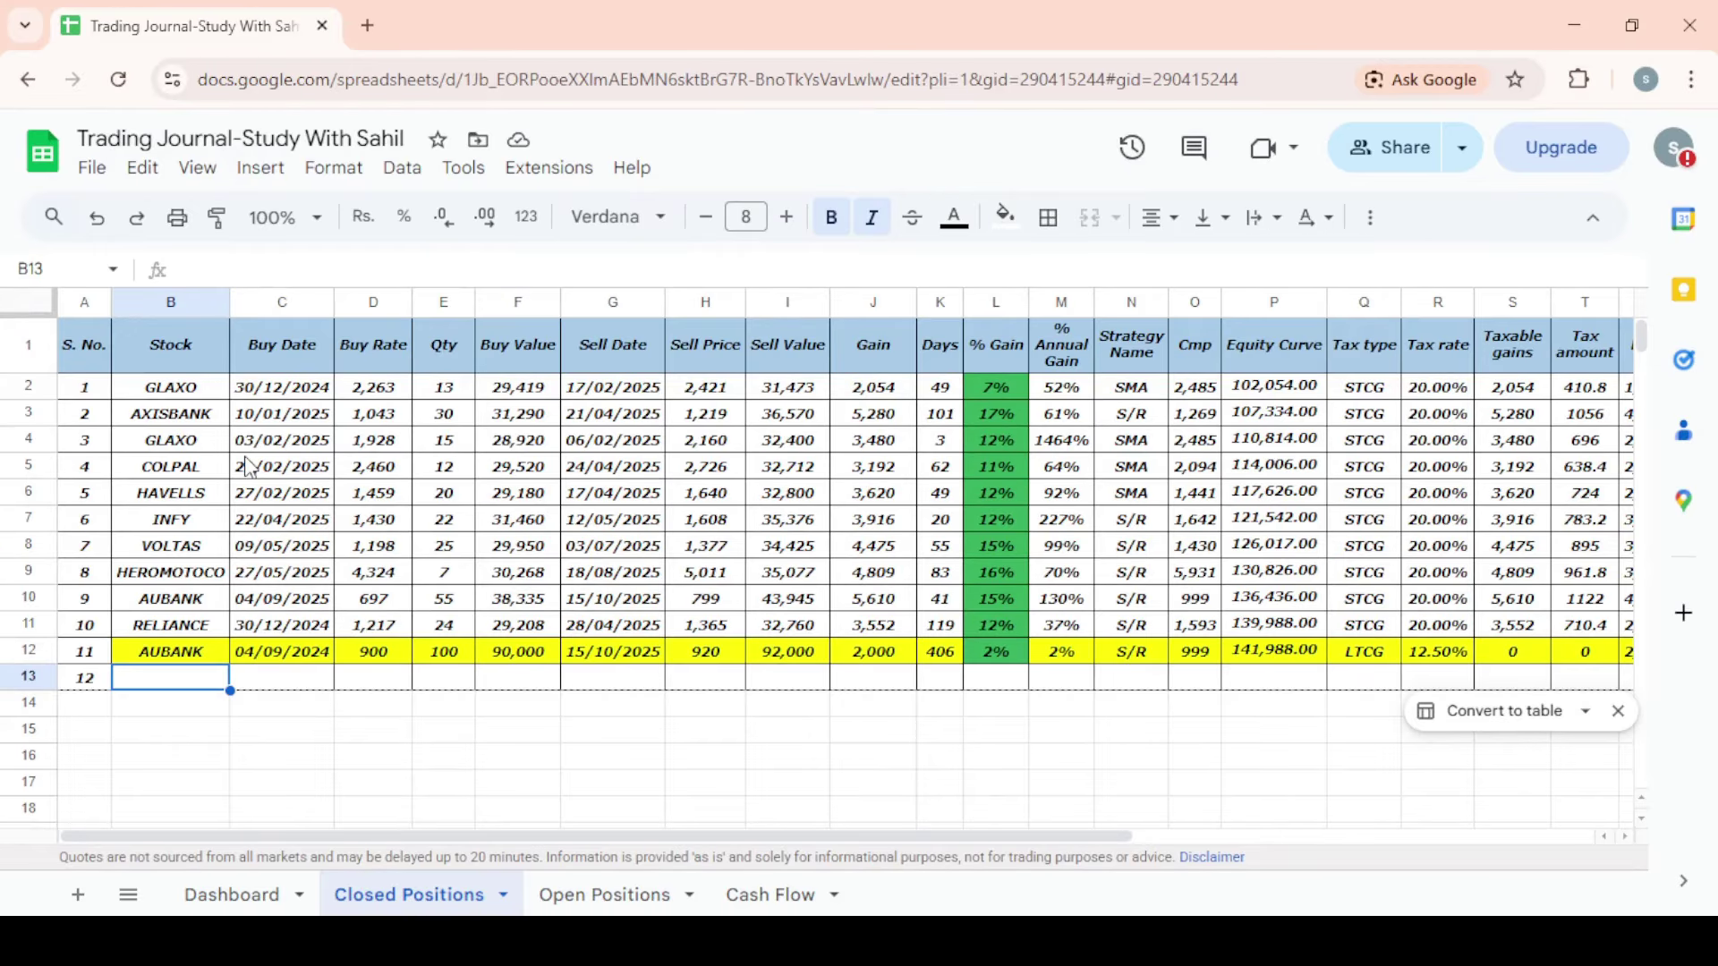
{"action": "type", "text": "ITC"}
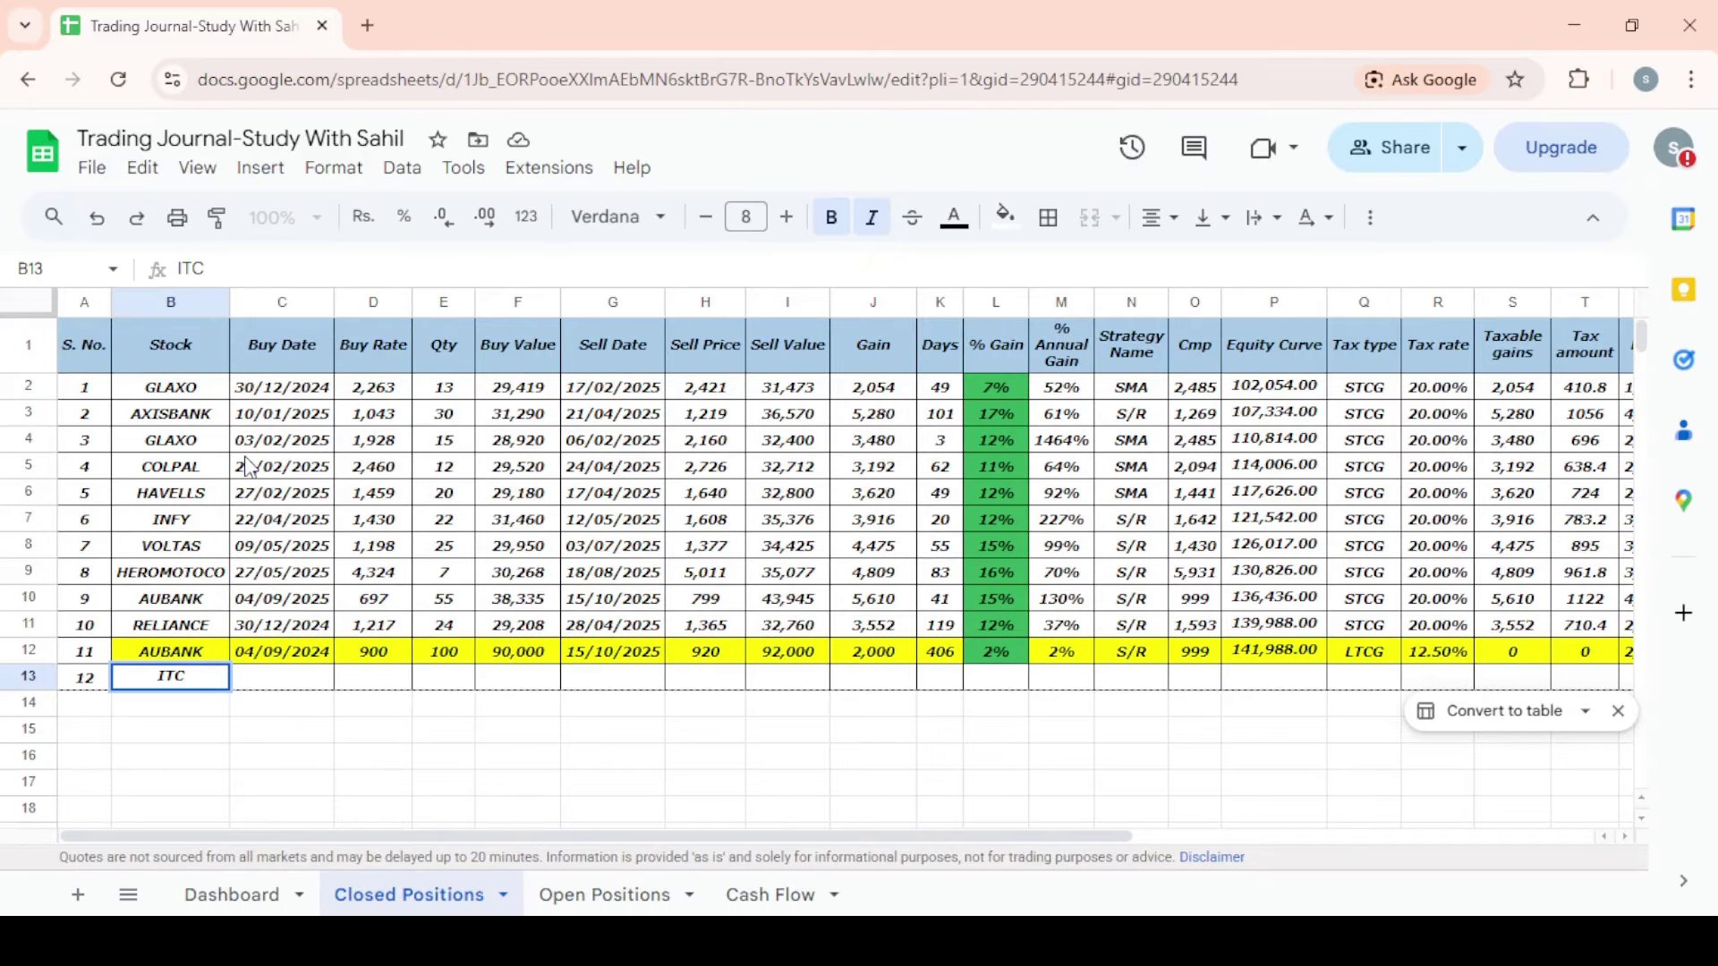
{"action": "key", "text": "Tab"}
- Fill the Cmp formula =GOOGLEFINANCE("NSE:" &B13, "PRICE") into cell O13 of the ITC row
{"action": "key", "text": "Tab"}
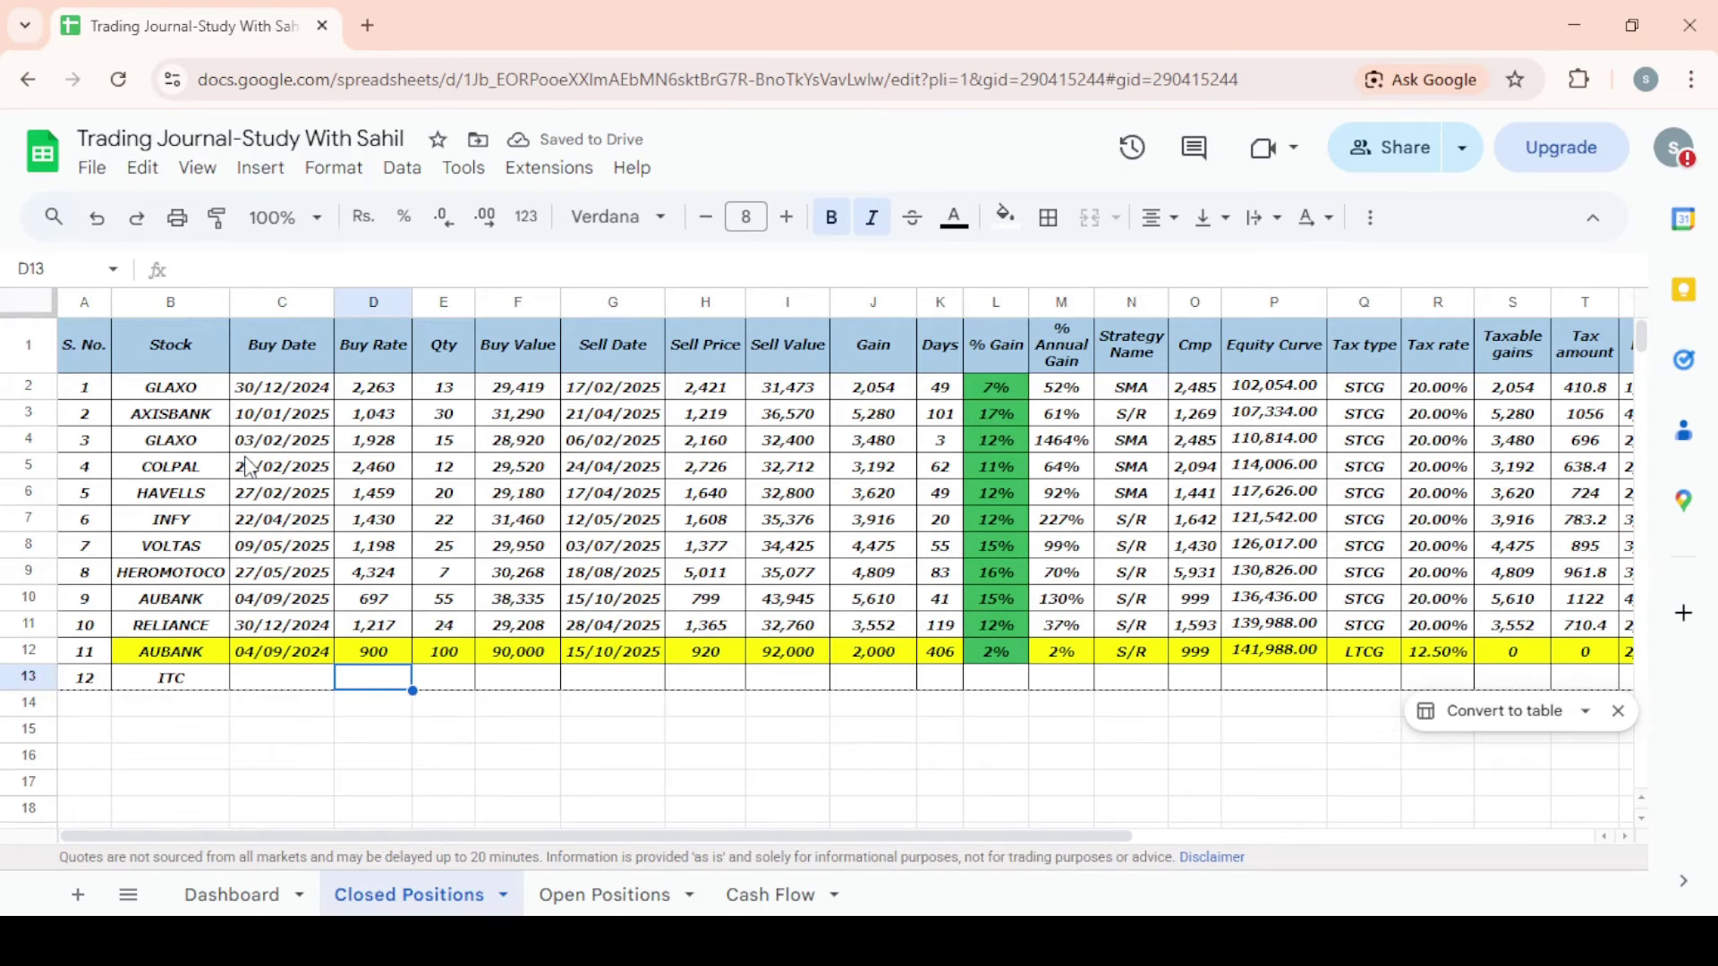
{"action": "key", "text": "Tab"}
{"action": "key", "text": "Tab"}
{"action": "key", "text": "Tab"}
{"action": "key", "text": "Tab"}
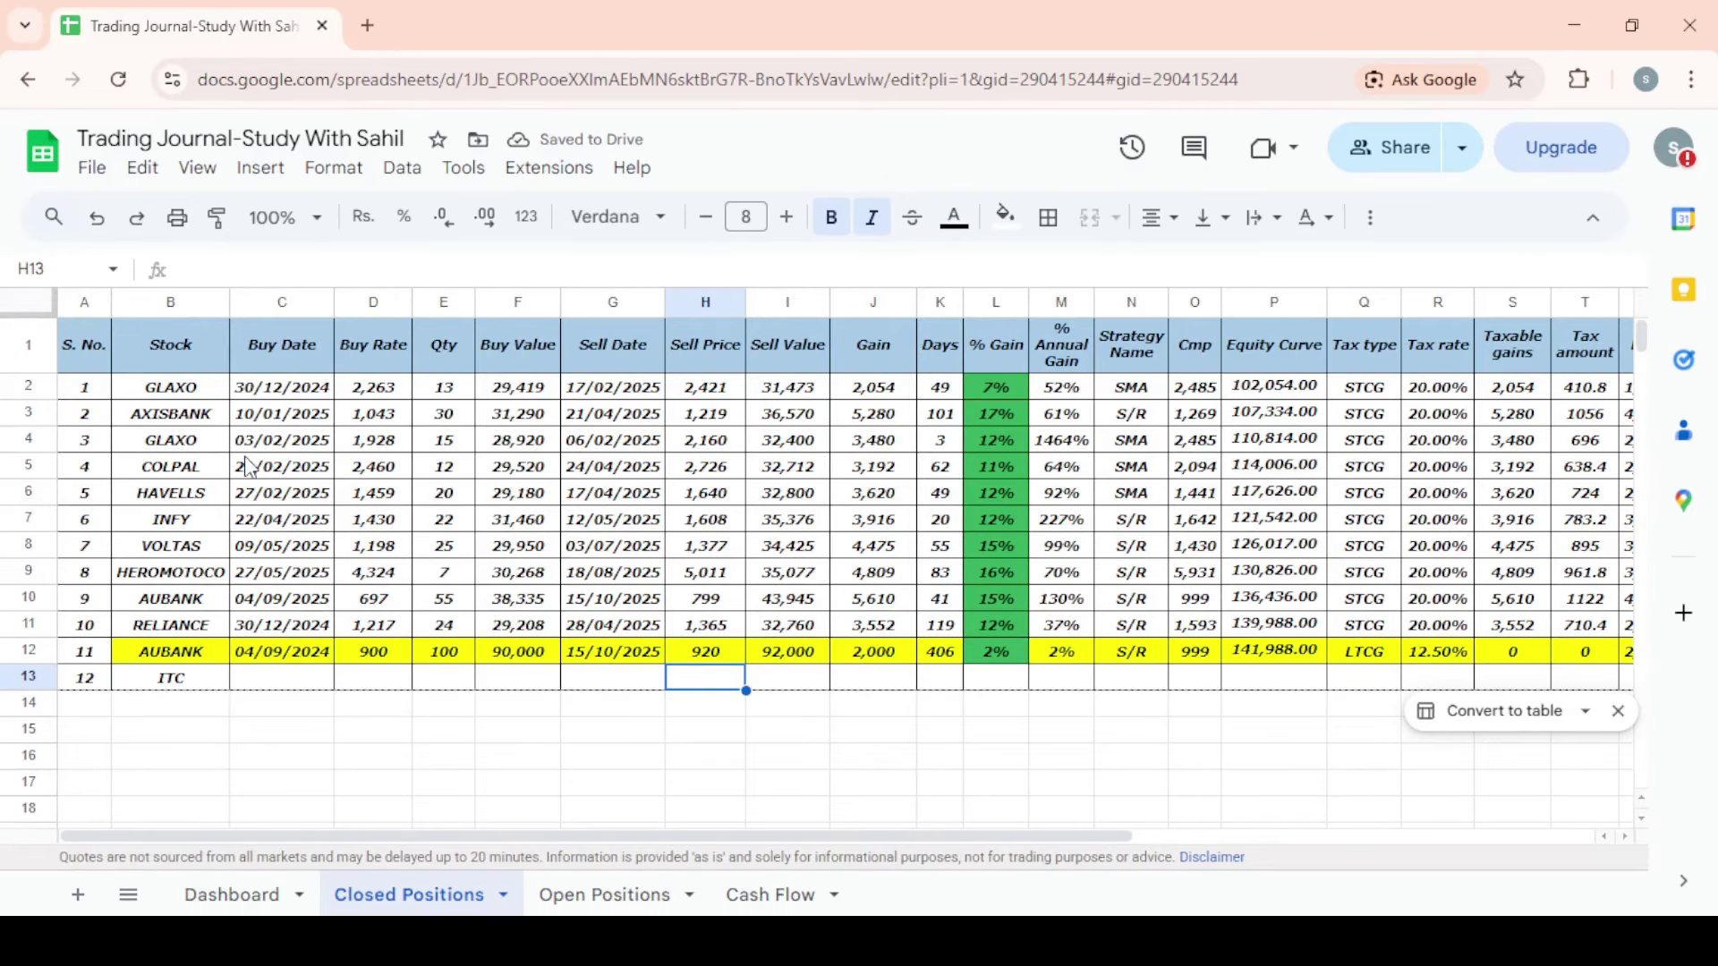
{"action": "key", "text": "Tab"}
{"action": "key", "text": "Tab"}
{"action": "key", "text": "Tab"}
{"action": "key", "text": "Tab"}
{"action": "key", "text": "Tab"}
{"action": "key", "text": "Tab"}
{"action": "key", "text": "Tab"}
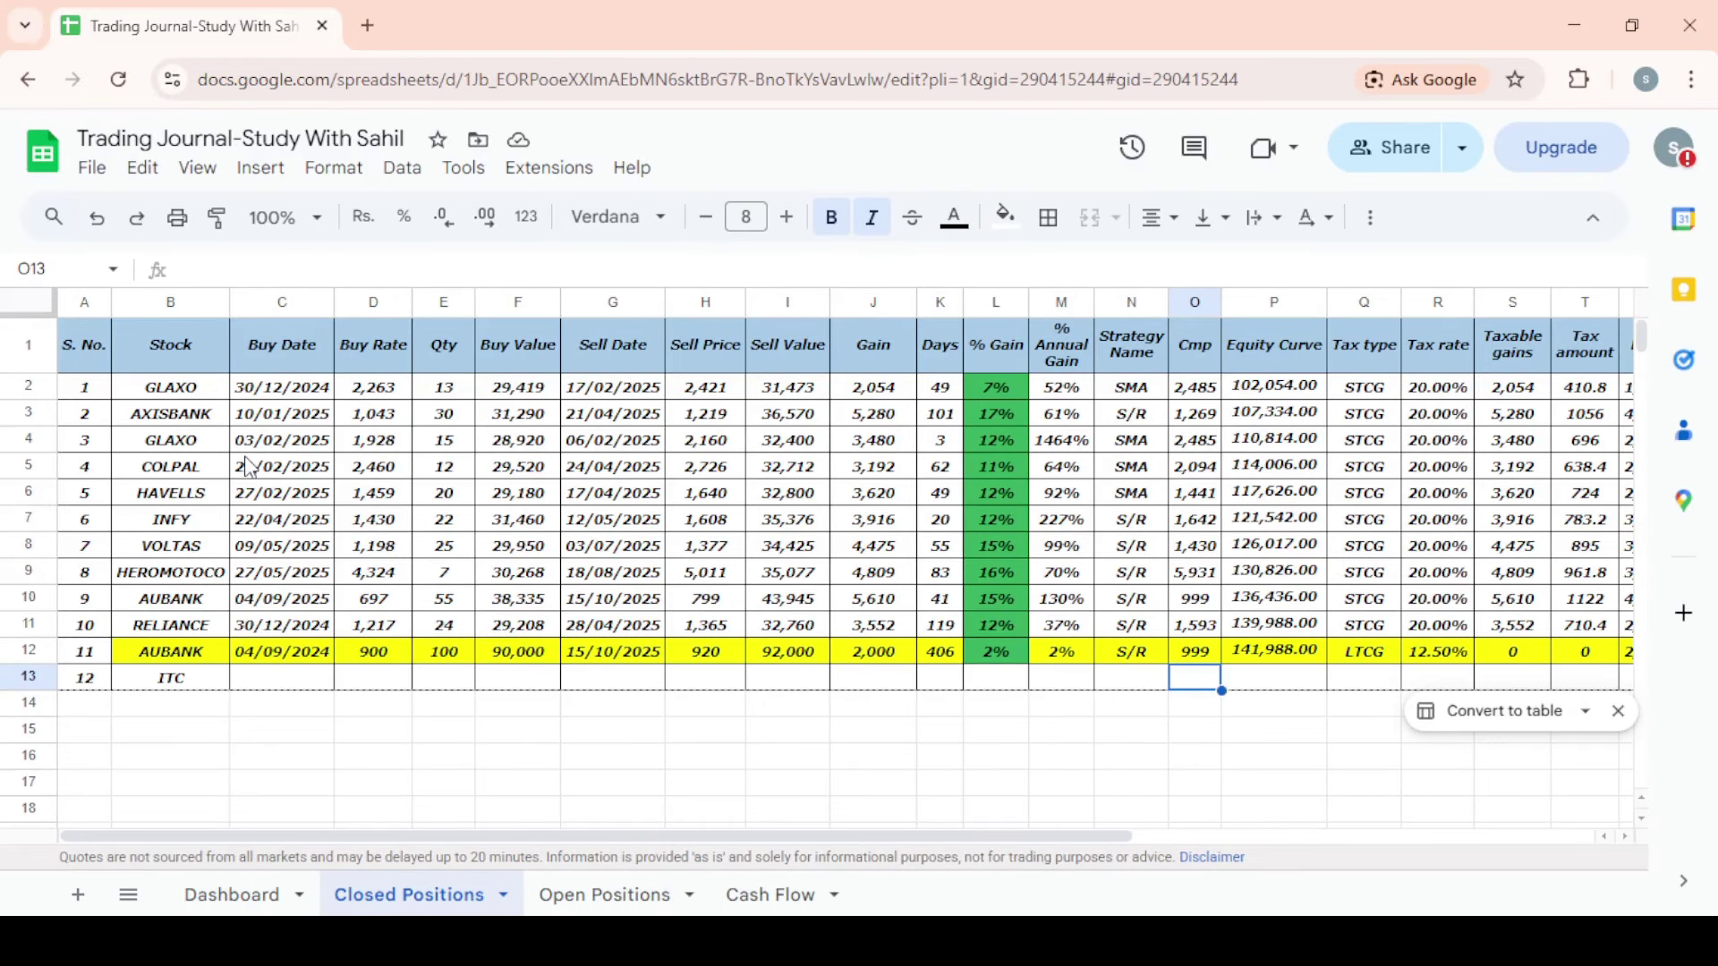
{"action": "type", "text": "=GOOGLEFINANCE(\"NSE:\" &B13, \"PRICE\")"}
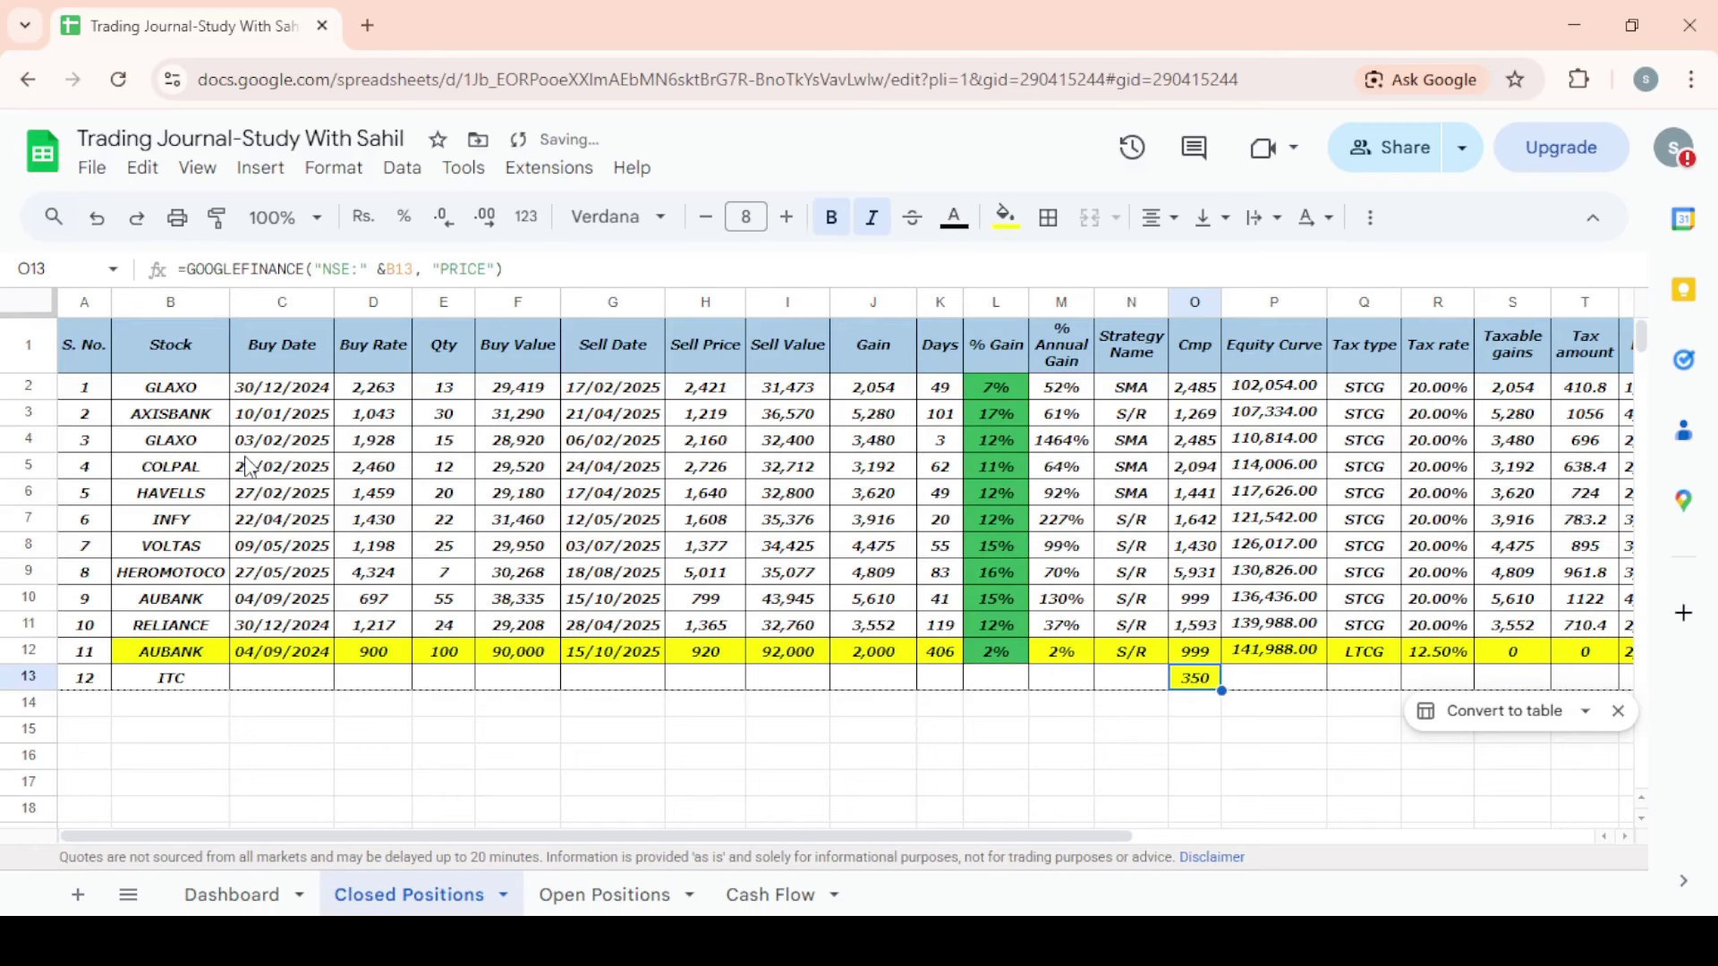
{"action": "key", "text": "Down"}
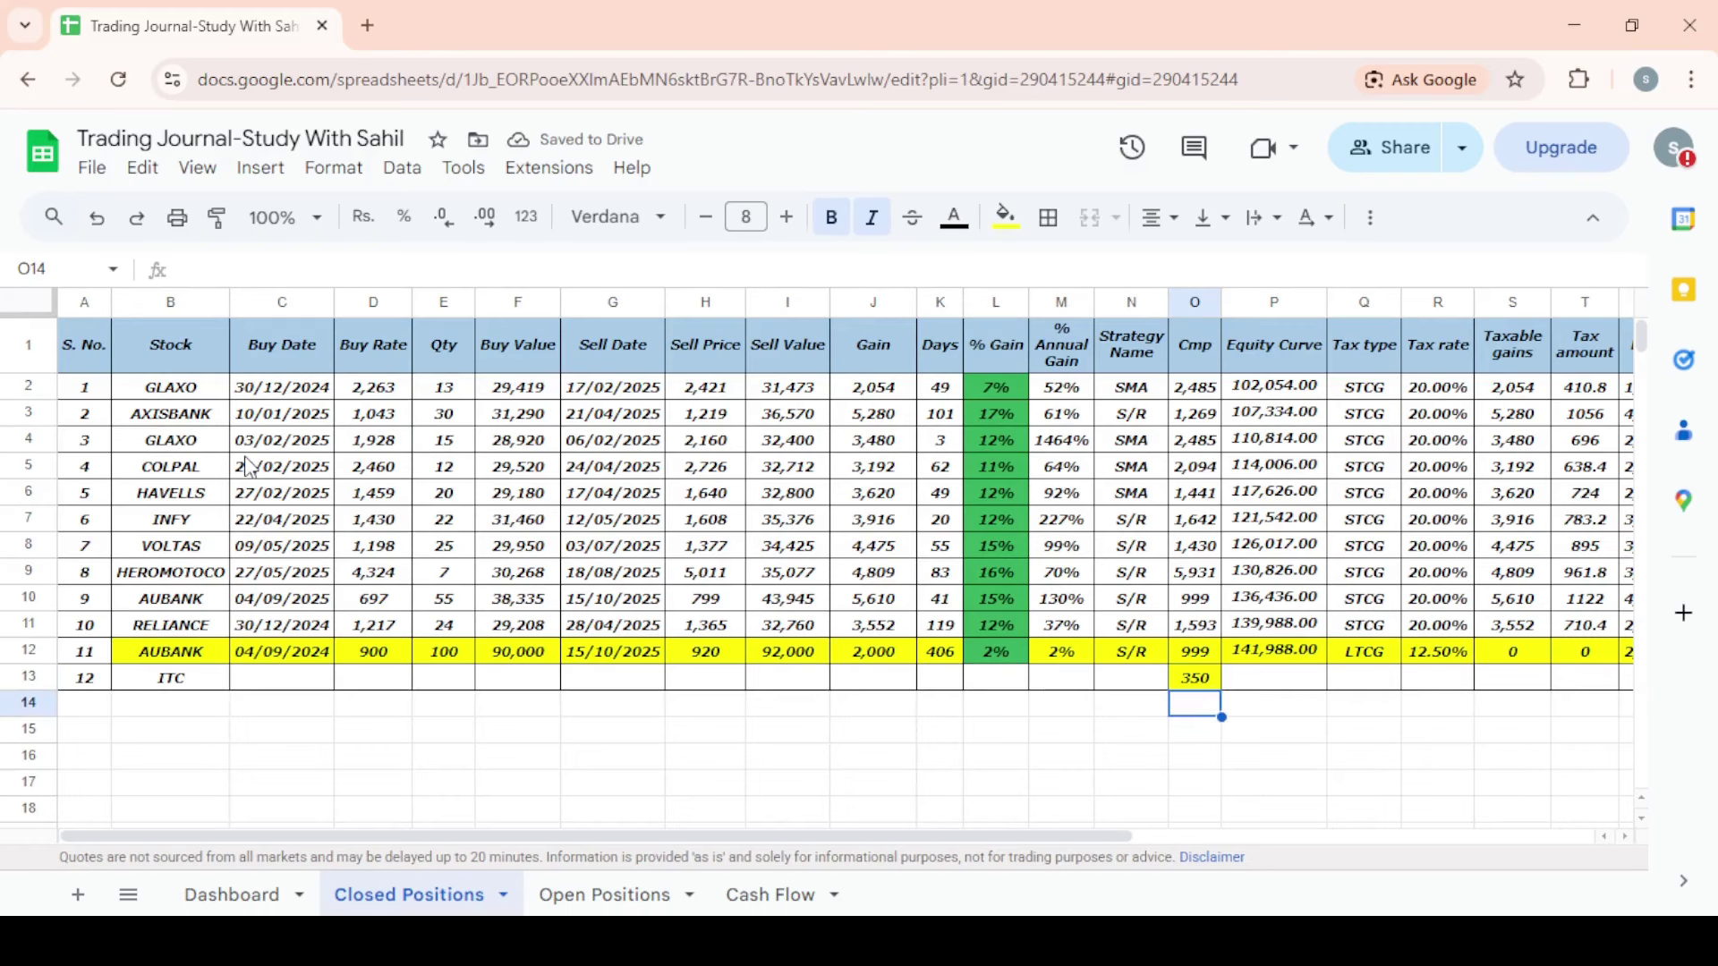
- Review the ITC row's cells from Cmp back to Stock, and from Buy Date to Buy Value
{"action": "key", "text": "Up"}
{"action": "key", "text": "Left"}
{"action": "key", "text": "Left"}
{"action": "key", "text": "Left"}
{"action": "key", "text": "Left"}
{"action": "key", "text": "Left"}
{"action": "key", "text": "Left"}
{"action": "key", "text": "Left"}
{"action": "key", "text": "Left"}
{"action": "key", "text": "Left"}
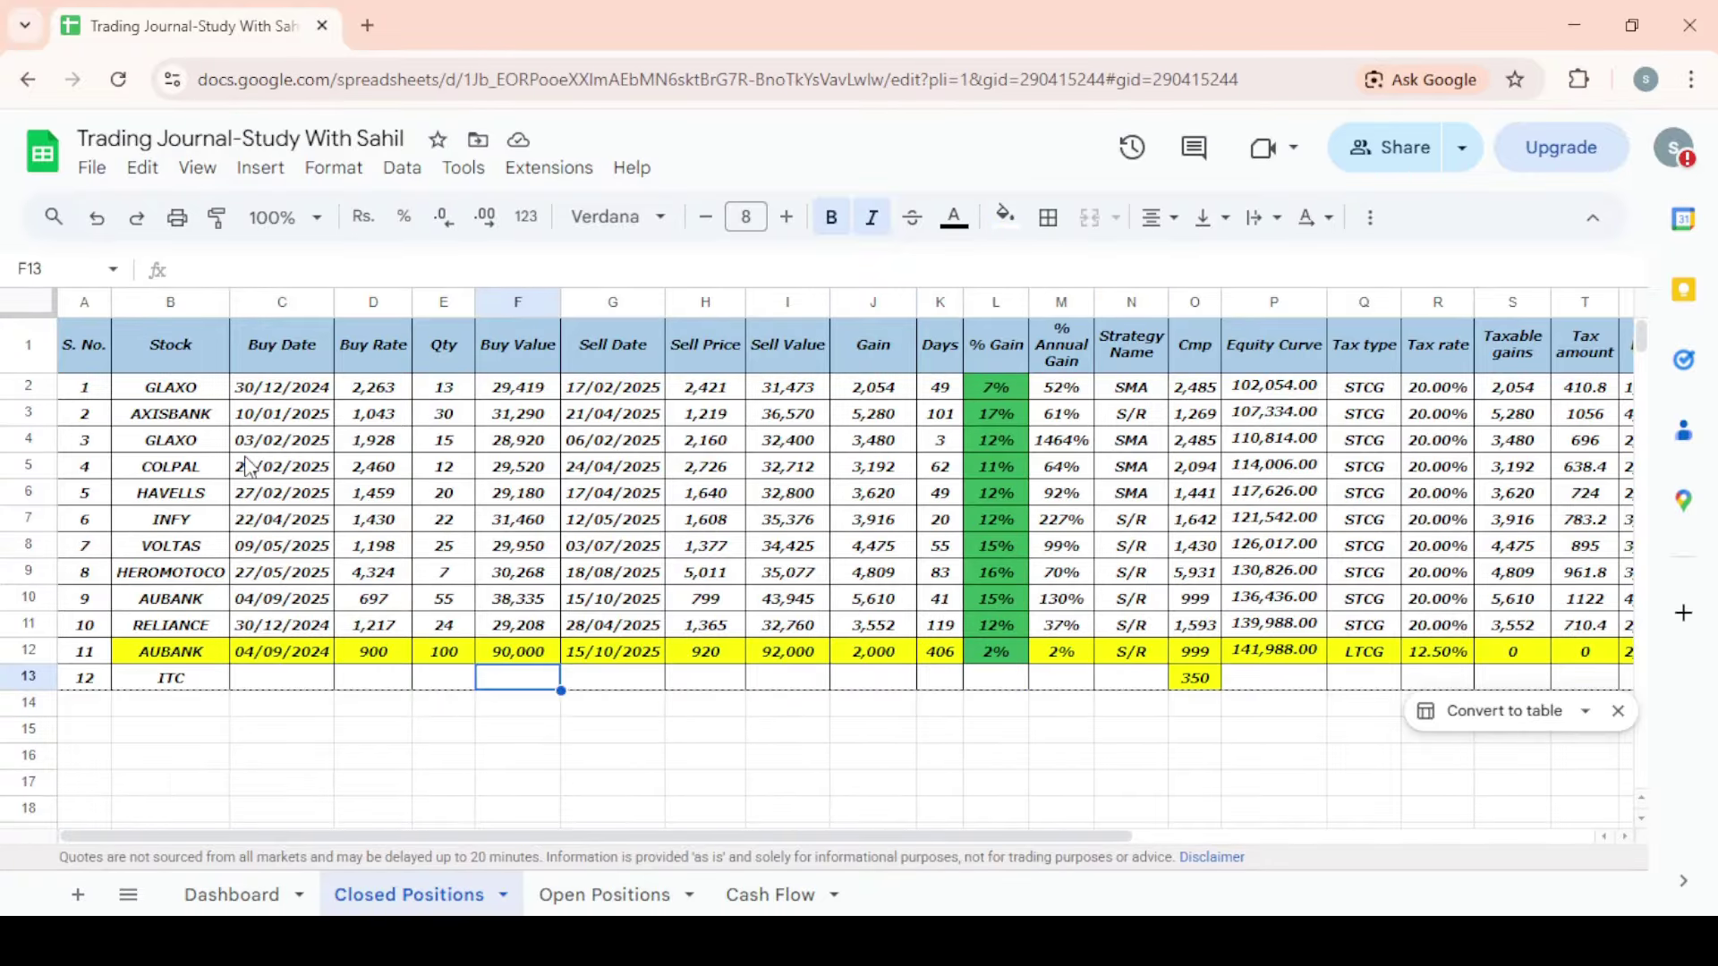
{"action": "key", "text": "Left"}
{"action": "key", "text": "Left"}
{"action": "key", "text": "Left"}
{"action": "key", "text": "Left"}
{"action": "key", "text": "Left"}
{"action": "key", "text": "Right"}
{"action": "key", "text": "Right"}
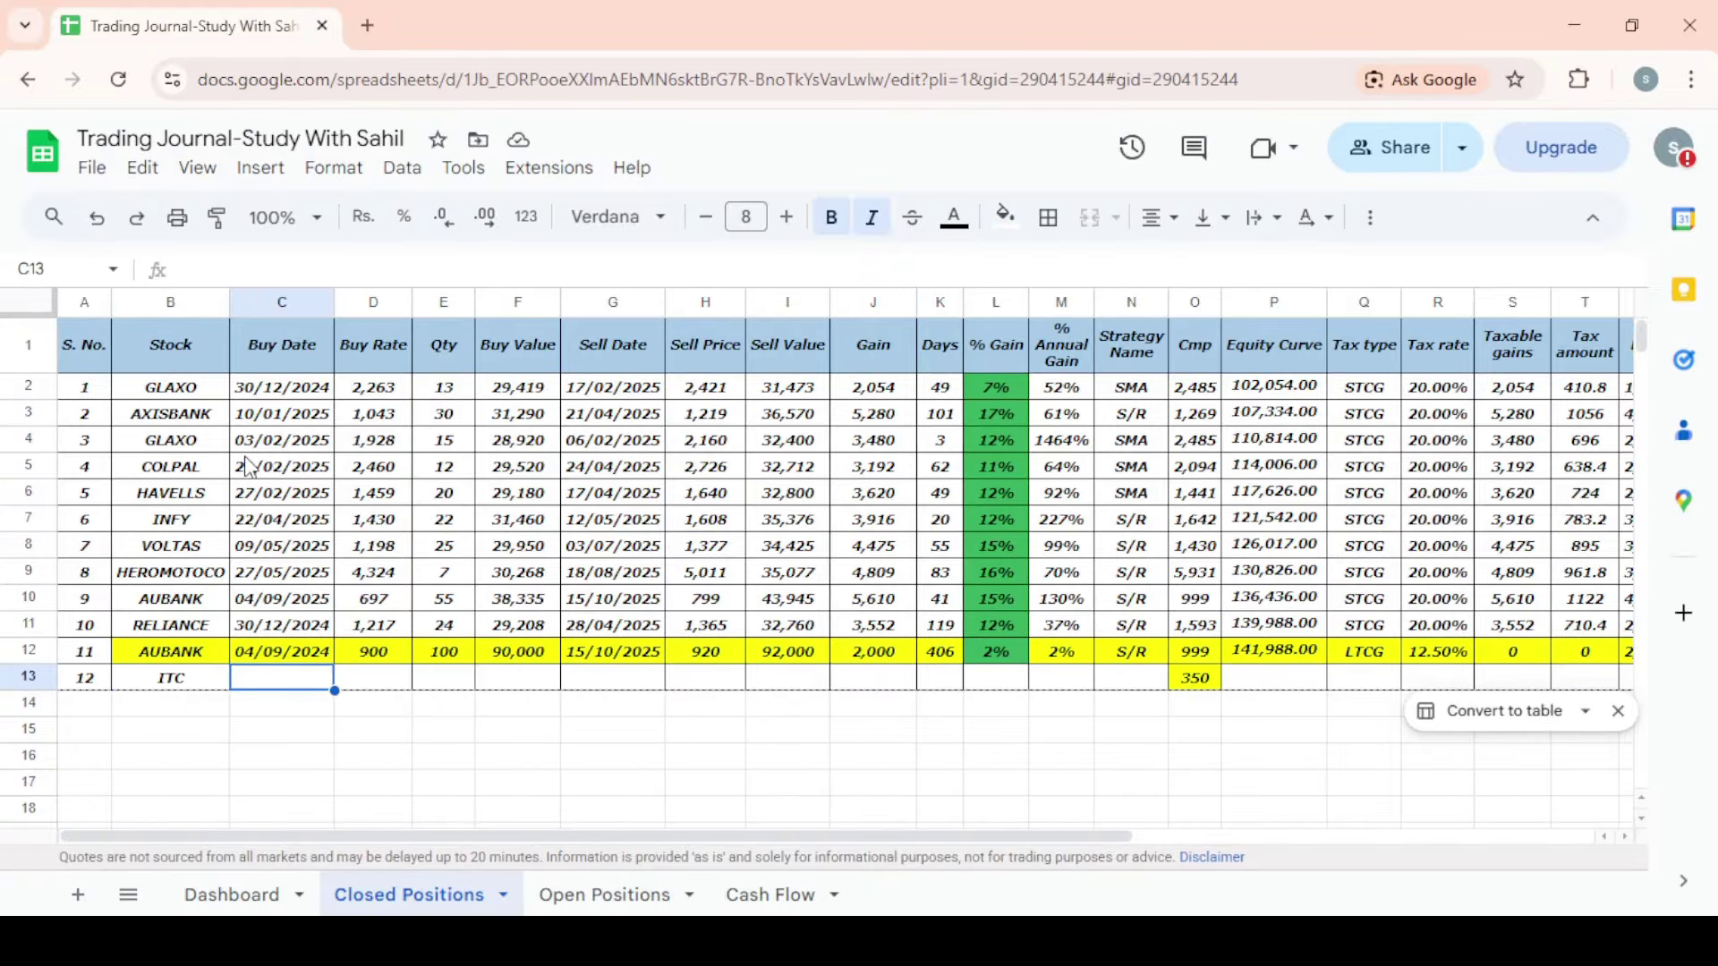
{"action": "key", "text": "Right"}
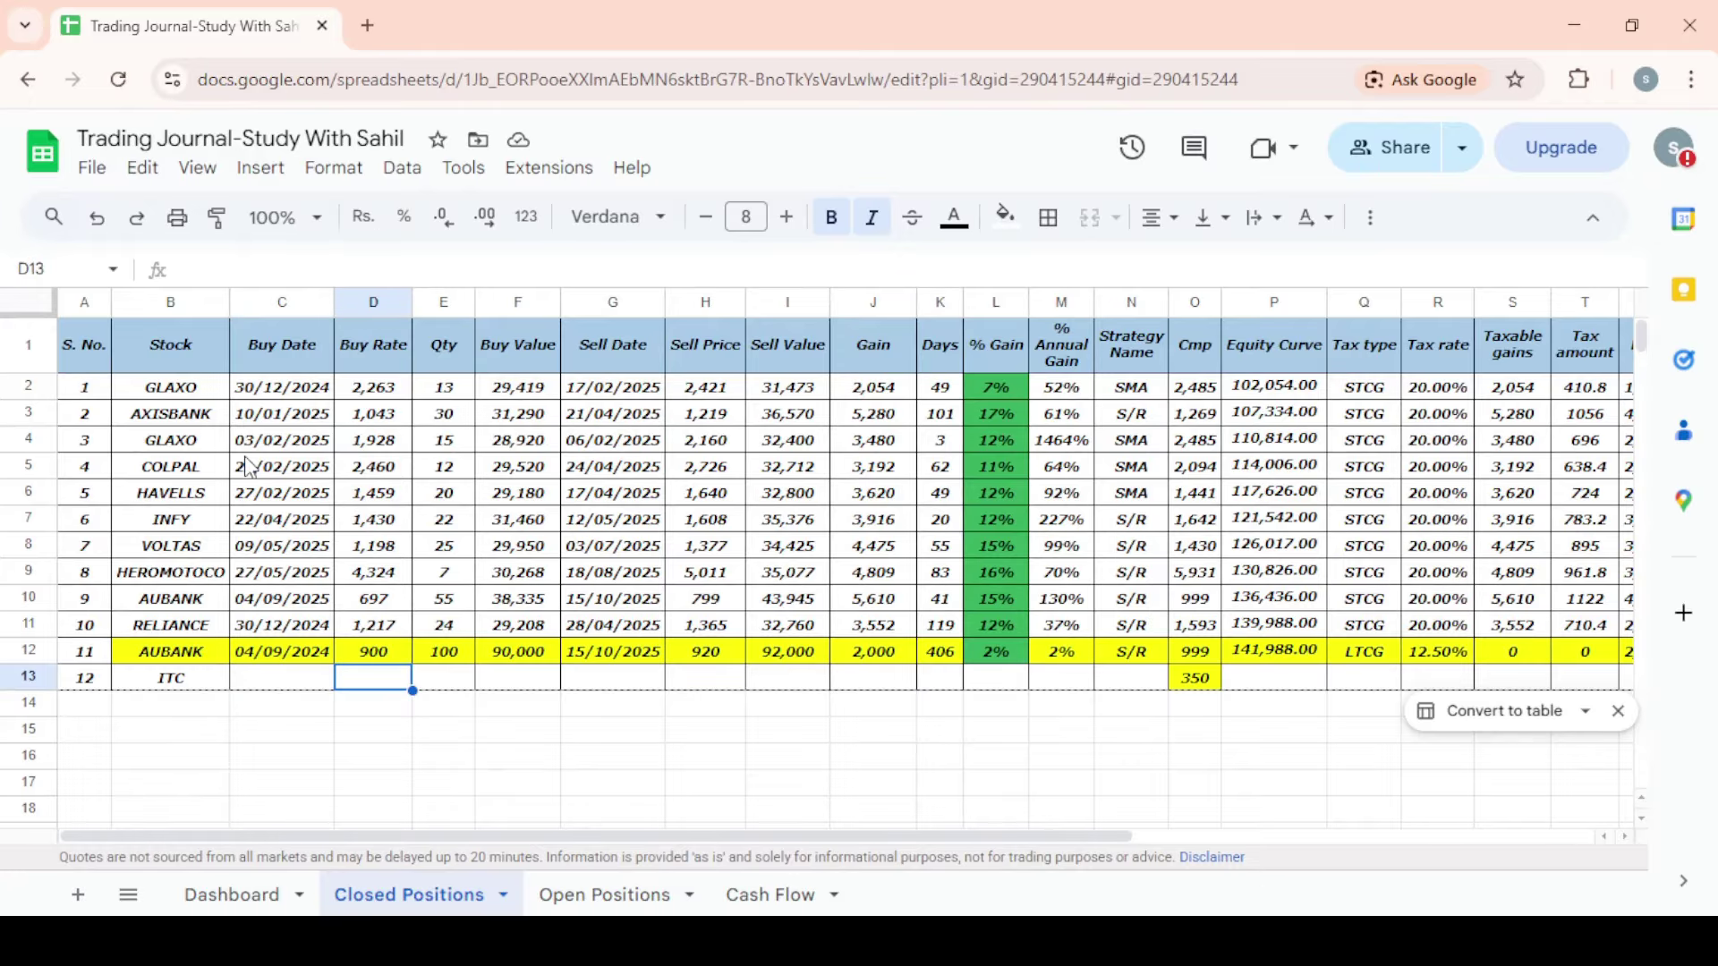
{"action": "key", "text": "Right"}
{"action": "key", "text": "Right"}
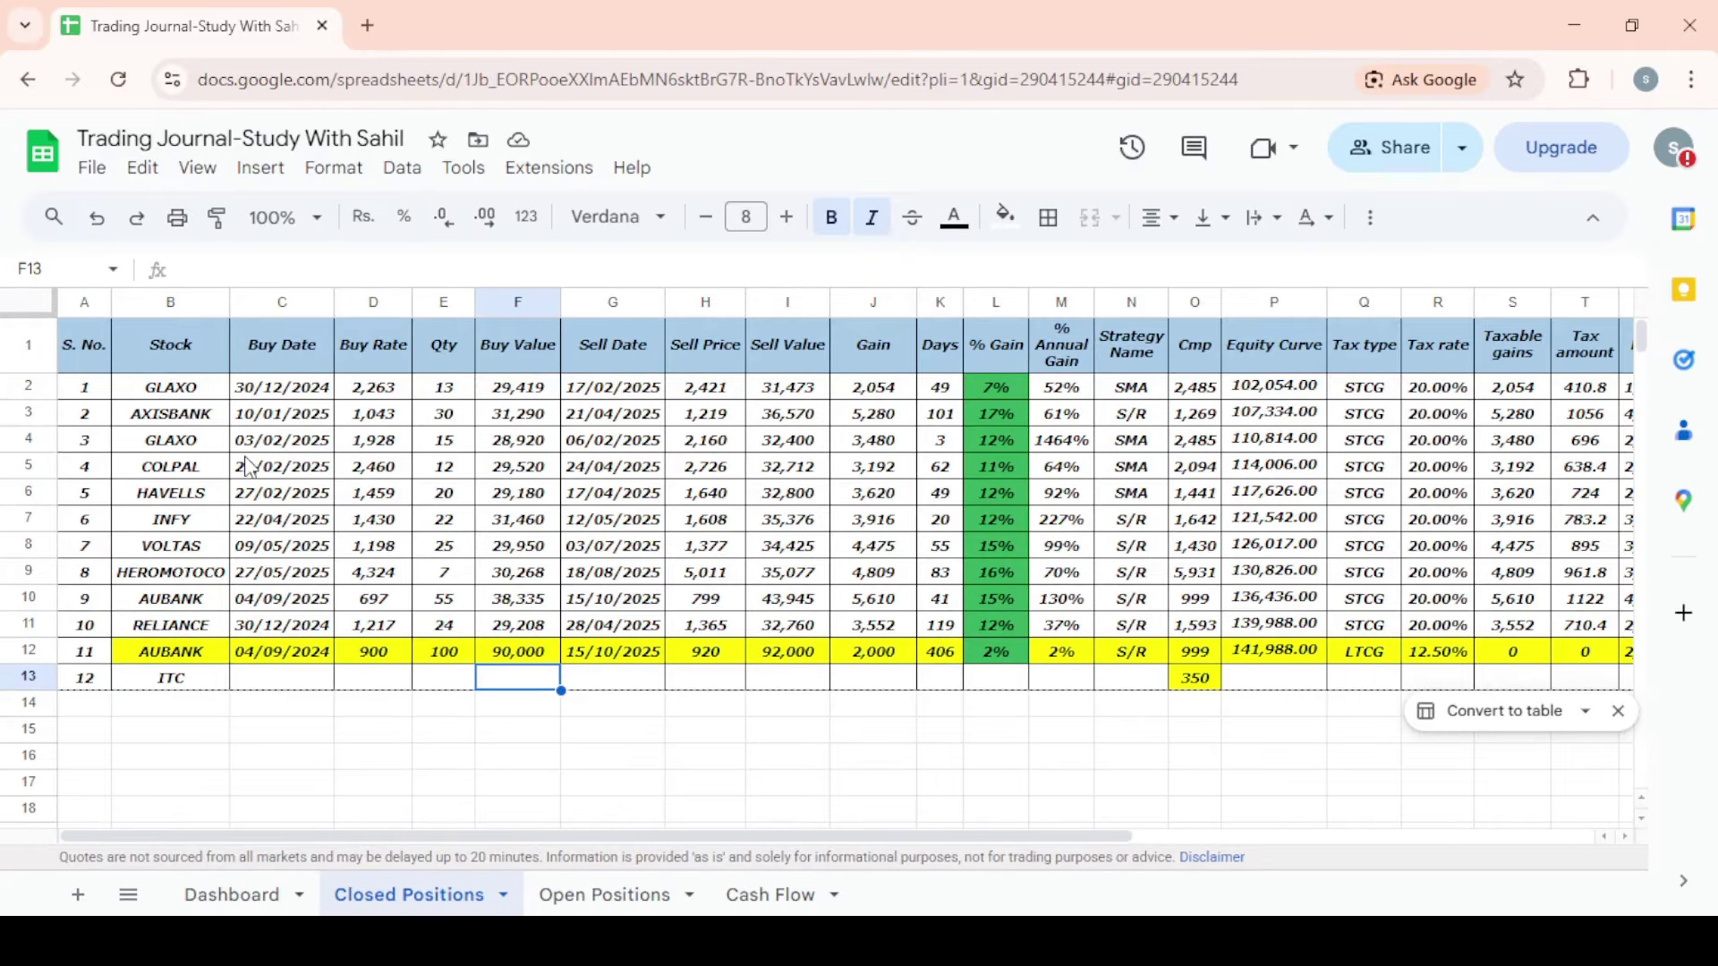
- Inspect the Buy Value formulas of the closed trades above the ITC row
{"action": "key", "text": "Up"}
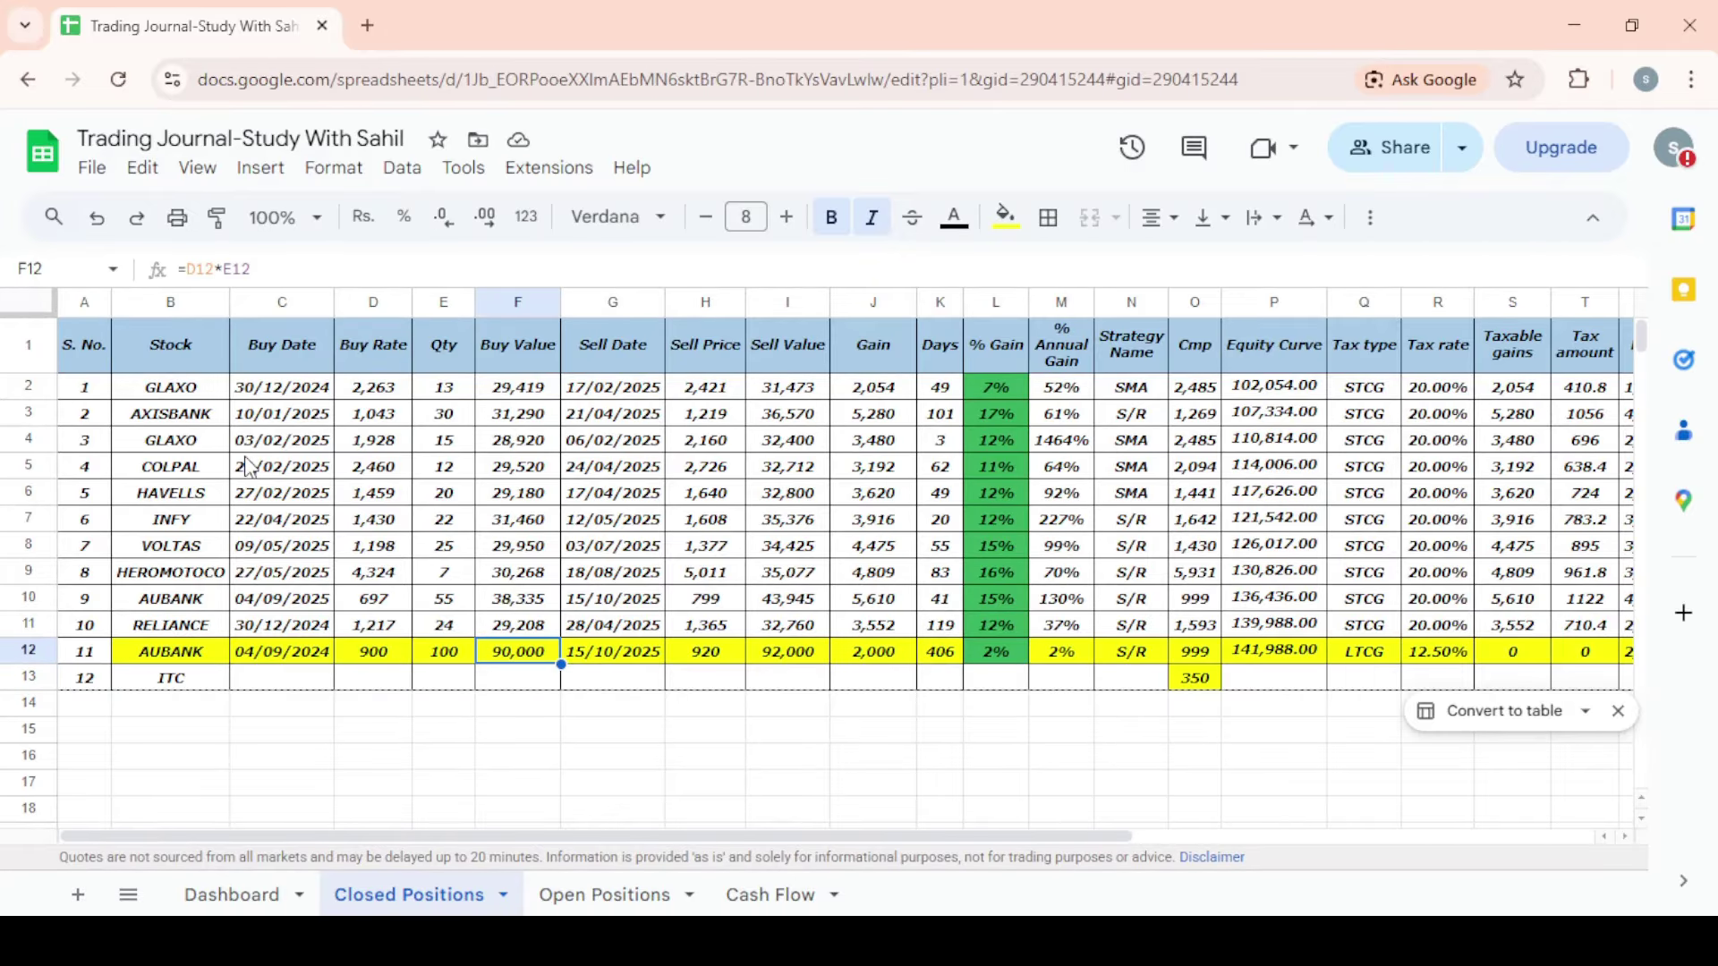
{"action": "key", "text": "Up"}
{"action": "key", "text": "Up"}
{"action": "key", "text": "Up"}
{"action": "key", "text": "Up"}
{"action": "key", "text": "Up"}
{"action": "key", "text": "Up"}
{"action": "key", "text": "Up"}
{"action": "key", "text": "Up"}
{"action": "key", "text": "Up"}
{"action": "key", "text": "Up"}
{"action": "key", "text": "Up"}
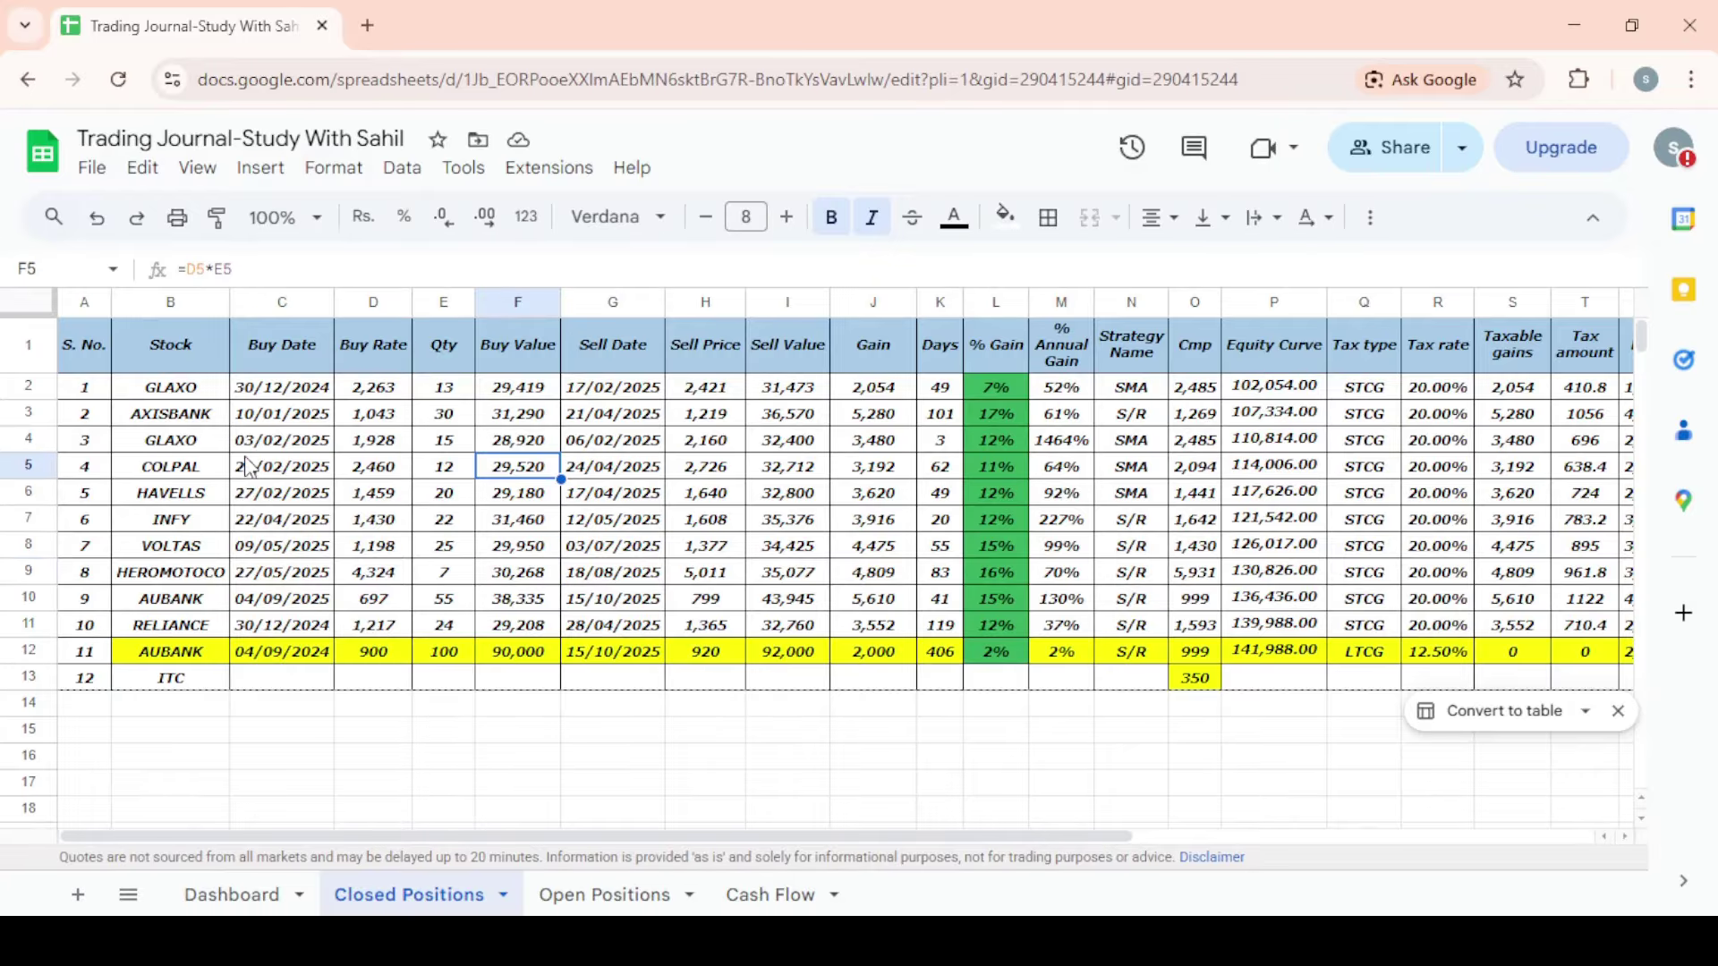
{"action": "key", "text": "Down"}
{"action": "key", "text": "Down"}
{"action": "key", "text": "Down"}
{"action": "key", "text": "Down"}
{"action": "key", "text": "Down"}
{"action": "key", "text": "Down"}
{"action": "key", "text": "Down"}
{"action": "key", "text": "Down"}
{"action": "key", "text": "Down"}
{"action": "key", "text": "Down"}
{"action": "key", "text": "Down"}
{"action": "key", "text": "Down"}
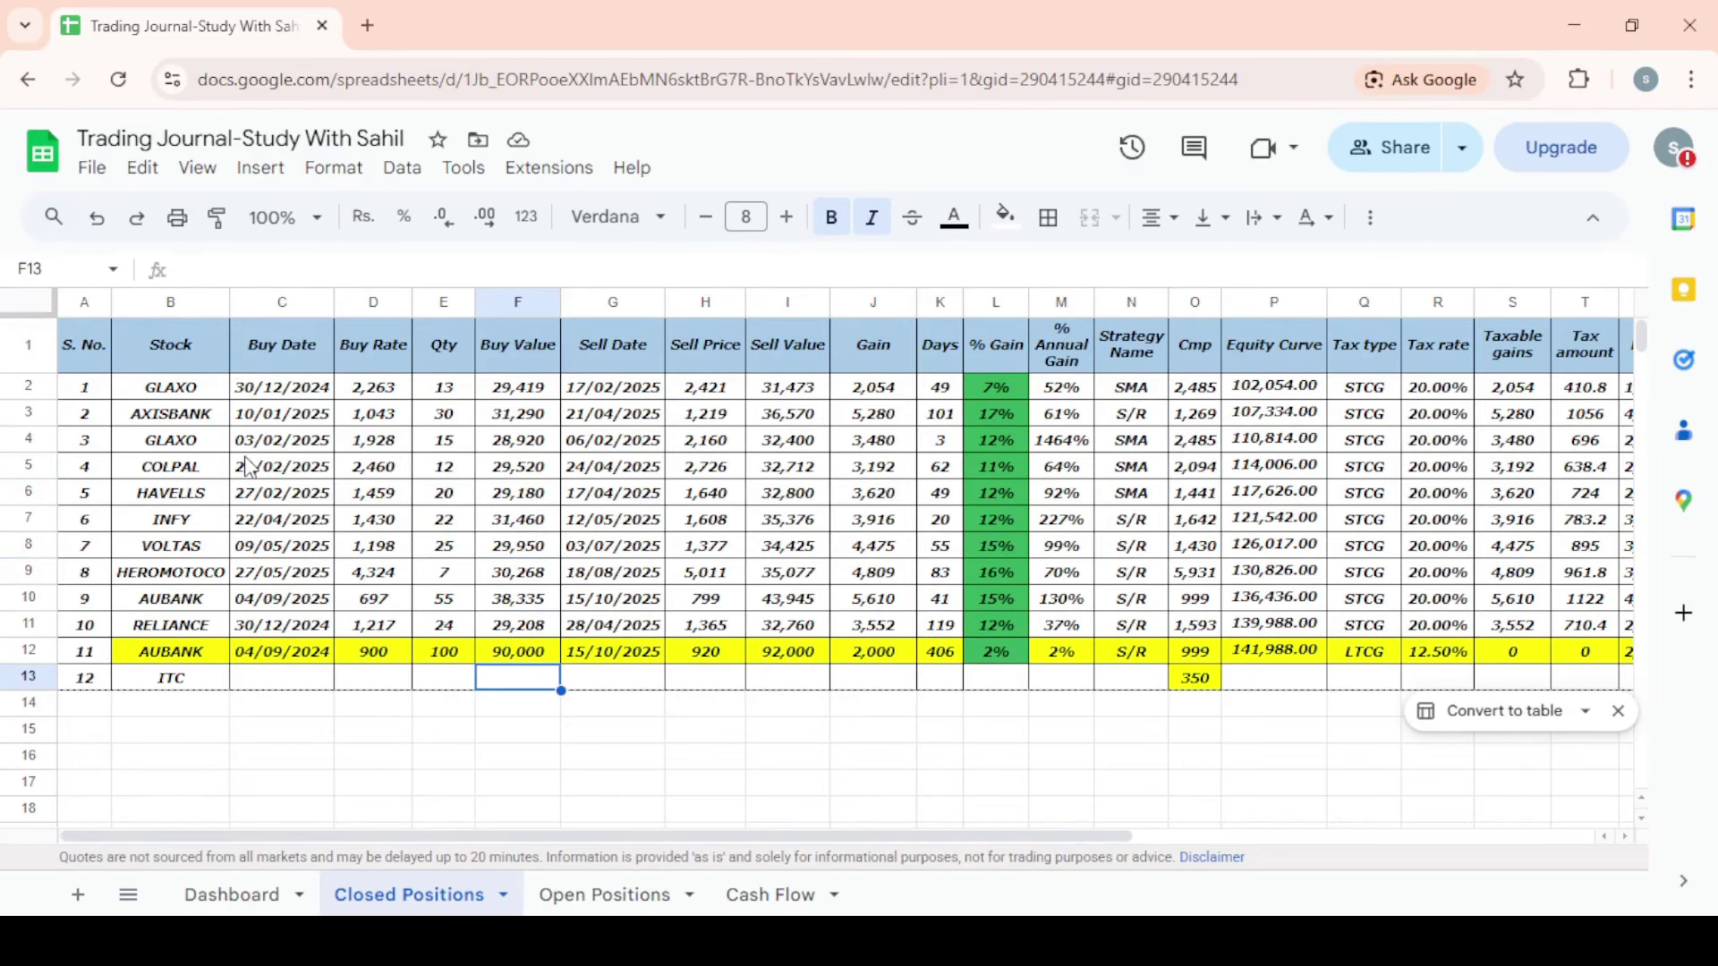
- Go through the ITC row from Sell Date to Cmp and inspect its live price formula
{"action": "key", "text": "Right"}
{"action": "key", "text": "Right"}
{"action": "key", "text": "Right"}
{"action": "key", "text": "Right"}
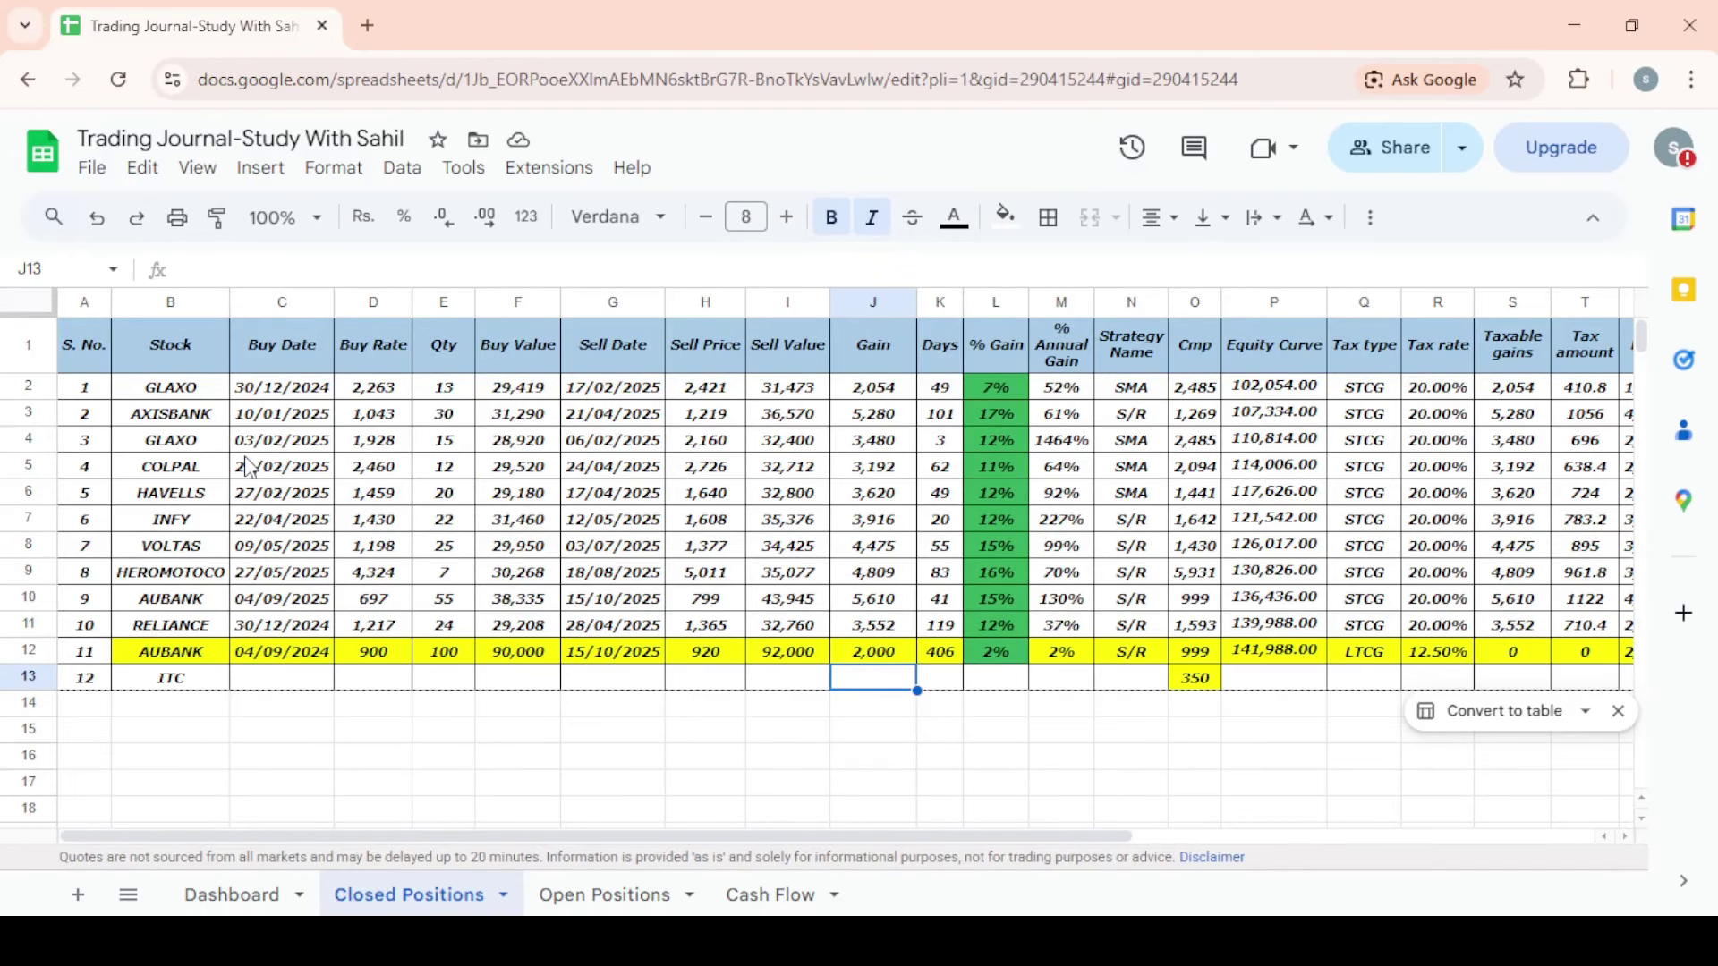
{"action": "key", "text": "Right"}
{"action": "key", "text": "Right"}
{"action": "key", "text": "Right"}
{"action": "key", "text": "Right"}
{"action": "key", "text": "Right"}
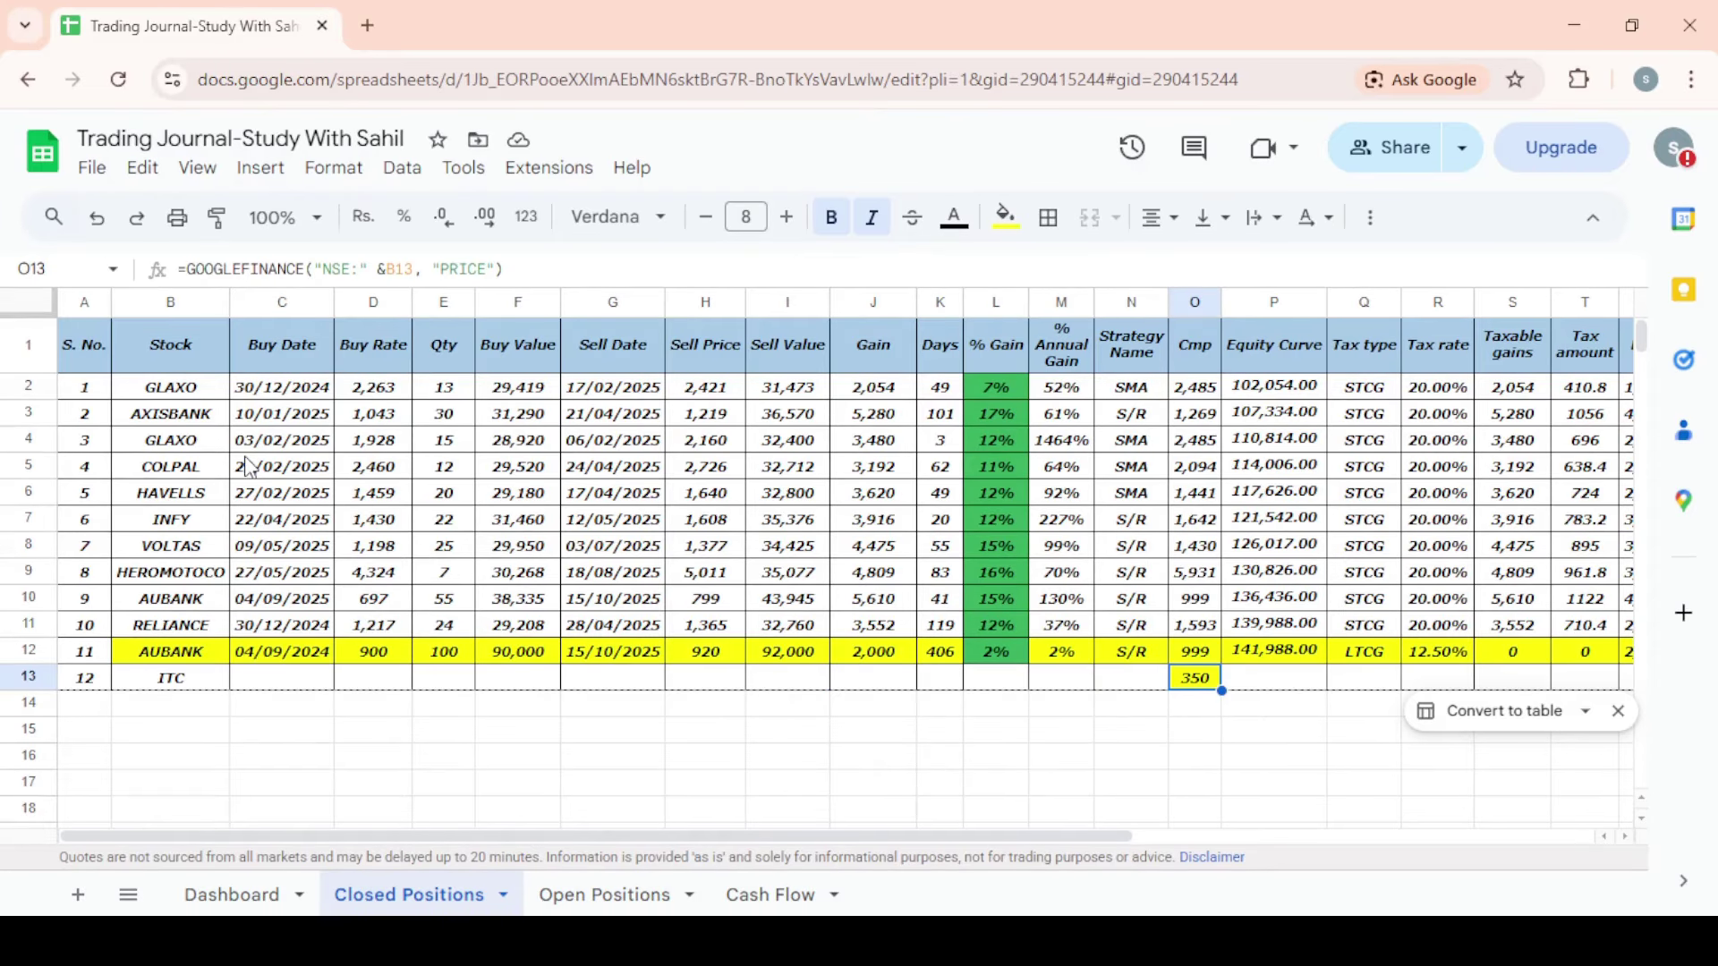
- Compare the Unrealized P/L total on the Open Positions sheet with the Dashboard's Open P&L (Live), and return to Open Positions
{"action": "left_click", "coordinate": [583, 898]}
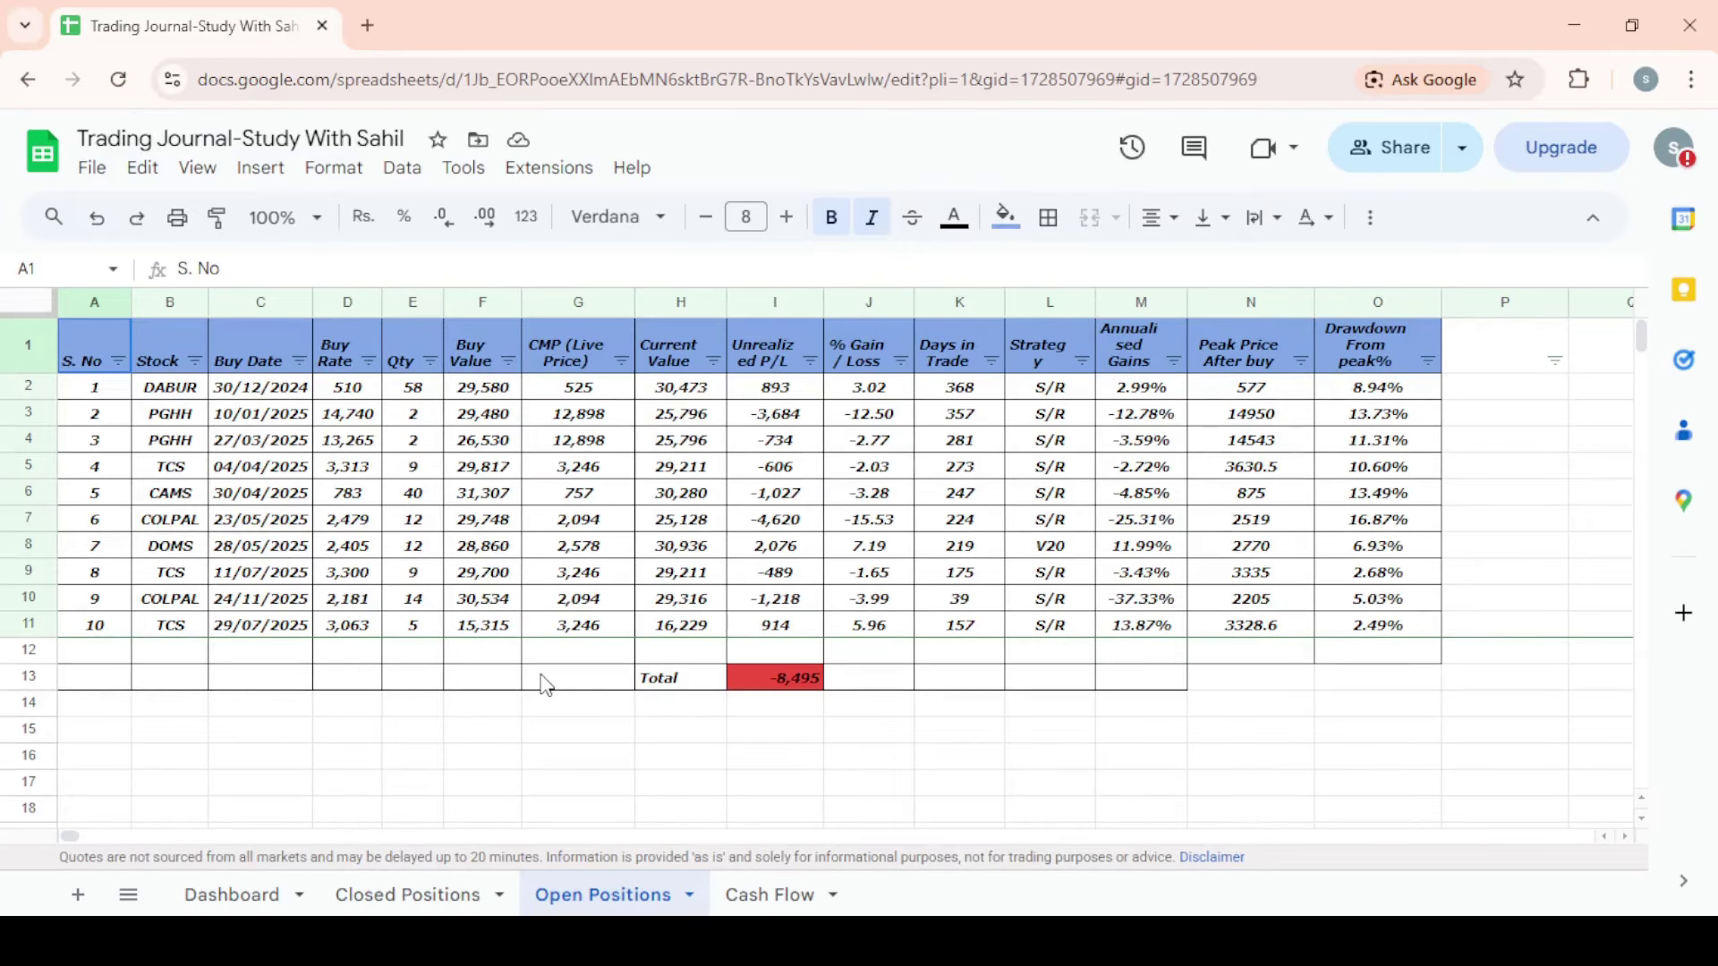
{"action": "left_click", "coordinate": [230, 899]}
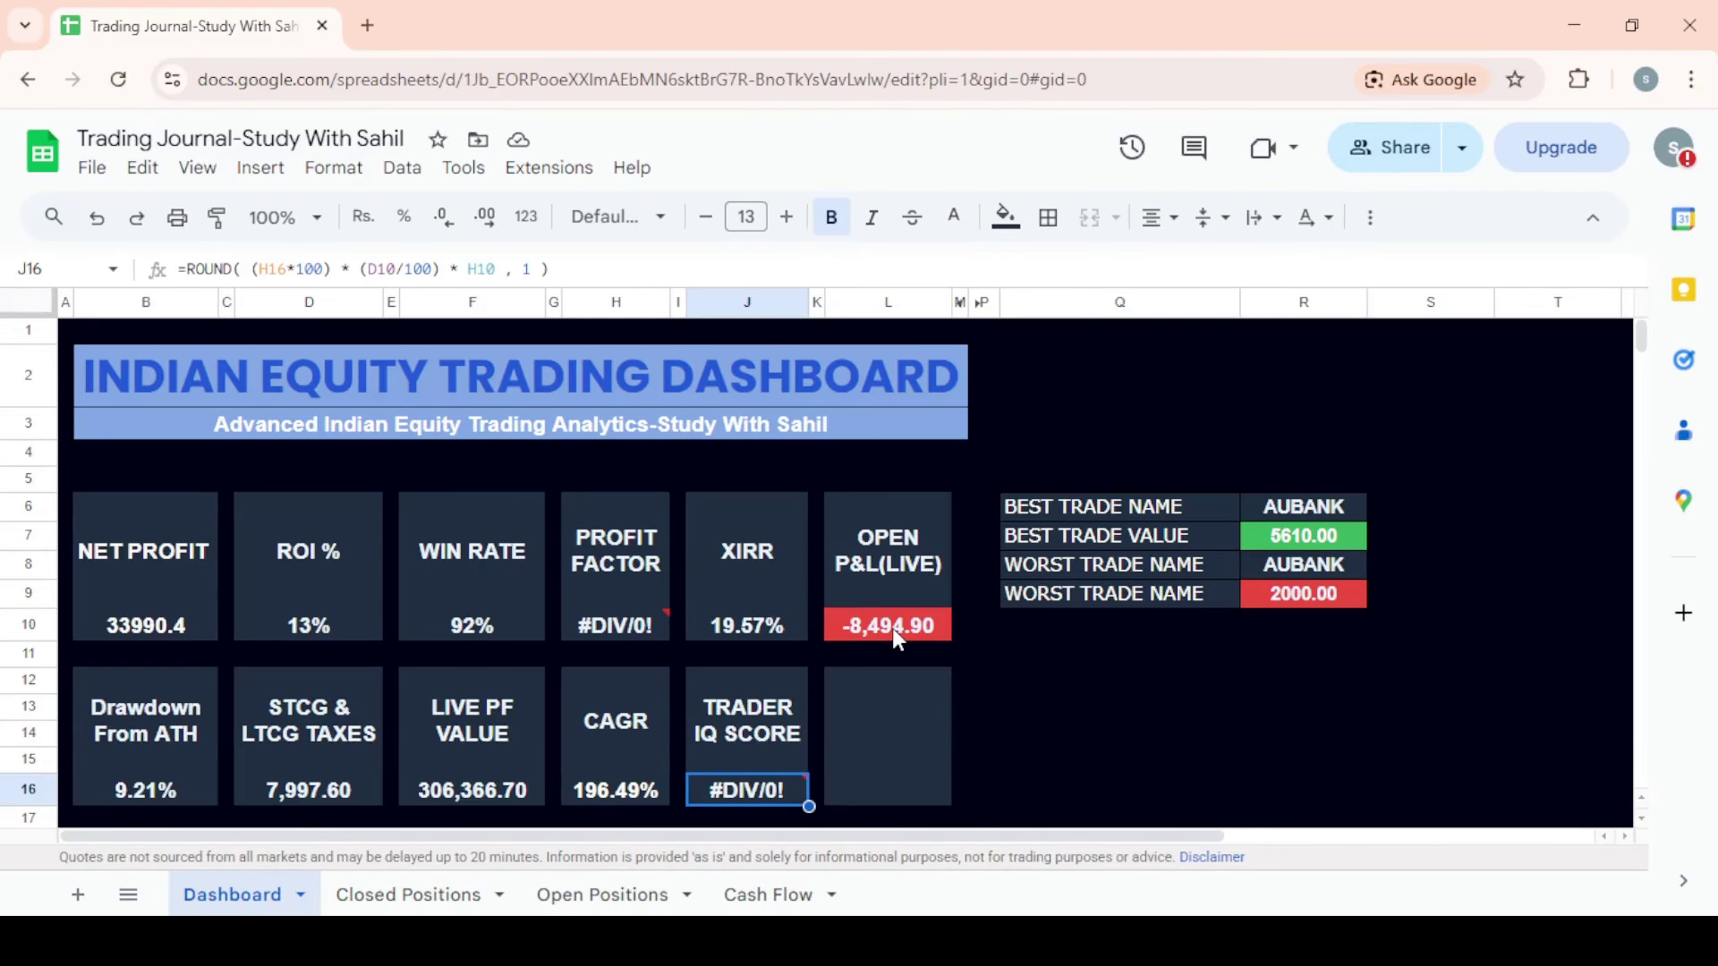
{"action": "left_click", "coordinate": [605, 899]}
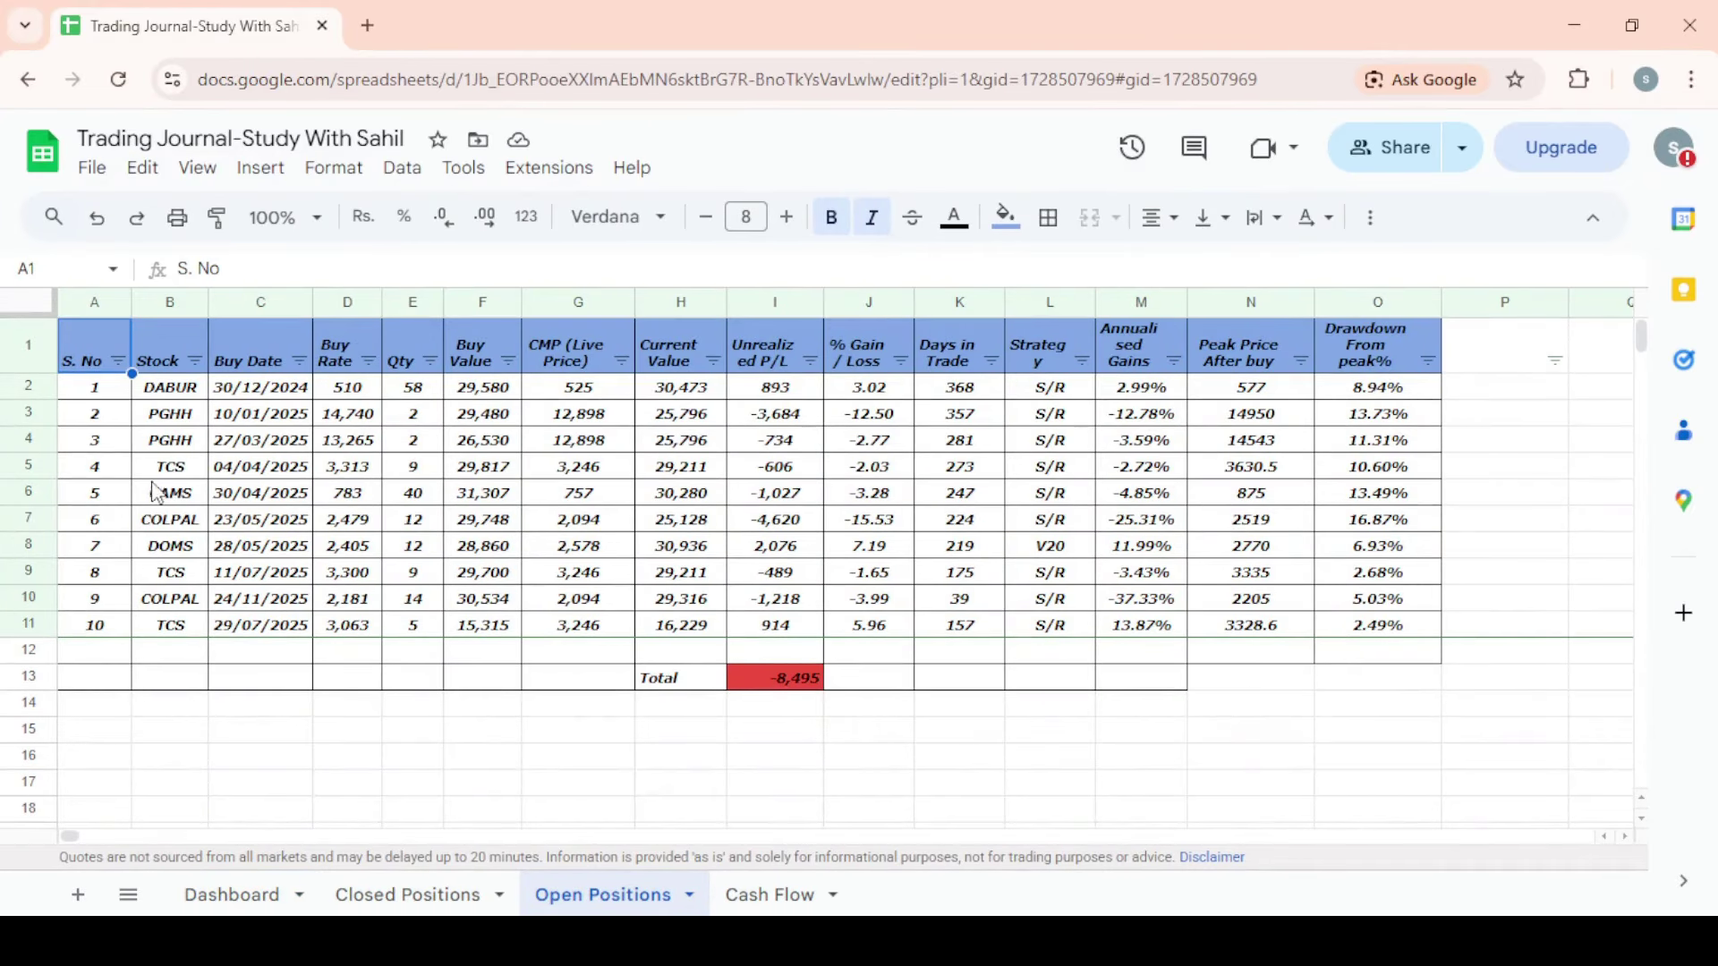
- Examine the DABUR position from Stock to Buy Value, and select the Buy Values in rows 2 to 9
{"action": "left_click", "coordinate": [170, 393]}
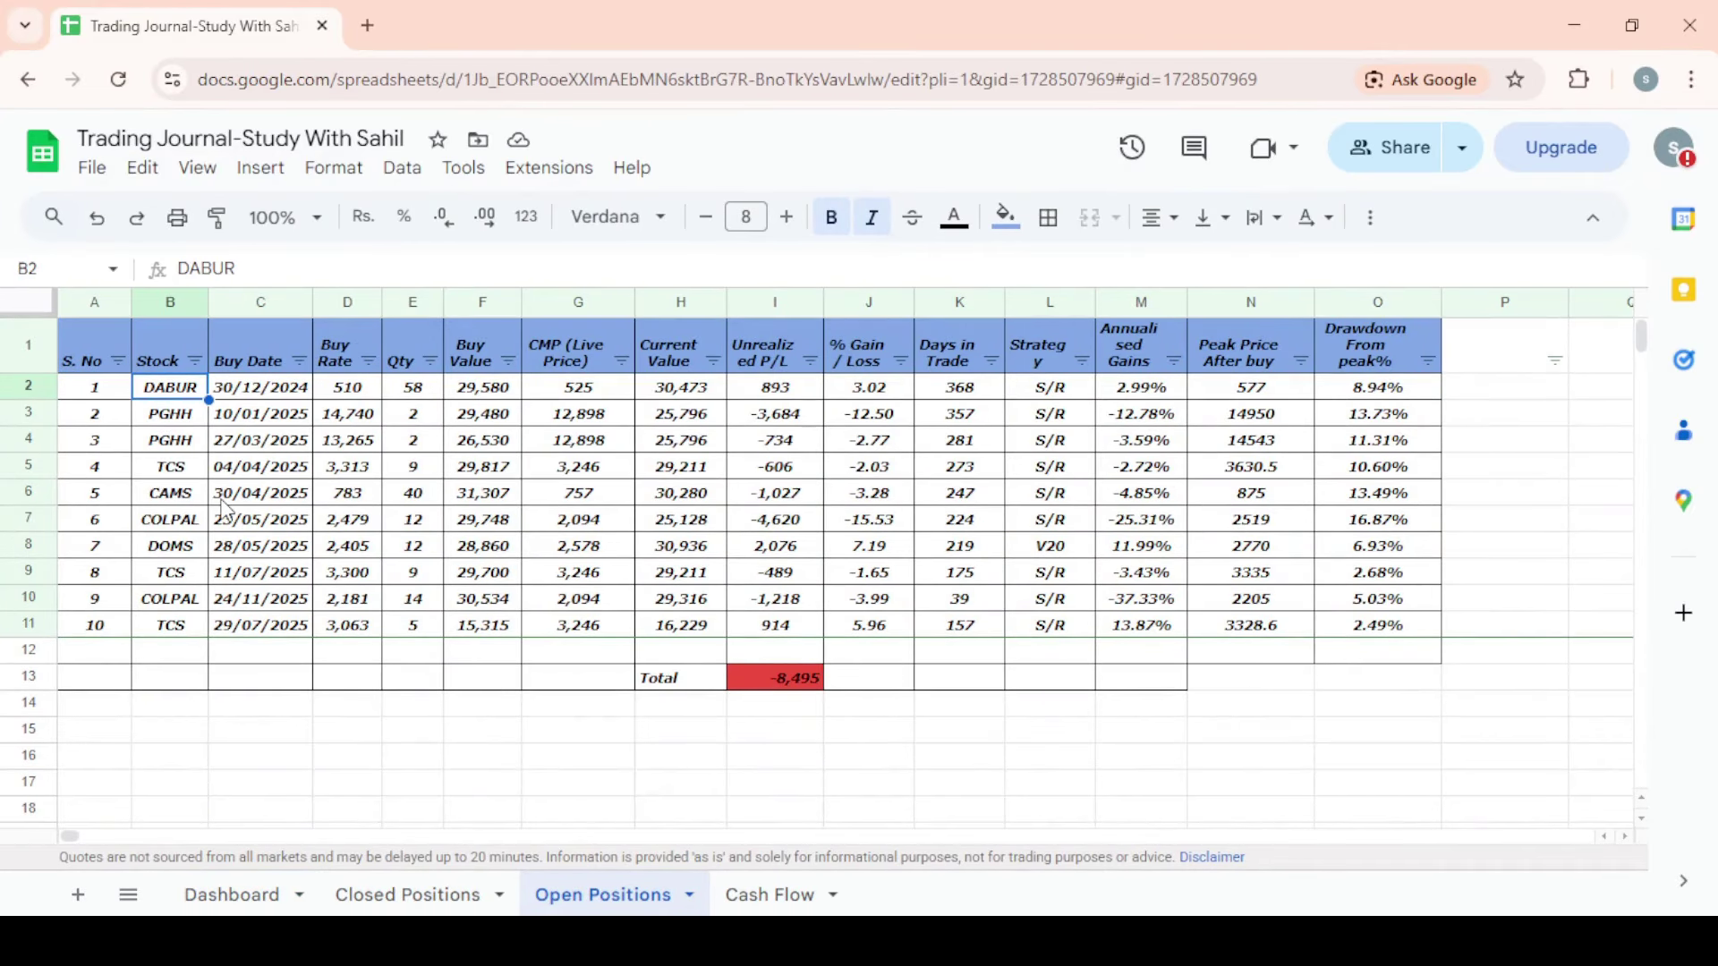
{"action": "key", "text": "Right"}
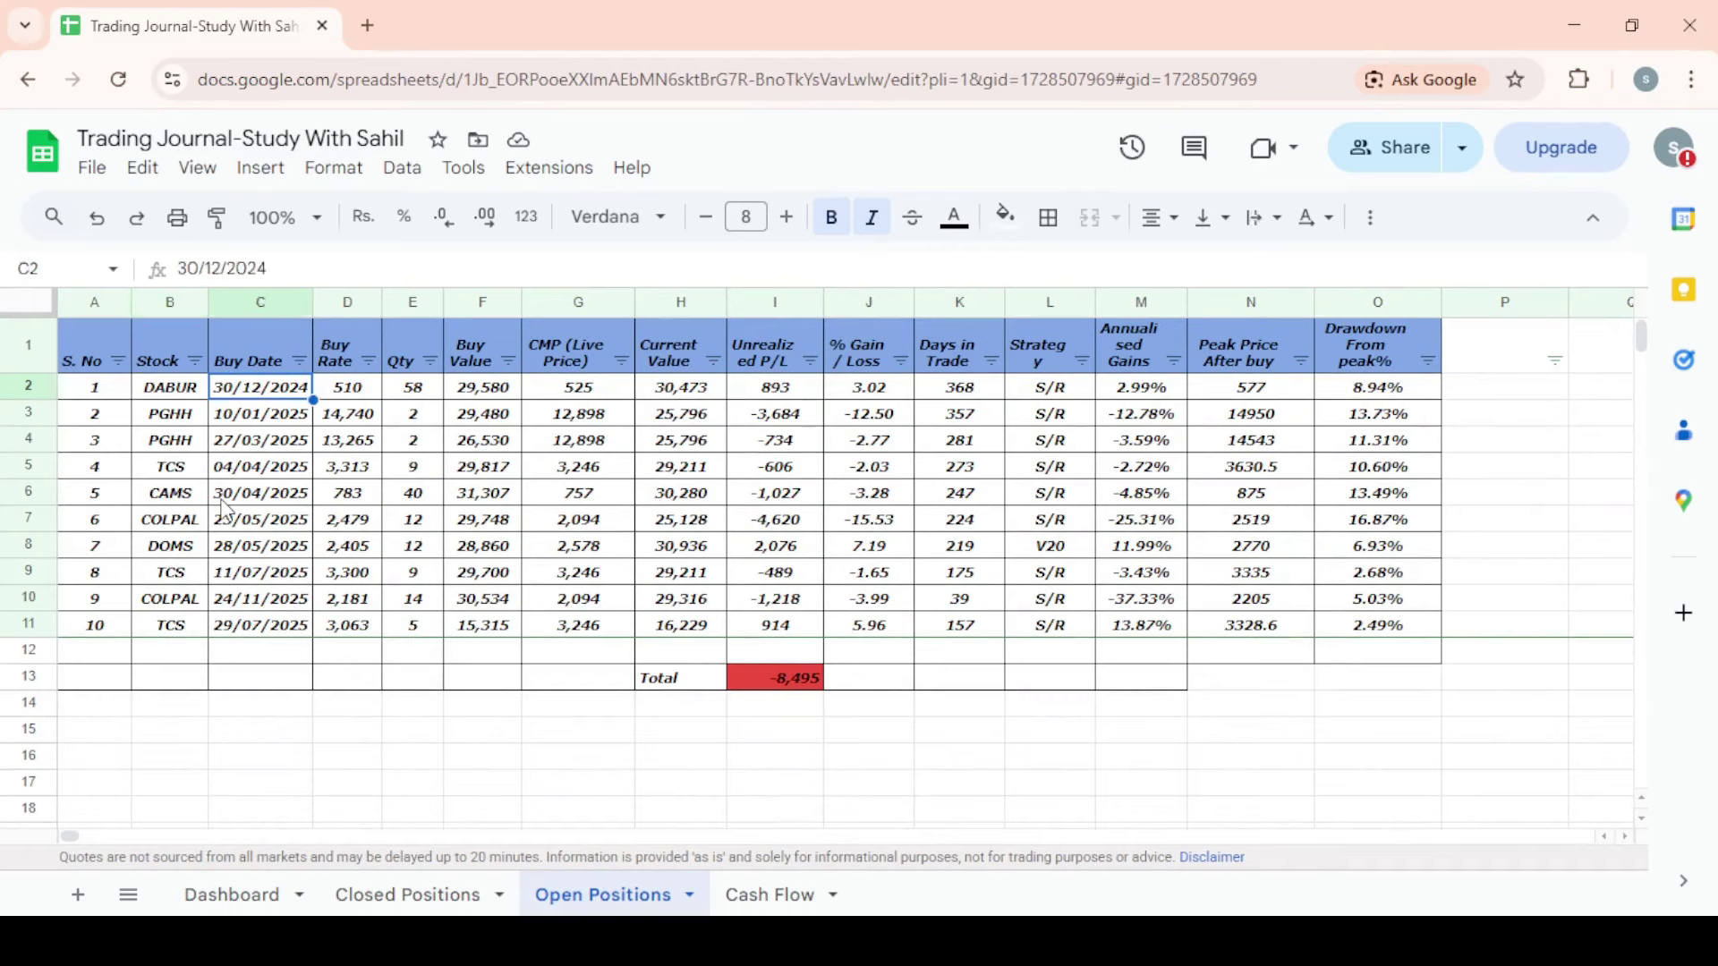
{"action": "key", "text": "Right"}
{"action": "key", "text": "Right"}
{"action": "key", "text": "Right"}
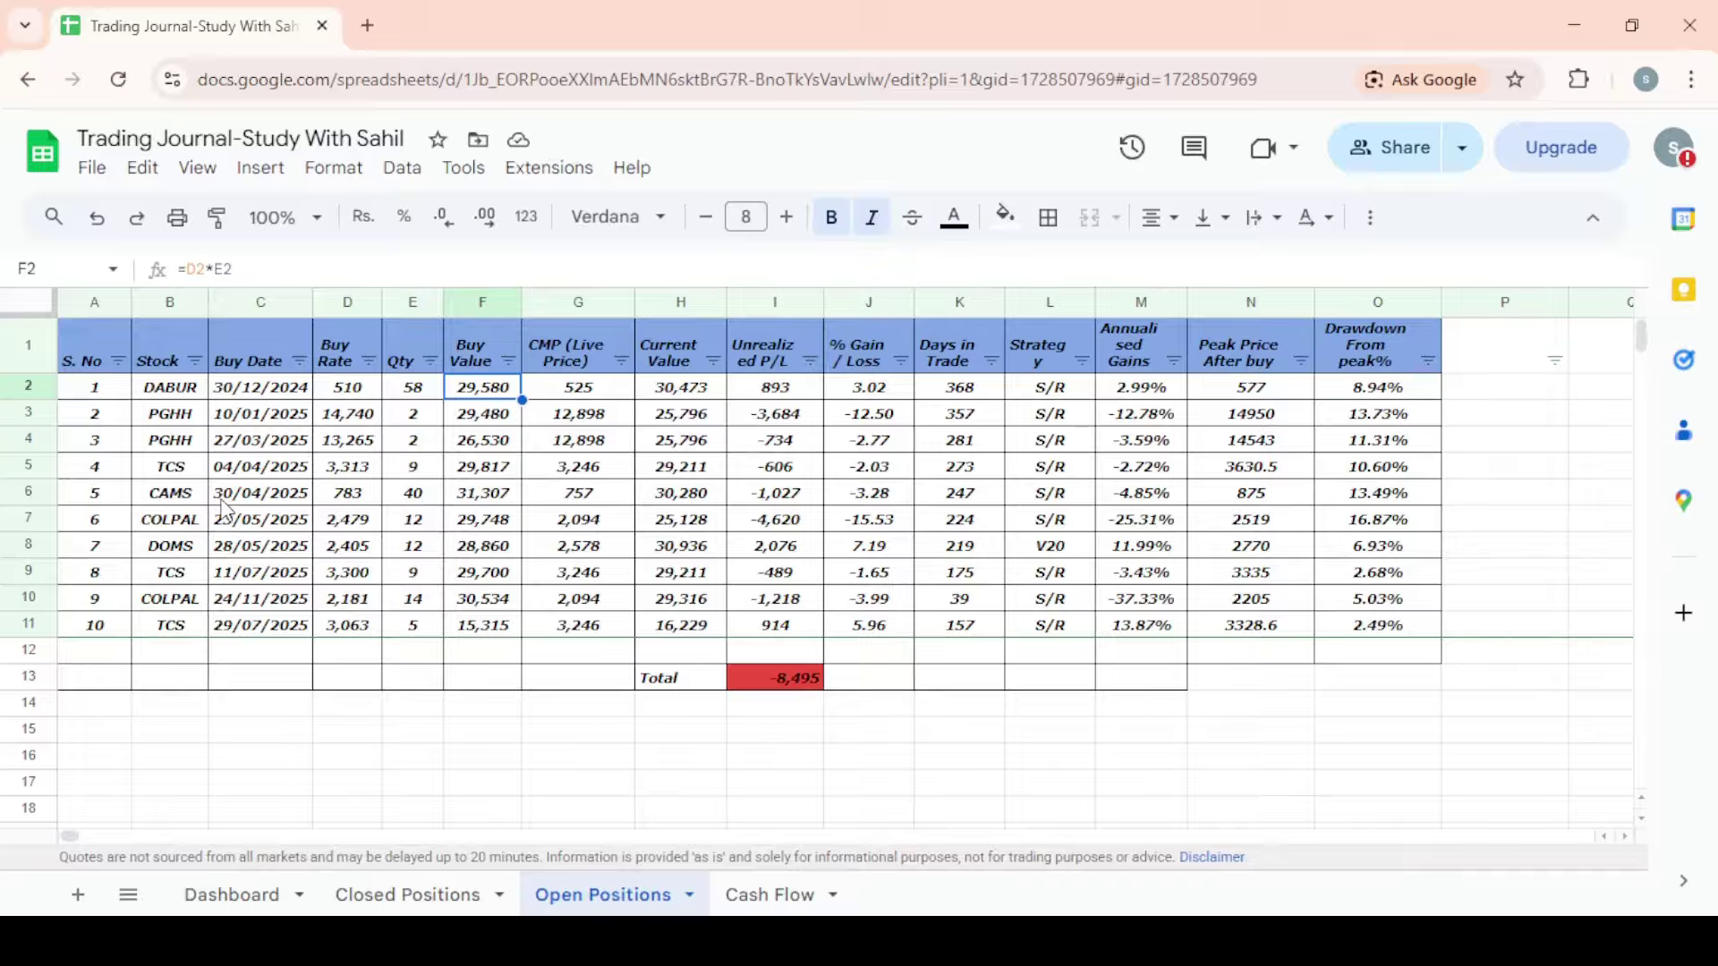
{"action": "key", "text": "shift+Down"}
{"action": "key", "text": "shift+Down"}
{"action": "key", "text": "shift+Down"}
{"action": "key", "text": "shift+Down"}
{"action": "key", "text": "shift+Down"}
{"action": "key", "text": "shift+Down"}
{"action": "key", "text": "shift+Down"}
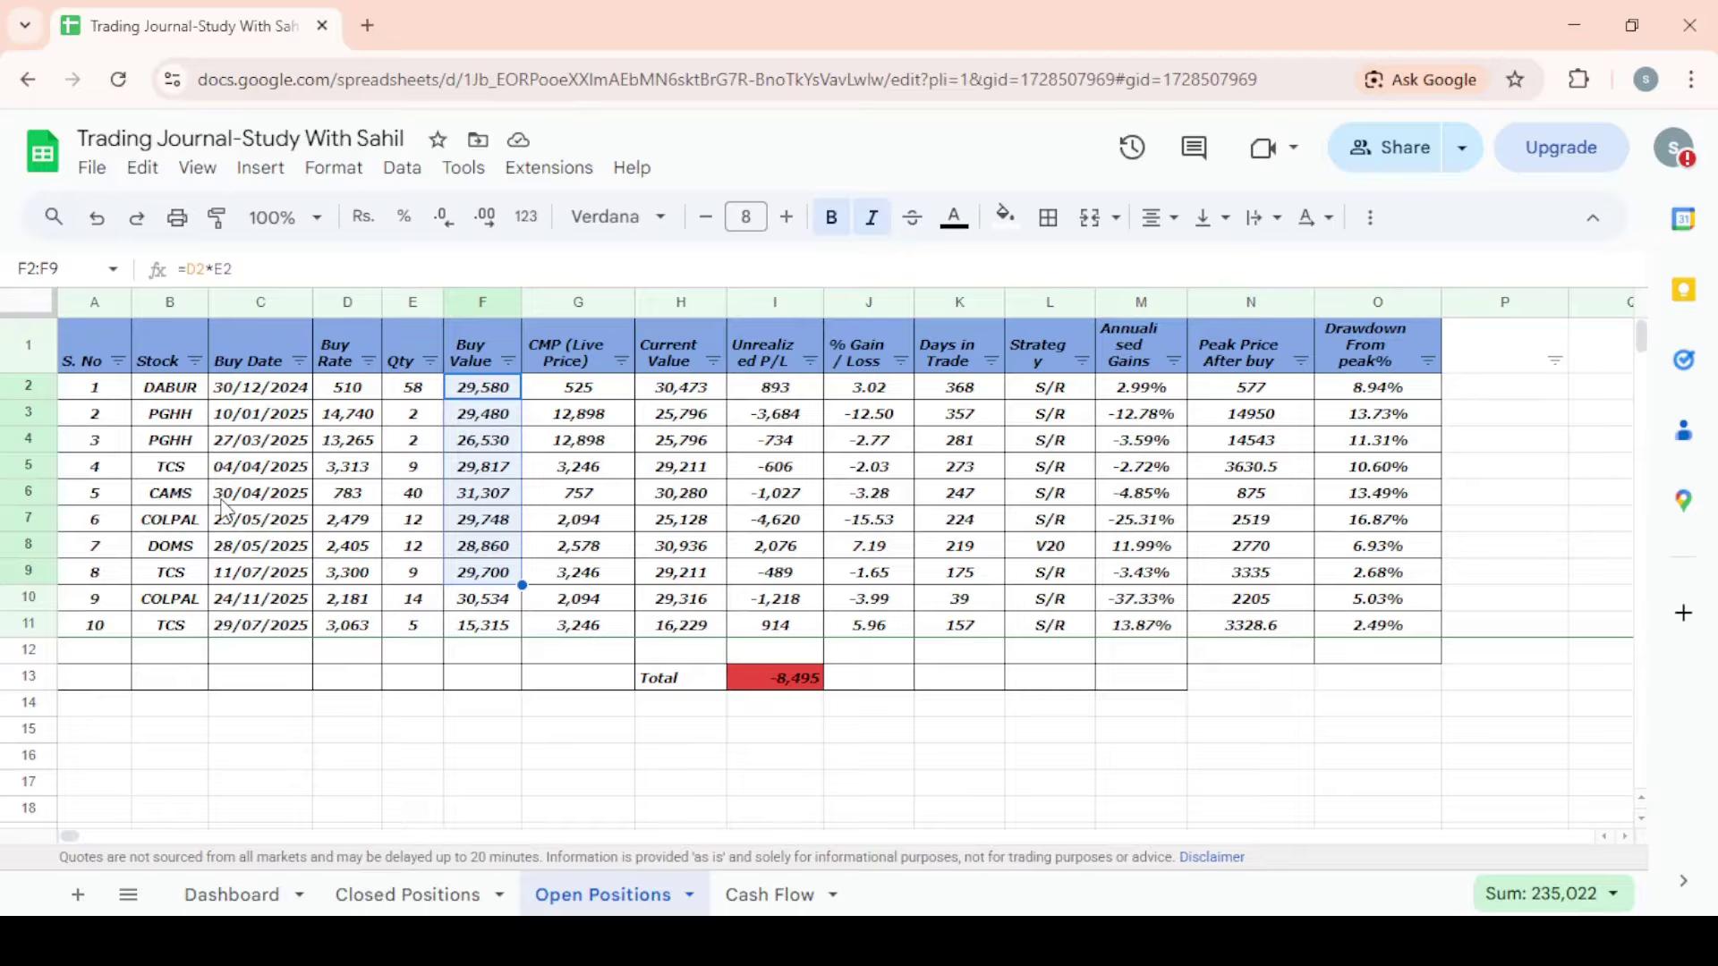
- Examine the DABUR position from CMP (Live Price) through Strategy and Peak Price After buy to Drawdown From peak%
{"action": "key", "text": "Right"}
{"action": "key", "text": "Right"}
{"action": "key", "text": "Right"}
{"action": "key", "text": "Right"}
{"action": "key", "text": "Right"}
{"action": "key", "text": "Right"}
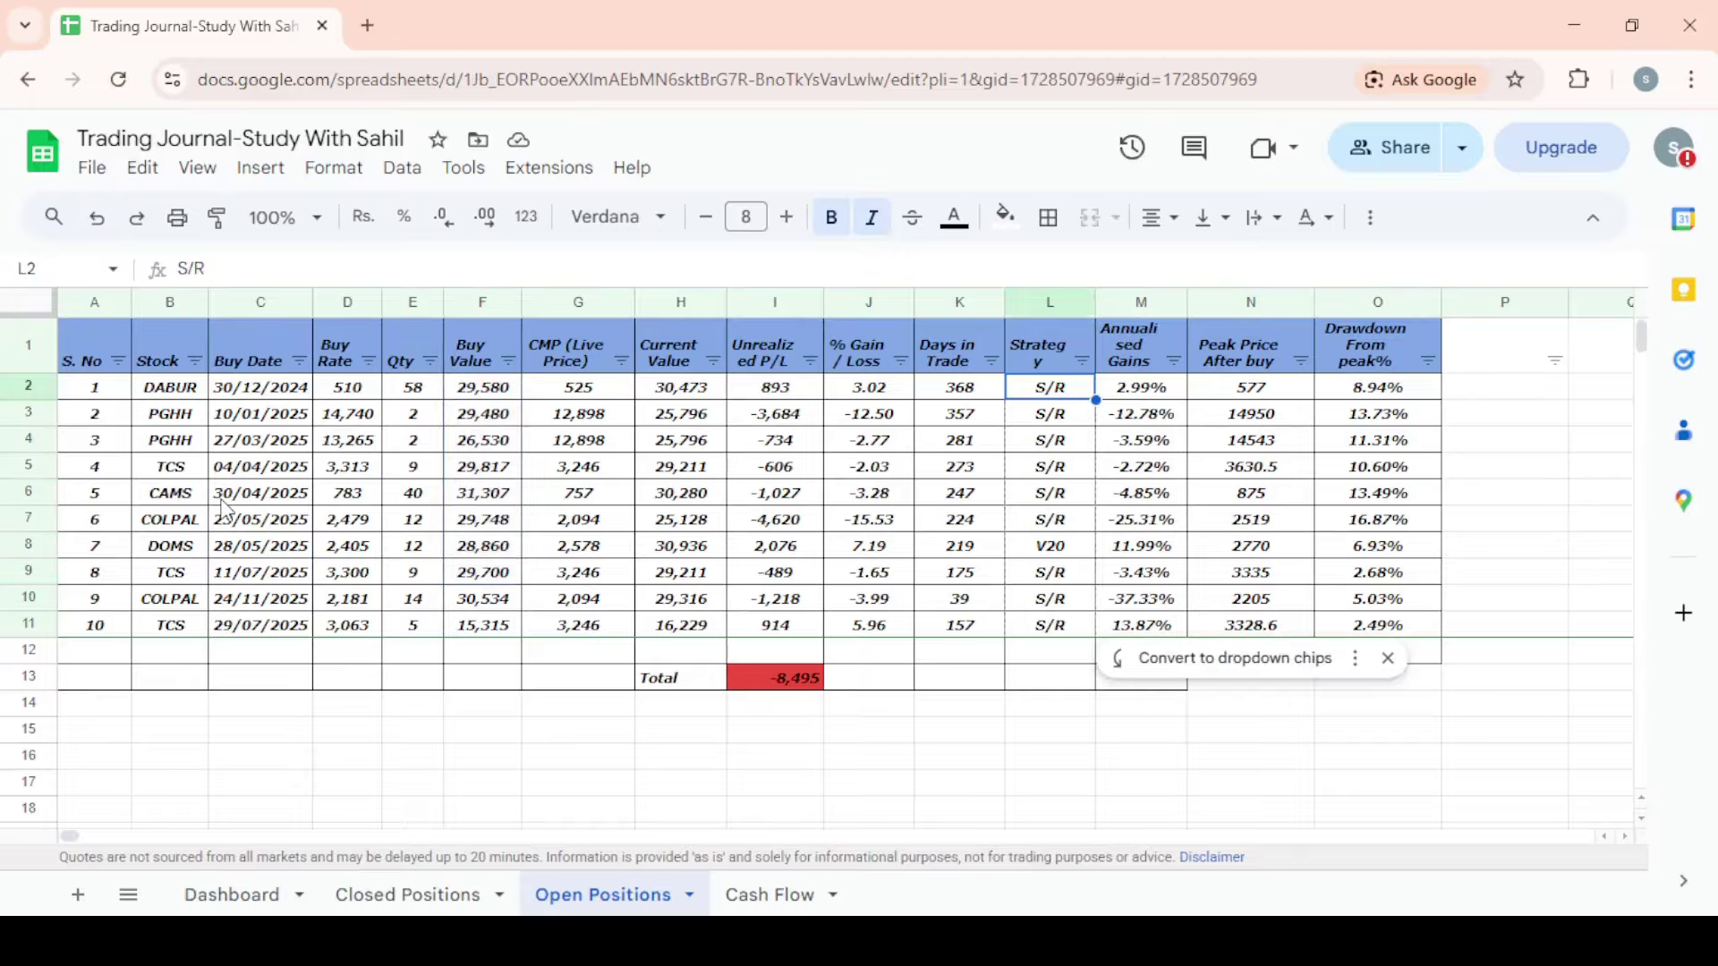
{"action": "key", "text": "Right"}
{"action": "key", "text": "Right"}
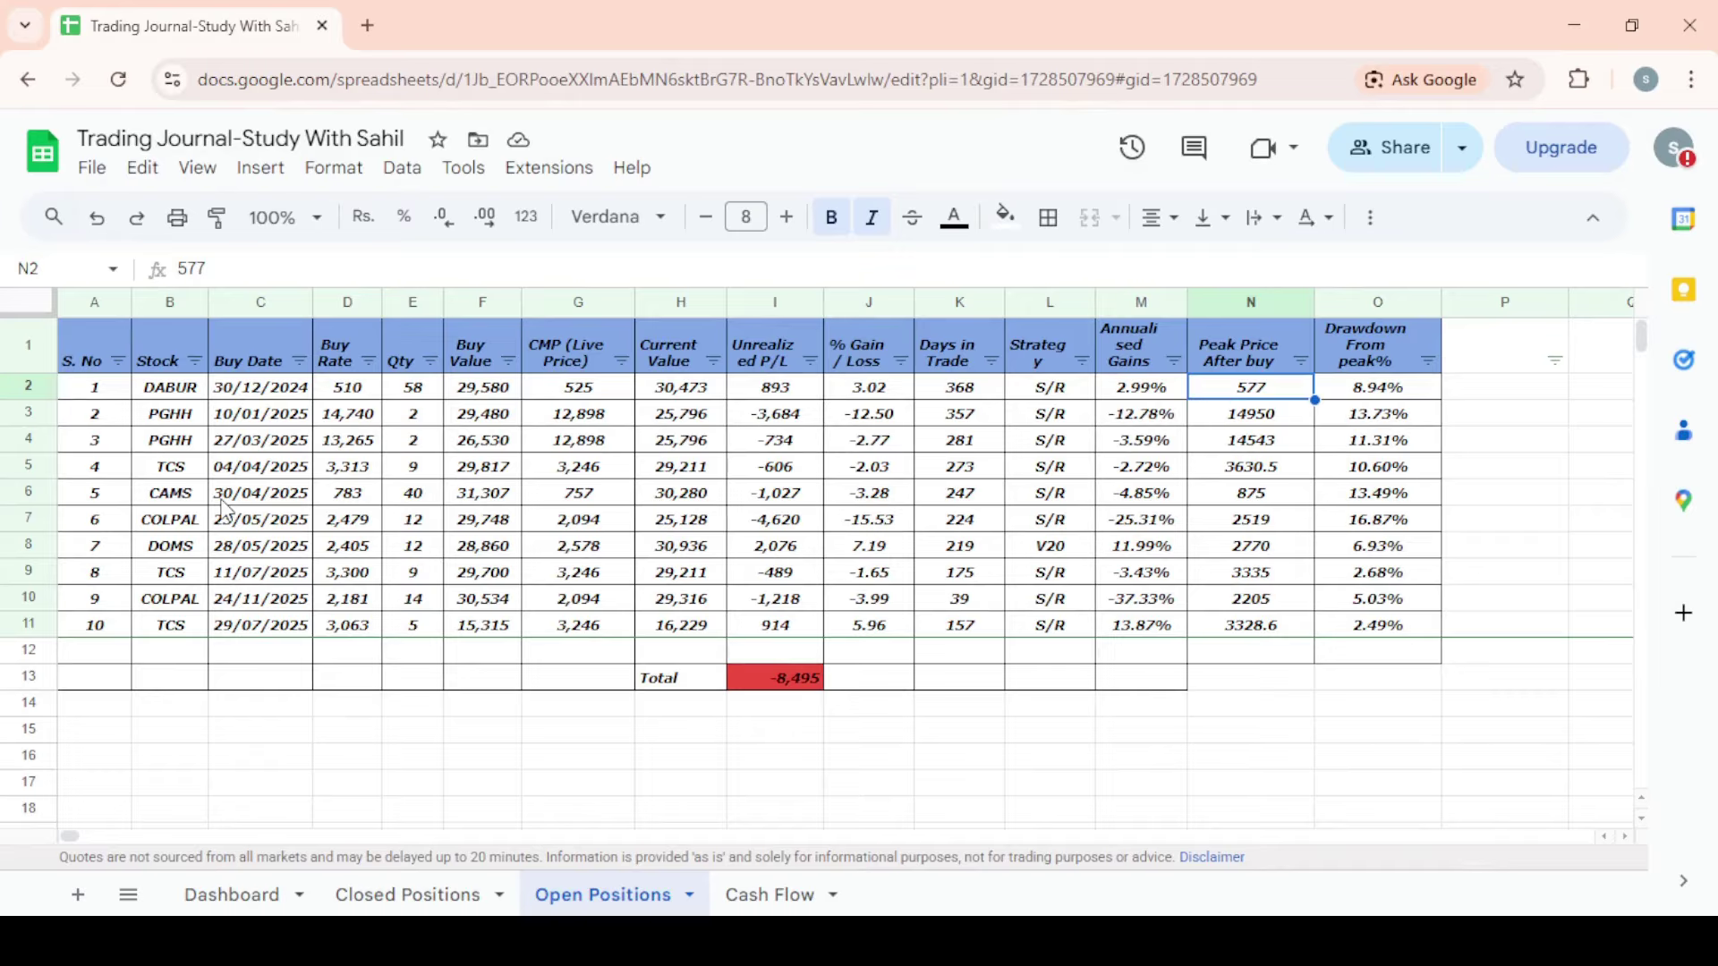
{"action": "key", "text": "Right"}
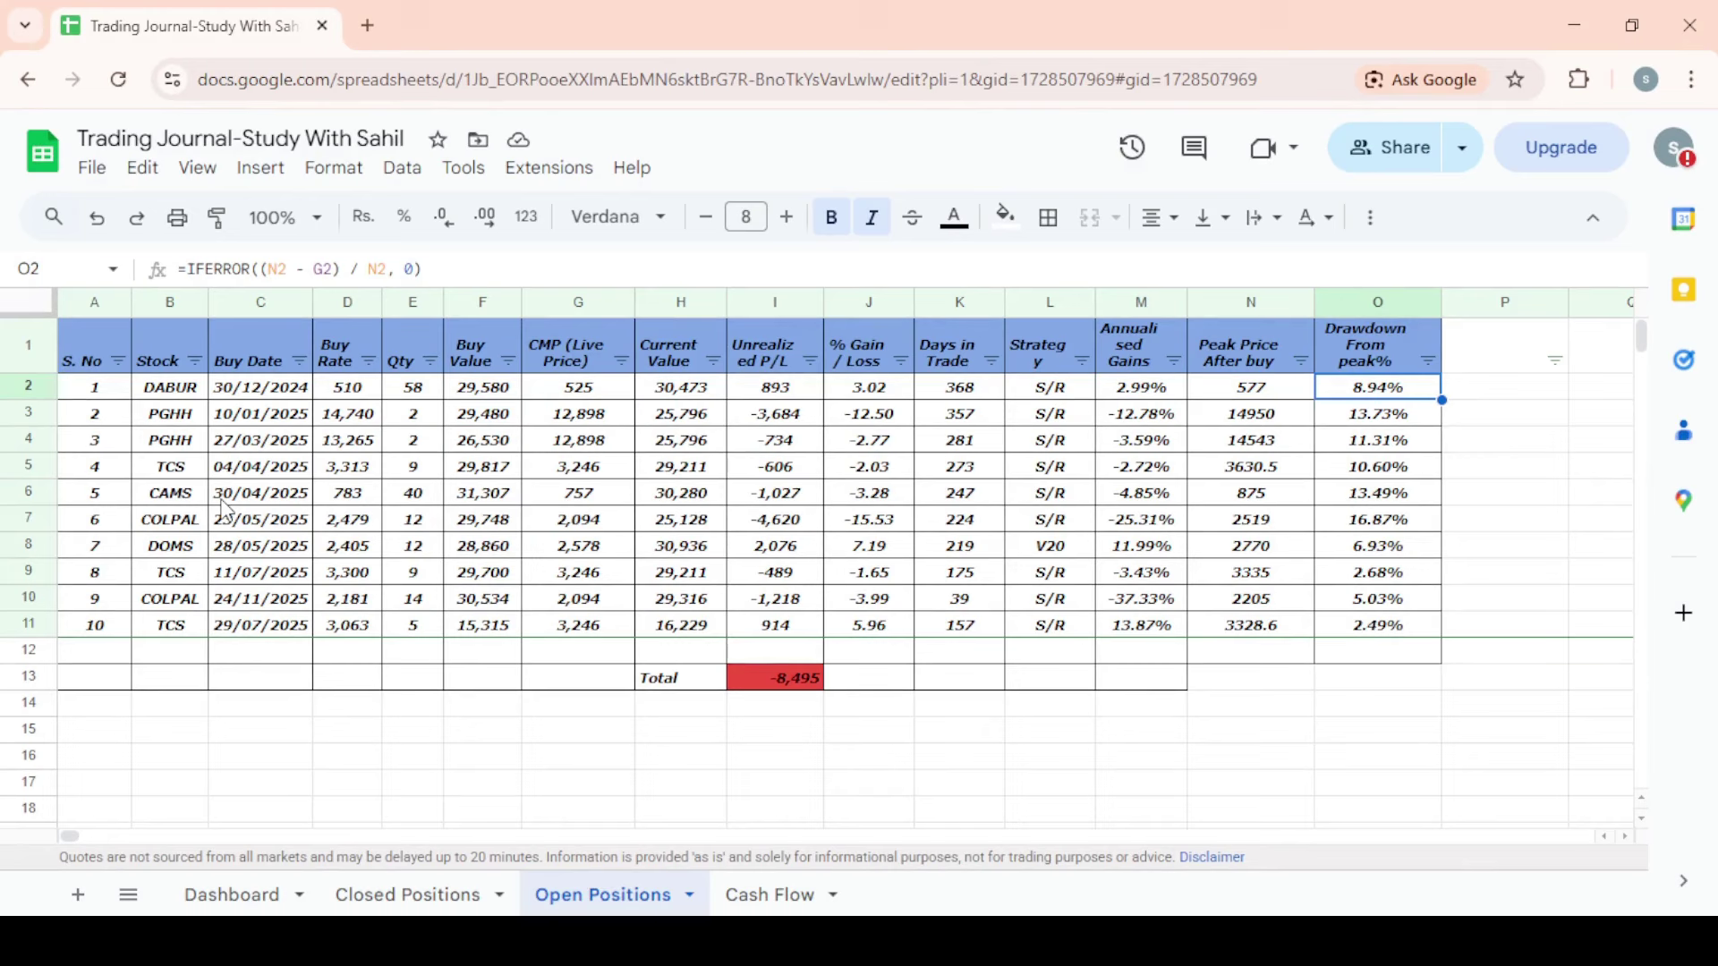
- Review the Drawdown From peak% values of the remaining open positions down to row 11
{"action": "key", "text": "Down"}
{"action": "key", "text": "Down"}
{"action": "key", "text": "Down"}
{"action": "key", "text": "Down"}
{"action": "key", "text": "Down"}
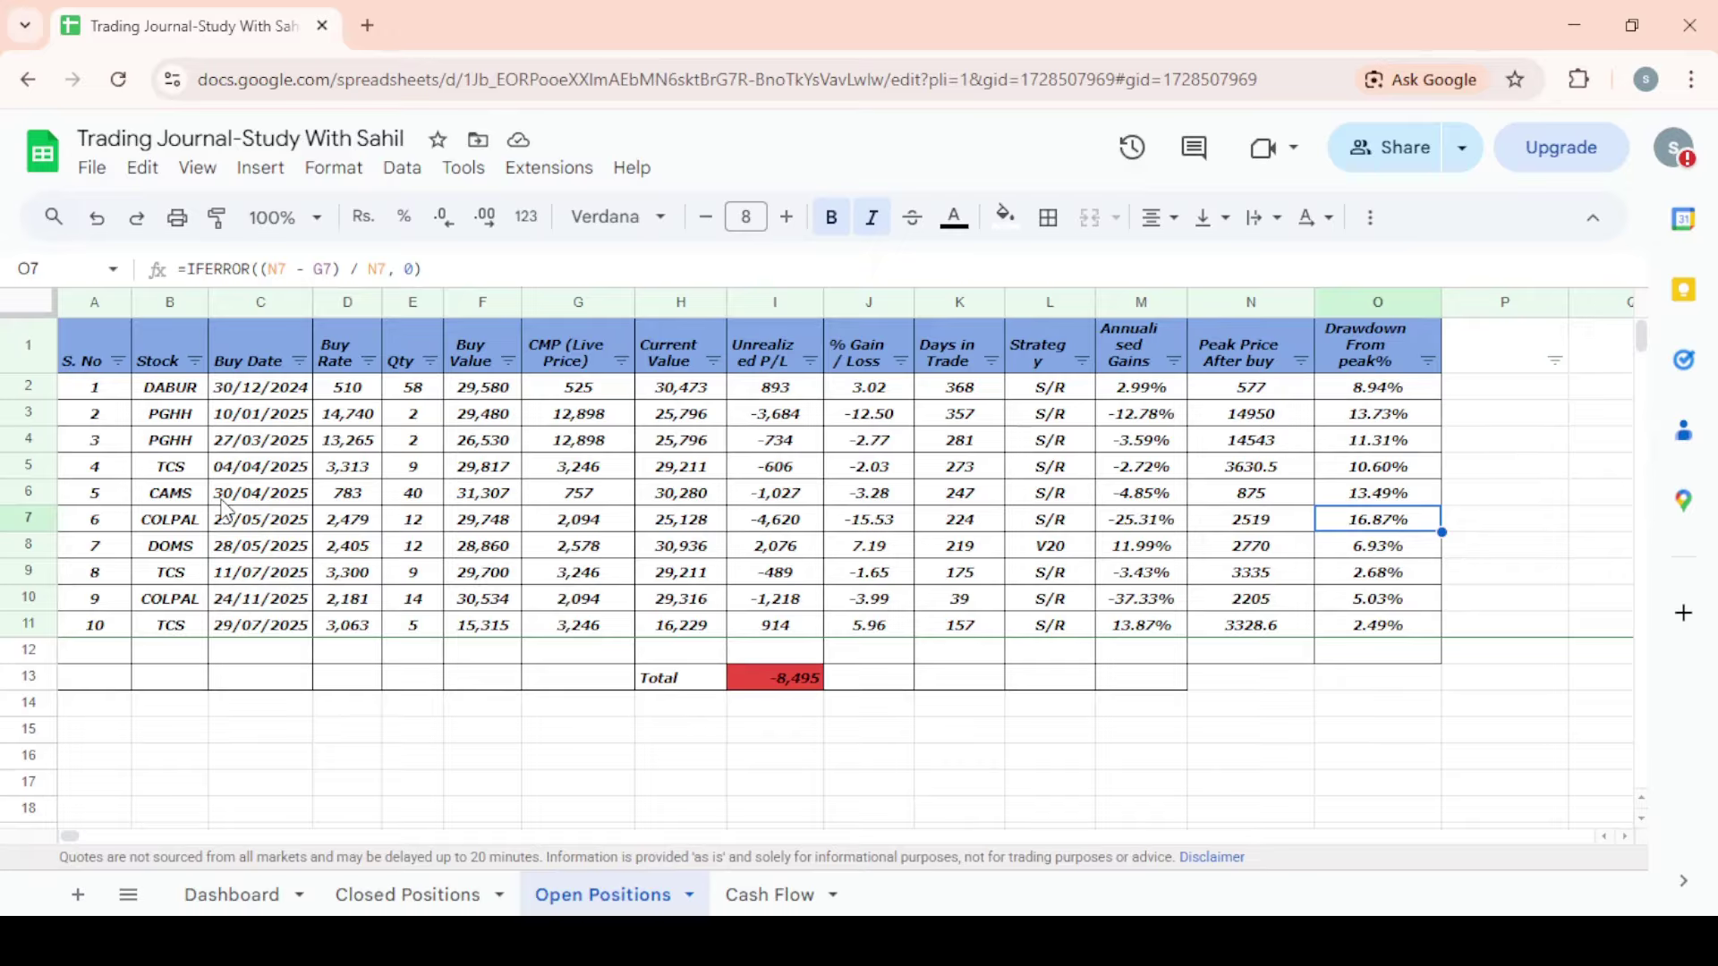
{"action": "key", "text": "Down"}
{"action": "key", "text": "Down"}
{"action": "key", "text": "Down"}
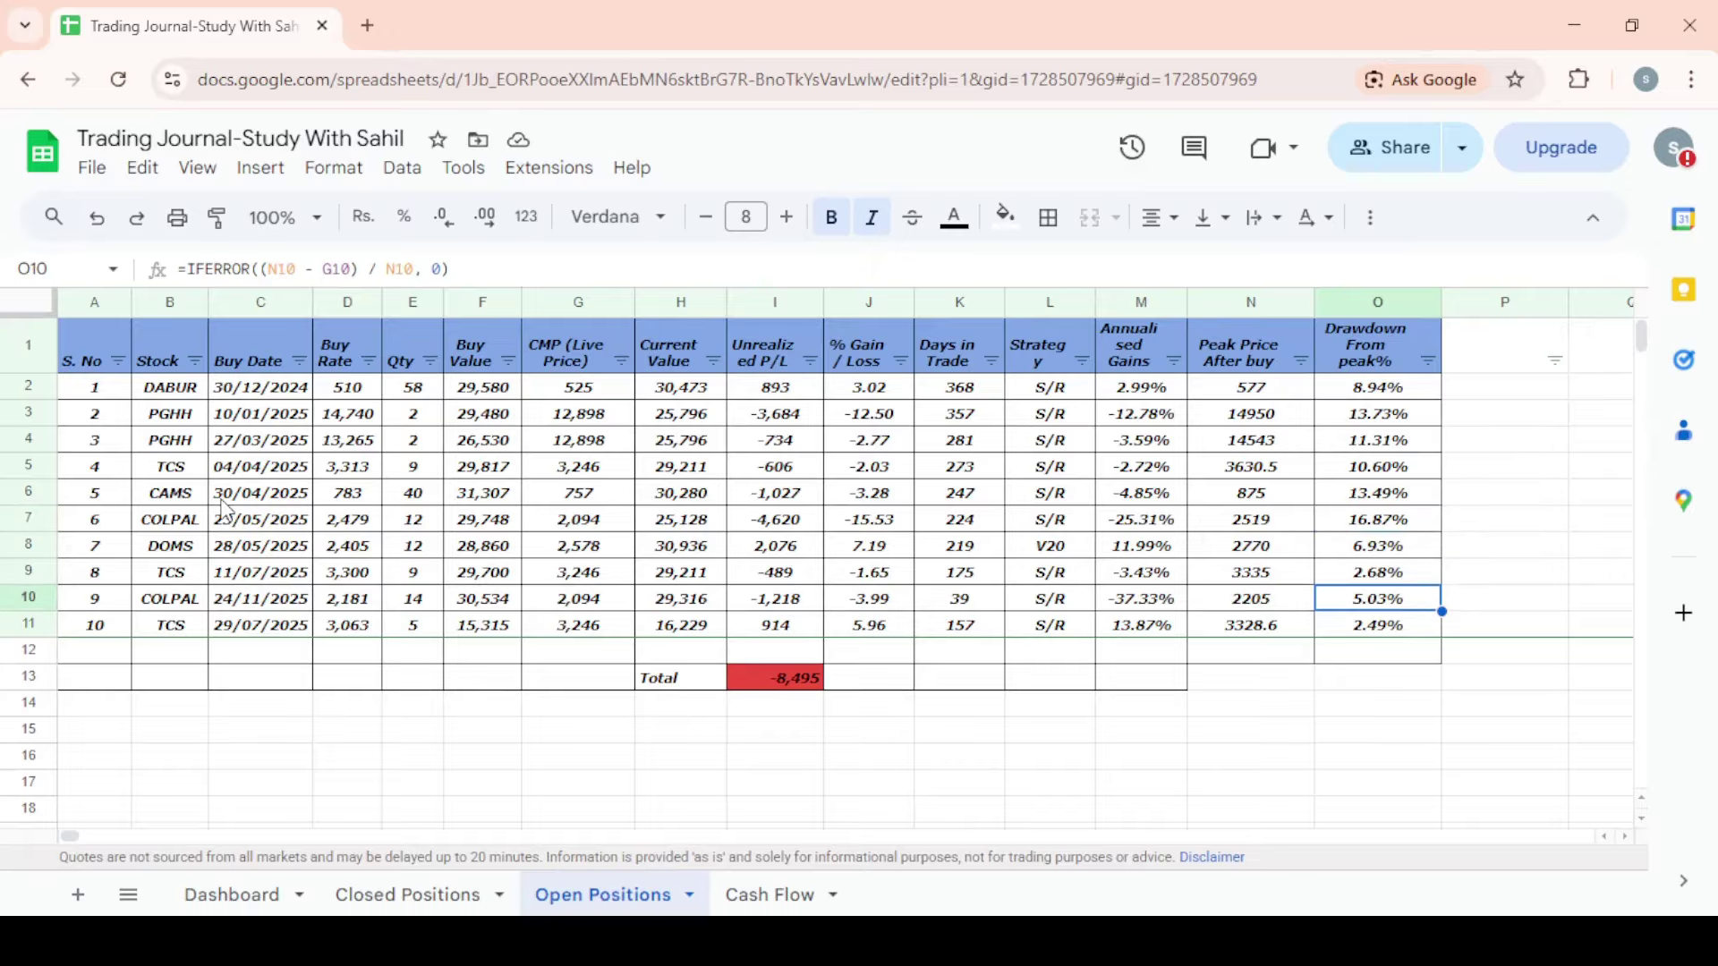
{"action": "key", "text": "Down"}
- Inspect the % Gain / Loss, Days in Trade and Annualised Gains formulas of the PGHH position in row 4
{"action": "key", "text": "Up"}
{"action": "key", "text": "Up"}
{"action": "key", "text": "Up"}
{"action": "key", "text": "Up"}
{"action": "key", "text": "Up"}
{"action": "key", "text": "Up"}
{"action": "key", "text": "Up"}
{"action": "key", "text": "Left"}
{"action": "key", "text": "Left"}
{"action": "key", "text": "Left"}
{"action": "key", "text": "Left"}
{"action": "key", "text": "Left"}
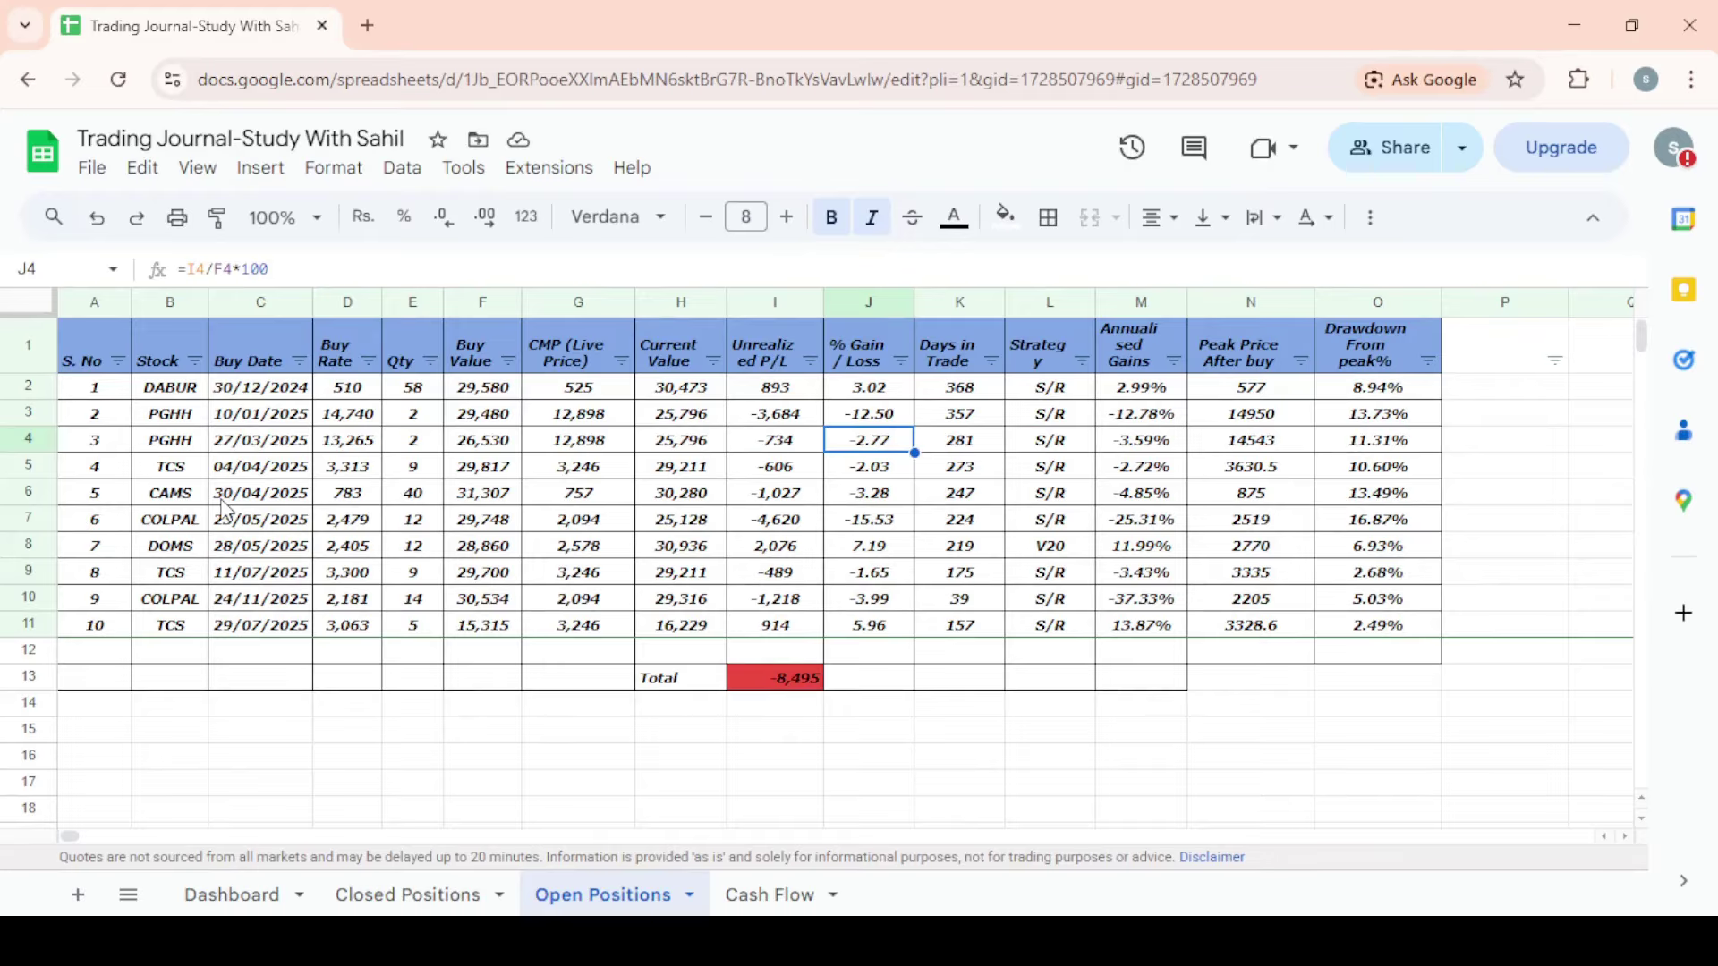
{"action": "key", "text": "Right"}
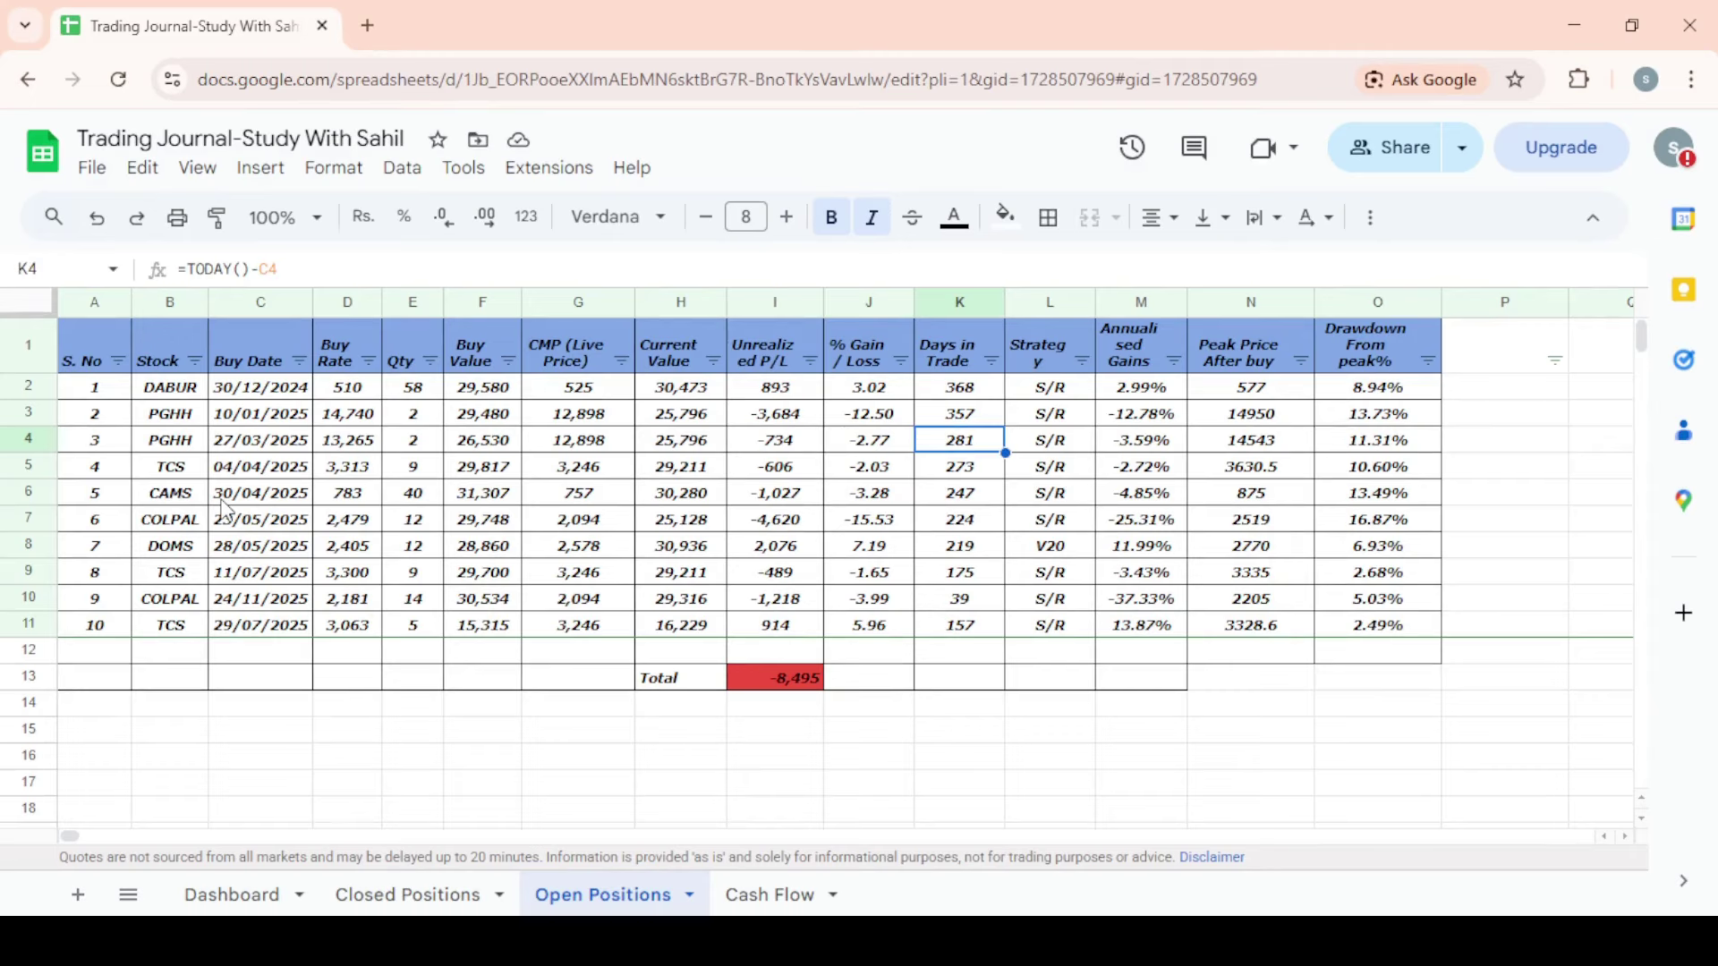
{"action": "key", "text": "Right"}
{"action": "key", "text": "Right"}
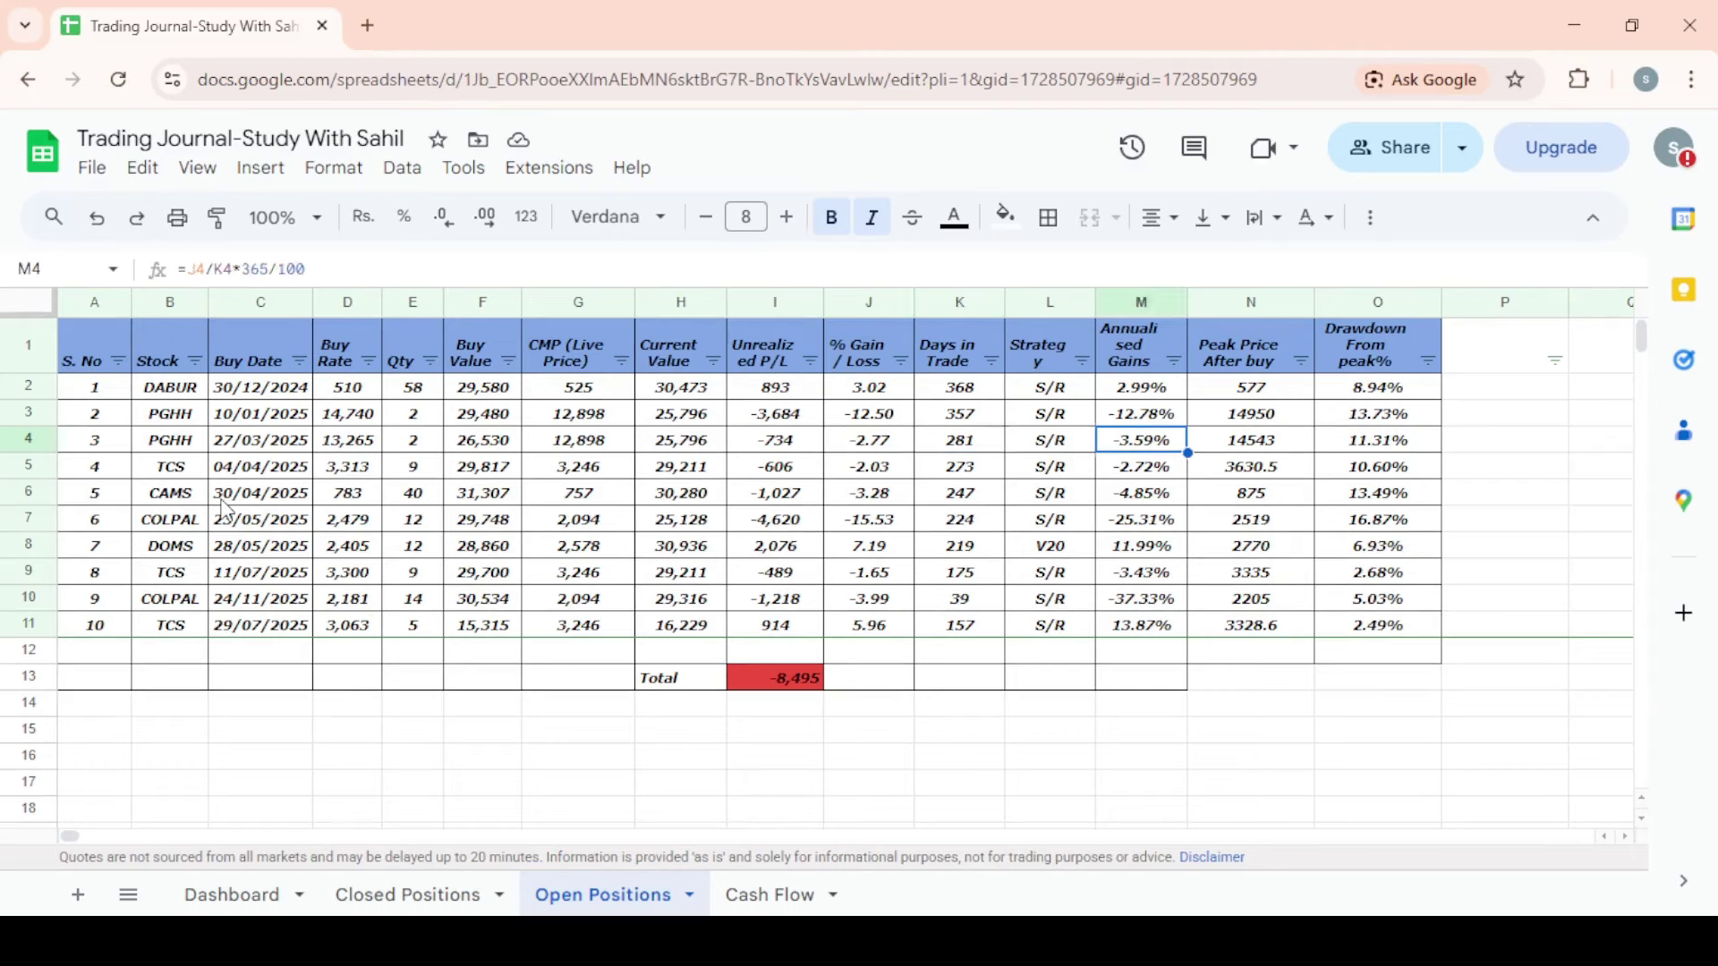
- Review the Annualised Gains column from its header down through the open positions
{"action": "key", "text": "Up"}
{"action": "key", "text": "Up"}
{"action": "key", "text": "Up"}
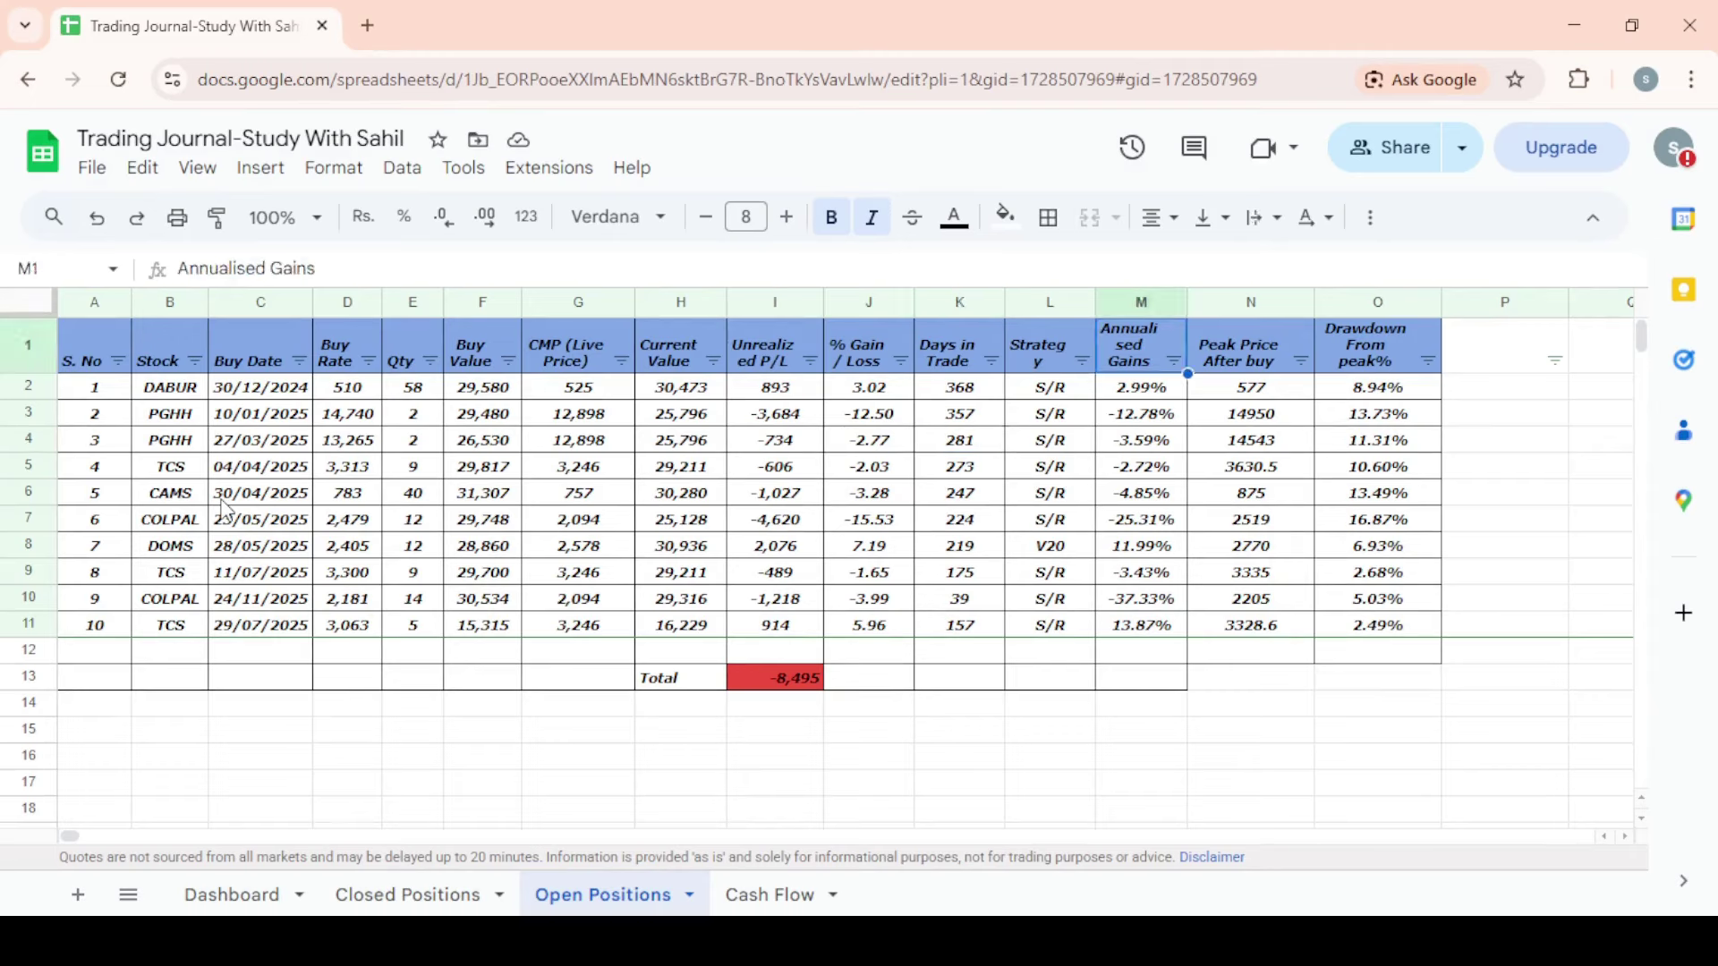
{"action": "key", "text": "Down"}
{"action": "key", "text": "Down"}
{"action": "key", "text": "Down"}
{"action": "key", "text": "Down"}
{"action": "key", "text": "Down"}
{"action": "key", "text": "Down"}
{"action": "key", "text": "Down"}
{"action": "key", "text": "Down"}
{"action": "key", "text": "Down"}
{"action": "key", "text": "Down"}
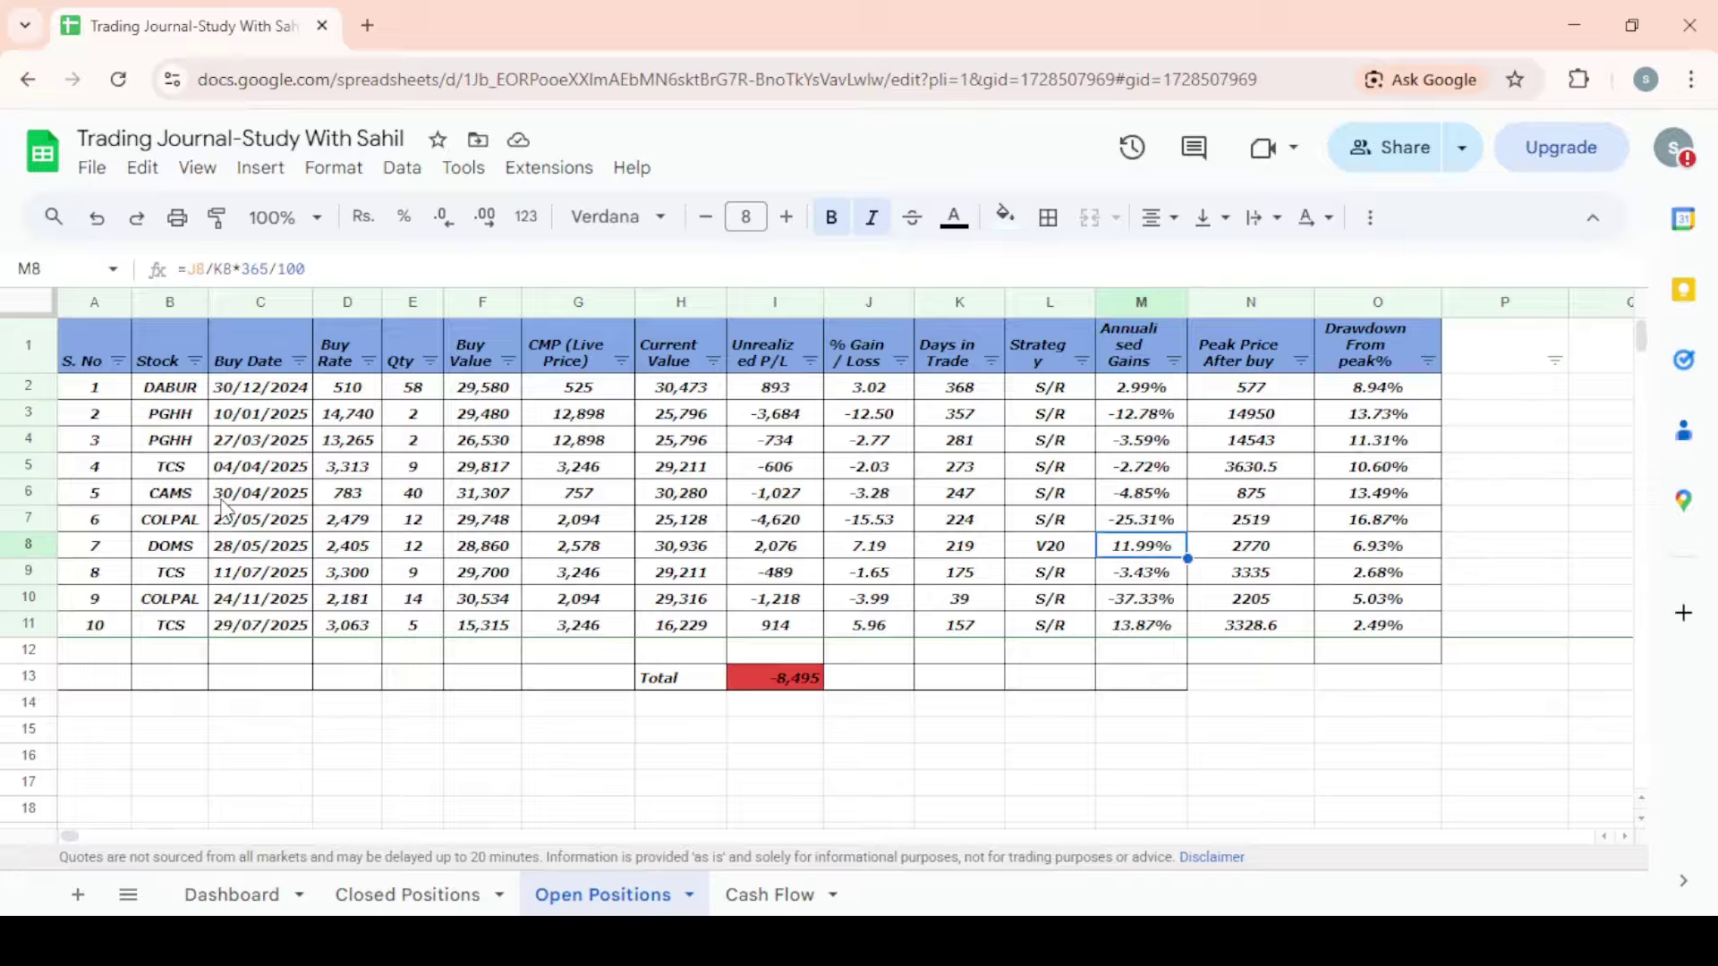
- Compare the Annualised Gains figures and formulas between the DABUR position in row 2 and the DOMS position in row 8
{"action": "key", "text": "Up"}
{"action": "key", "text": "Up"}
{"action": "key", "text": "Up"}
{"action": "key", "text": "Up"}
{"action": "key", "text": "Up"}
{"action": "key", "text": "Up"}
{"action": "key", "text": "Up"}
{"action": "key", "text": "Up"}
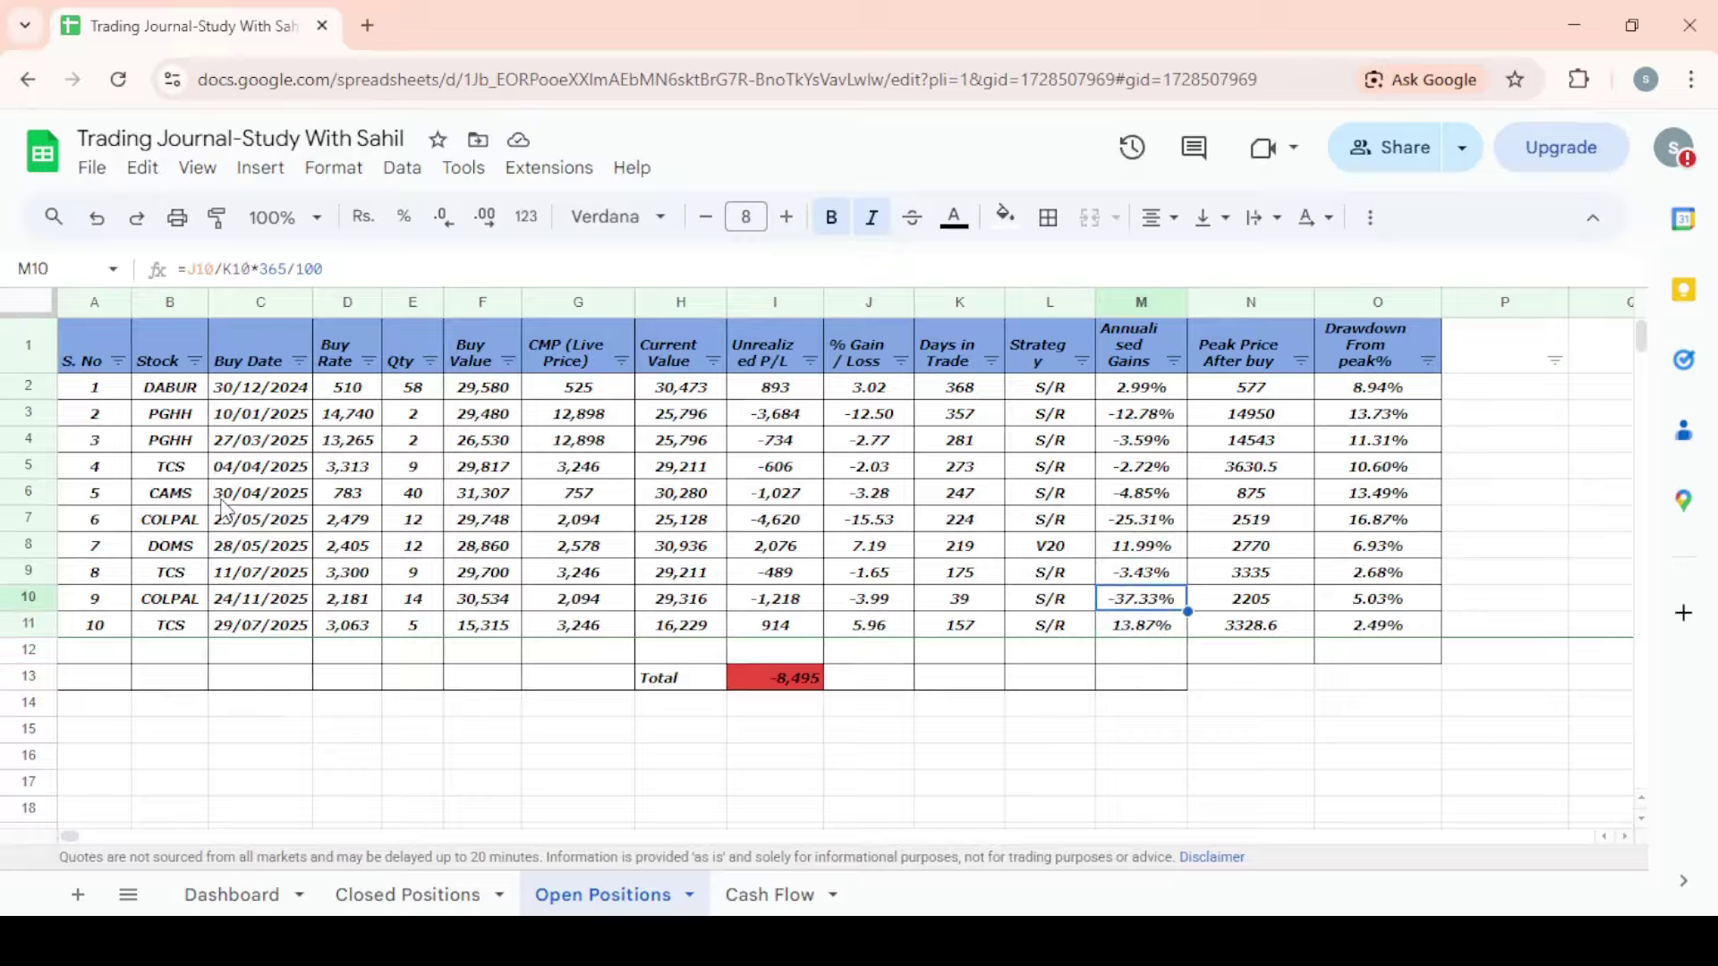
{"action": "key", "text": "Up"}
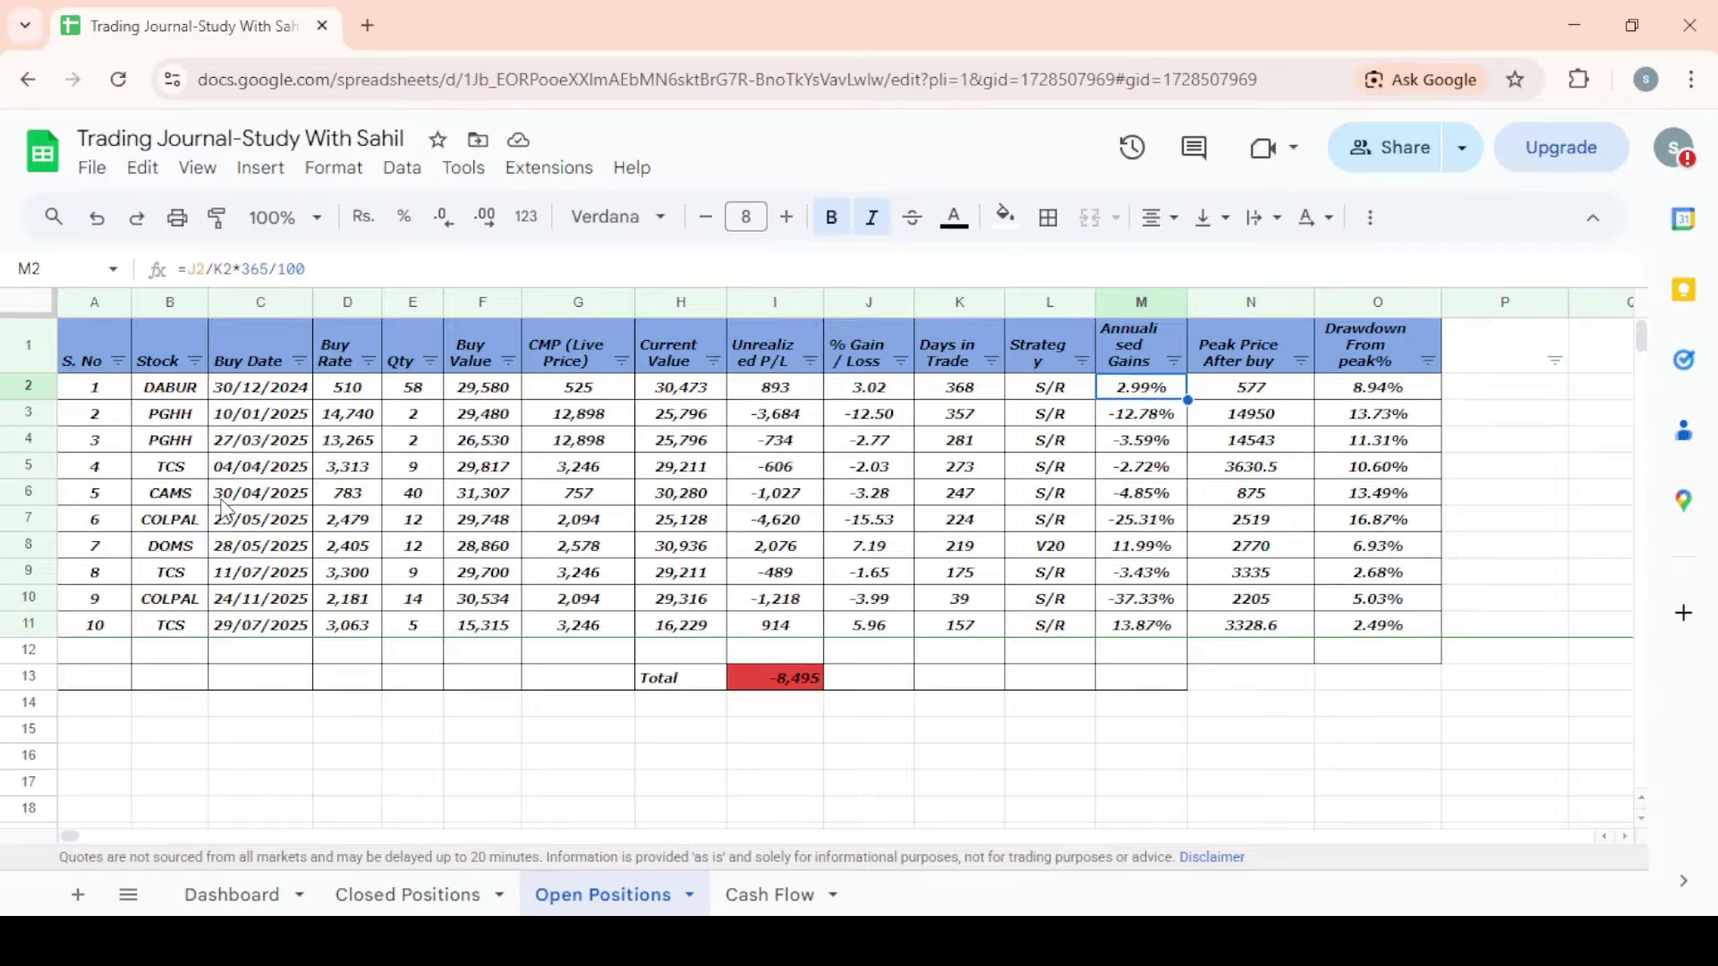
{"action": "key", "text": "Down"}
{"action": "key", "text": "Down"}
{"action": "key", "text": "Down"}
{"action": "key", "text": "Down"}
{"action": "key", "text": "Down"}
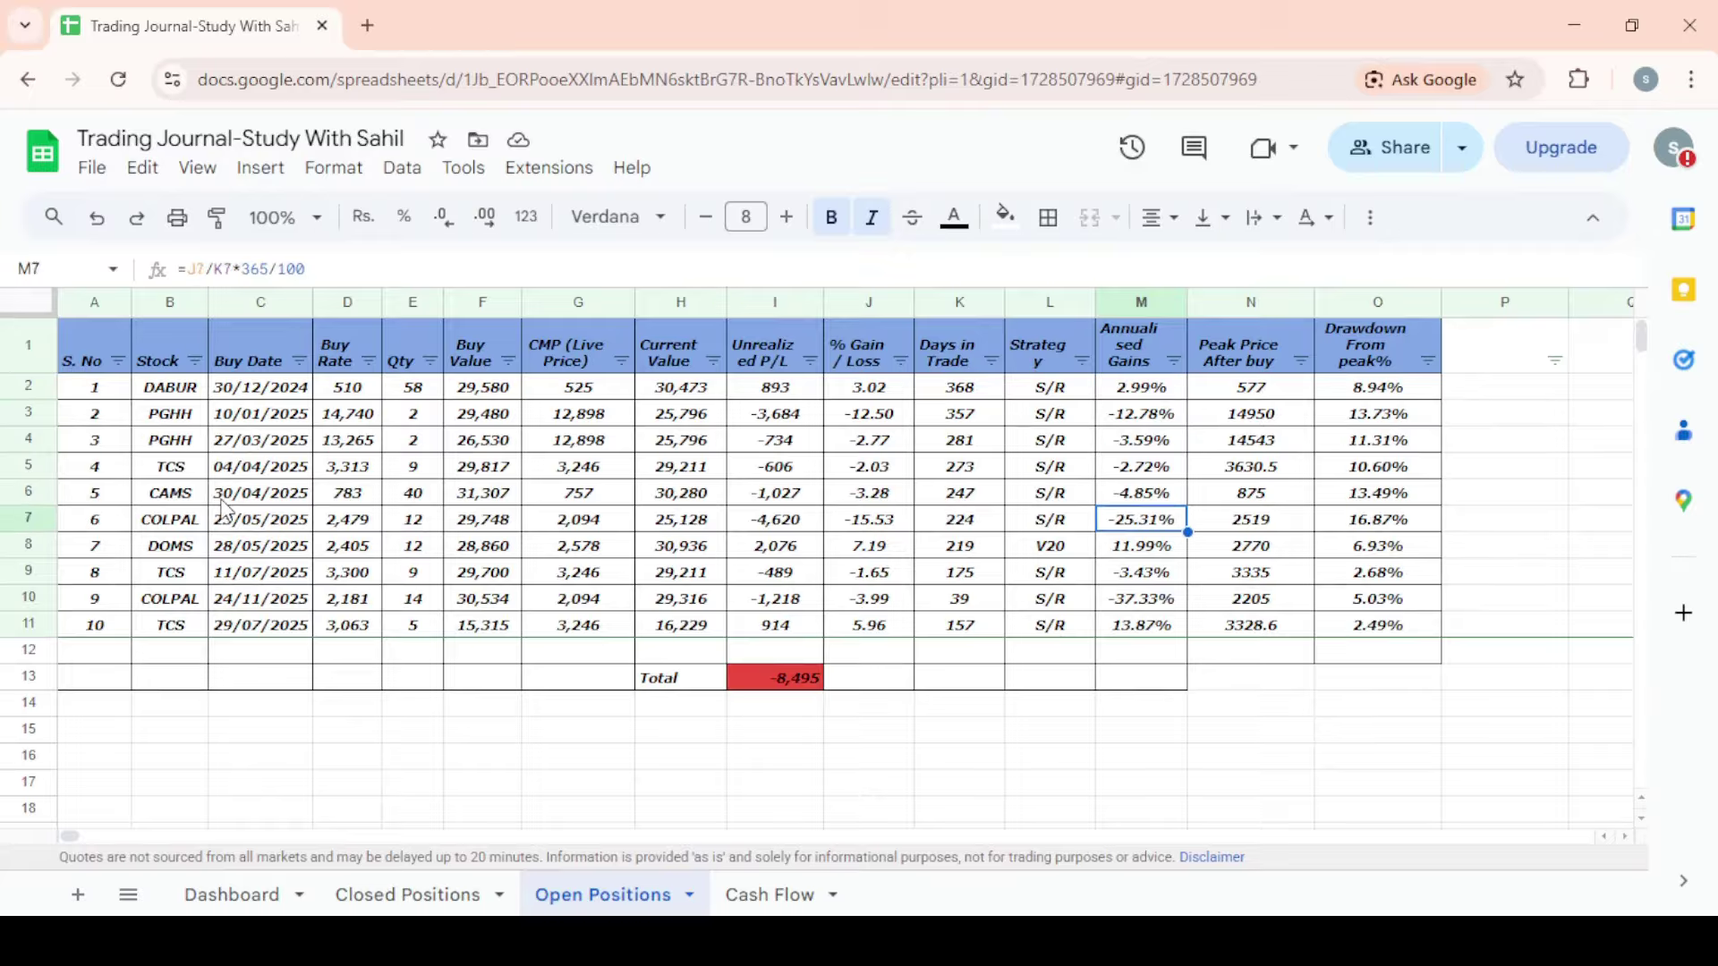
{"action": "key", "text": "Down"}
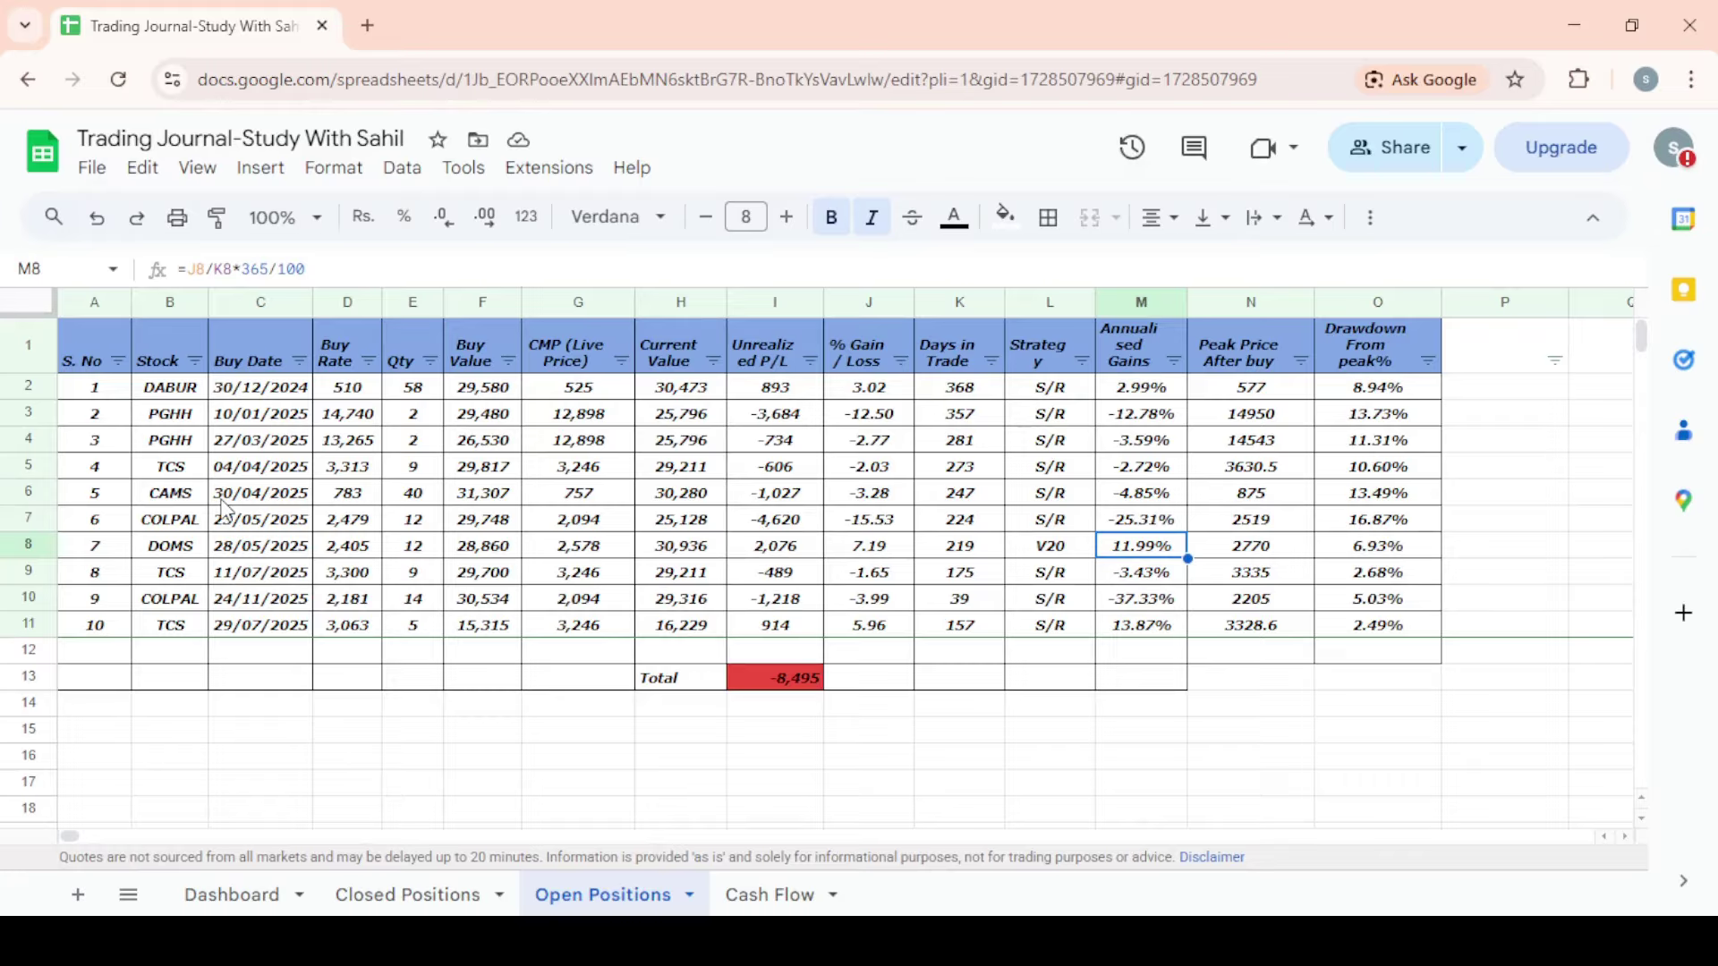
- Examine the DOMS position's Strategy, Days in Trade, % Gain / Loss and Annualised Gains cells in row 8
{"action": "key", "text": "Left"}
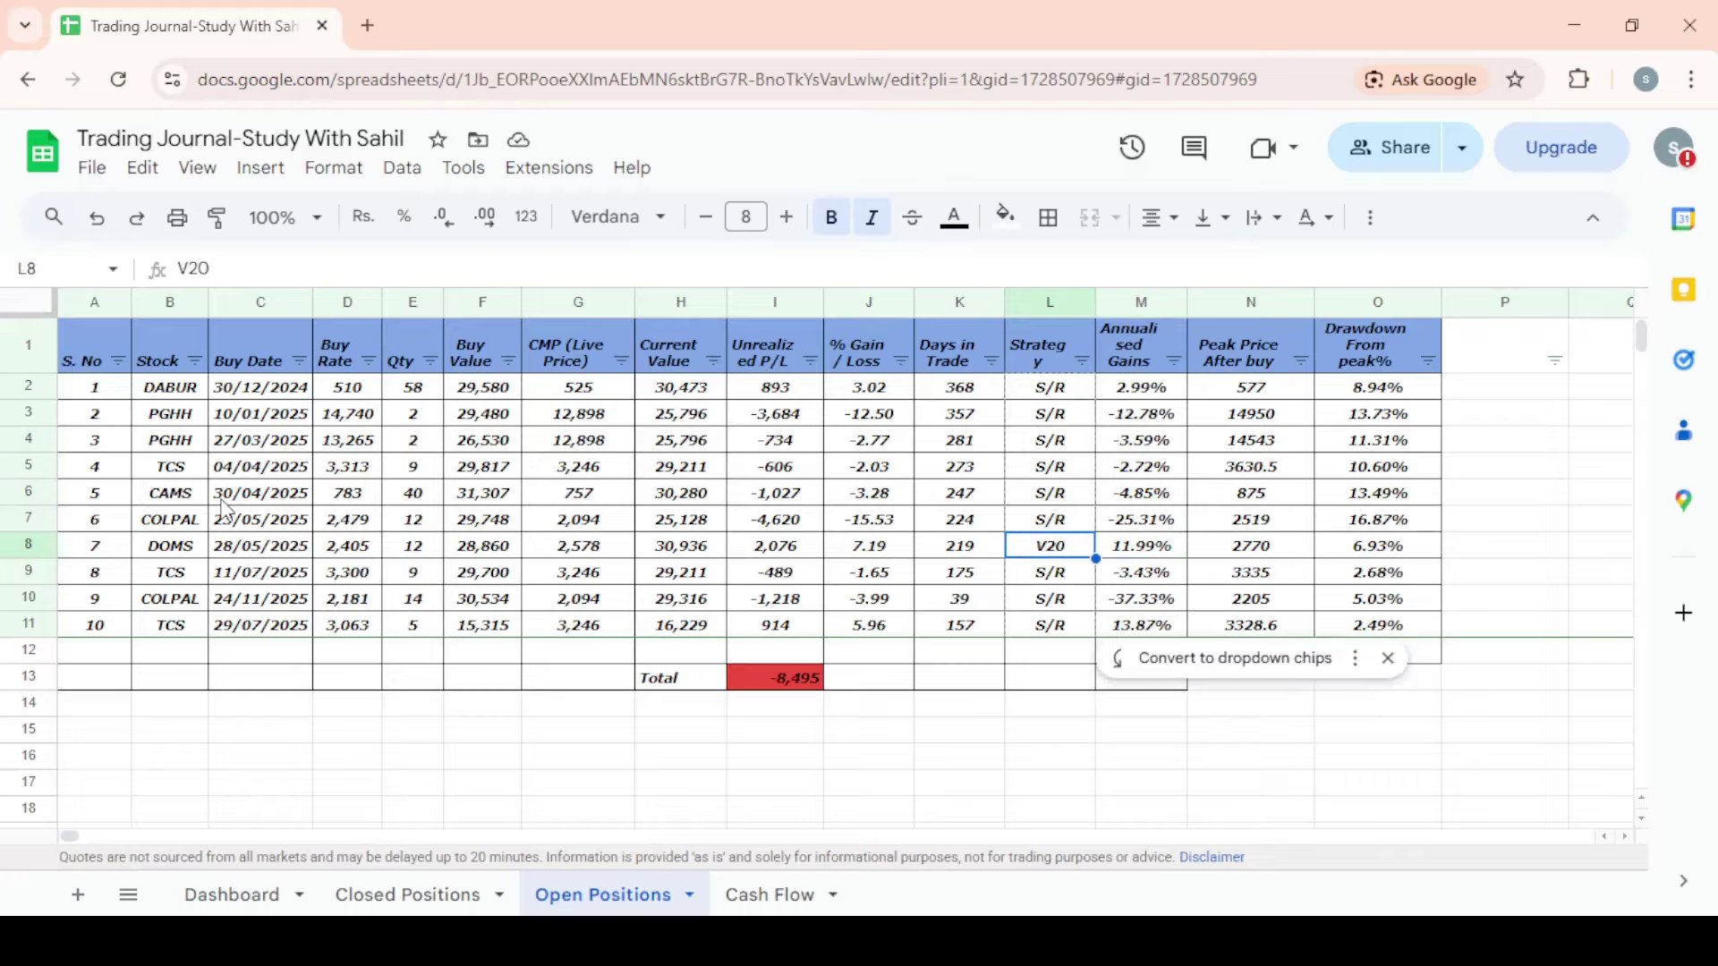
{"action": "key", "text": "Left"}
{"action": "key", "text": "Left"}
{"action": "key", "text": "Left"}
{"action": "key", "text": "Left"}
{"action": "key", "text": "Right"}
{"action": "key", "text": "Right"}
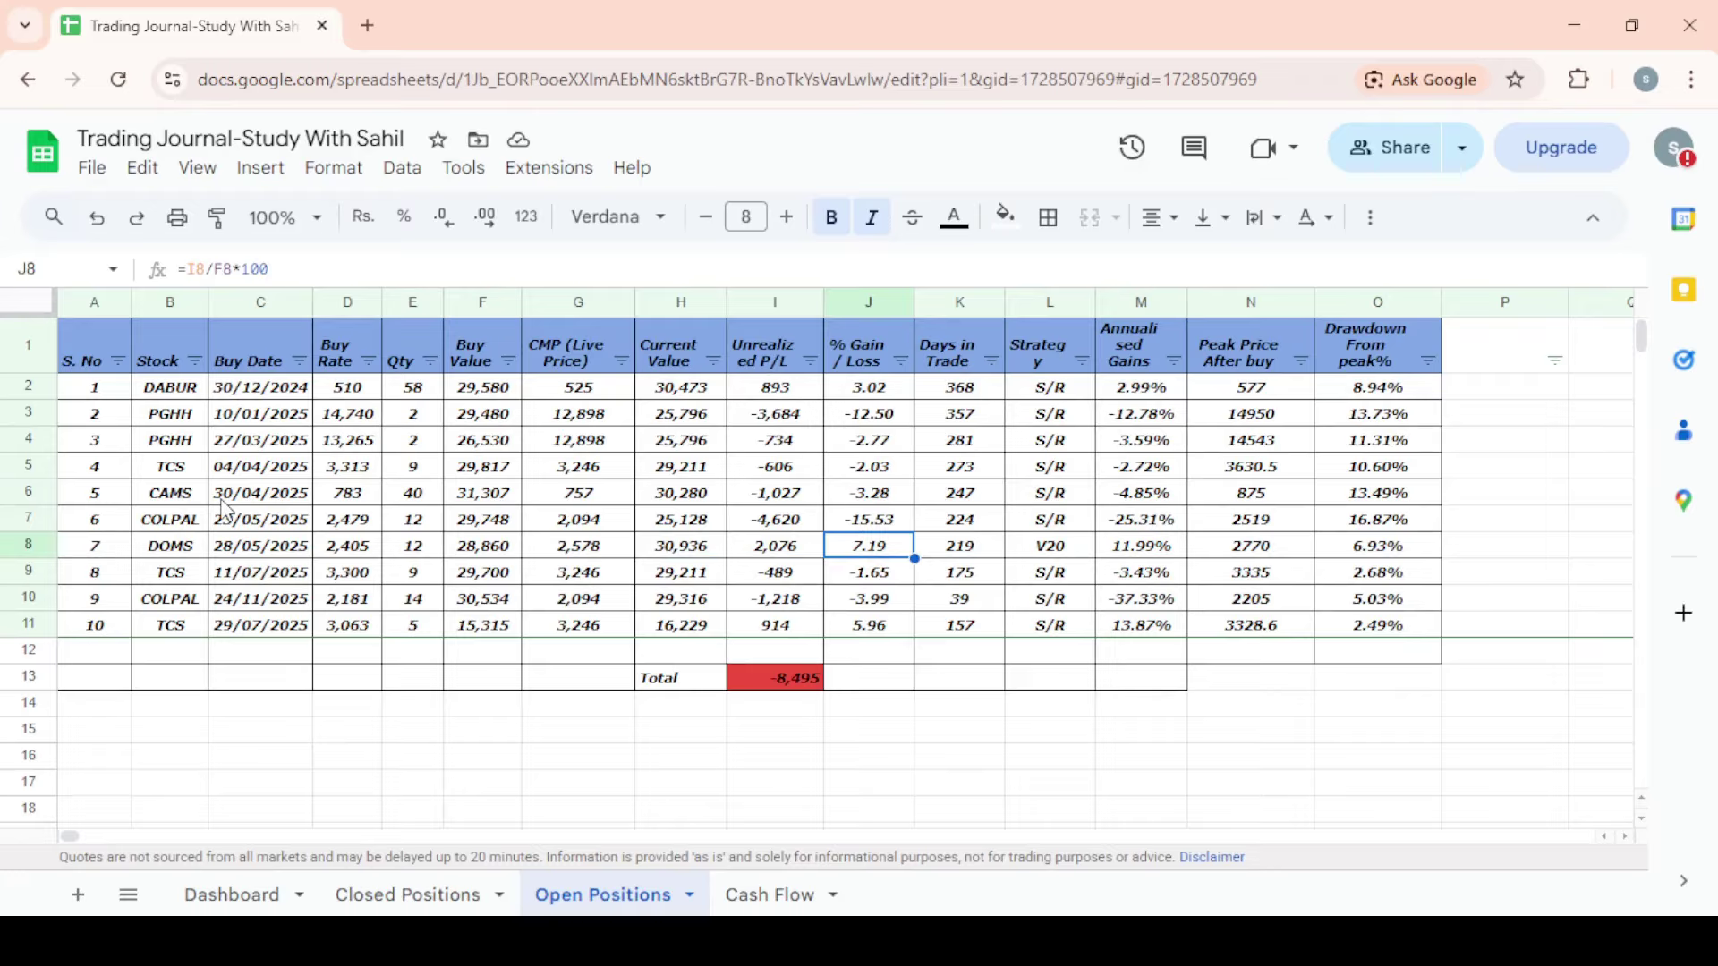
{"action": "key", "text": "Right"}
{"action": "key", "text": "Right"}
{"action": "key", "text": "Right"}
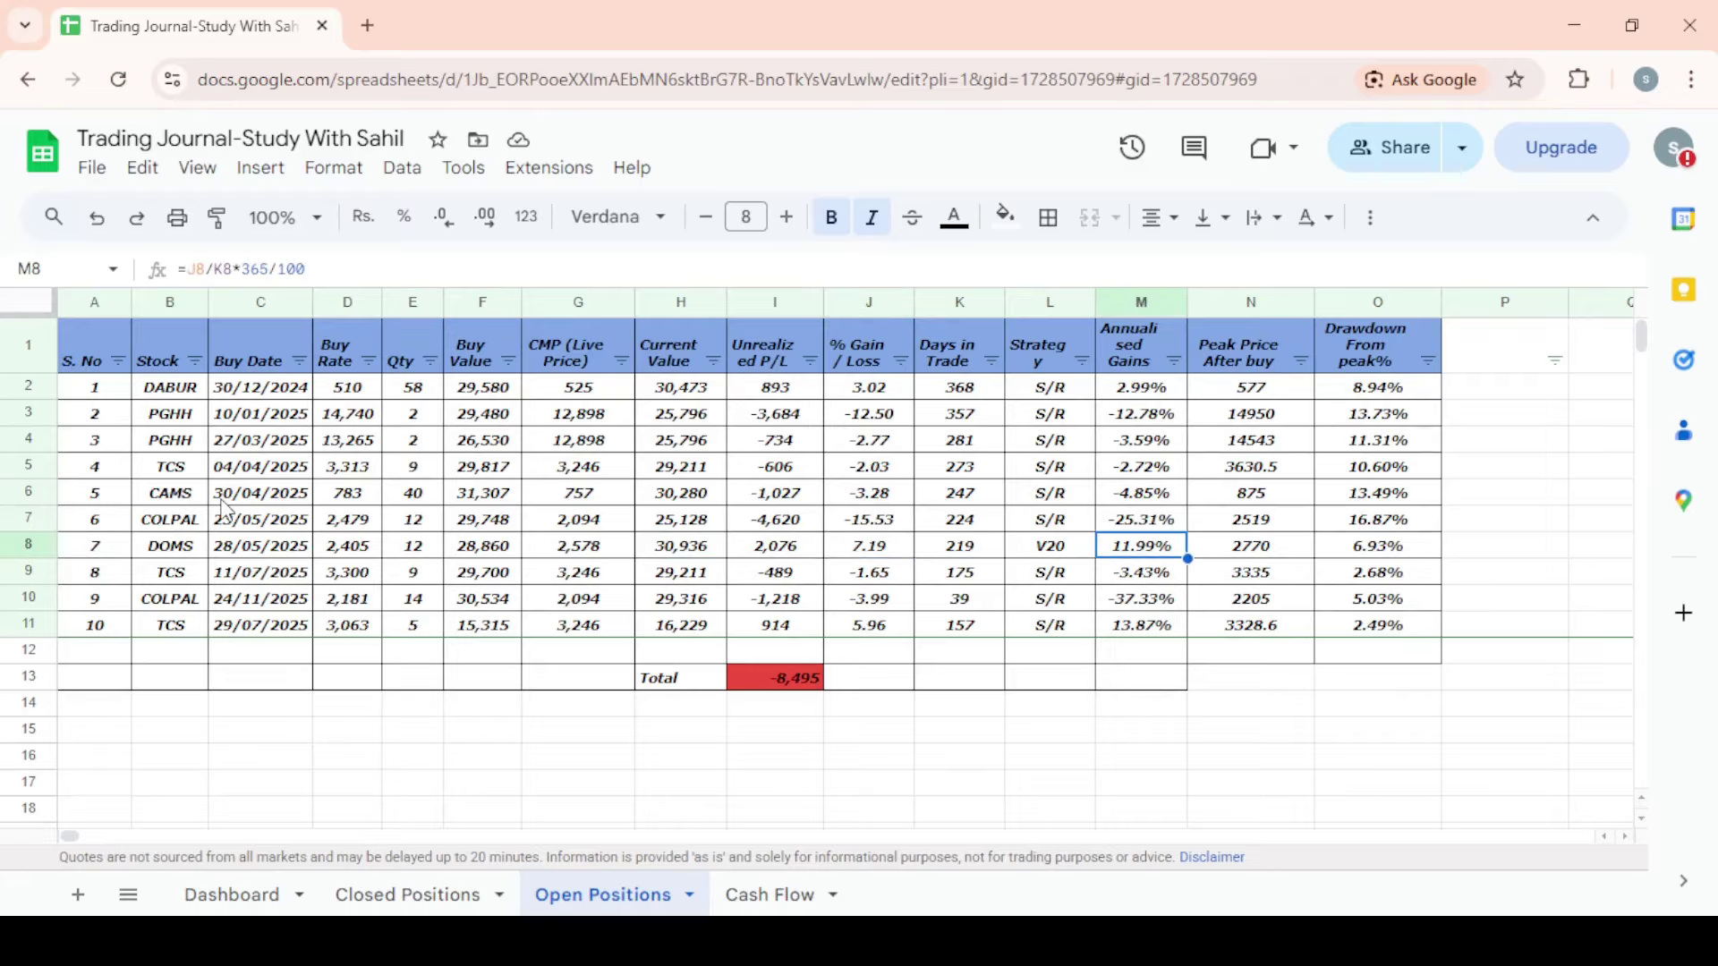
{"action": "key", "text": "Left"}
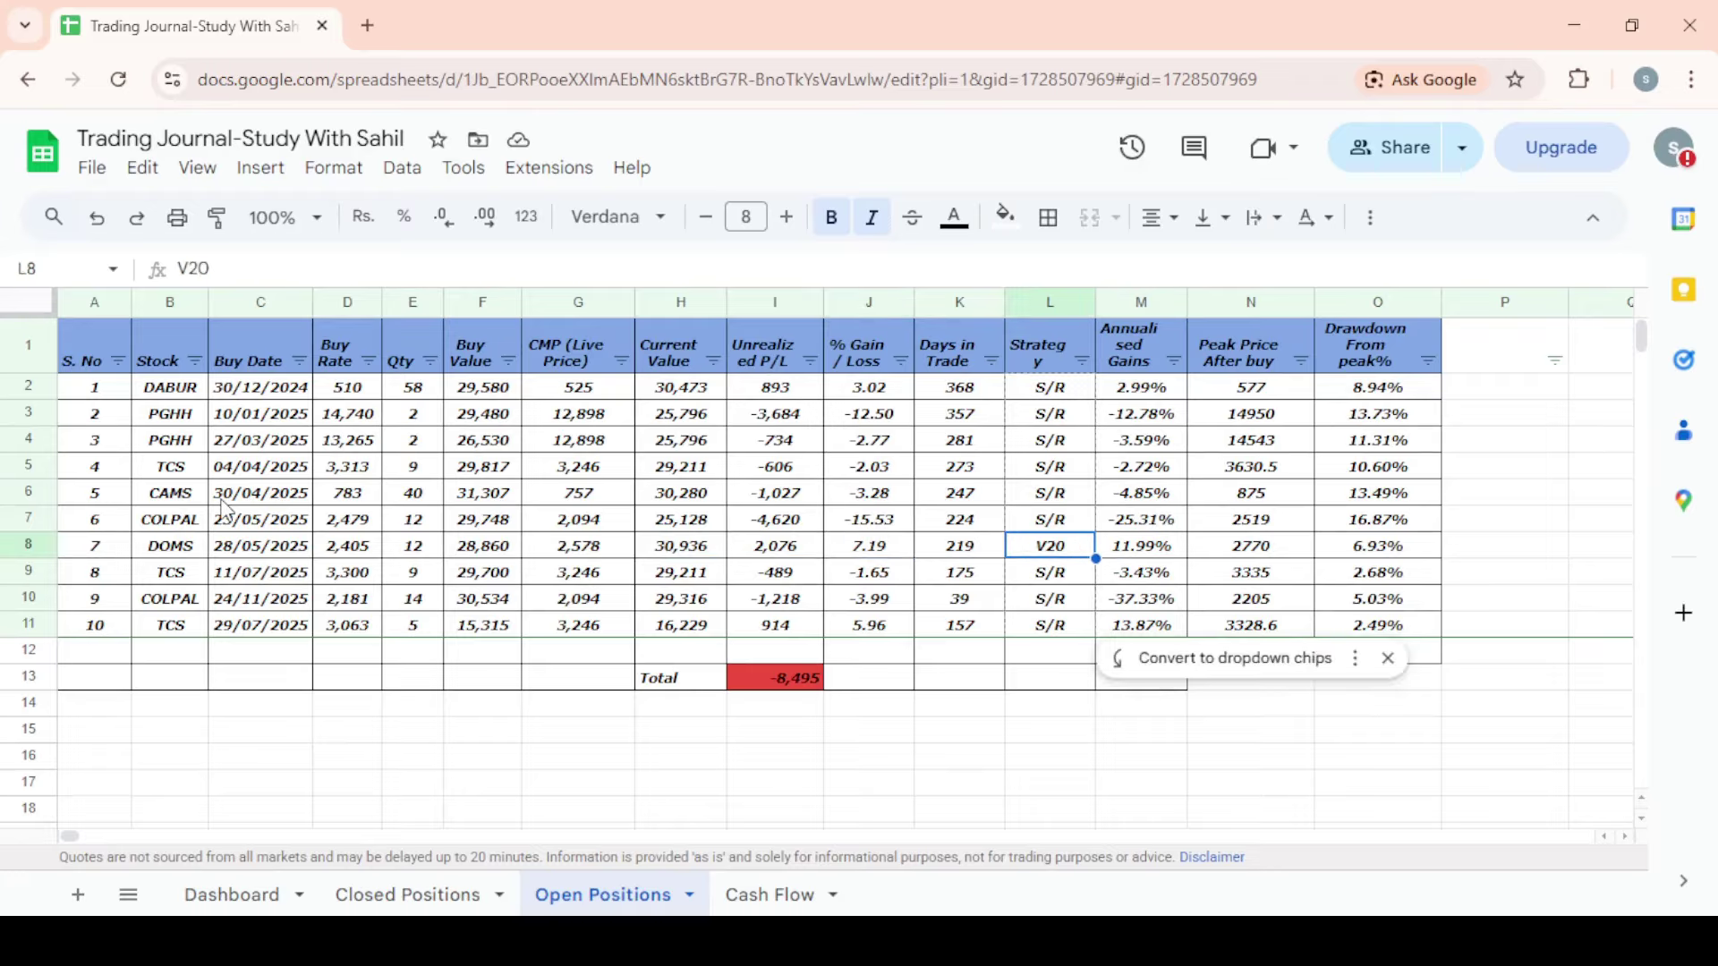
{"action": "key", "text": "Left"}
{"action": "key", "text": "Left"}
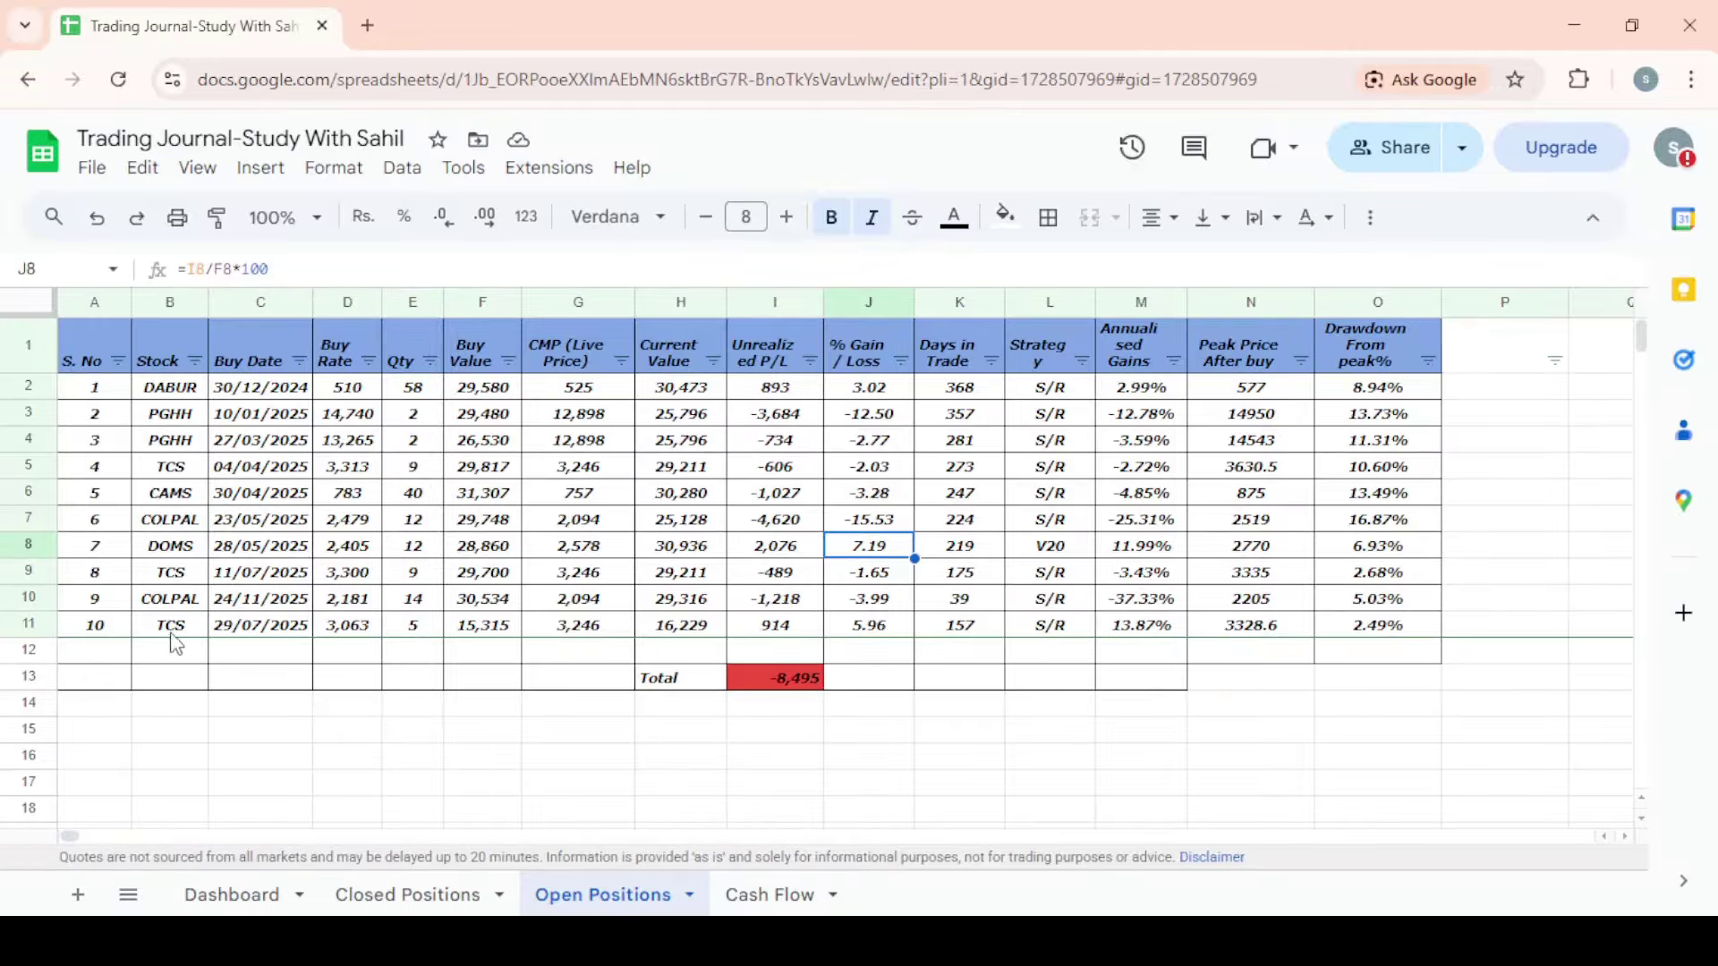
- View the Dashboard metrics and inspect the XIRR formula in cell B8 of the Cash Flow sheet
{"action": "left_click", "coordinate": [225, 894]}
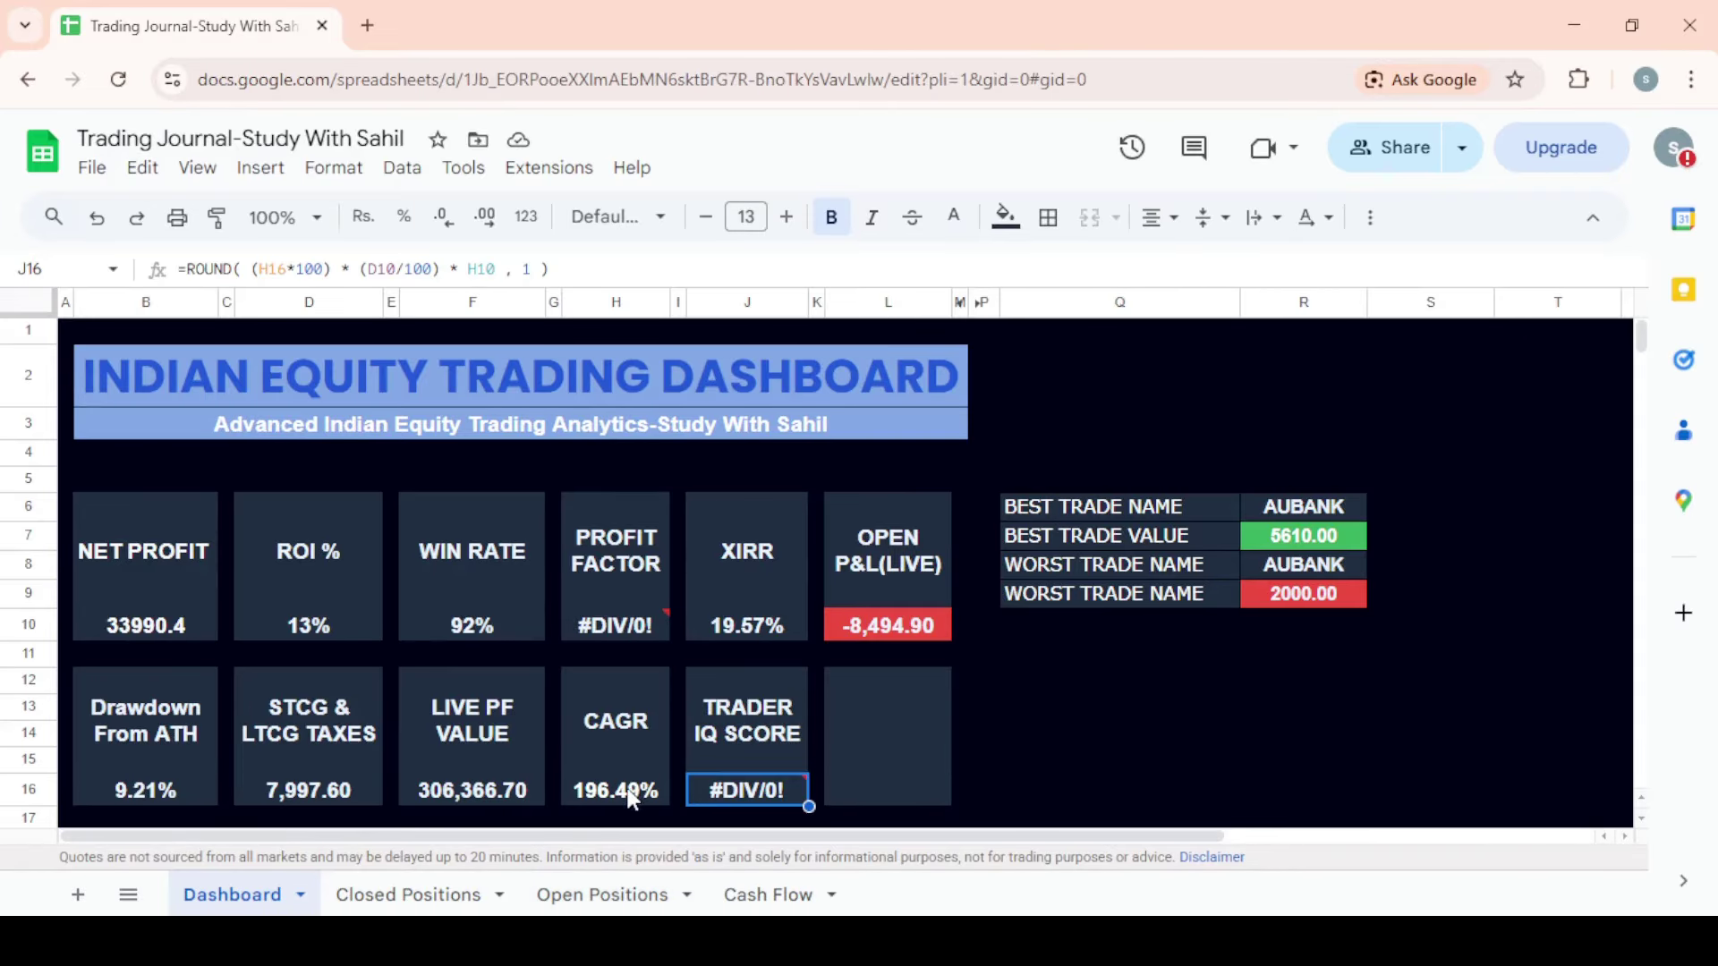
{"action": "left_click", "coordinate": [763, 895]}
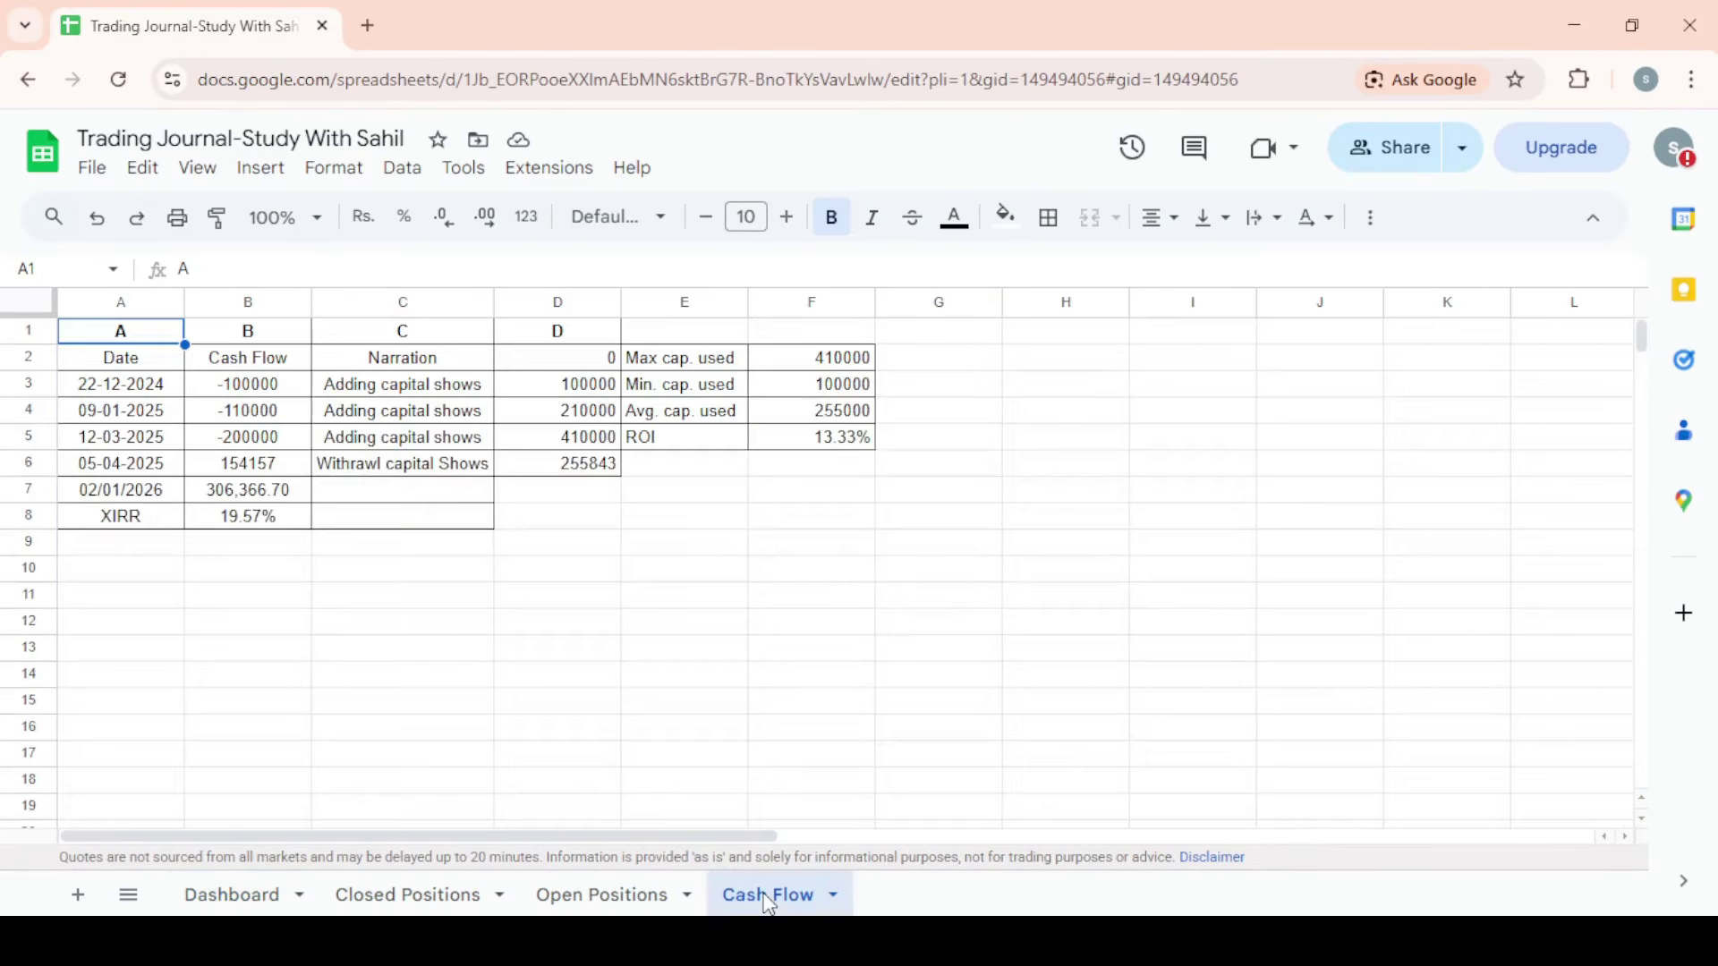
{"action": "left_click", "coordinate": [301, 559]}
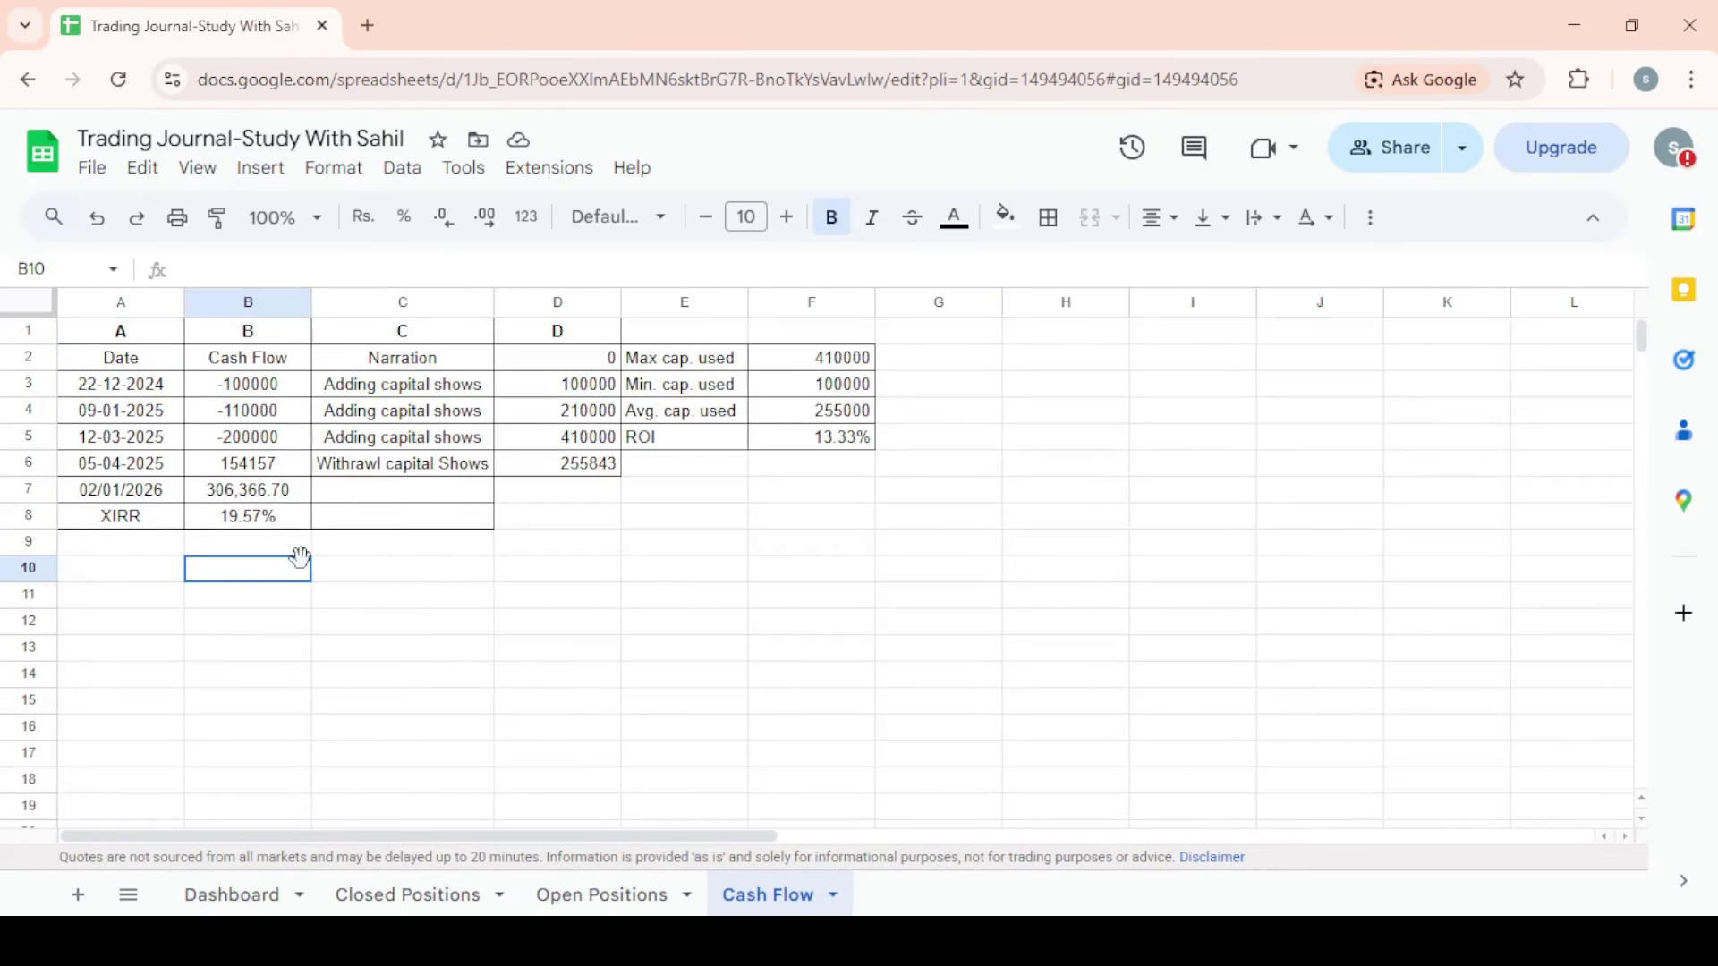
{"action": "key", "text": "Up"}
{"action": "key", "text": "Up"}
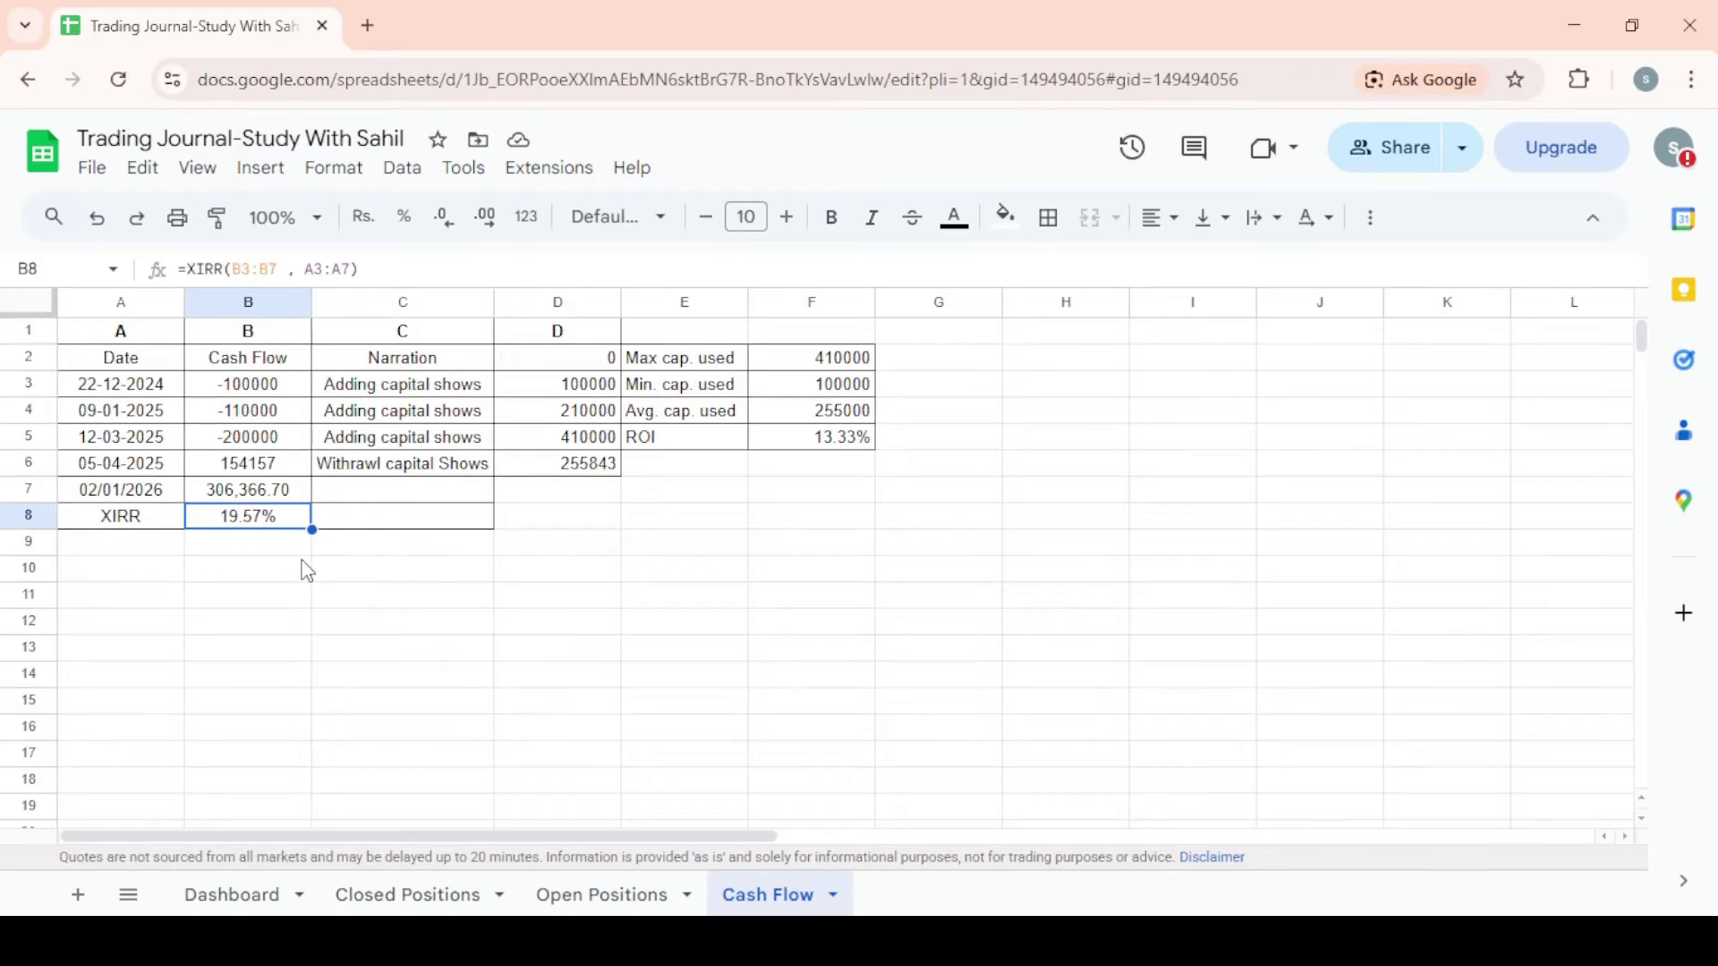
- Review the Cash Flow column from its header down to the Dashboard-linked portfolio value in row 7
{"action": "key", "text": "Up"}
{"action": "key", "text": "Up"}
{"action": "key", "text": "Up"}
{"action": "key", "text": "Up"}
{"action": "key", "text": "Up"}
{"action": "key", "text": "Up"}
{"action": "key", "text": "Down"}
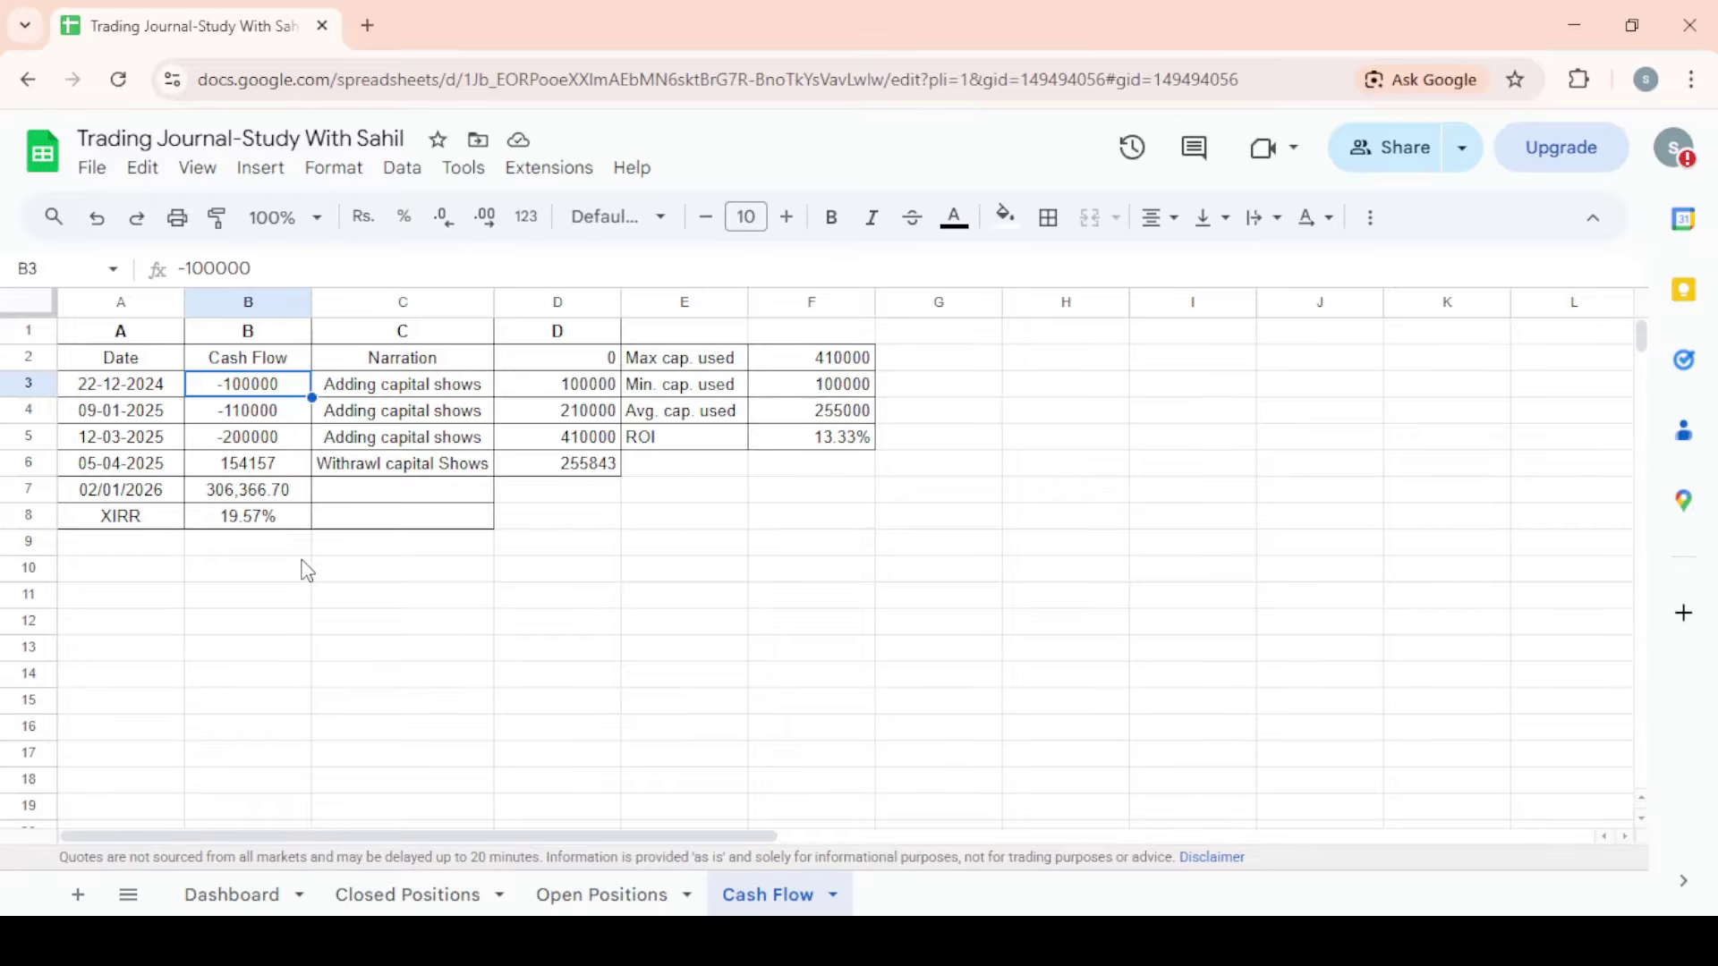
{"action": "key", "text": "Down"}
{"action": "key", "text": "Down"}
{"action": "key", "text": "Down"}
{"action": "key", "text": "Down"}
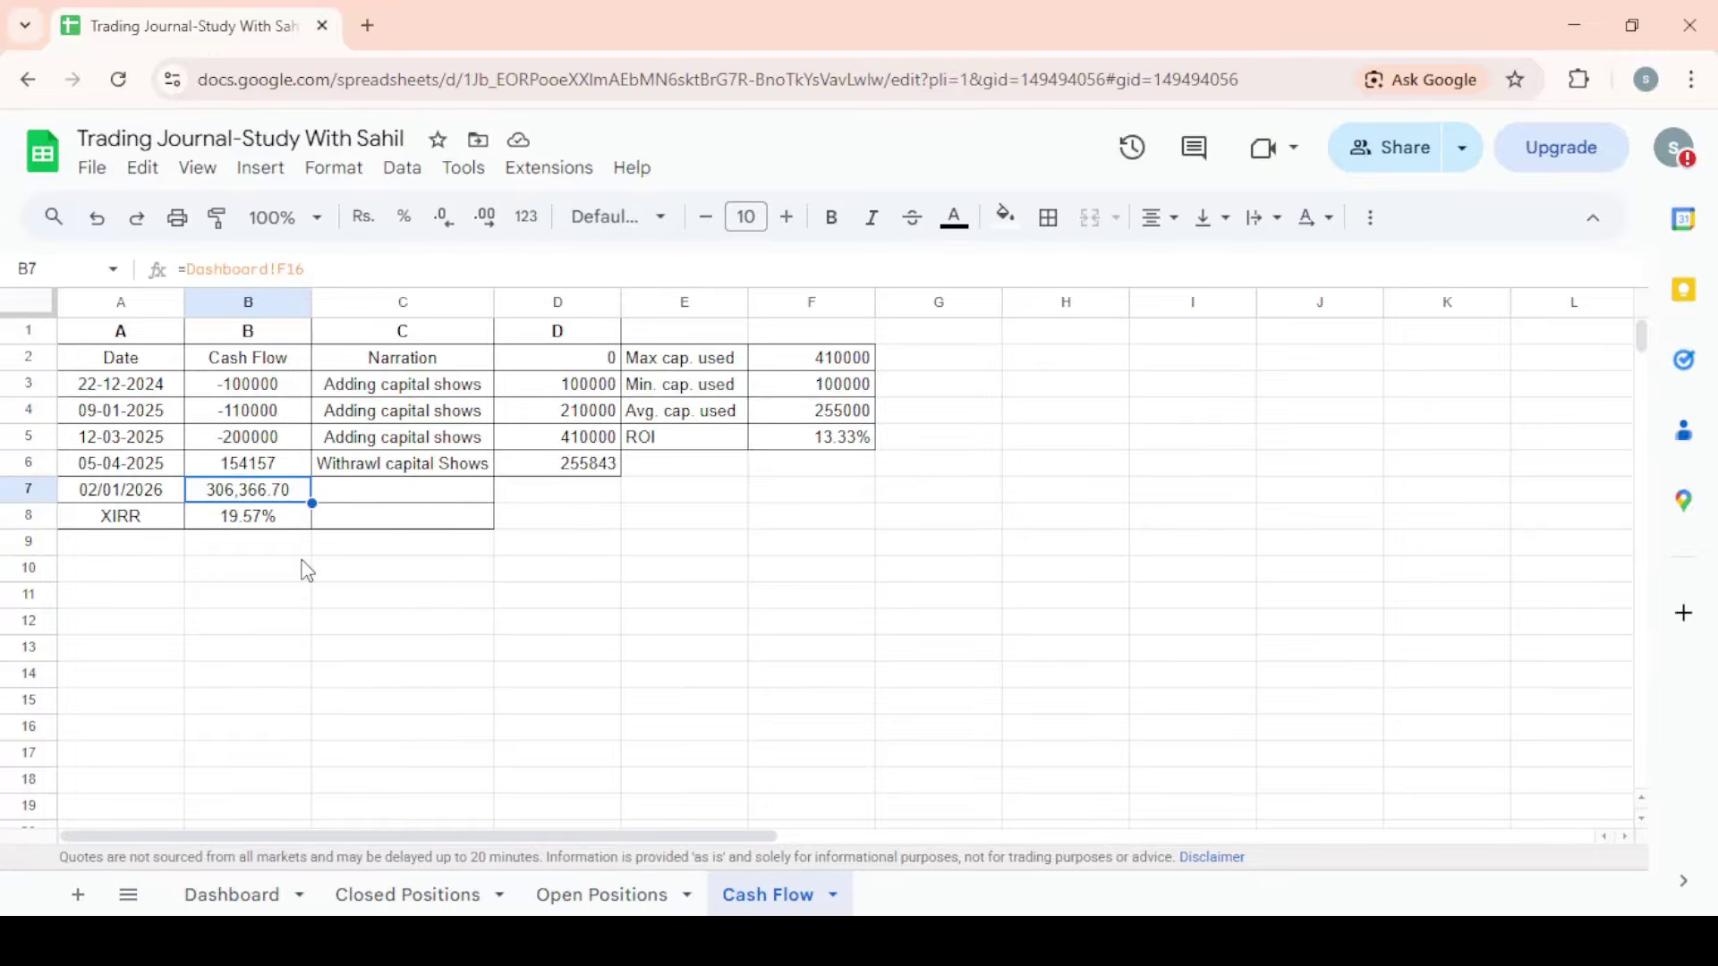
- Go over the range of cash flow entries in column B again, returning to the first capital addition in row 3
{"action": "key", "text": "Up"}
{"action": "key", "text": "Up"}
{"action": "key", "text": "Up"}
{"action": "key", "text": "Up"}
{"action": "key", "text": "Down"}
{"action": "key", "text": "Down"}
{"action": "key", "text": "Down"}
{"action": "key", "text": "Down"}
{"action": "key", "text": "Down"}
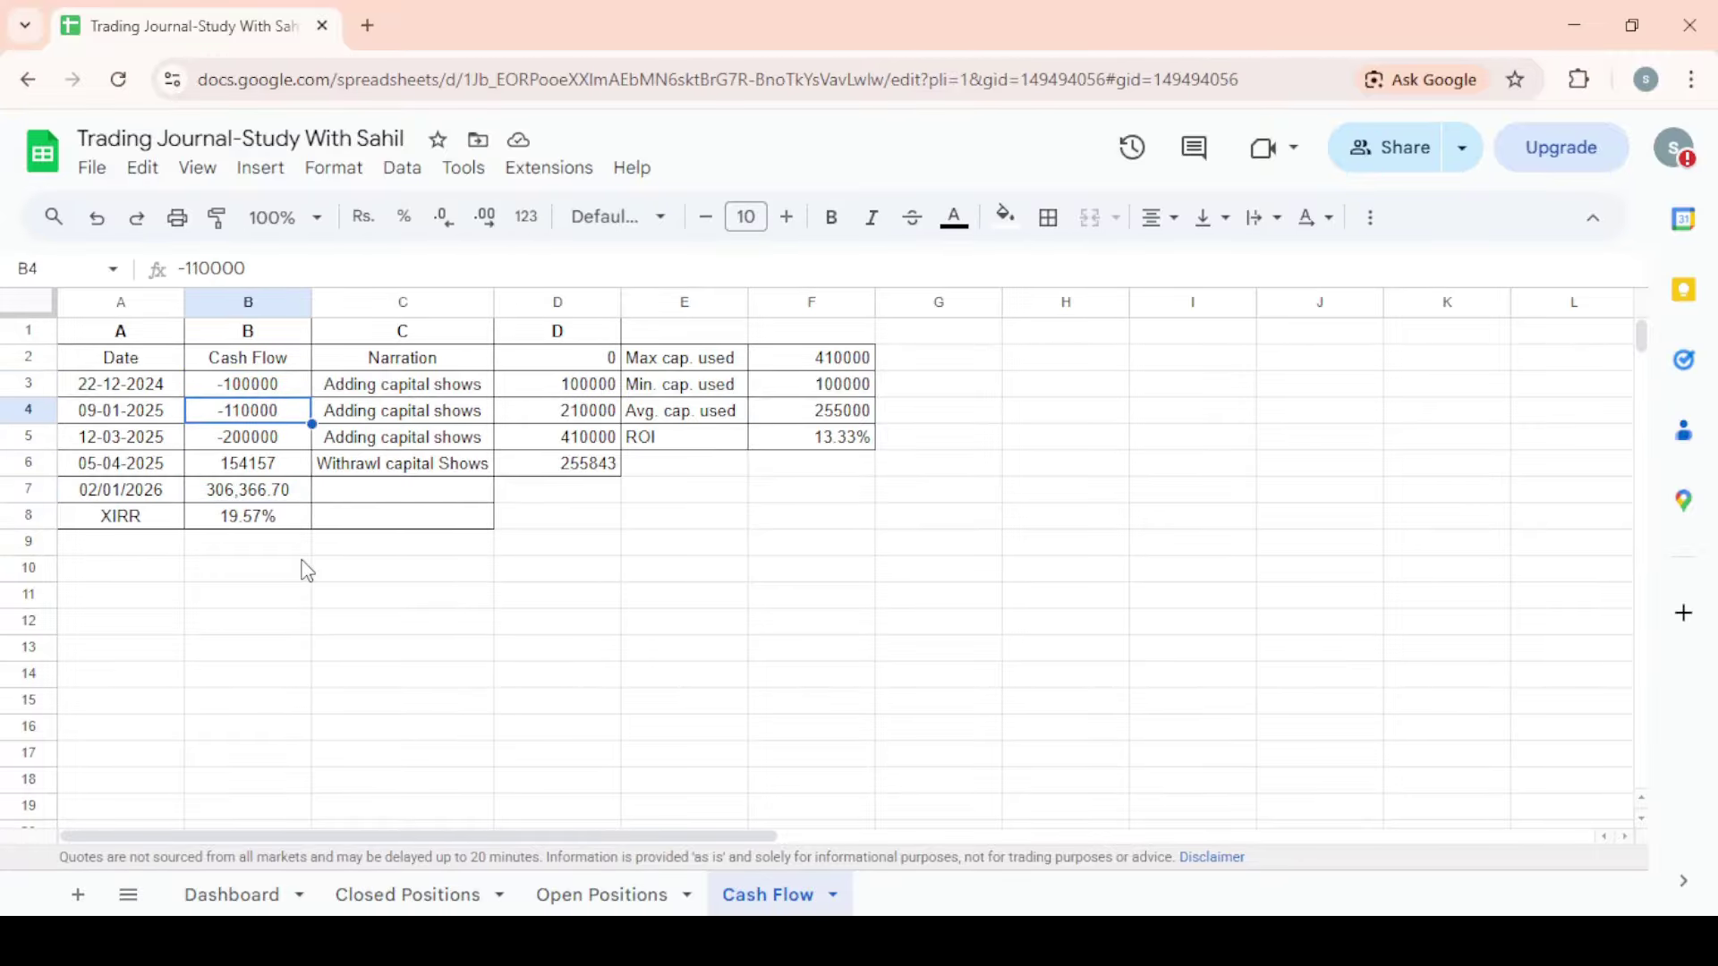
{"action": "key", "text": "Up"}
{"action": "key", "text": "Up"}
{"action": "key", "text": "Up"}
{"action": "key", "text": "Up"}
{"action": "key", "text": "Up"}
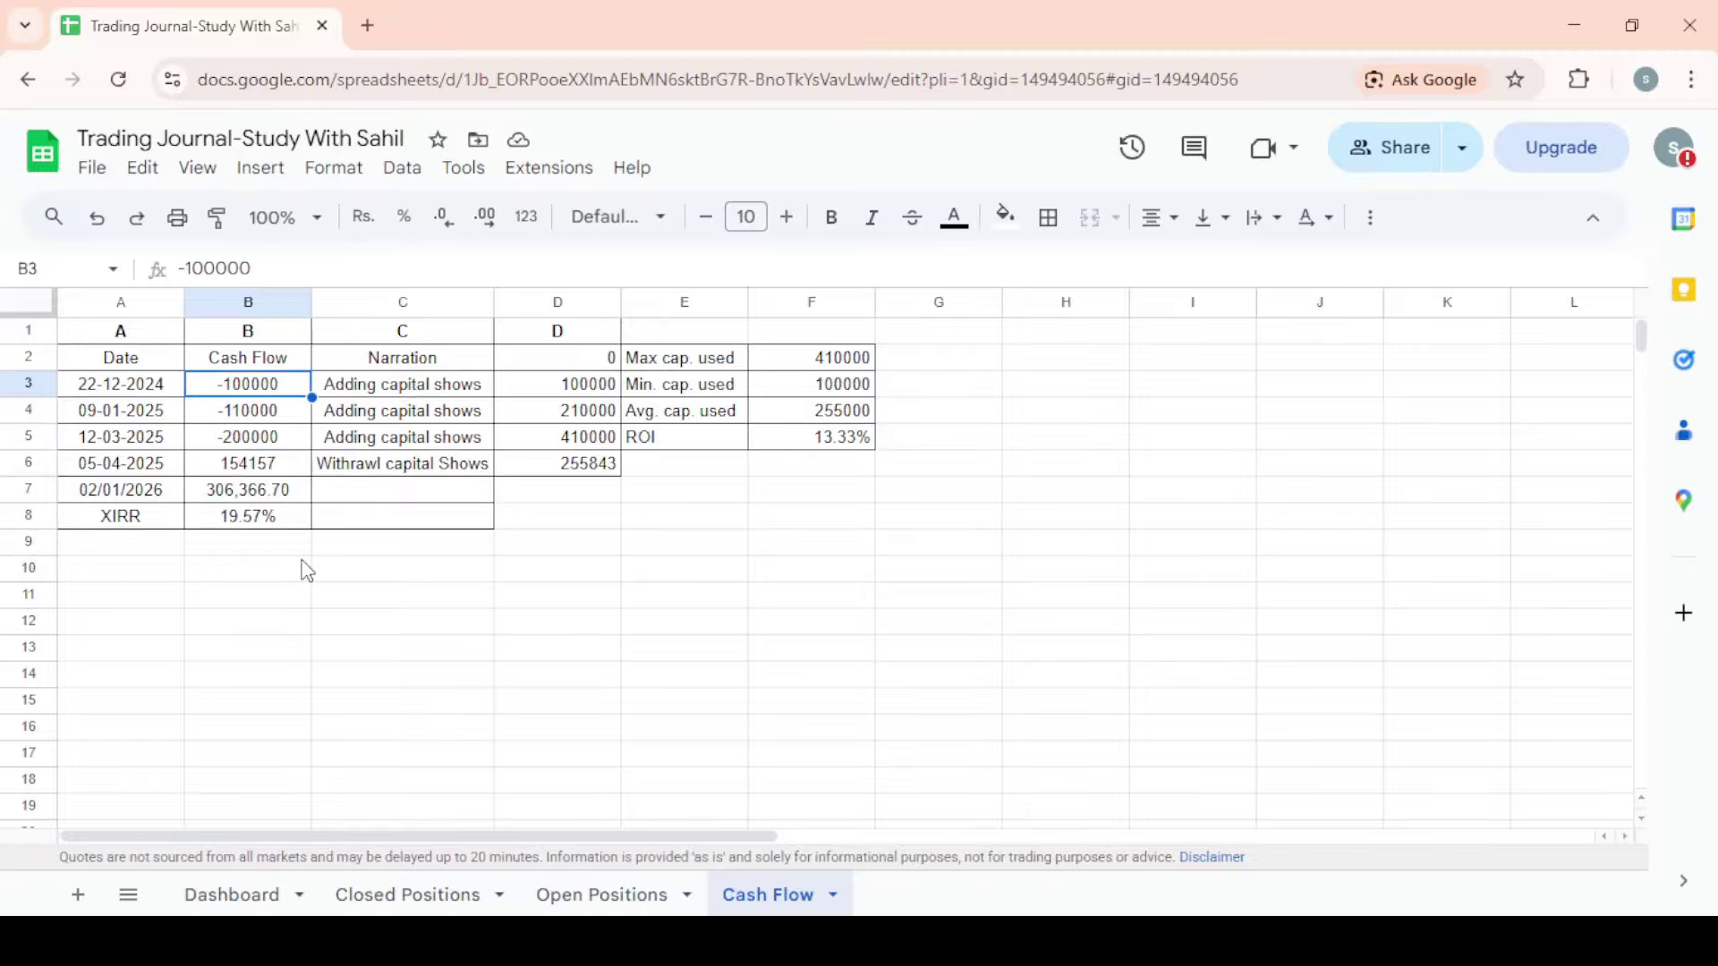
- Inspect the remaining capital additions, the withdrawal, the linked portfolio value and the XIRR formula in B4 through B8
{"action": "key", "text": "Down"}
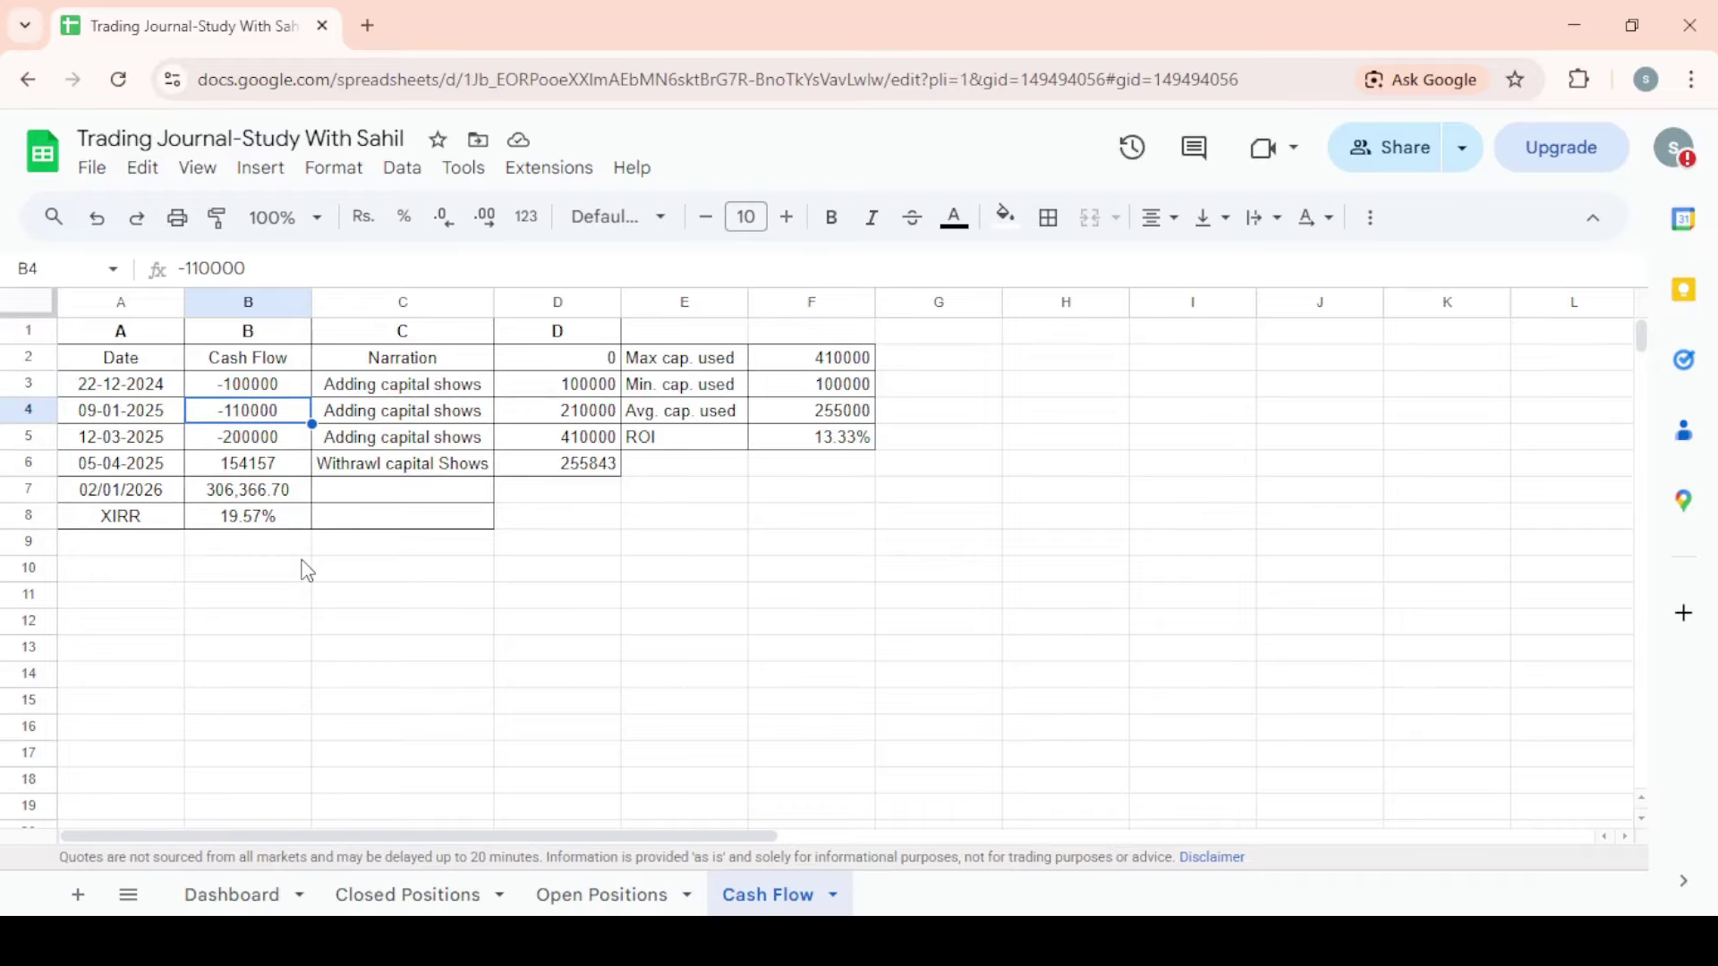
{"action": "key", "text": "Down"}
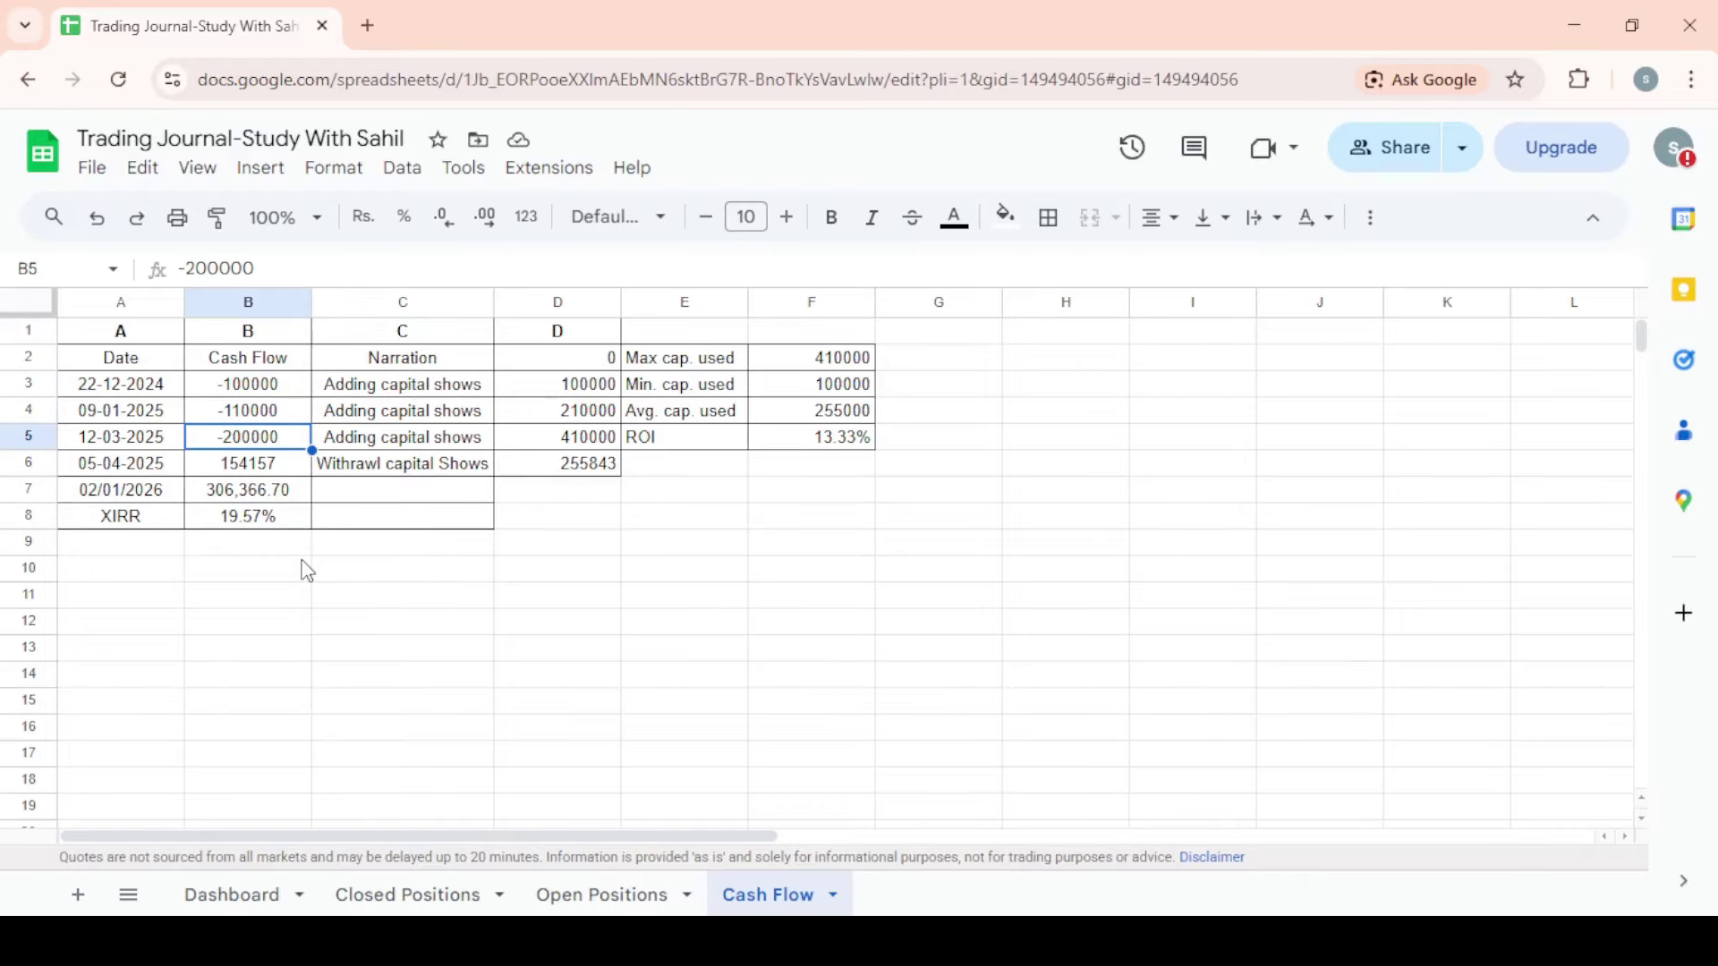
{"action": "key", "text": "Down"}
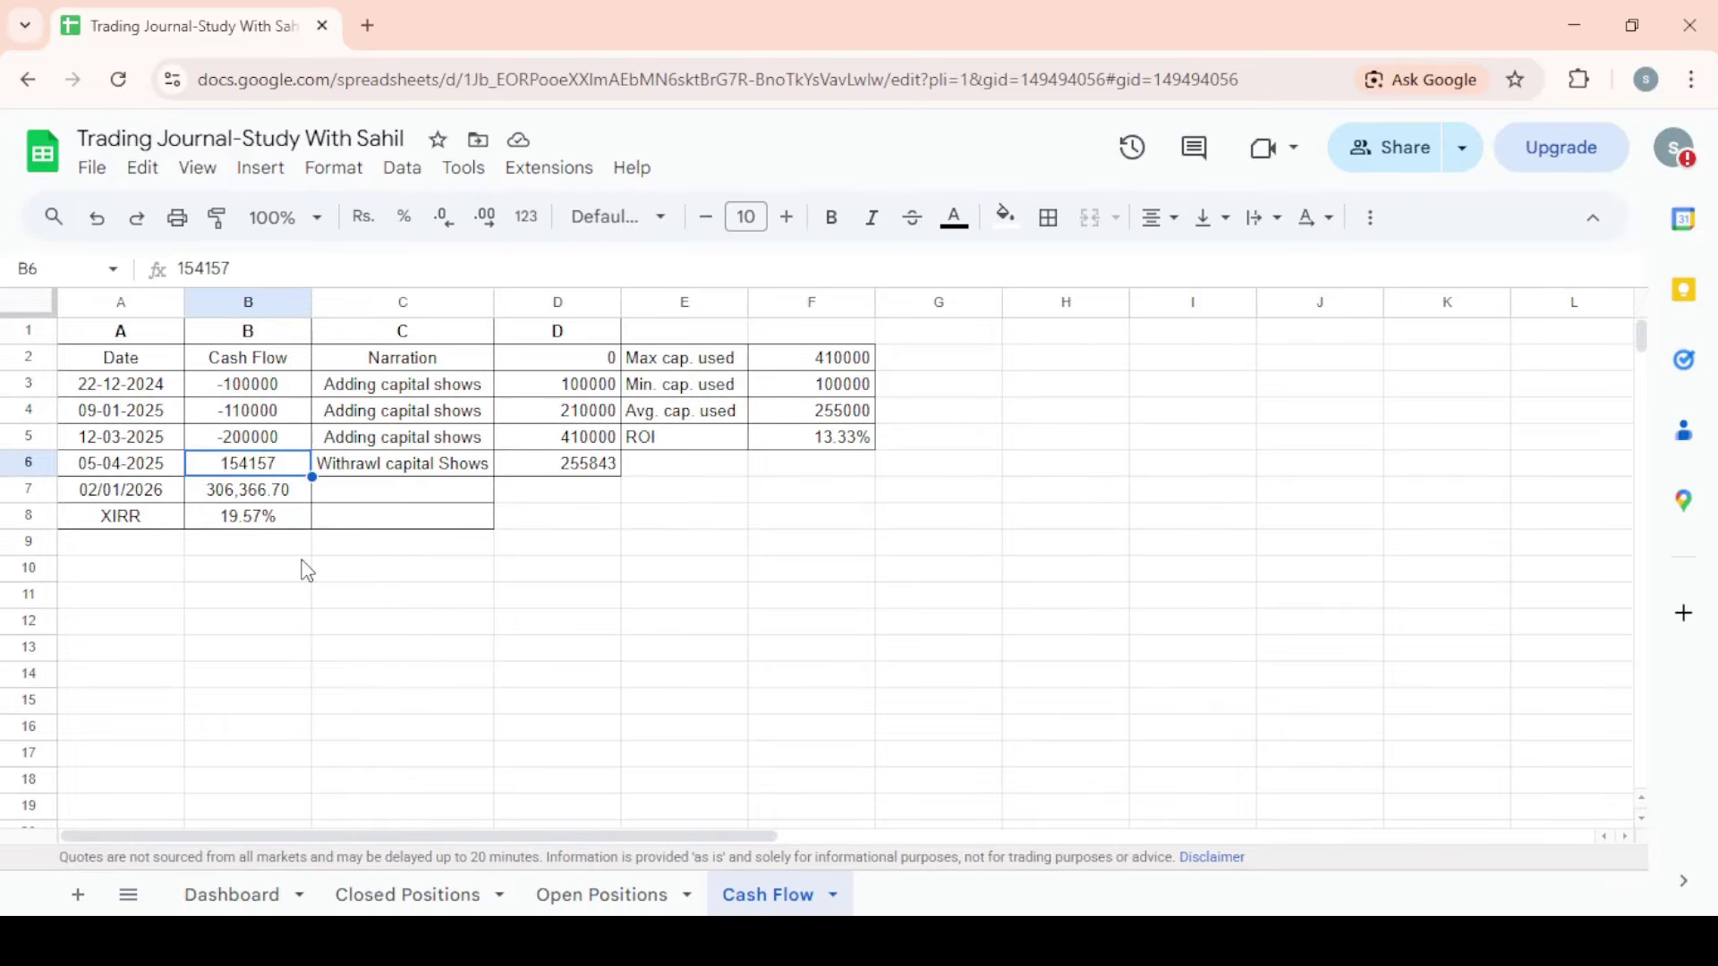
{"action": "key", "text": "Down"}
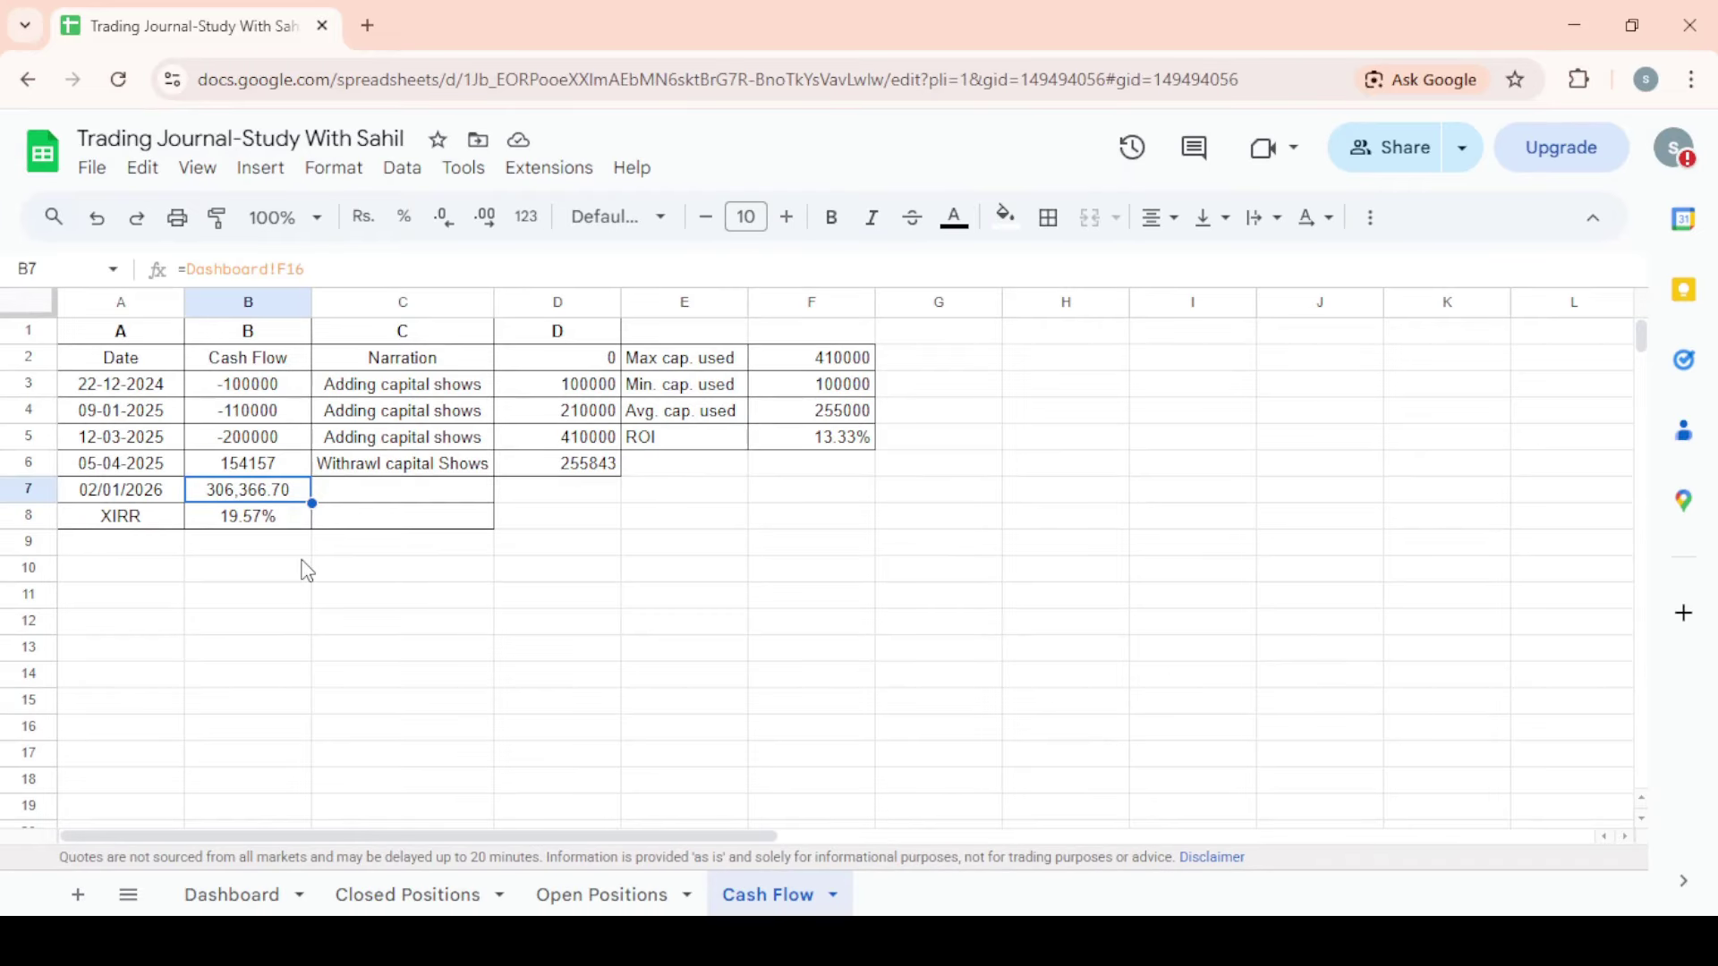
{"action": "key", "text": "Down"}
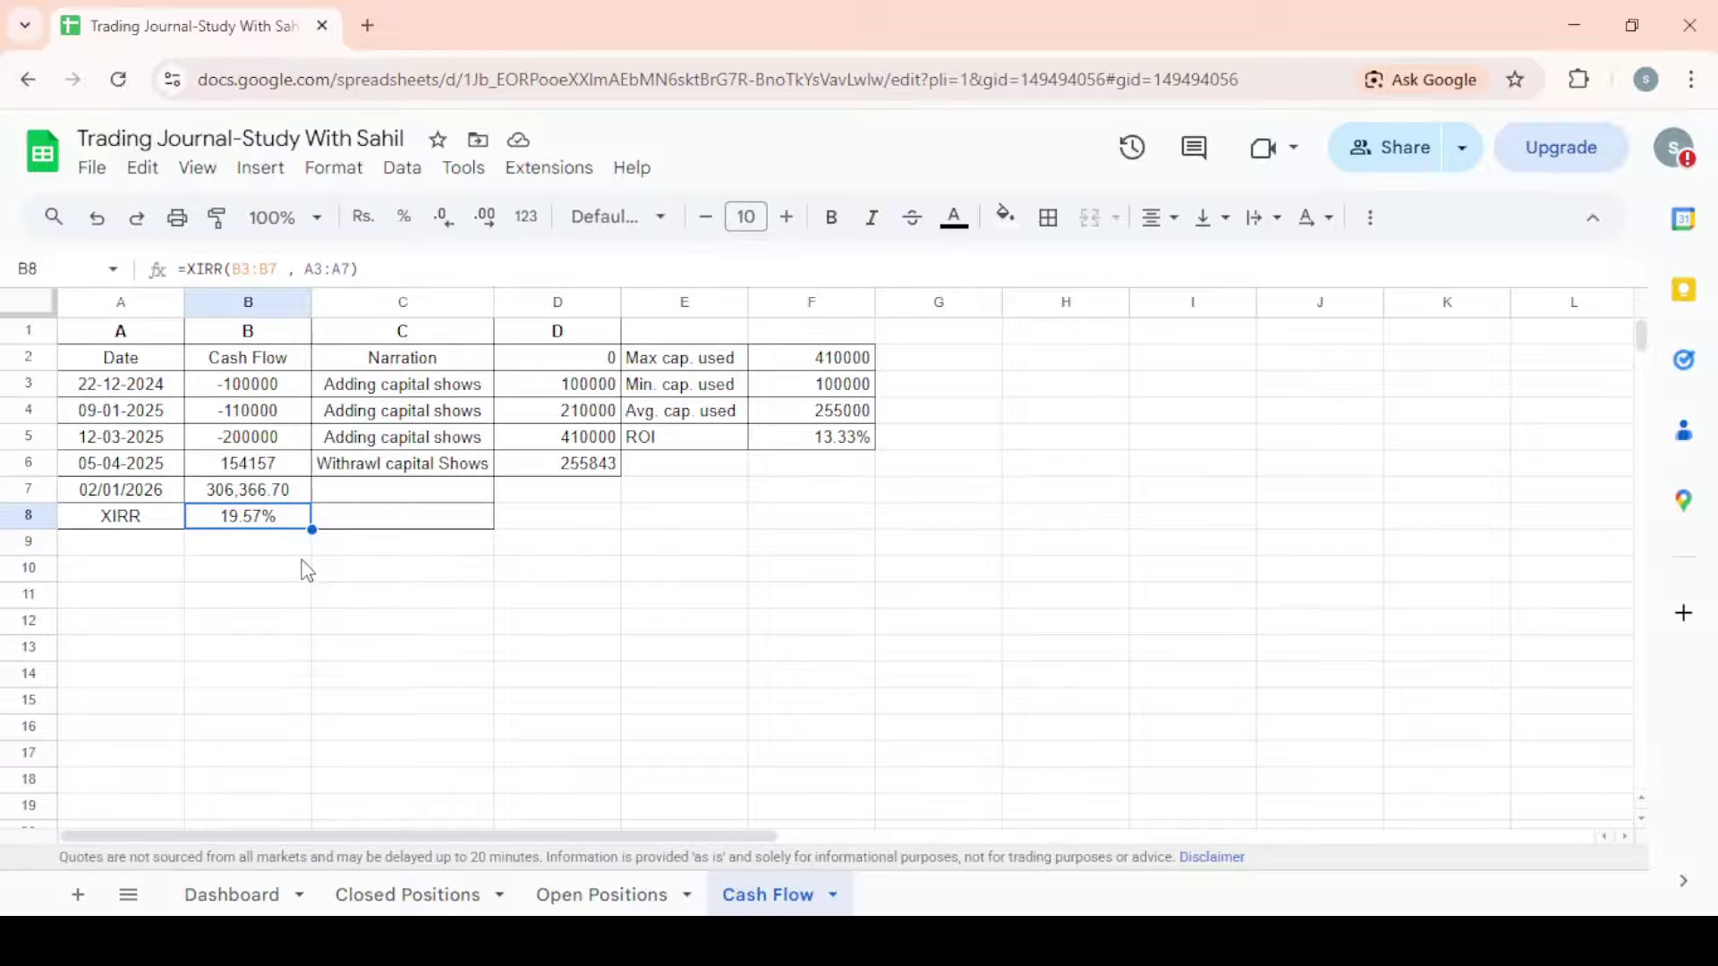
- Return to the Open Positions sheet and trace the COLPAL position in row 7 from Drawdown From peak% back to the purchase details
{"action": "left_click", "coordinate": [600, 896]}
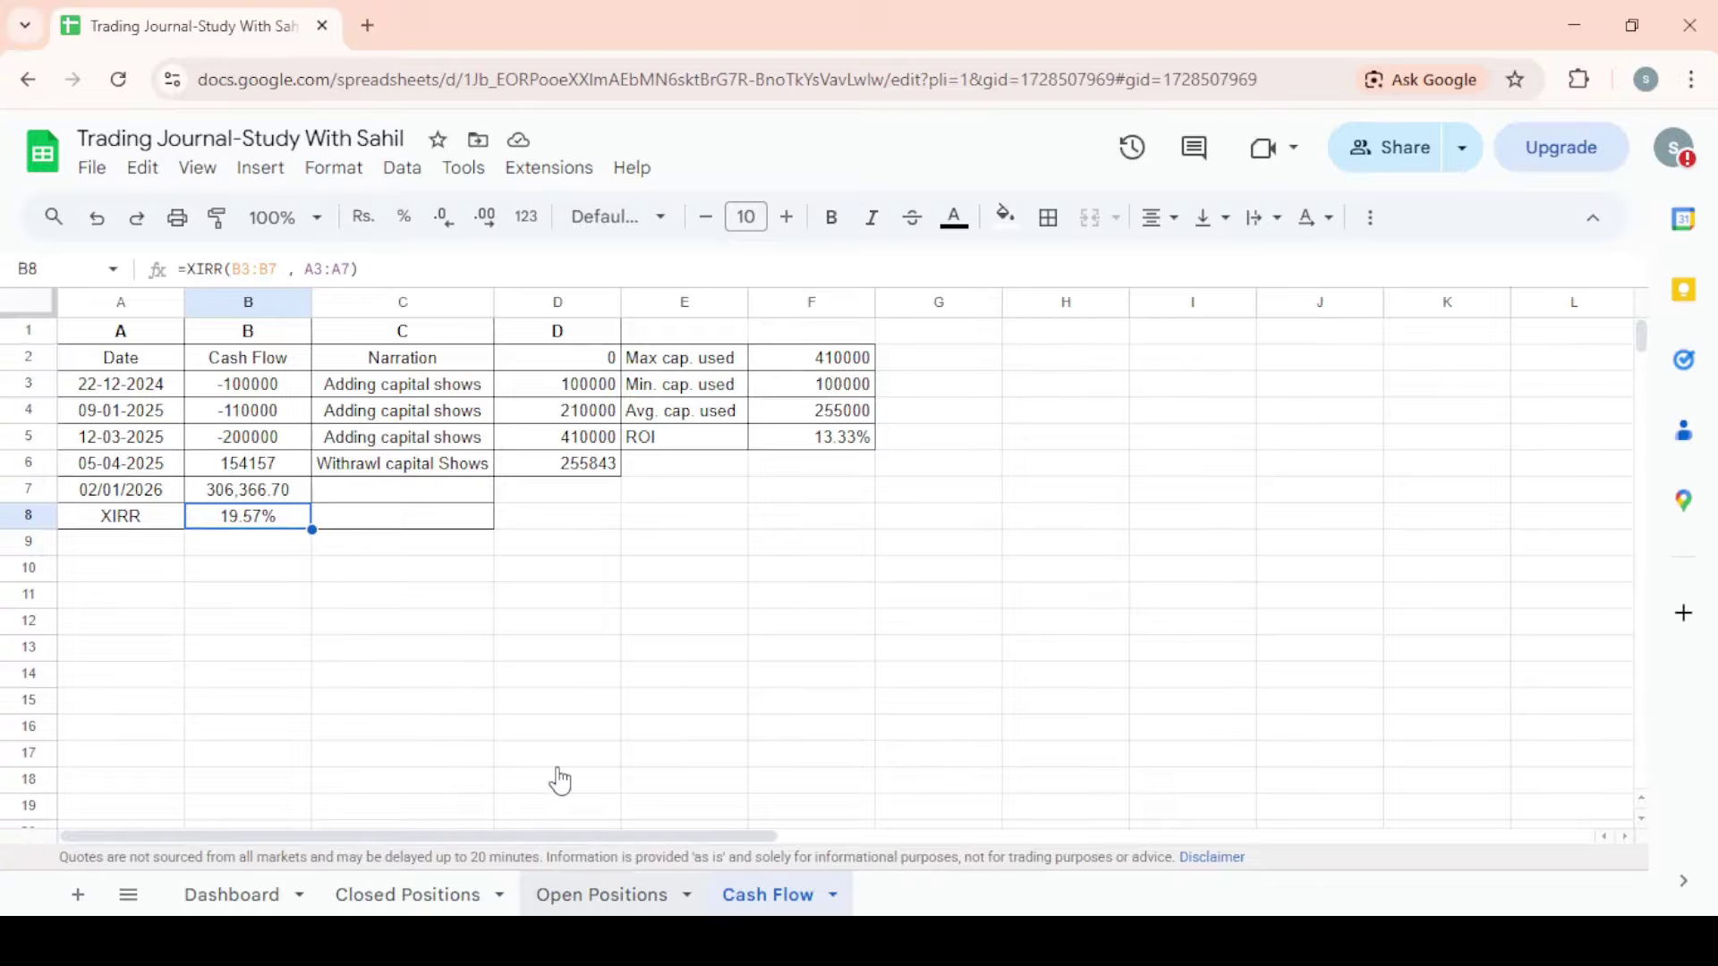
{"action": "left_click", "coordinate": [591, 898]}
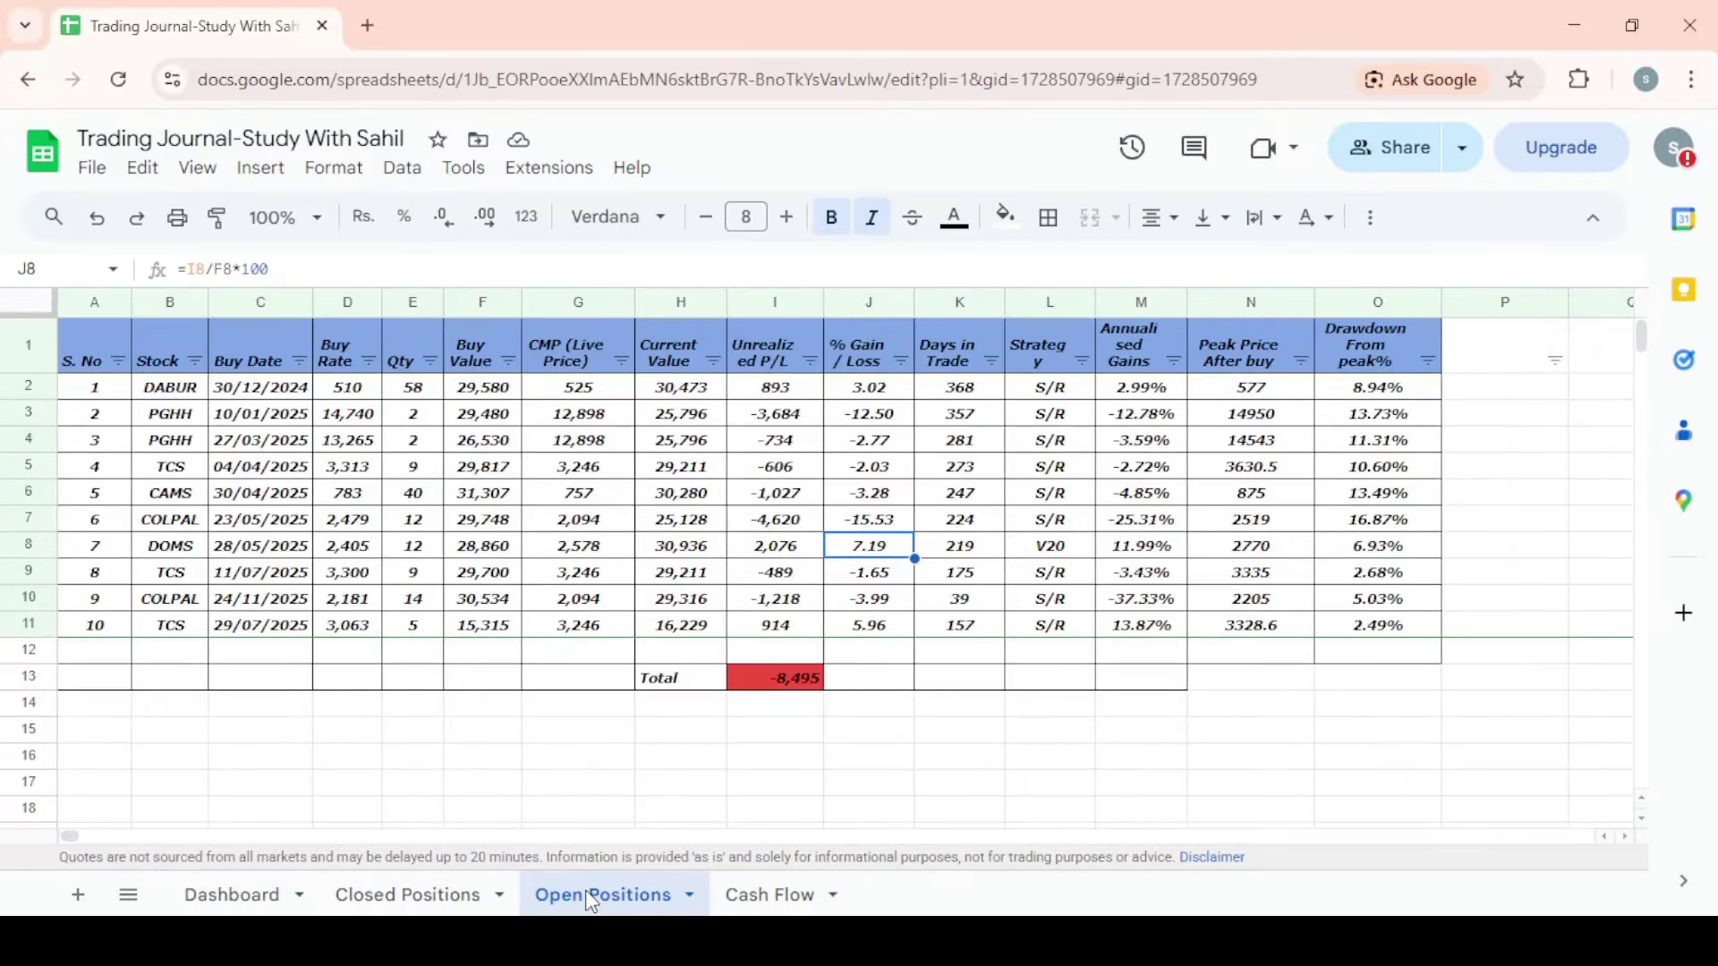
{"action": "left_click", "coordinate": [1356, 528]}
{"action": "key", "text": "Left"}
{"action": "key", "text": "Left"}
{"action": "key", "text": "Left"}
{"action": "key", "text": "Left"}
{"action": "key", "text": "Left"}
{"action": "key", "text": "Left"}
{"action": "key", "text": "Left"}
{"action": "key", "text": "Left"}
{"action": "key", "text": "Left"}
{"action": "key", "text": "Left"}
{"action": "key", "text": "Left"}
{"action": "key", "text": "Left"}
{"action": "key", "text": "Left"}
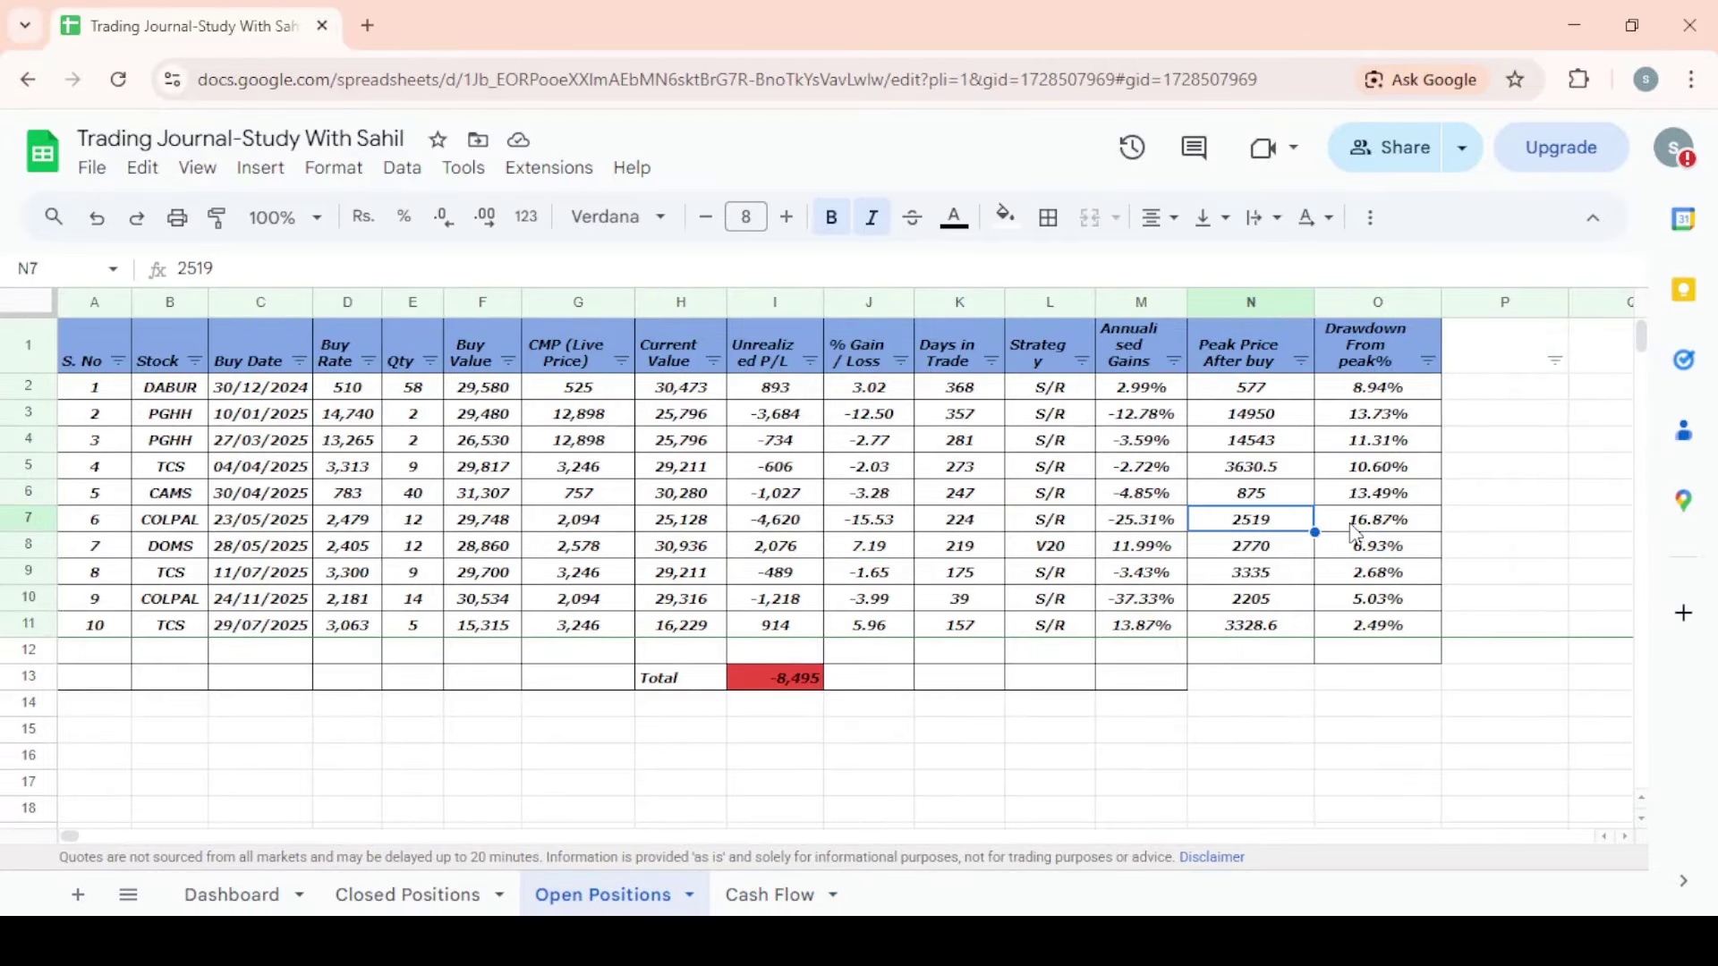
- Inspect the Buy Date, Buy Rate, Qty and Buy Value formula of the COLPAL position in row 7
{"action": "key", "text": "Right"}
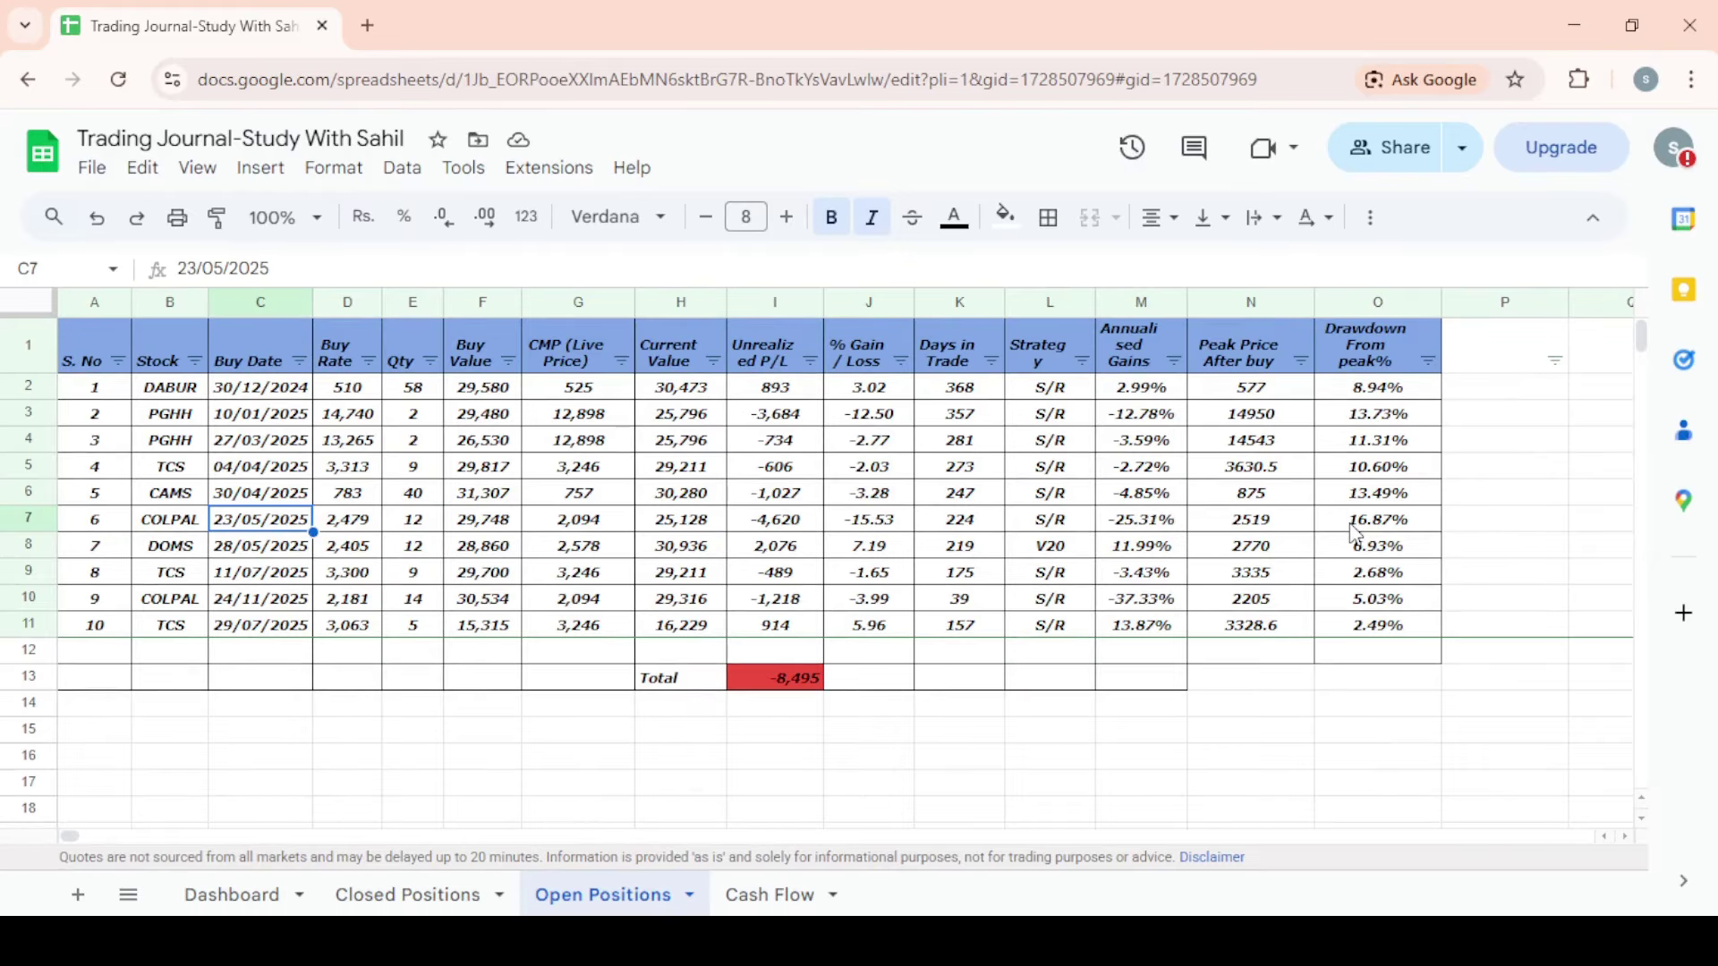
{"action": "key", "text": "Right"}
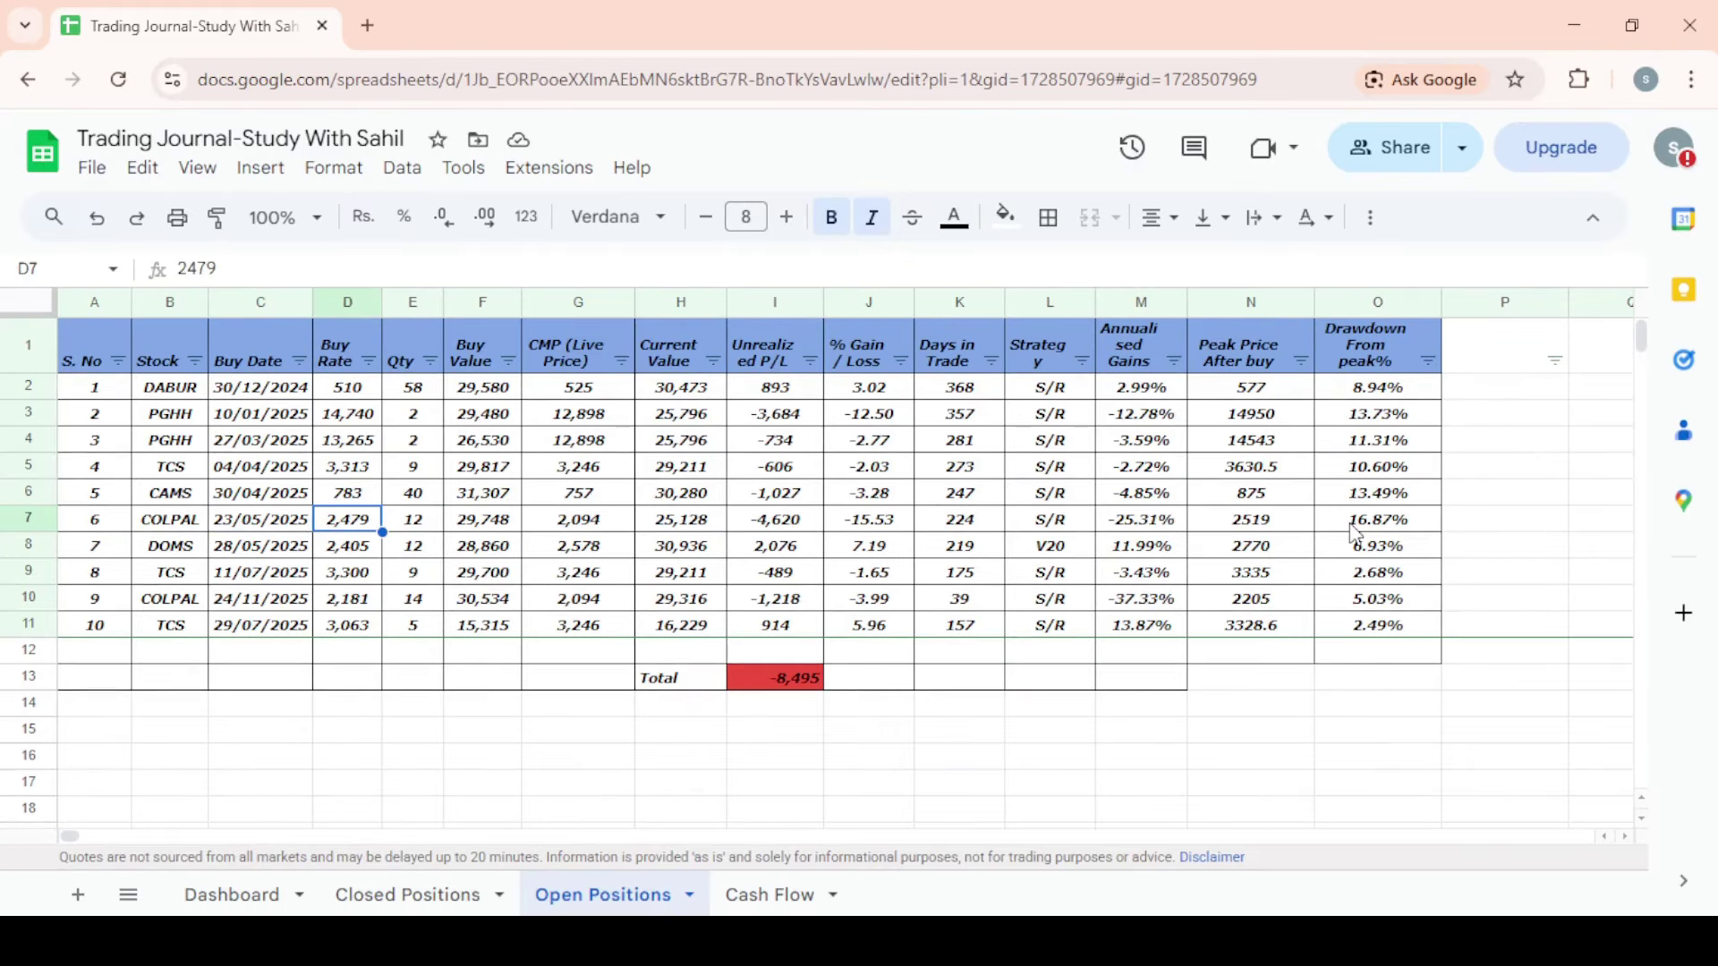
{"action": "key", "text": "Right"}
{"action": "key", "text": "Right"}
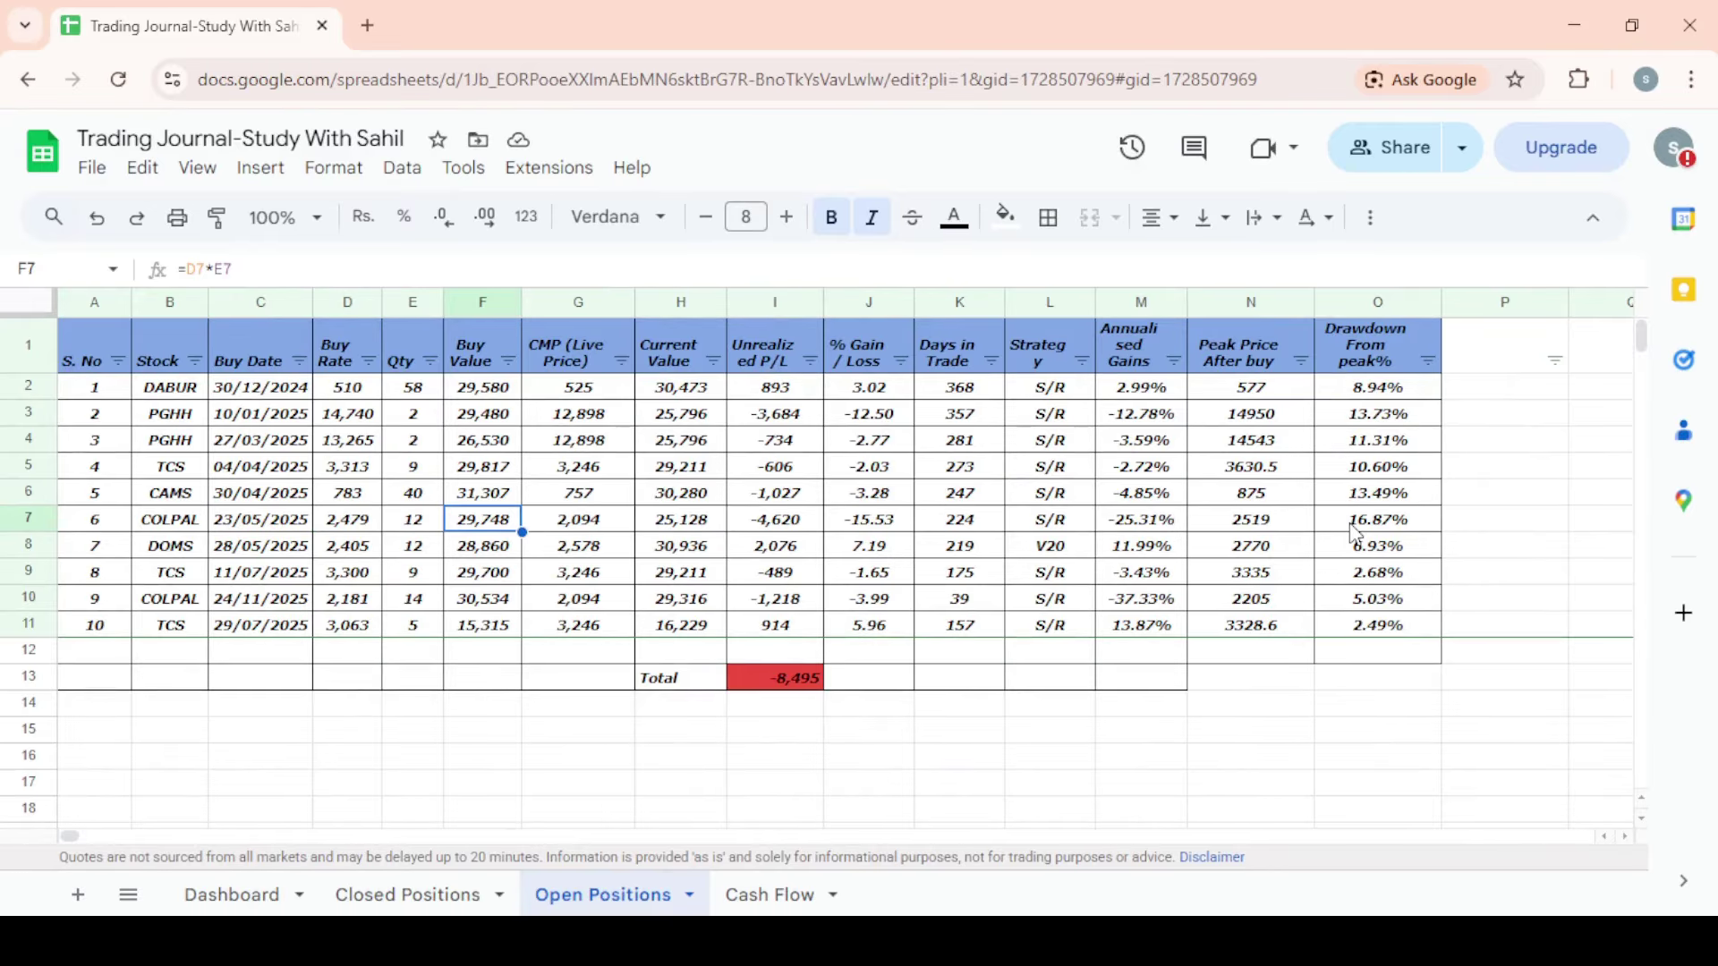
- View the Closed Positions sheet and inspect the Dashboard's XIRR cell formula
{"action": "left_click", "coordinate": [394, 902]}
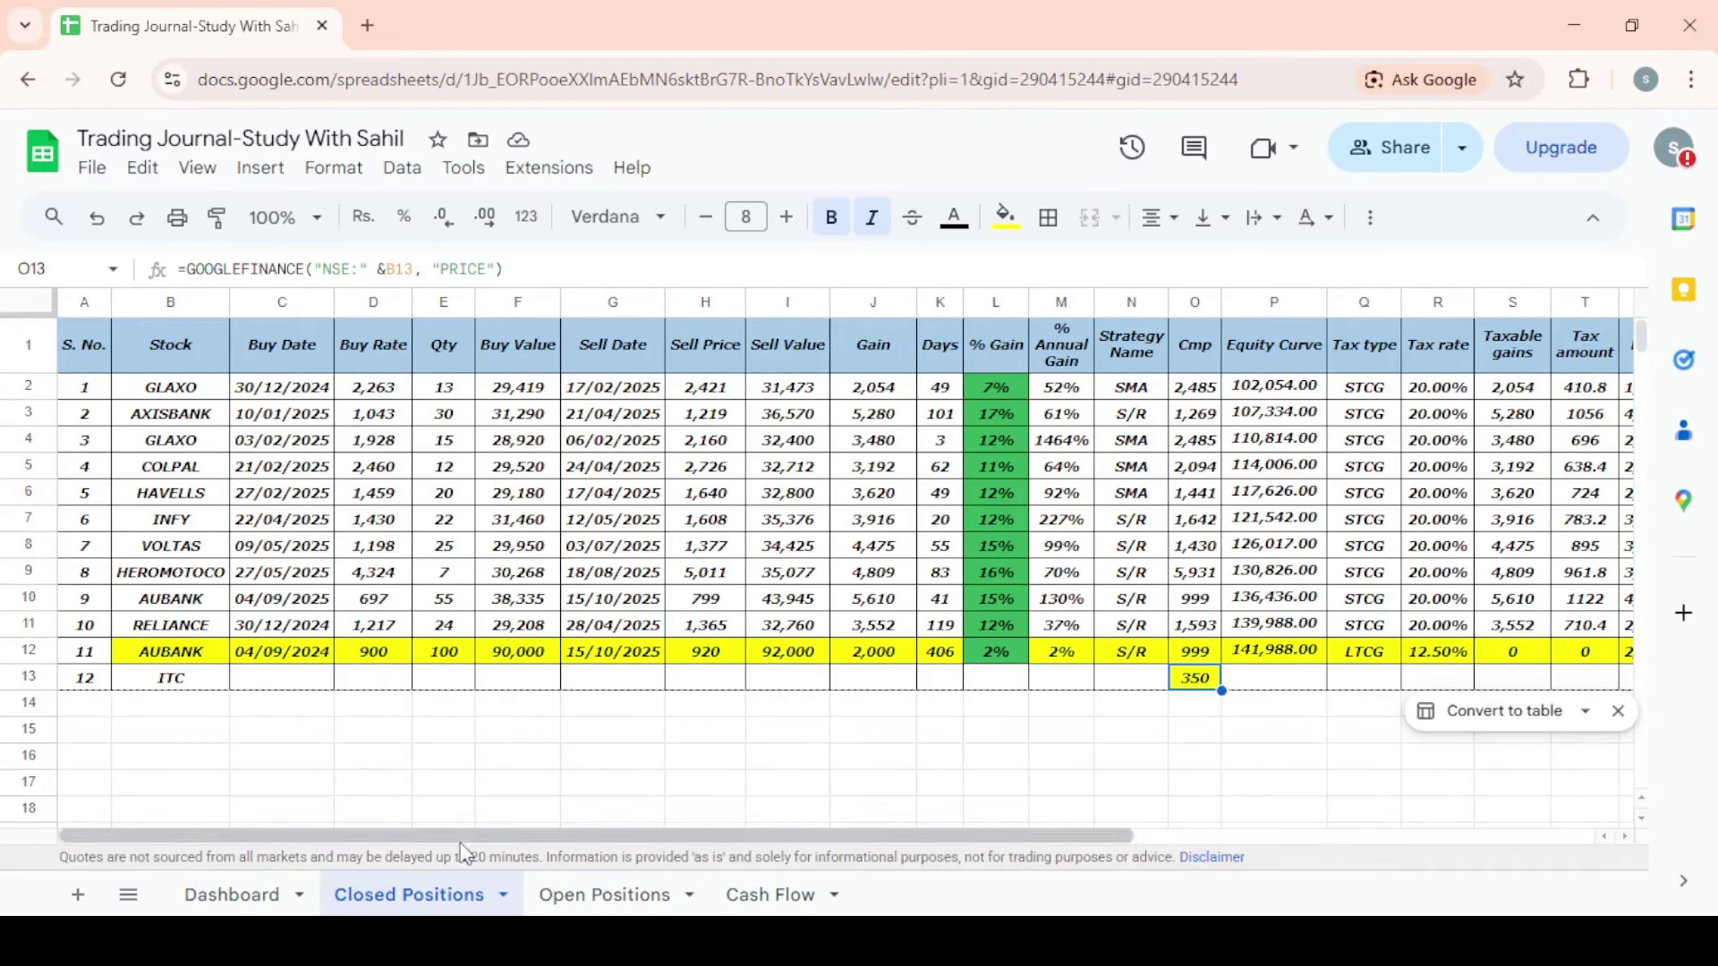
{"action": "left_click", "coordinate": [224, 898]}
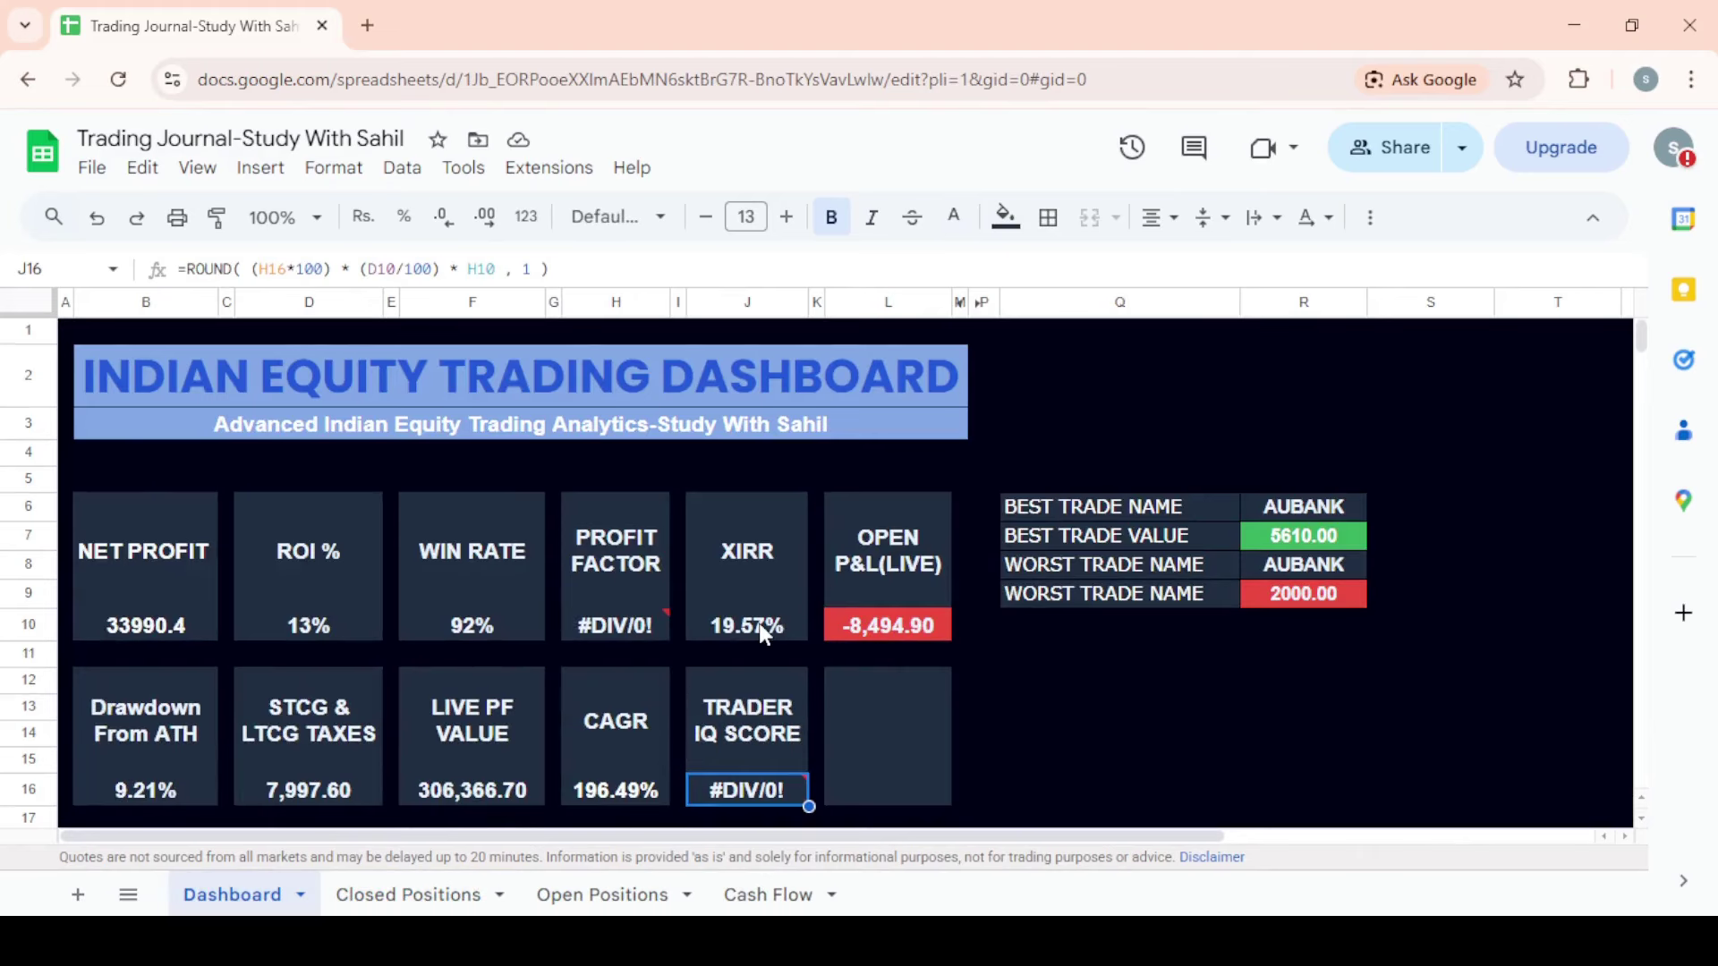
{"action": "left_click", "coordinate": [759, 623]}
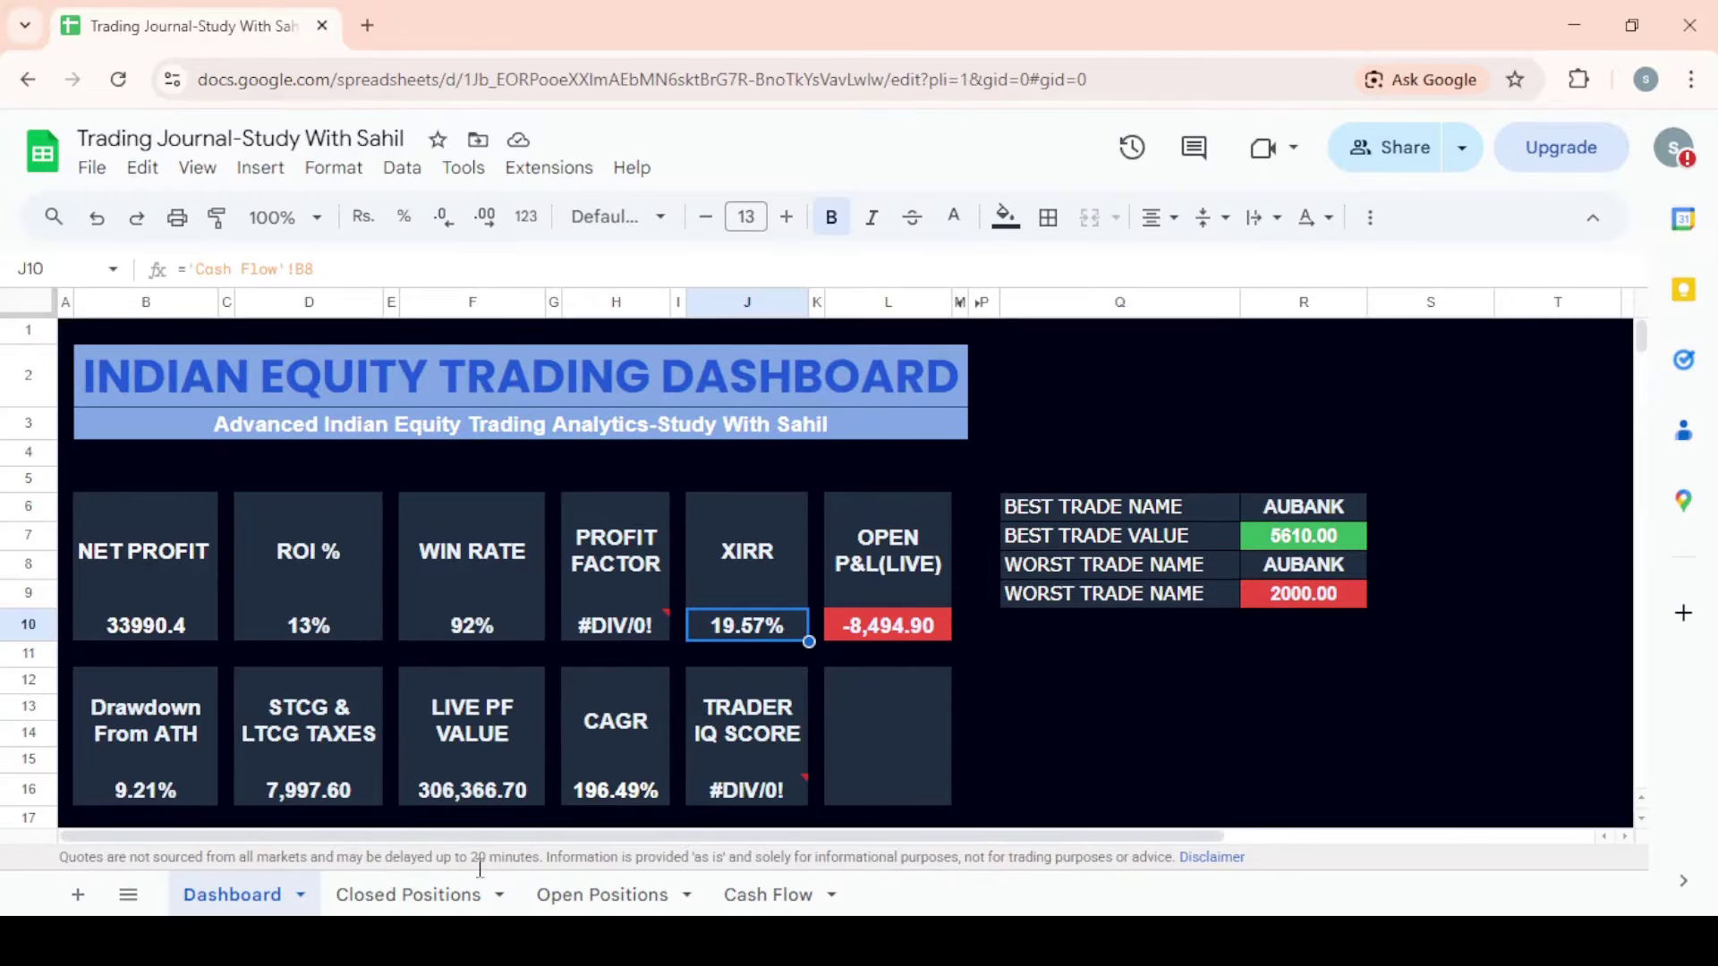
{"action": "left_click", "coordinate": [1073, 768]}
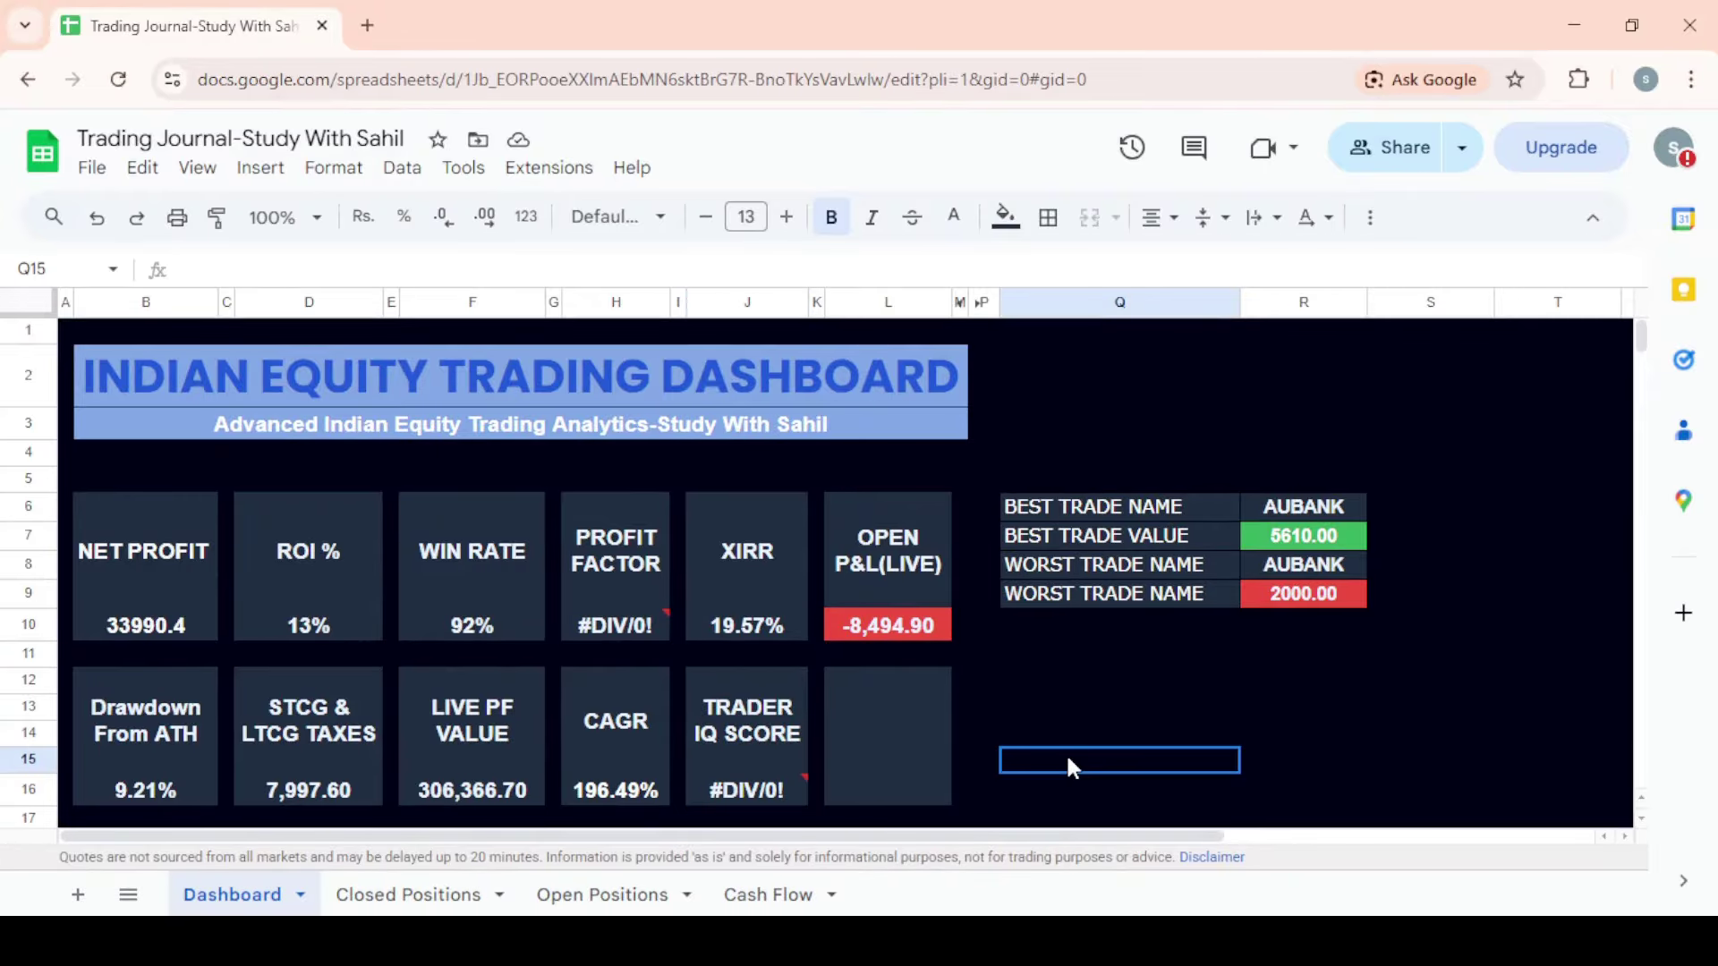